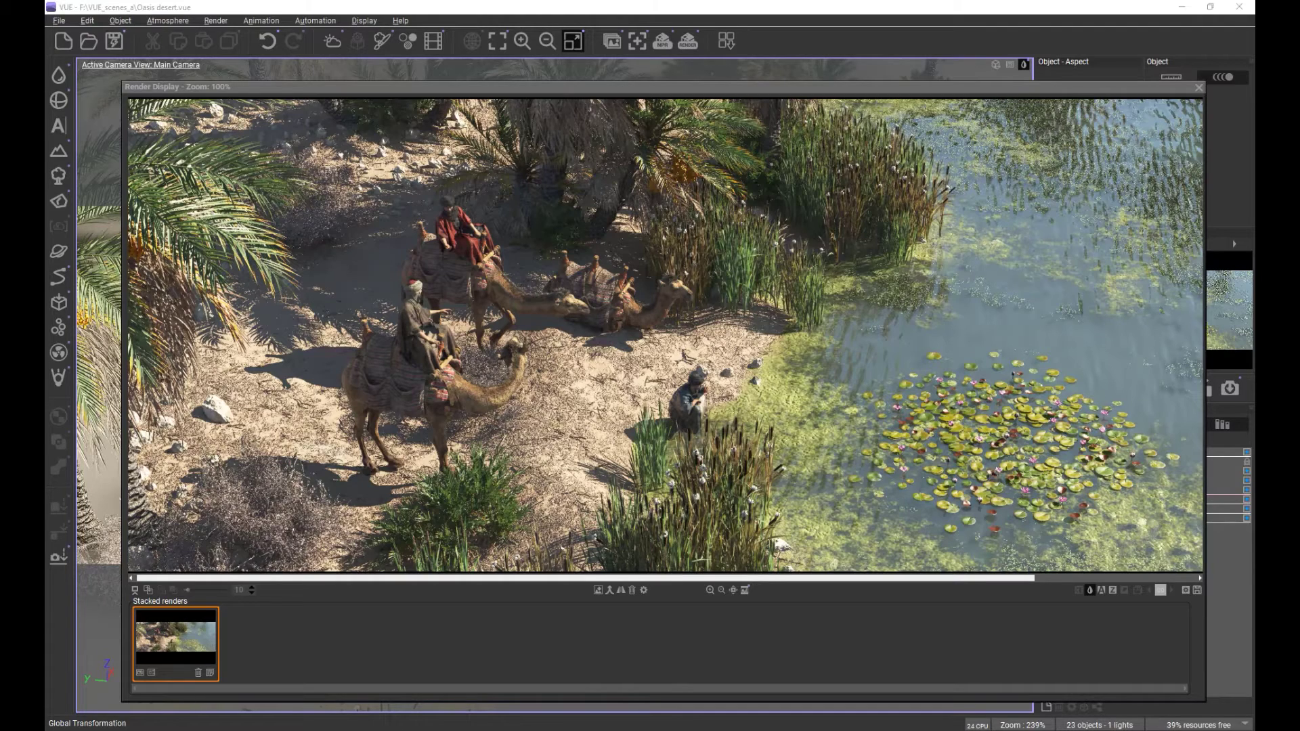
Step: Bring the Firefox window with the 'Fresh Water?' ArtStation artwork to the front
mouse_move(863, 726)
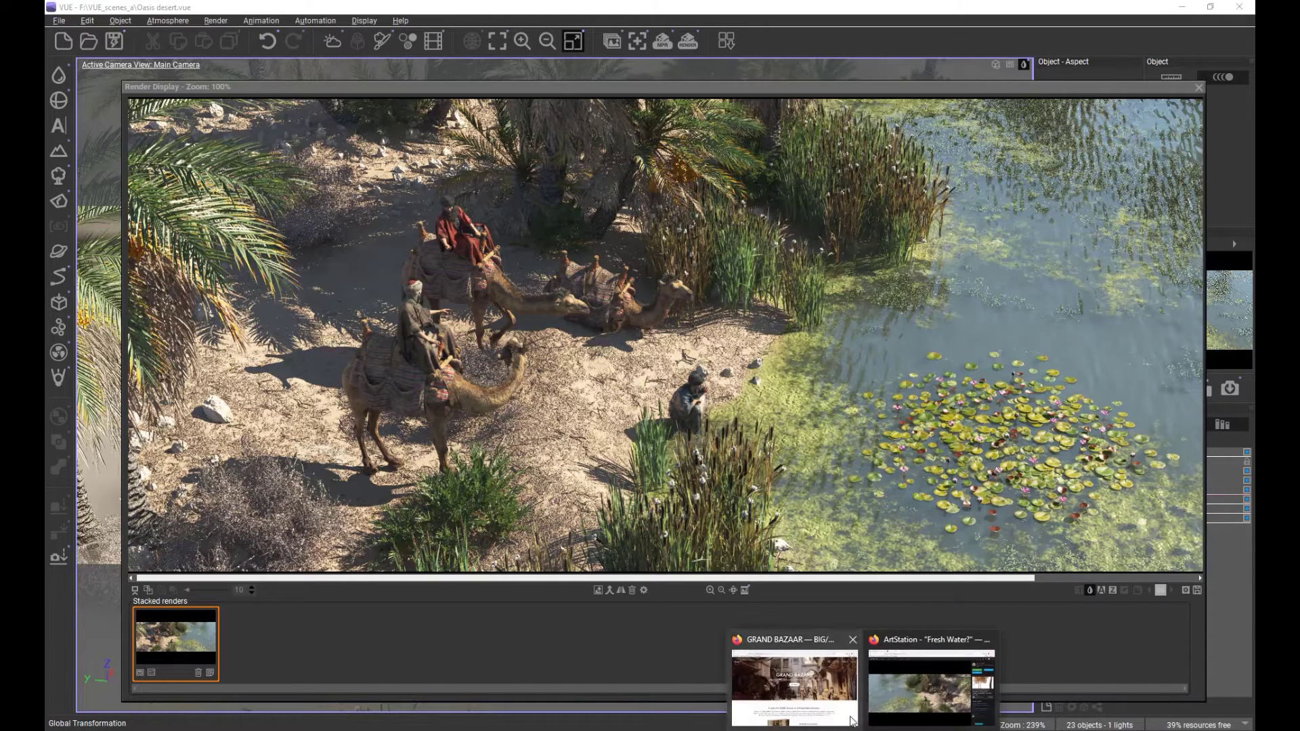
left_click(897, 688)
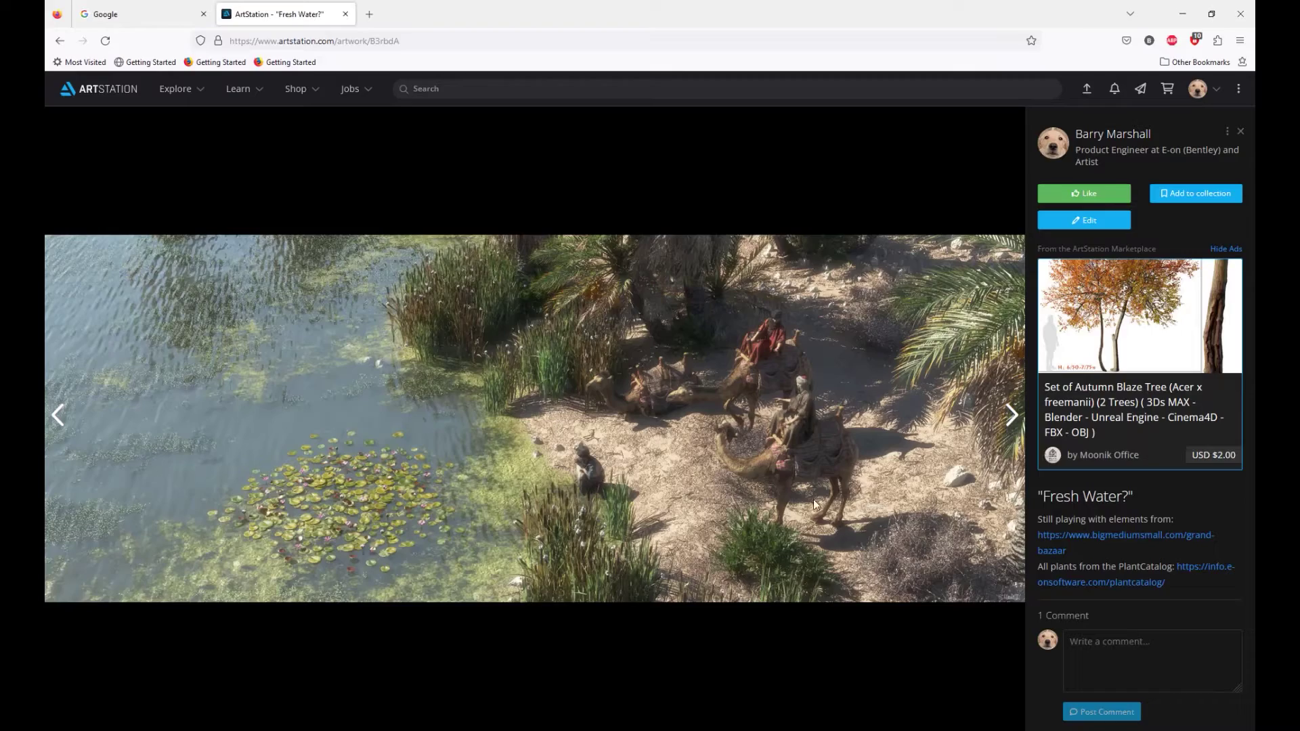
Step: Switch to the Firefox window showing the Grand Bazaar bundle page on Big Medium Small
left_click(906, 704)
Step: Bring the Grand Bazaar page forward and scroll through the bundle overview
mouse_move(793, 728)
left_click(825, 697)
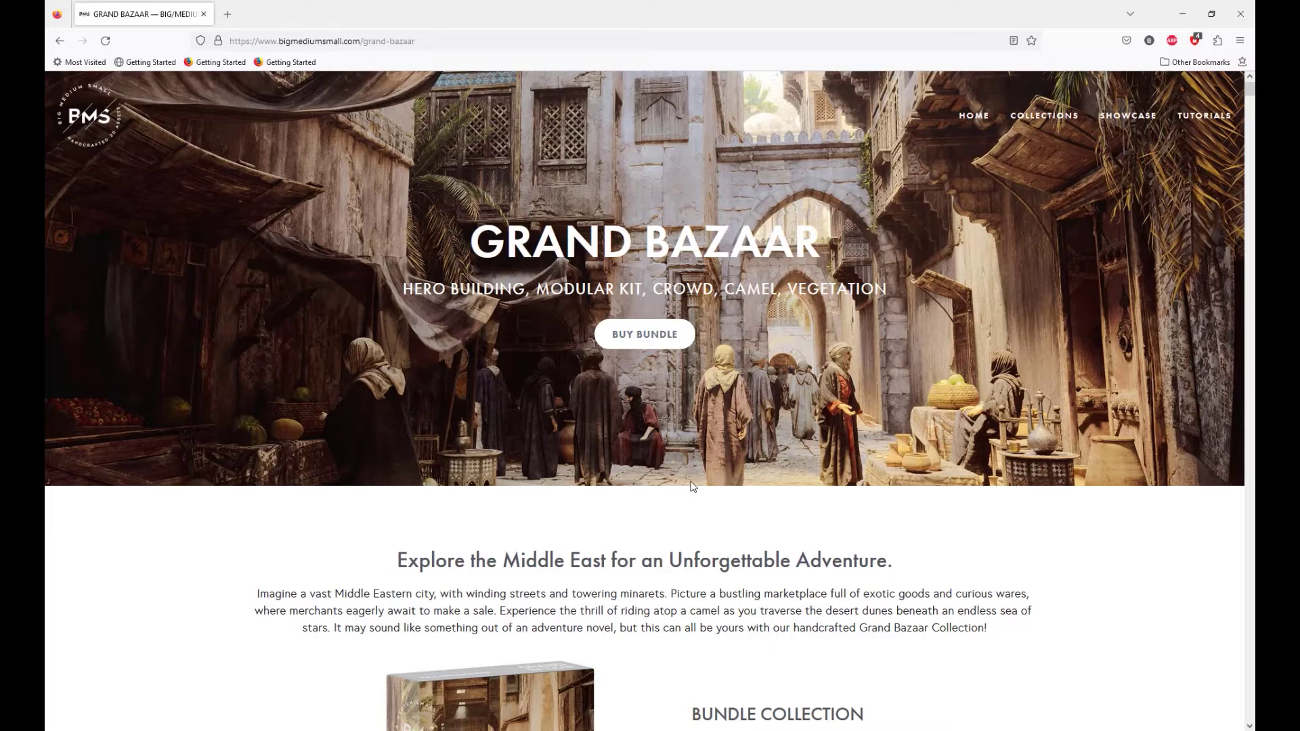
scroll(585, 461, "down", 5)
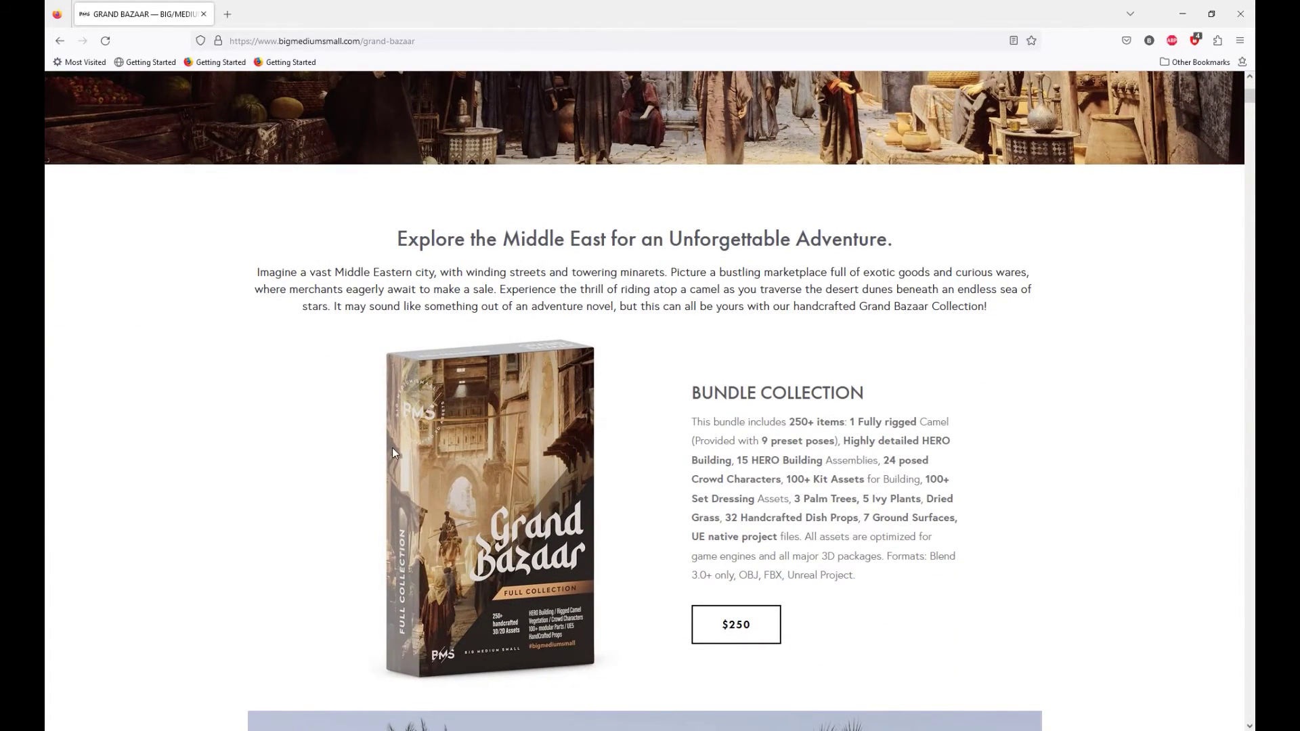
scroll(392, 448, "down", 3)
scroll(351, 458, "down", 4)
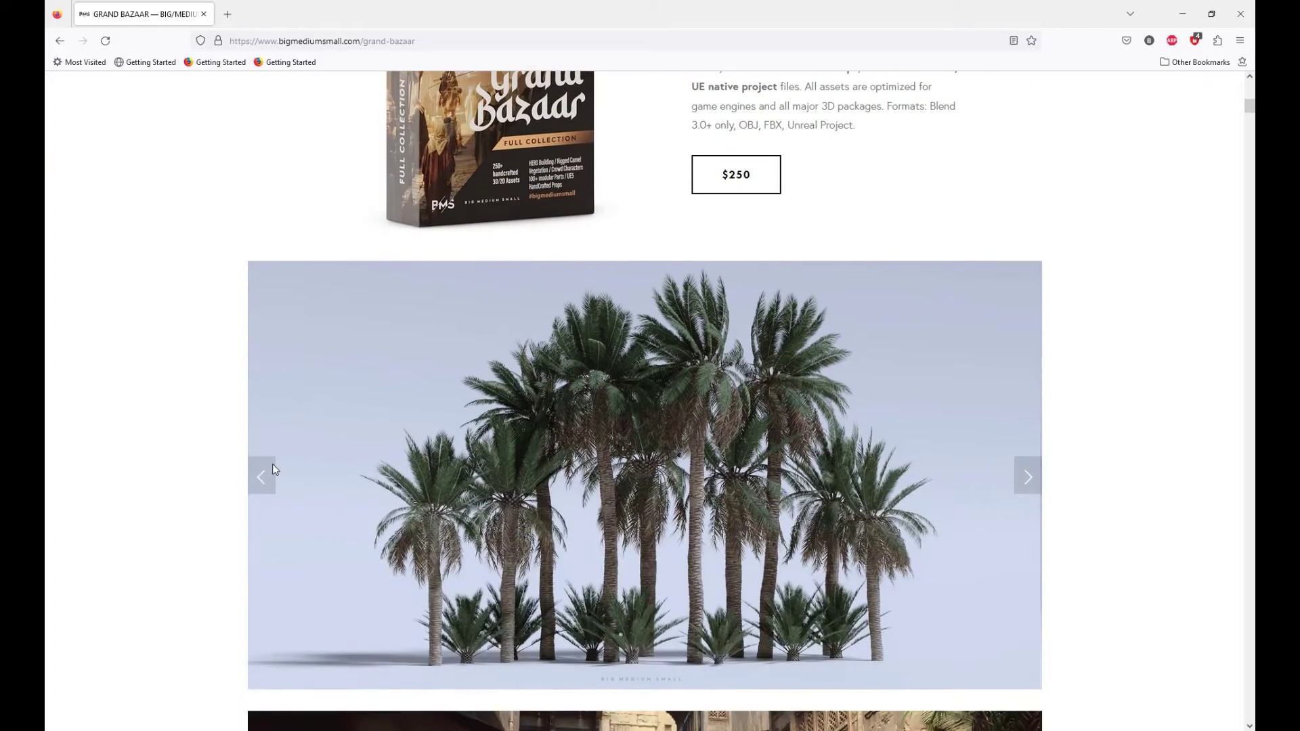
scroll(198, 404, "up", 5)
scroll(202, 401, "up", 7)
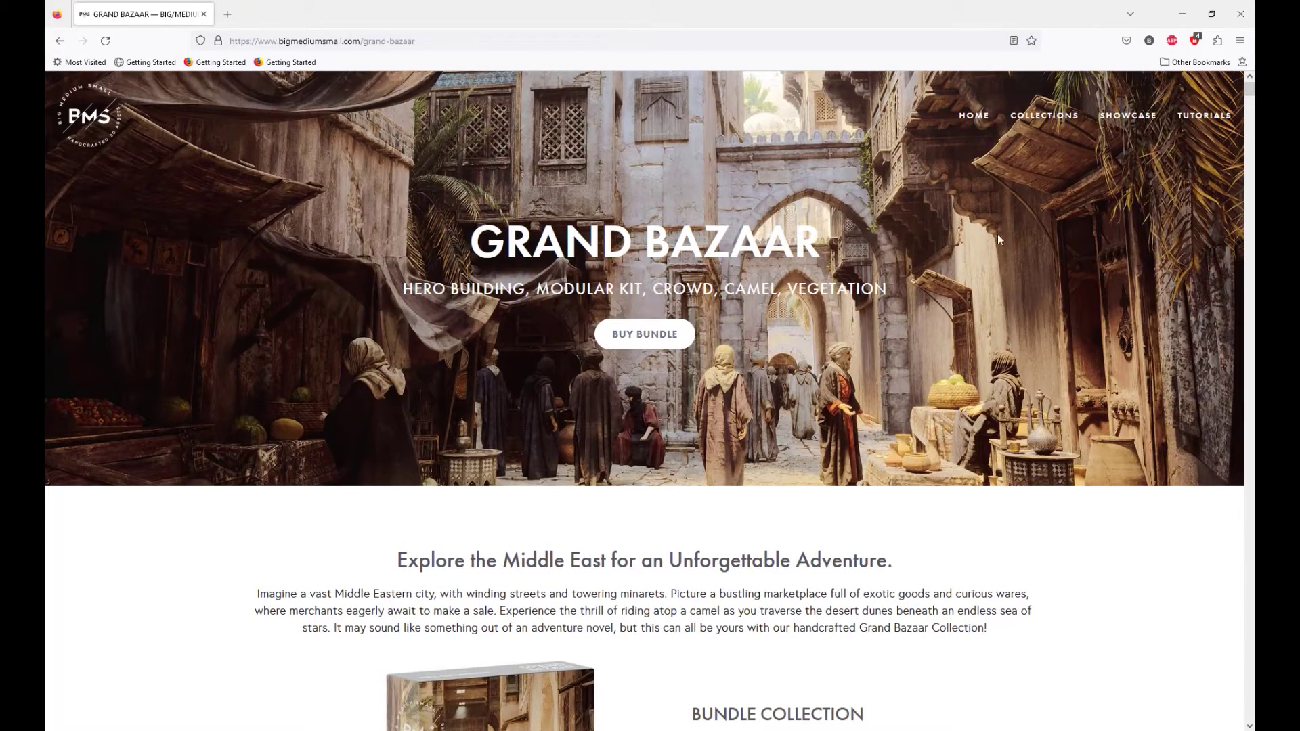
Step: Scroll further down past the carousels to the HERO Buildings video section
scroll(218, 523, "down", 7)
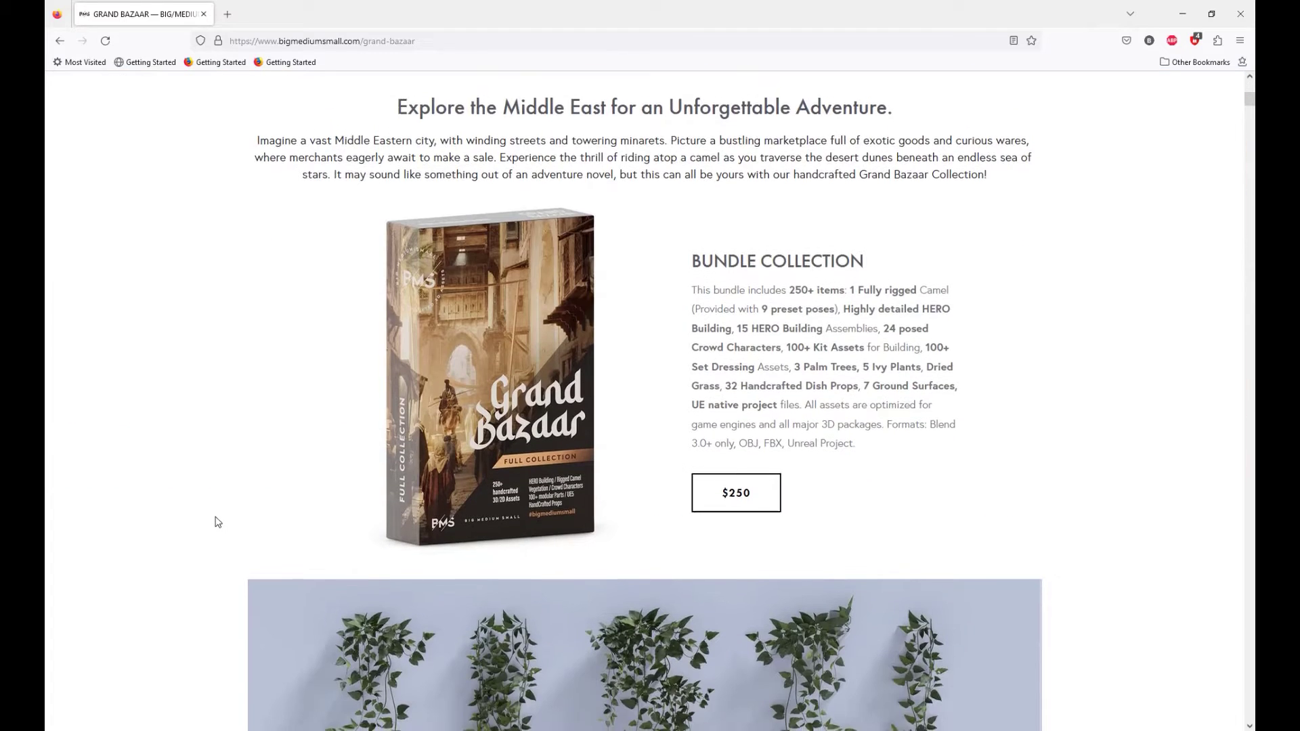
scroll(235, 441, "down", 1)
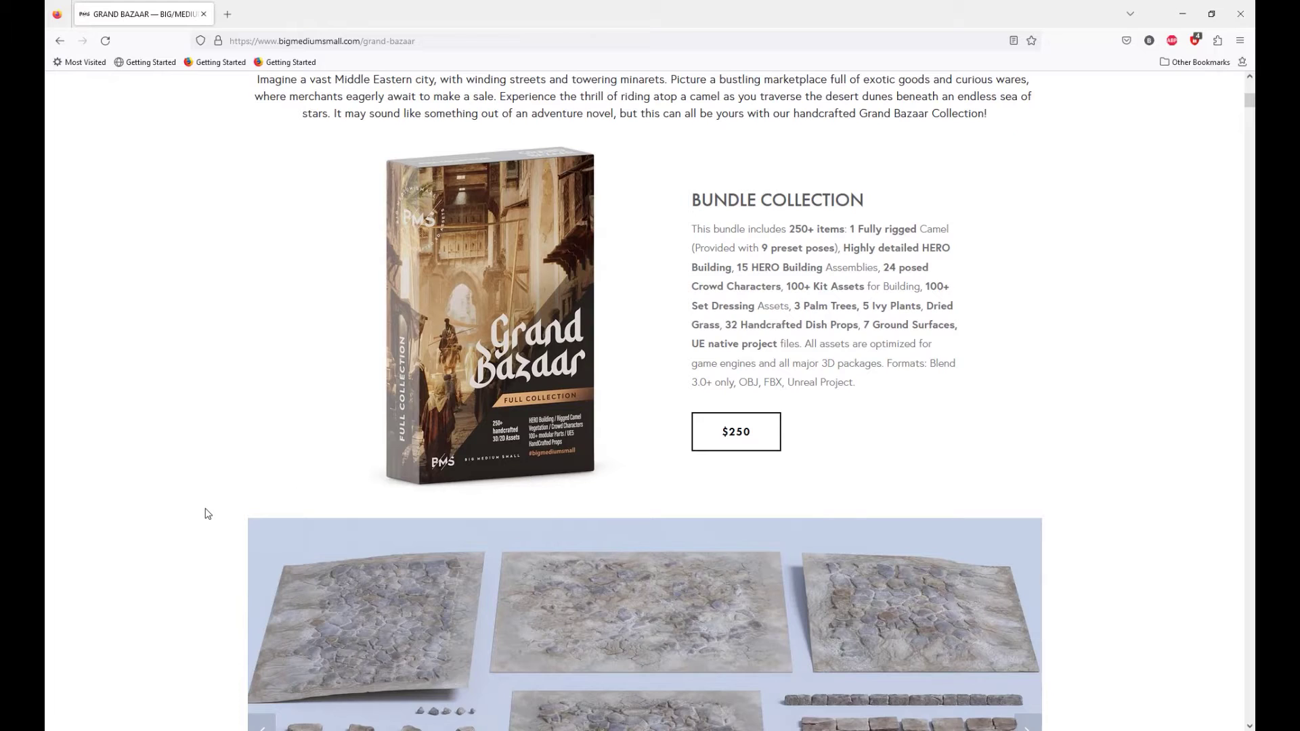
scroll(205, 515, "down", 5)
scroll(206, 515, "down", 6)
scroll(205, 514, "down", 2)
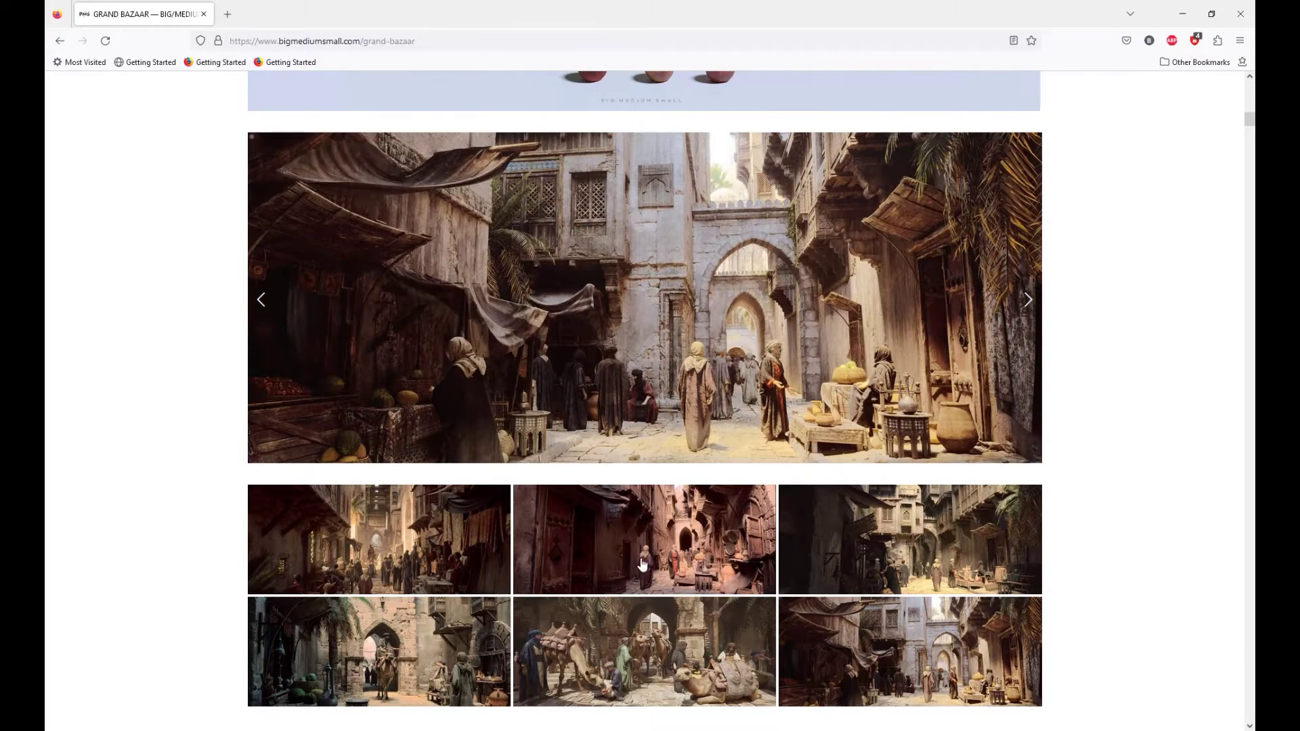
scroll(639, 552, "down", 4)
scroll(645, 561, "down", 3)
scroll(488, 523, "down", 4)
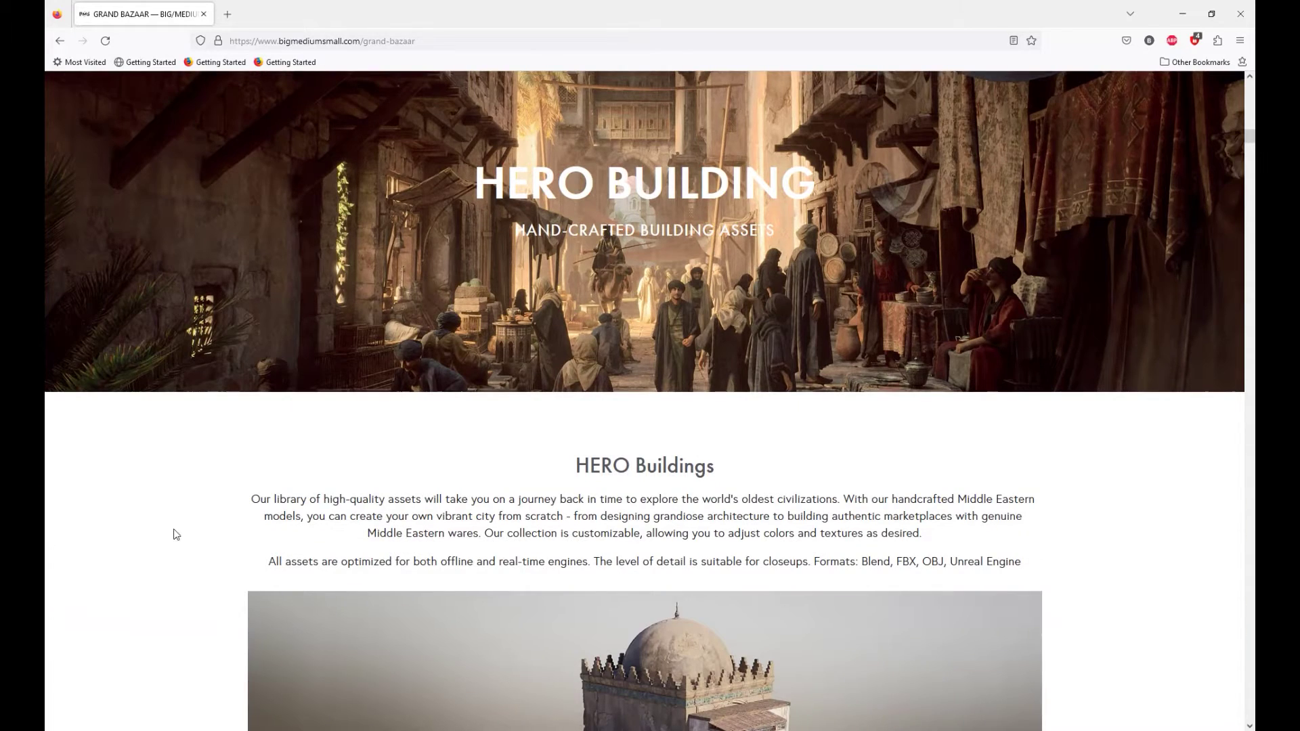
scroll(166, 569, "down", 5)
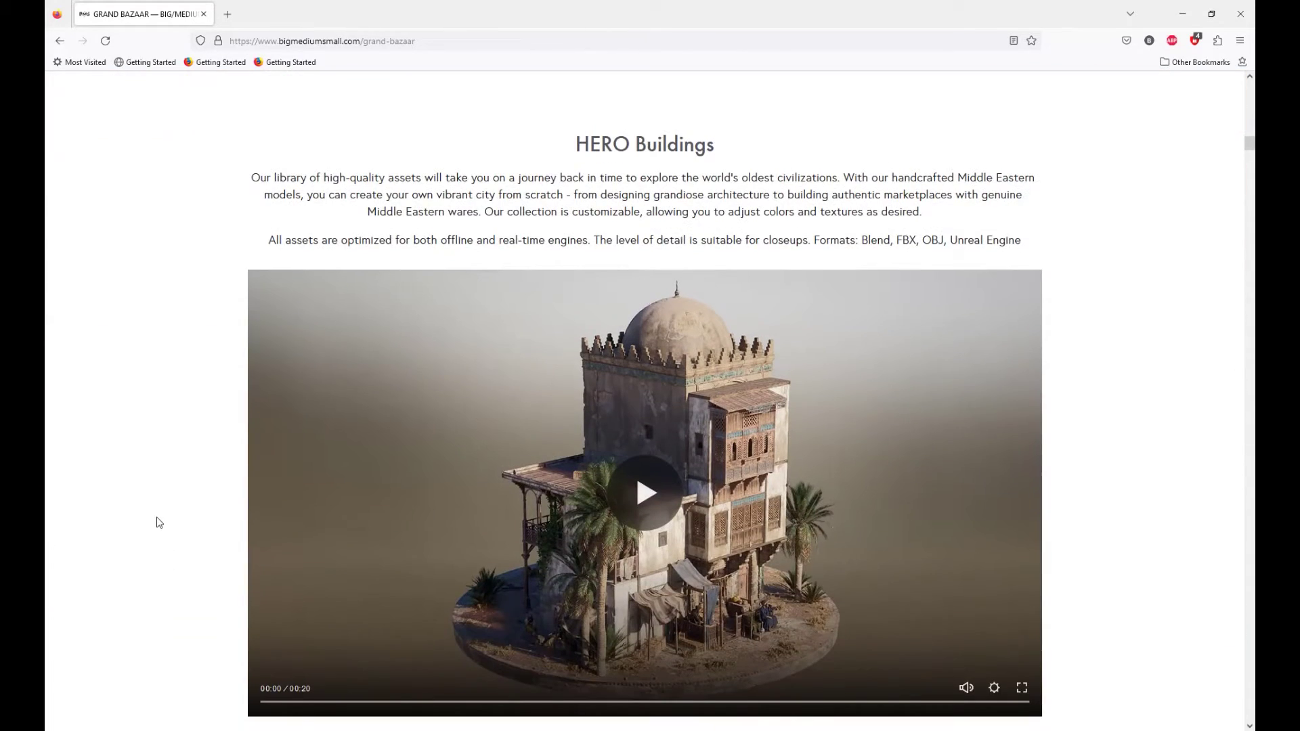
scroll(159, 522, "down", 15)
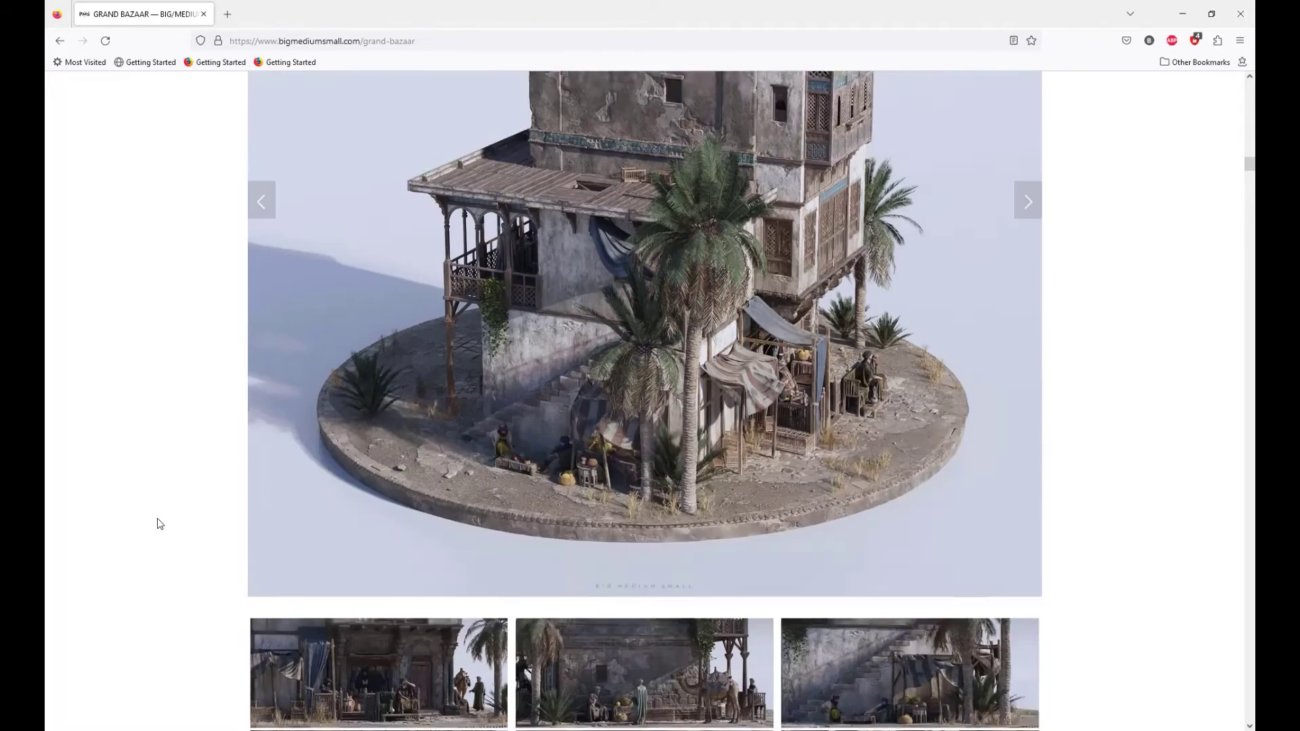
scroll(156, 523, "down", 5)
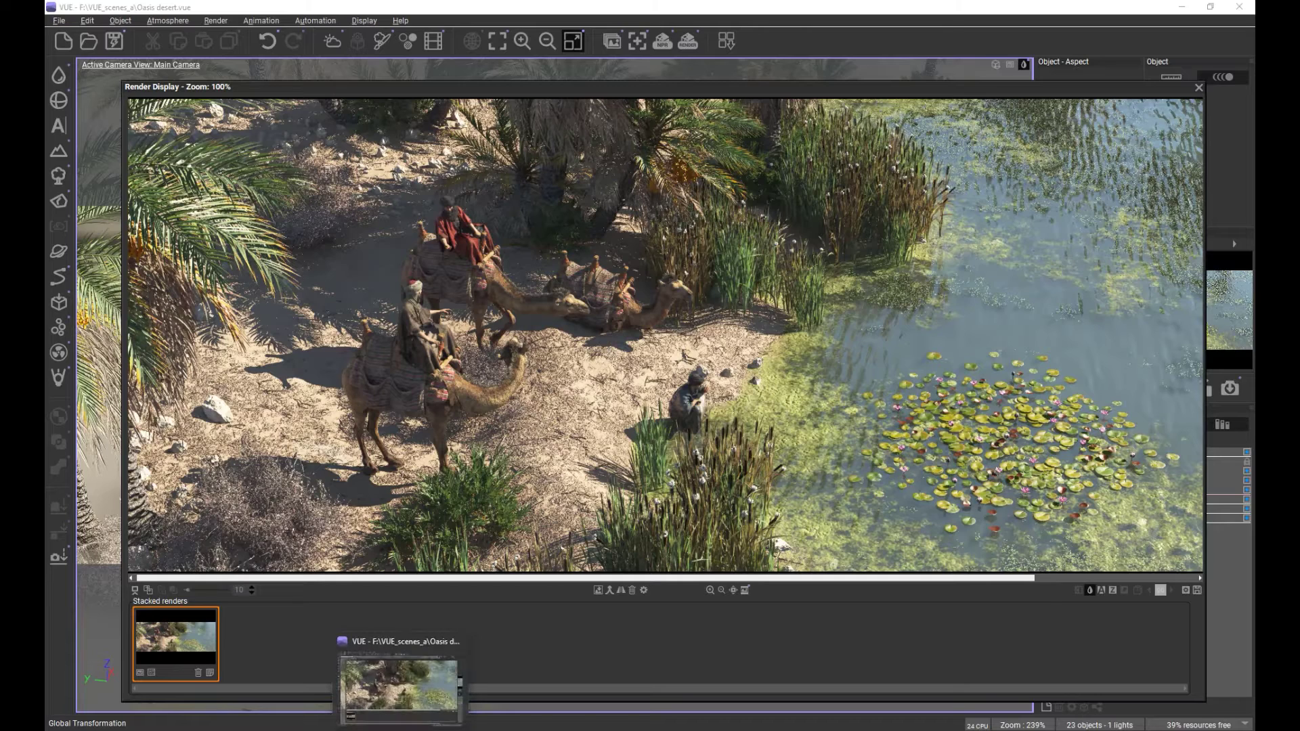
Step: Bring the 'Fresh Water?' ArtStation artwork page to the front
mouse_move(863, 729)
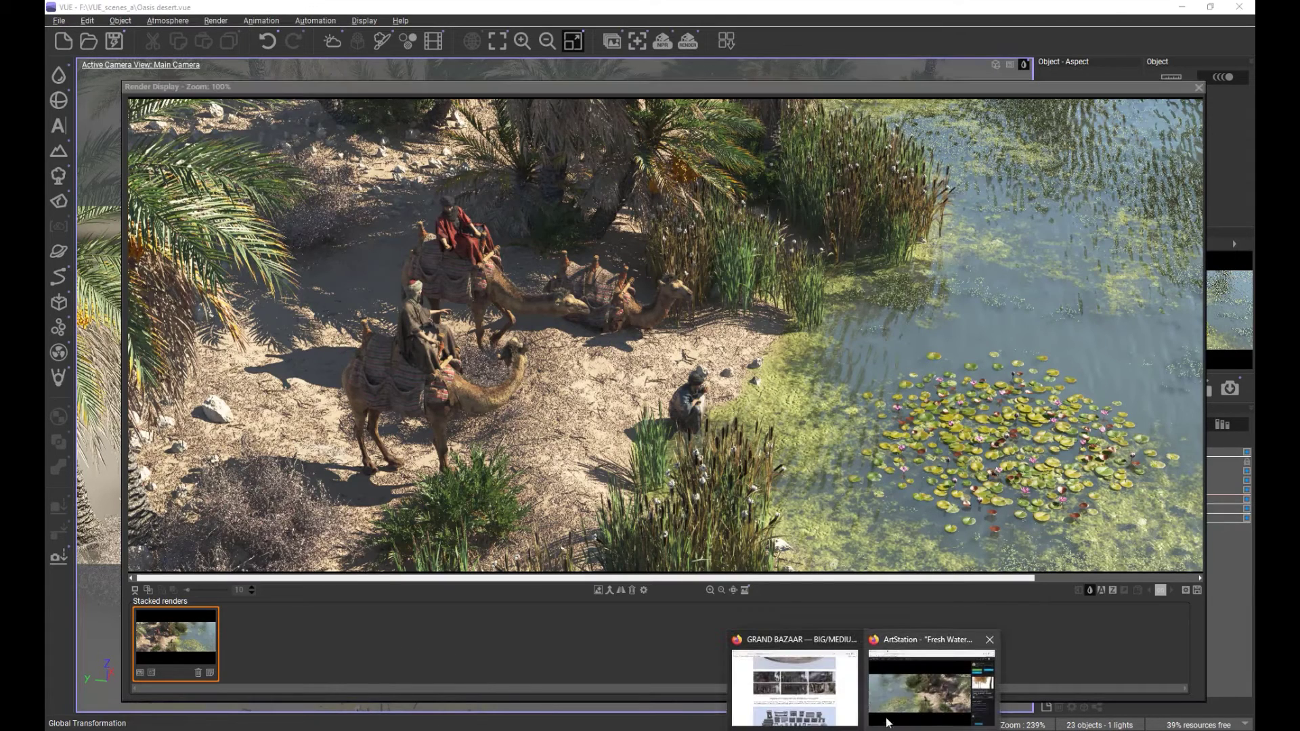
left_click(822, 704)
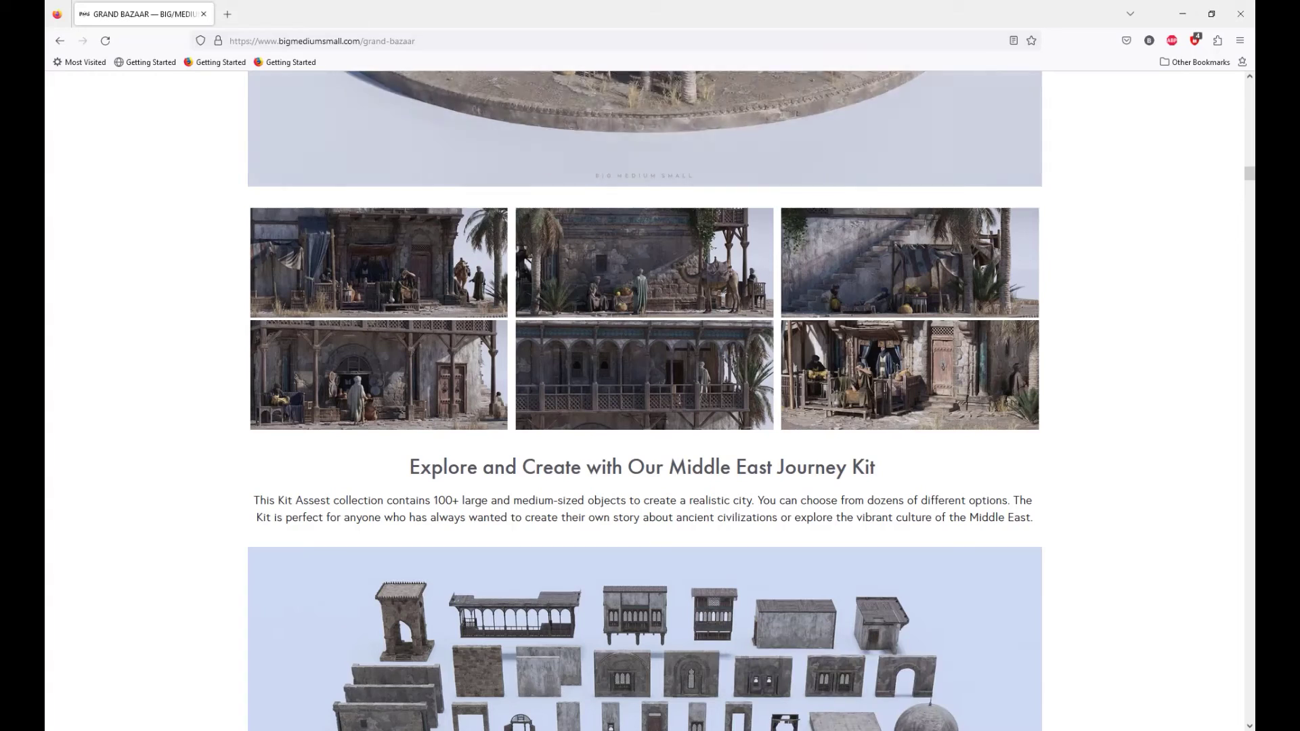
mouse_move(873, 730)
left_click(908, 698)
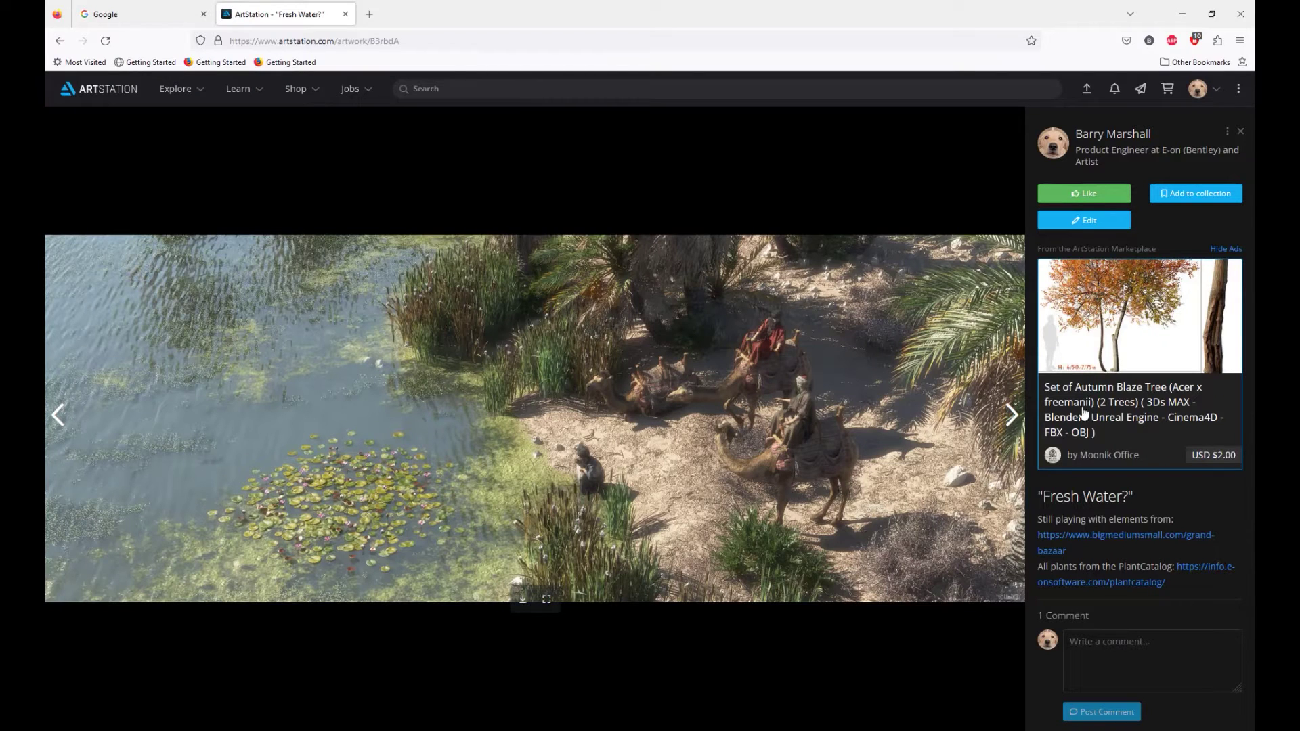
Step: Go back to the artist's portfolio, open 'Grand Bazaar by BMS' and its full-size image
left_click(60, 42)
scroll(558, 425, "down", 4)
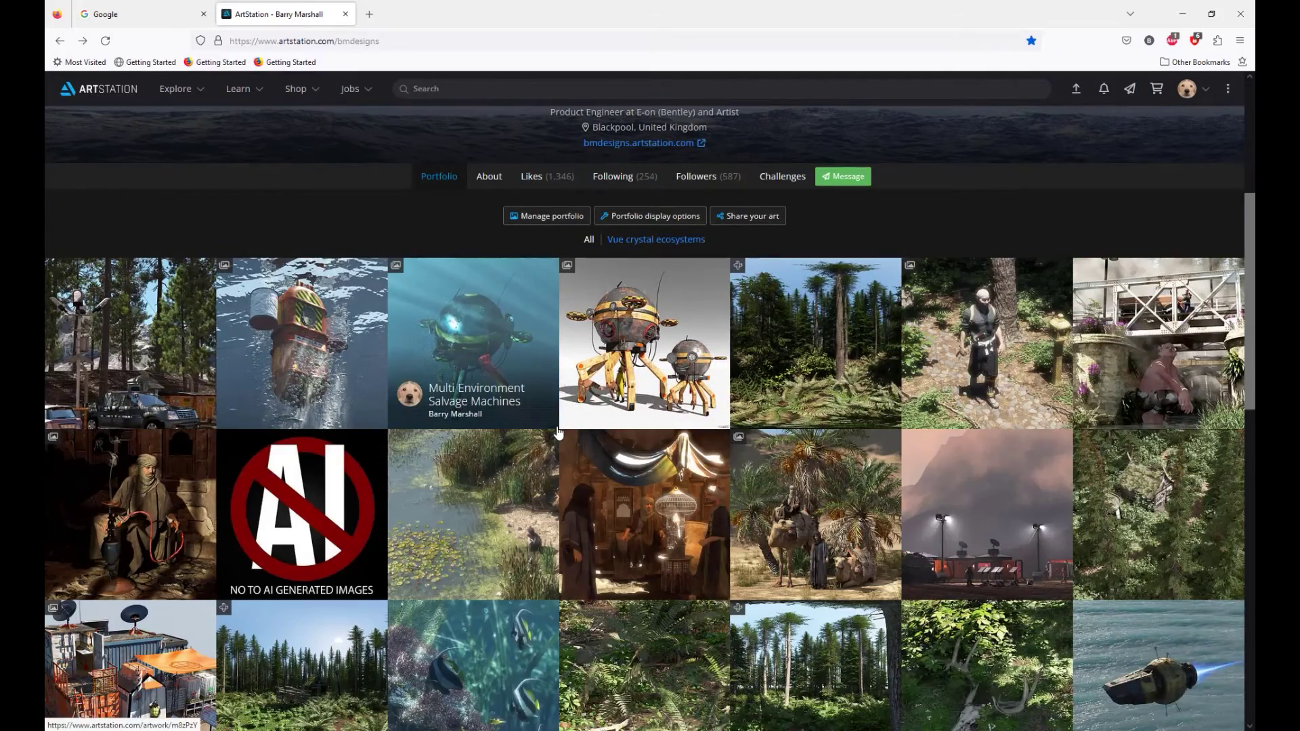
scroll(558, 431, "down", 2)
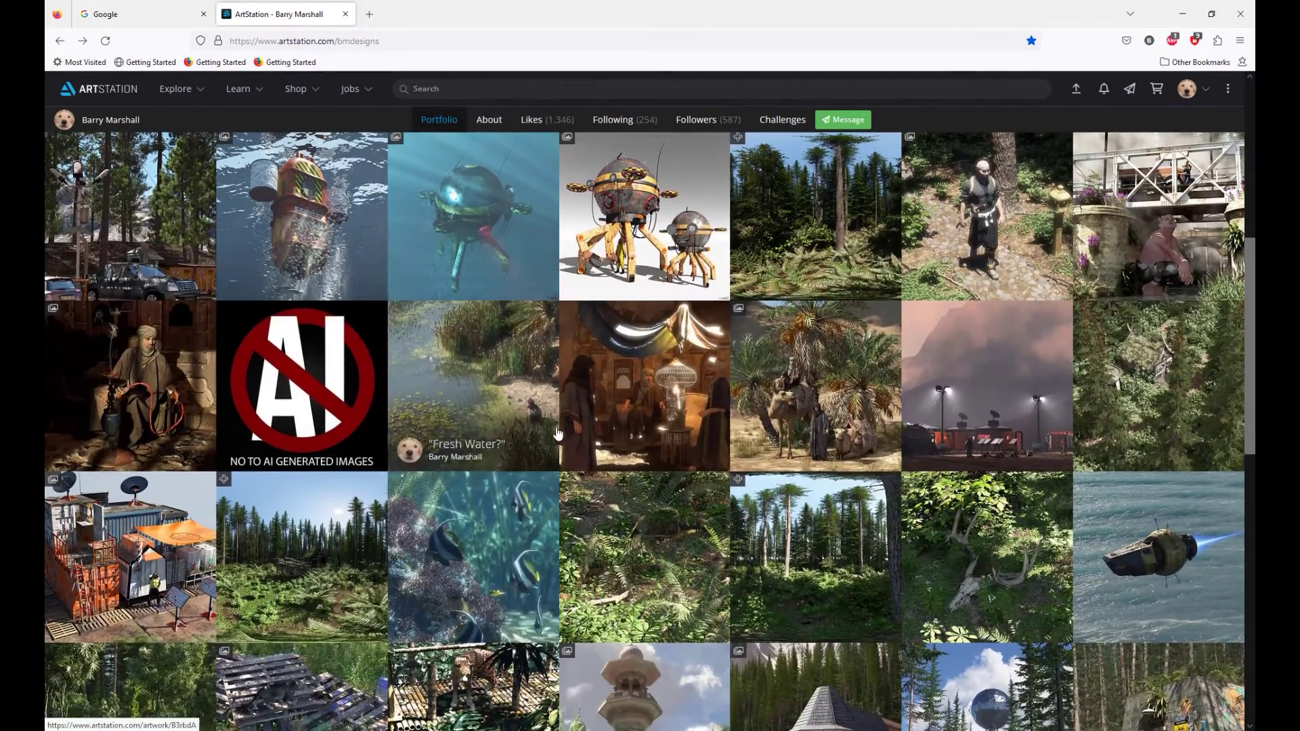
left_click(798, 373)
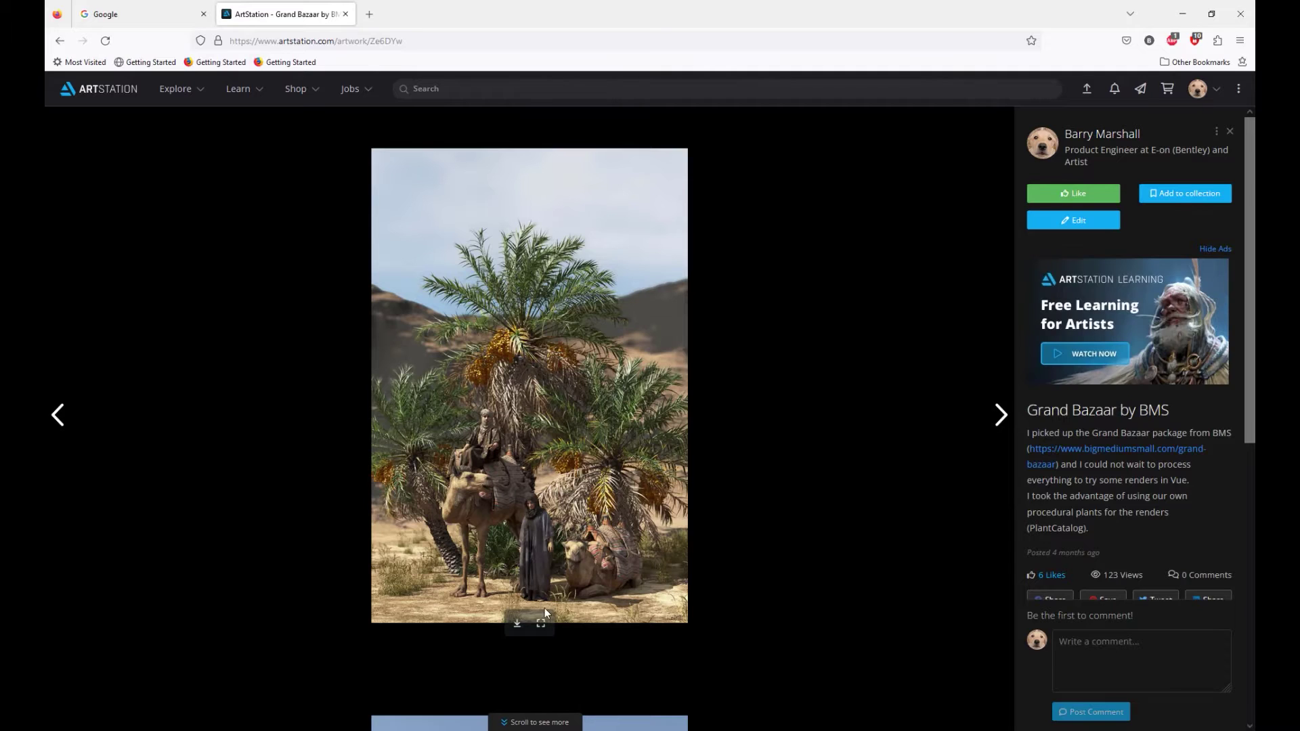
left_click(541, 628)
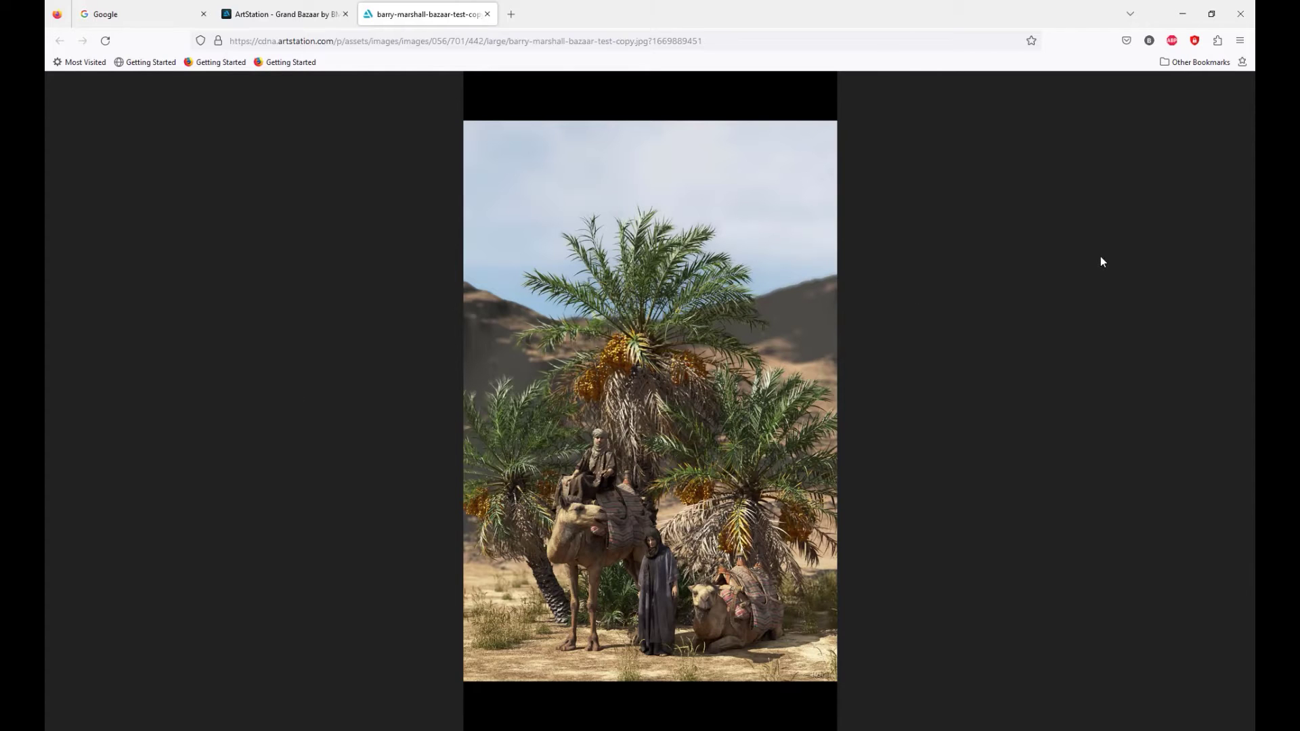
Step: Return to the Grand Bazaar by BMS artwork page, scroll it, then switch back to VUE
left_click(286, 16)
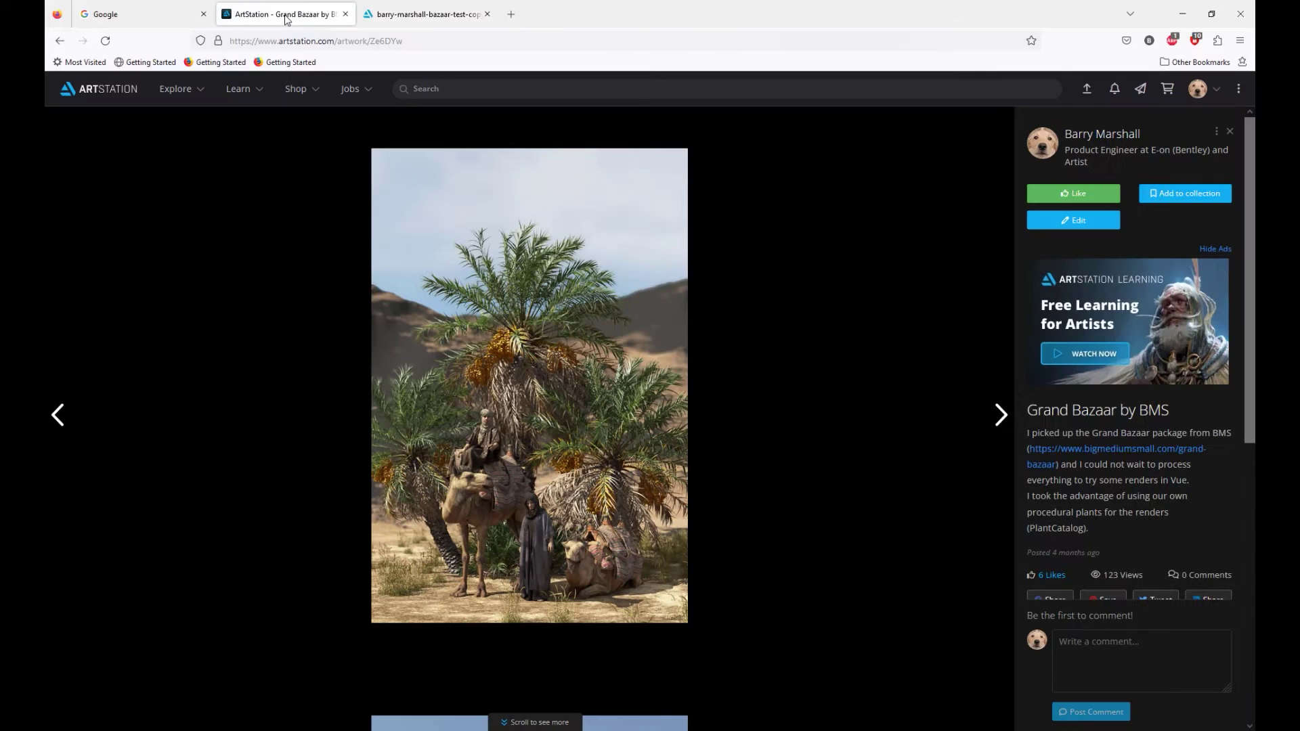
scroll(324, 332, "down", 7)
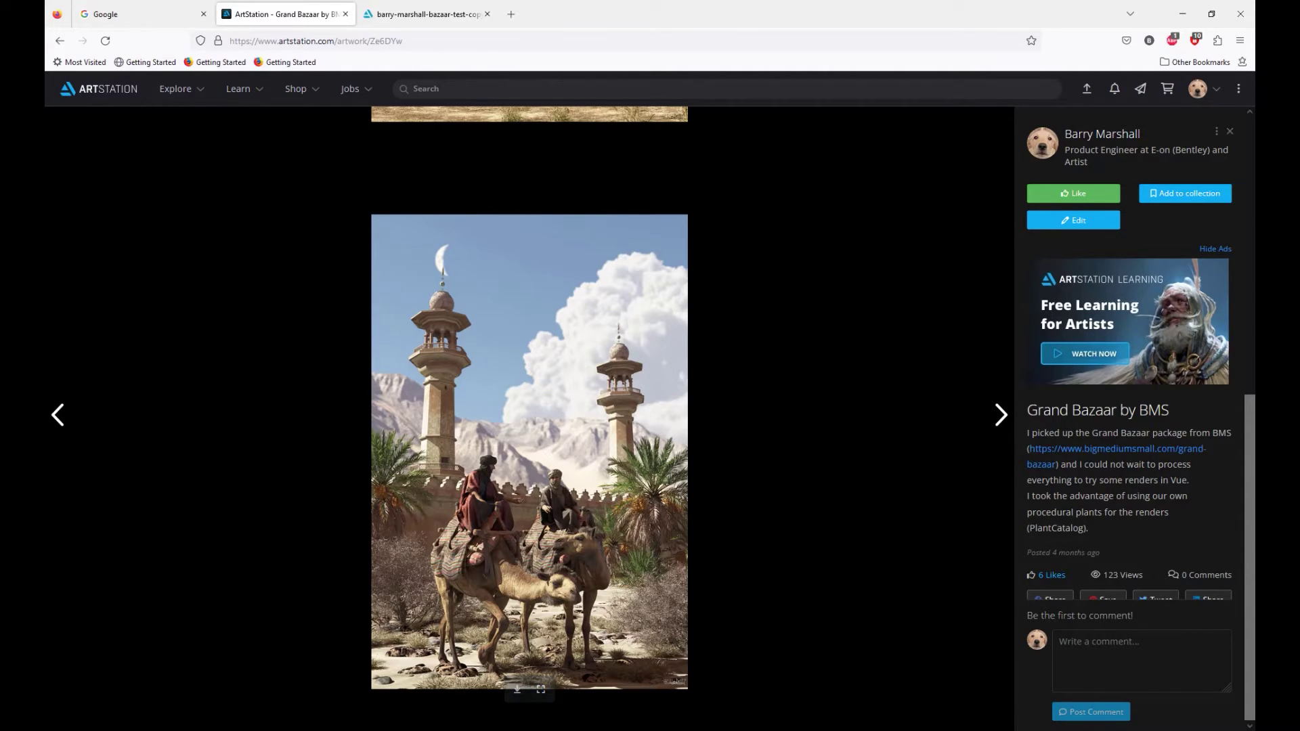
mouse_move(399, 730)
left_click(399, 683)
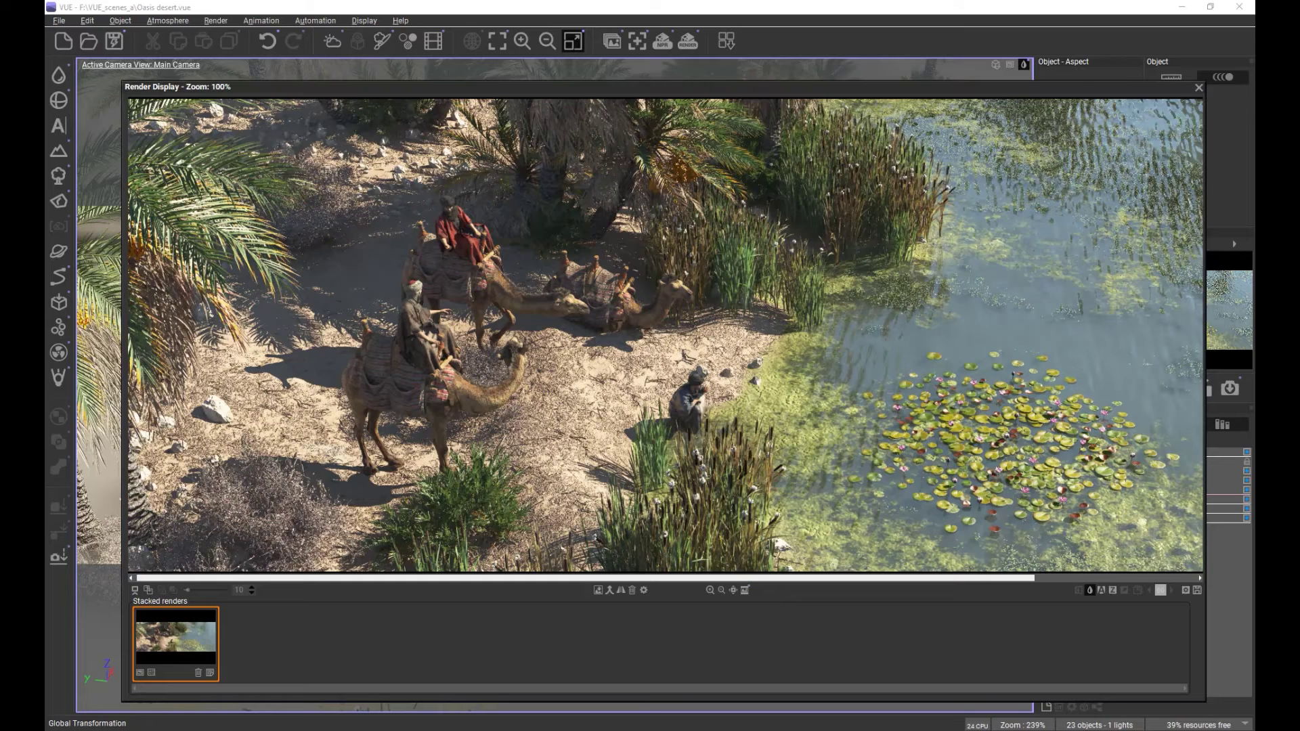
Step: Close the render, browse the Figures and Plants groups, then expand Landscape components and select Terrain
left_click(1198, 88)
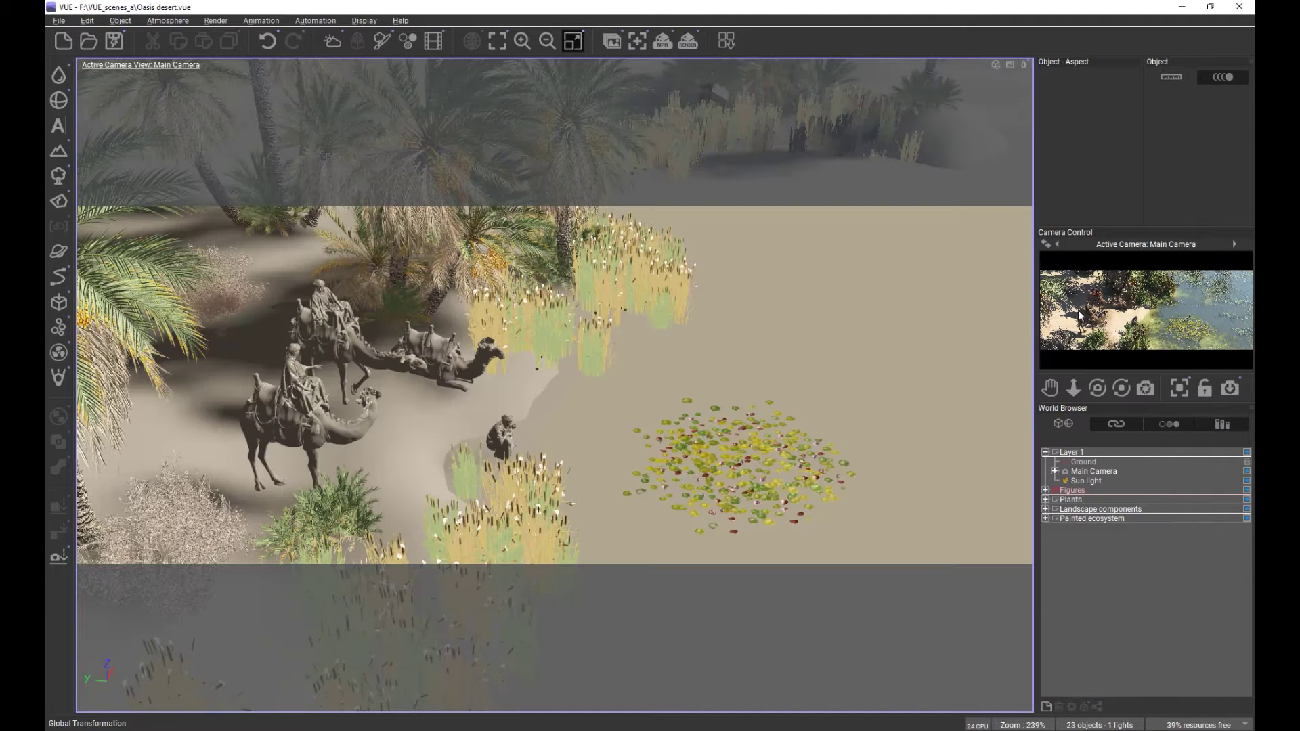
left_click(1045, 490)
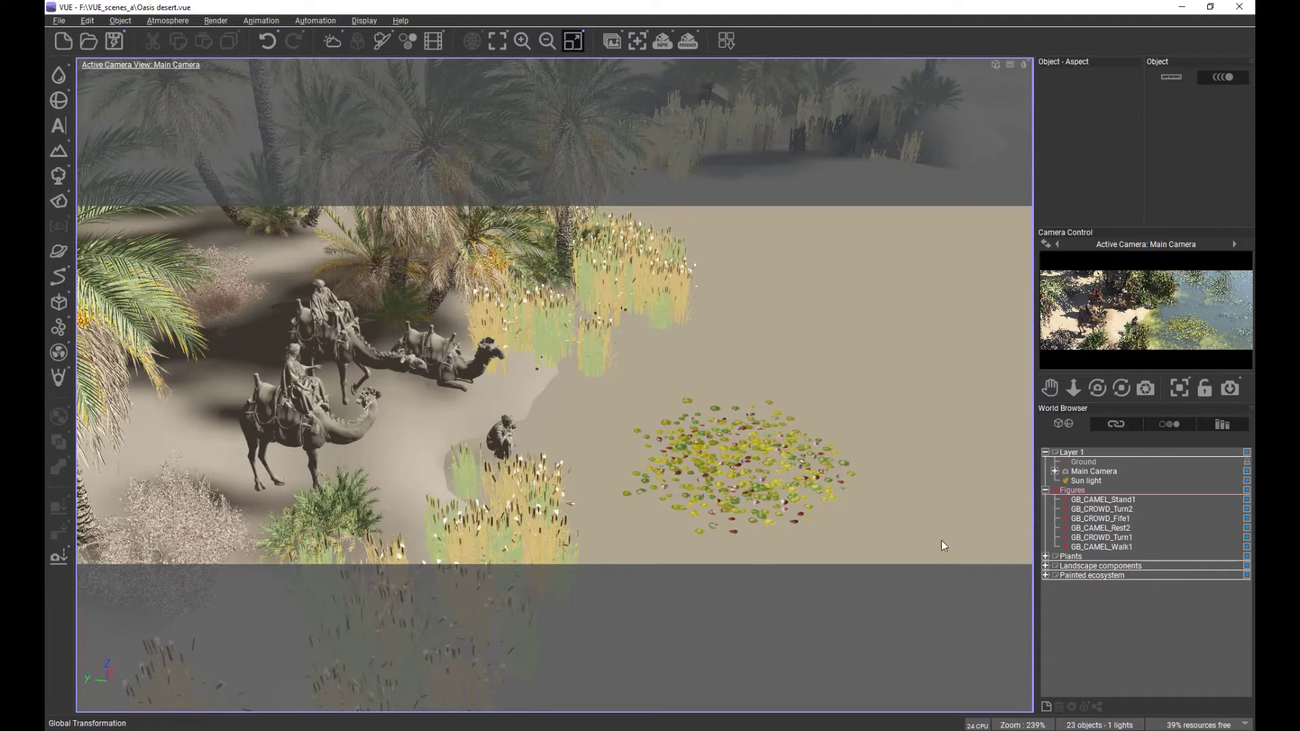
left_click(1045, 491)
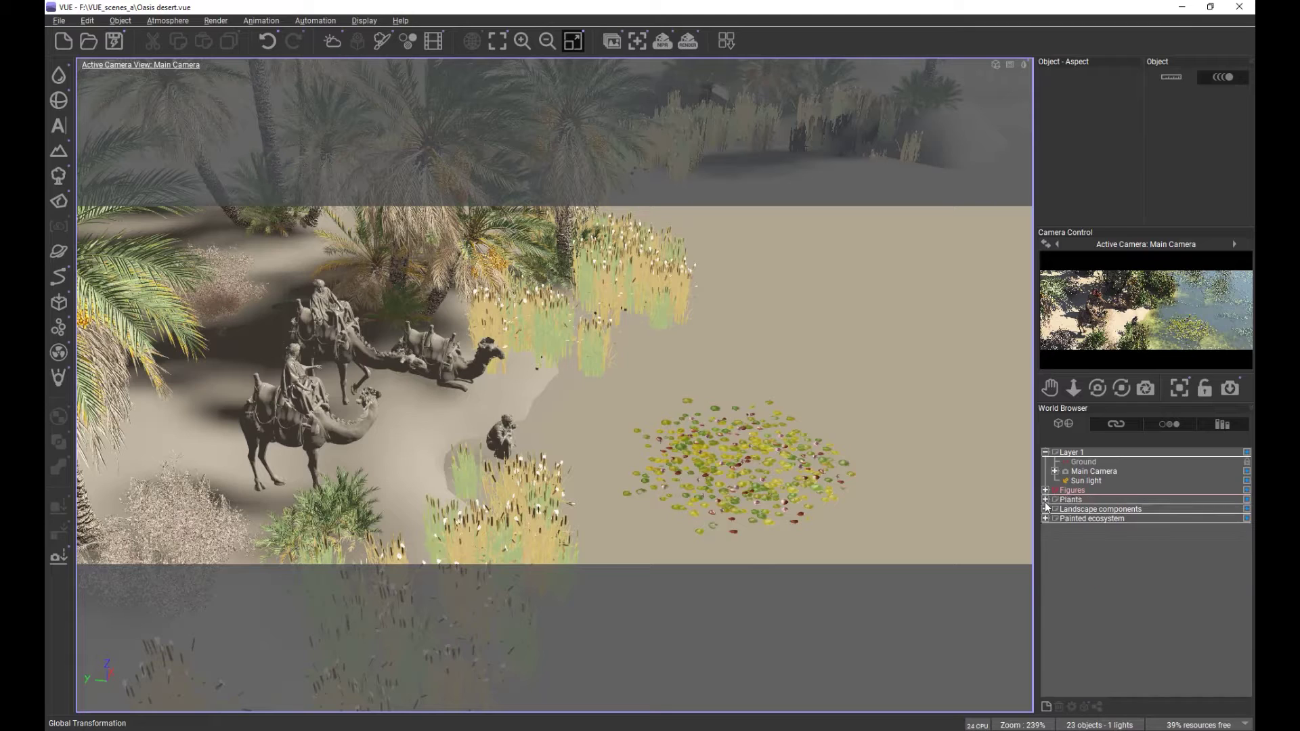
left_click(1045, 499)
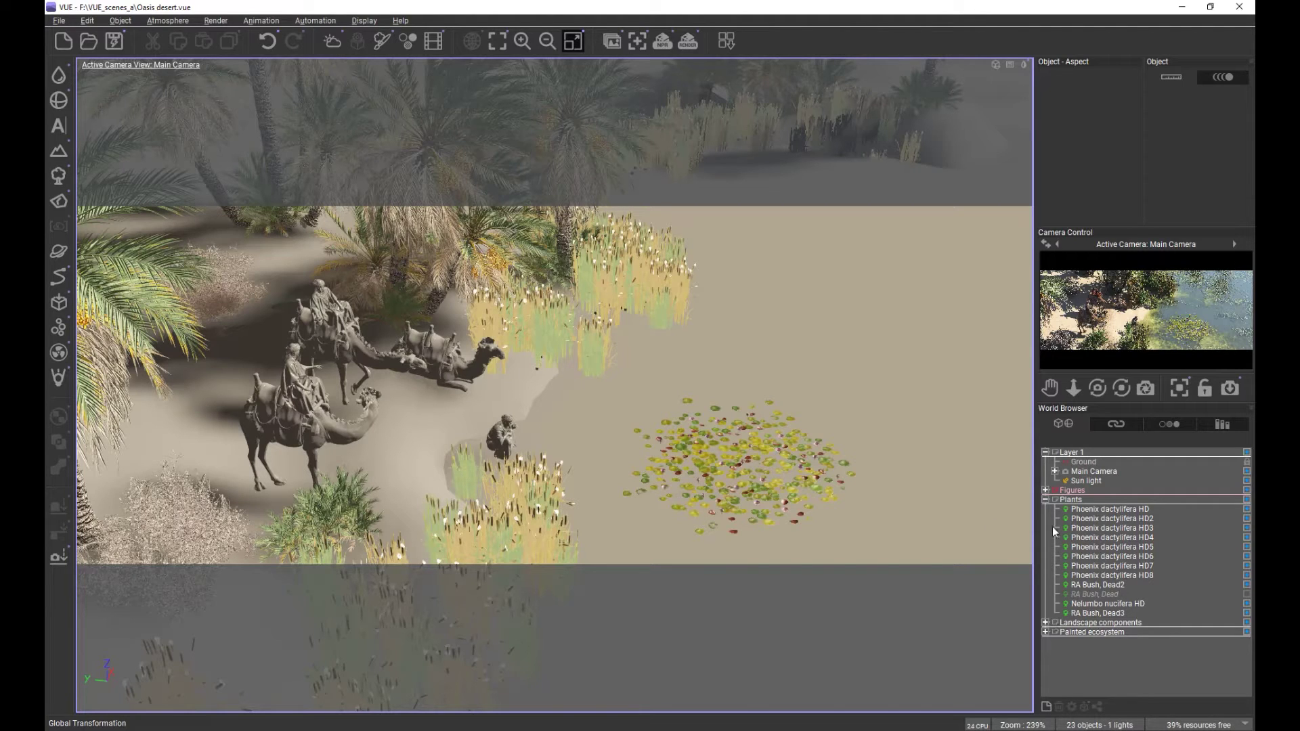
left_click(1045, 500)
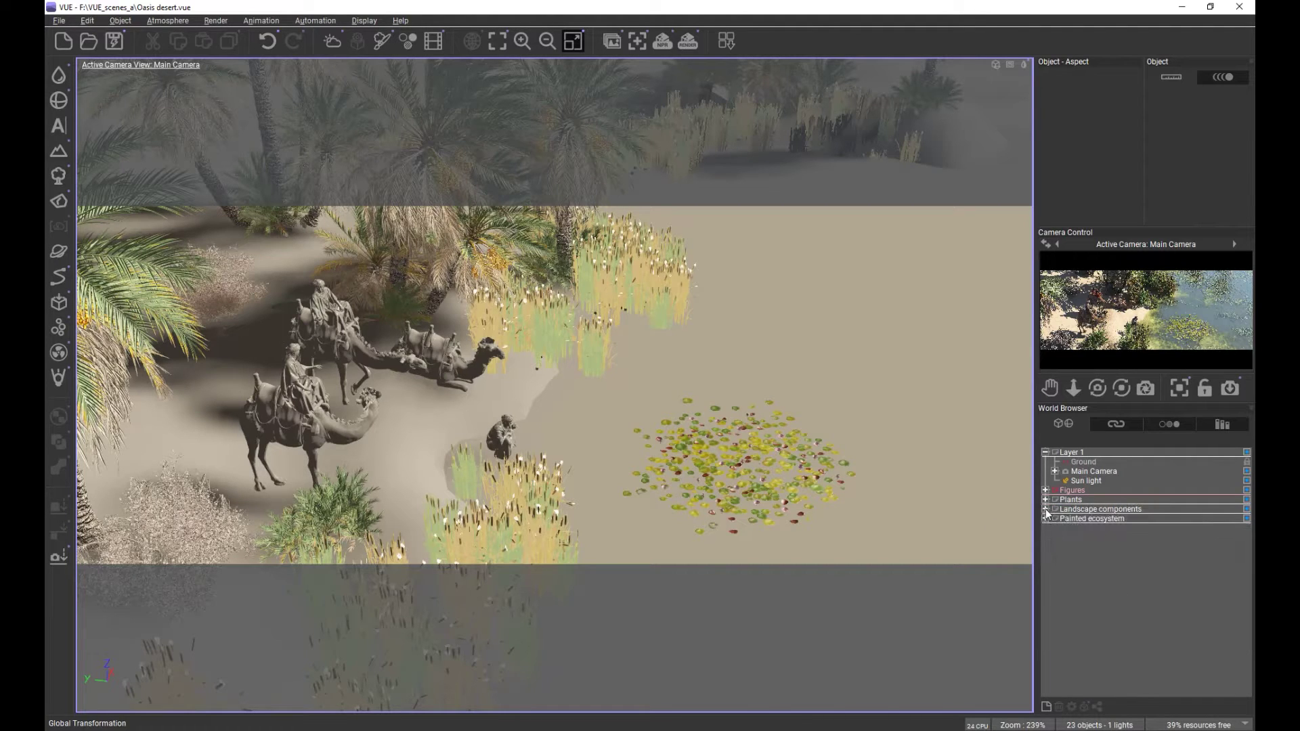
left_click(1046, 510)
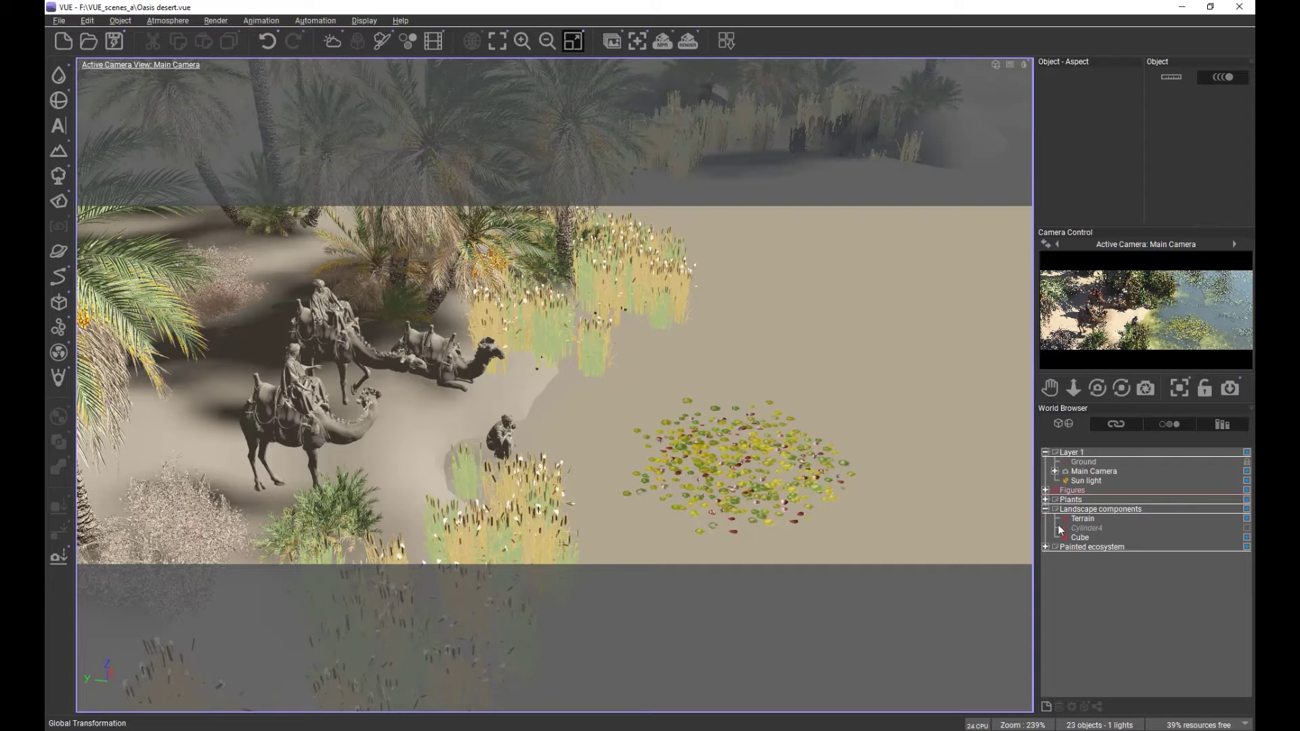
left_click(1087, 519)
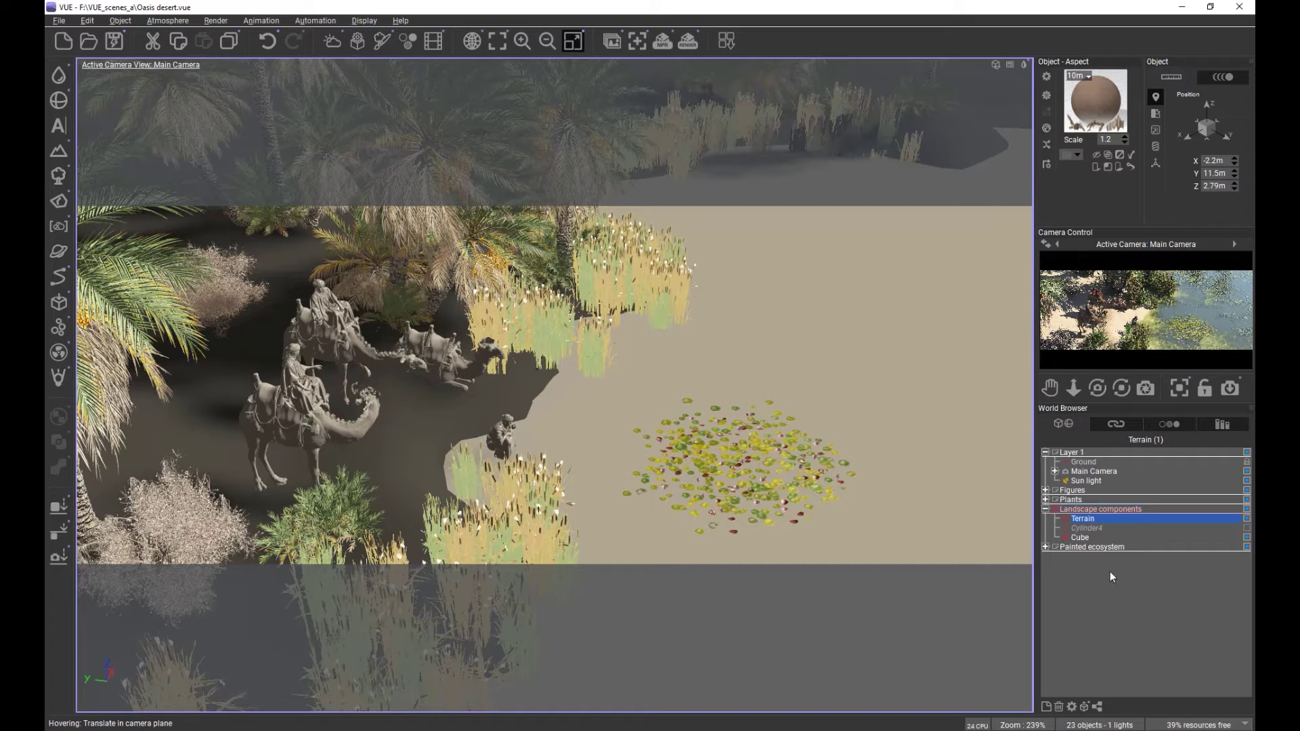
left_click(1087, 528)
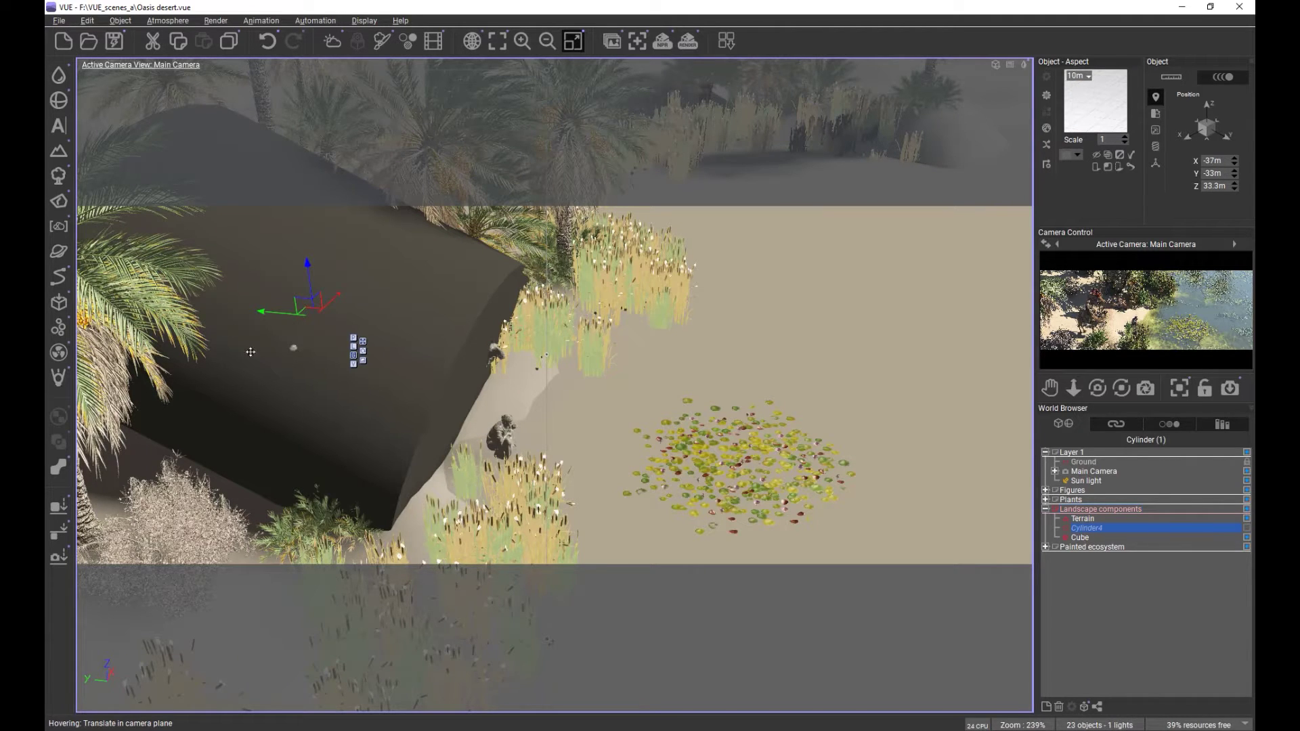
left_click(1083, 519)
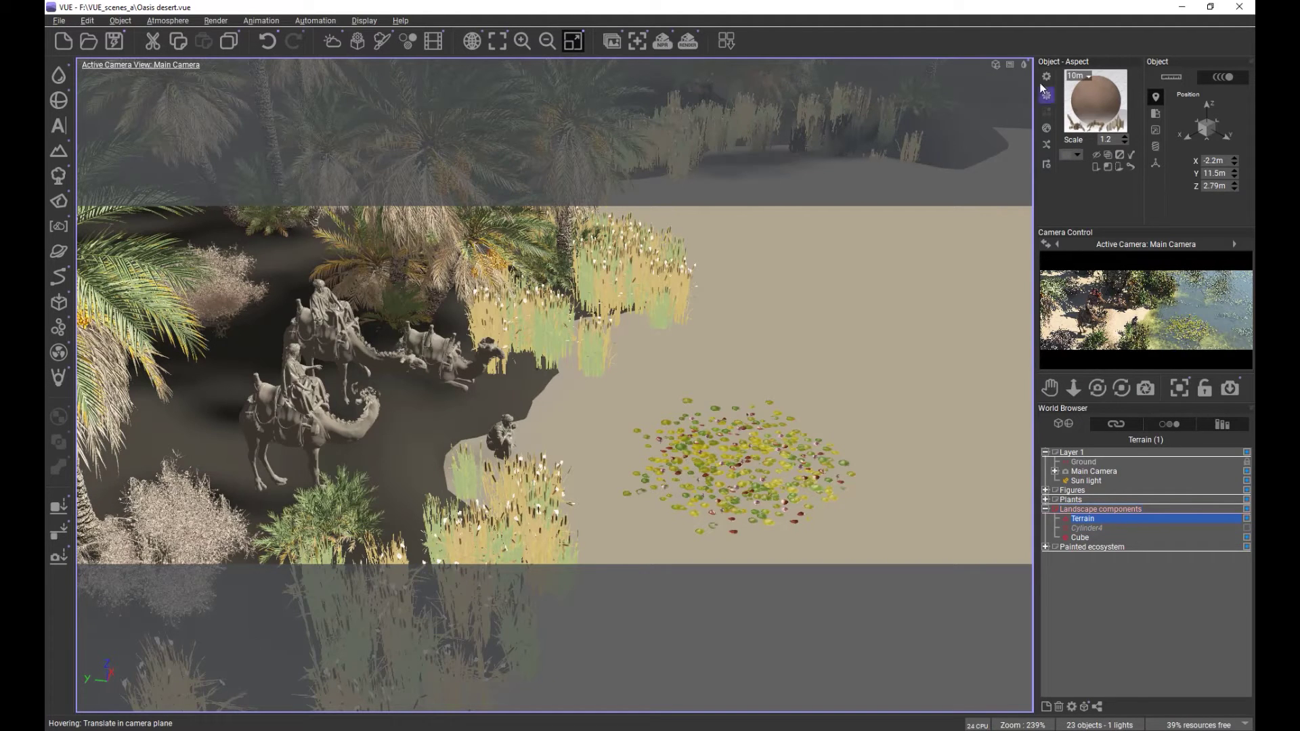
key("shift+F9")
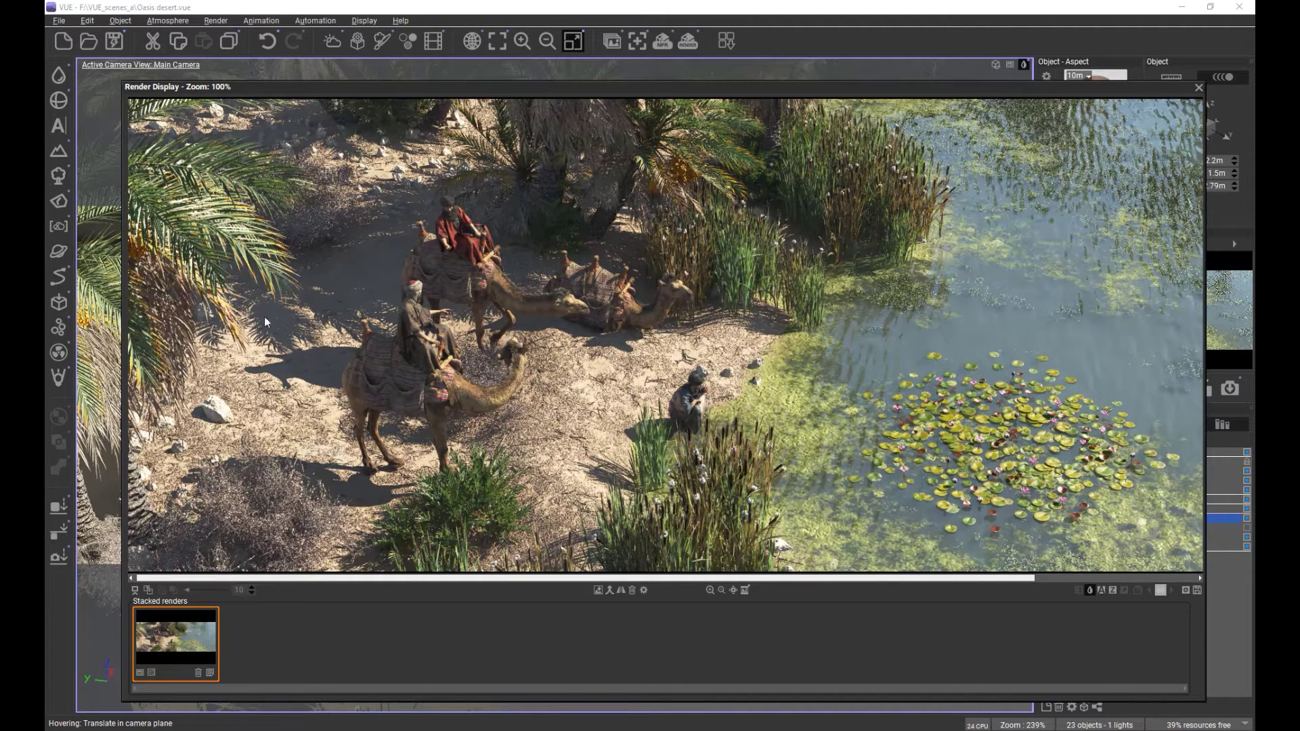
left_click(1198, 87)
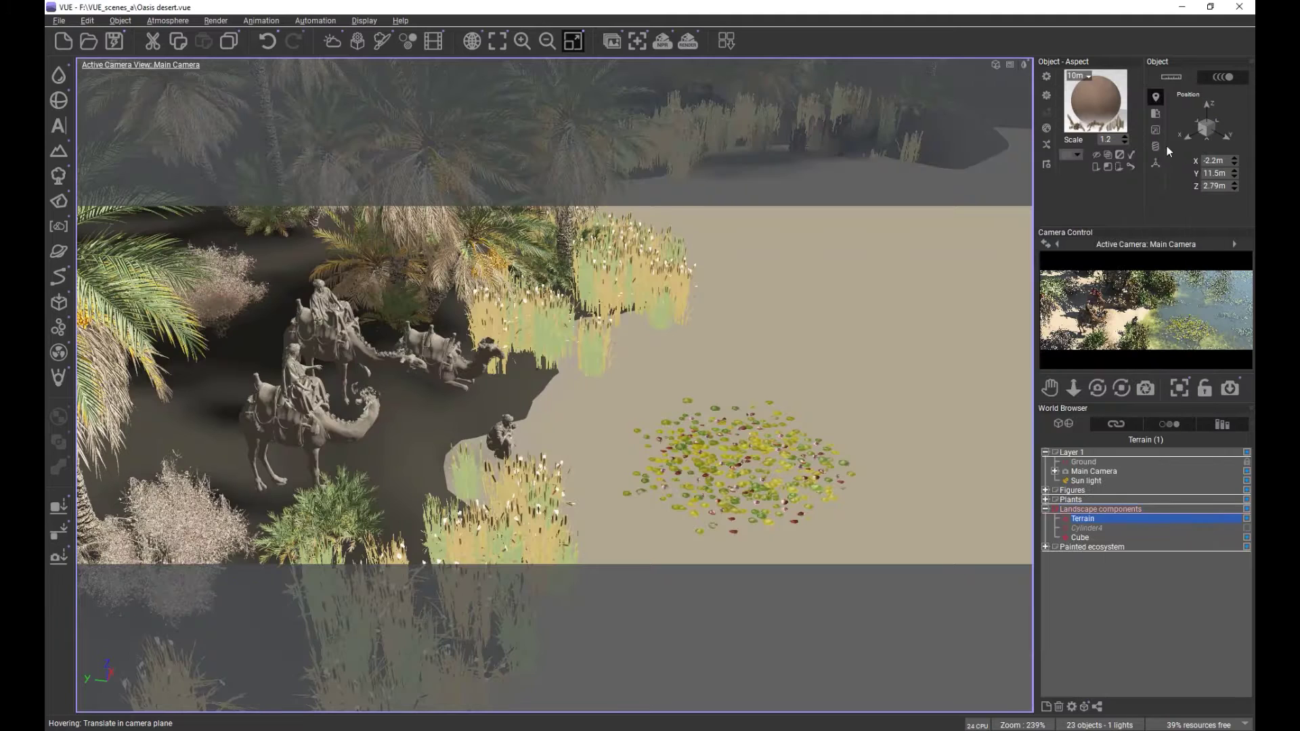
left_click(1083, 537)
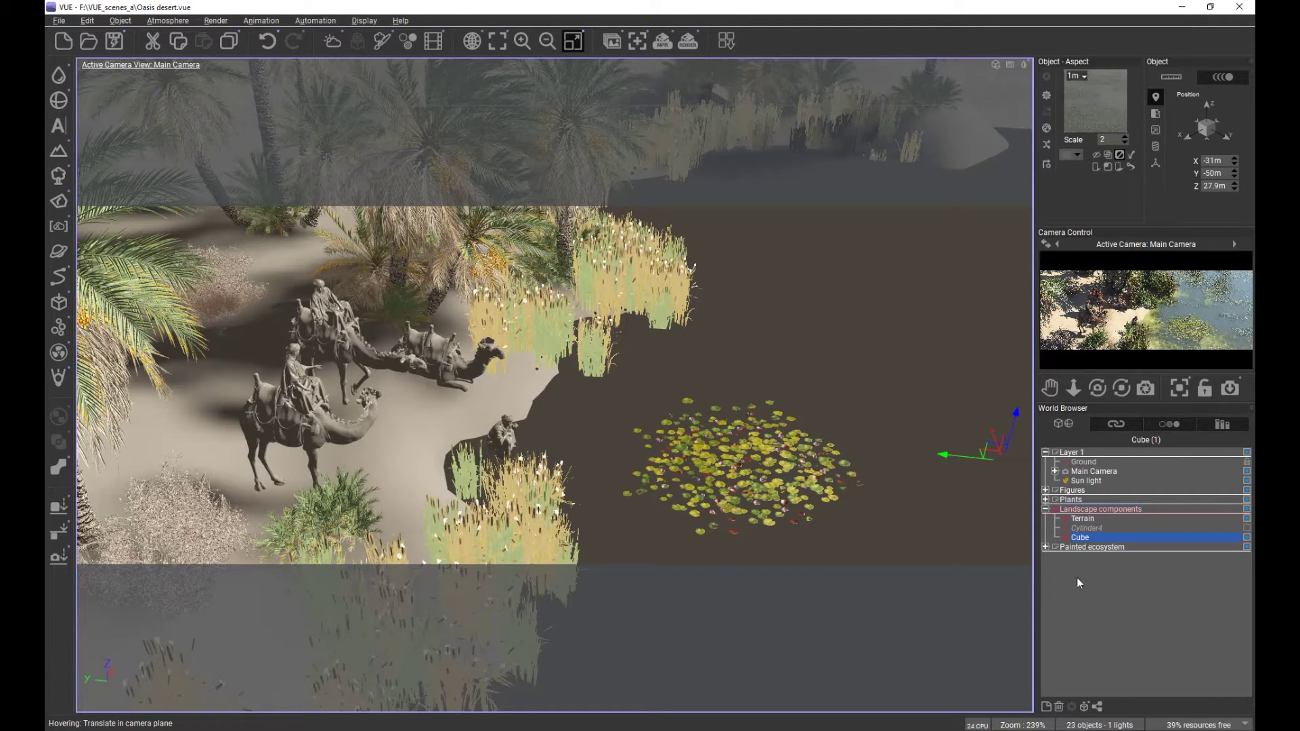
left_click(1045, 547)
left_click(1045, 547)
left_click(1024, 65)
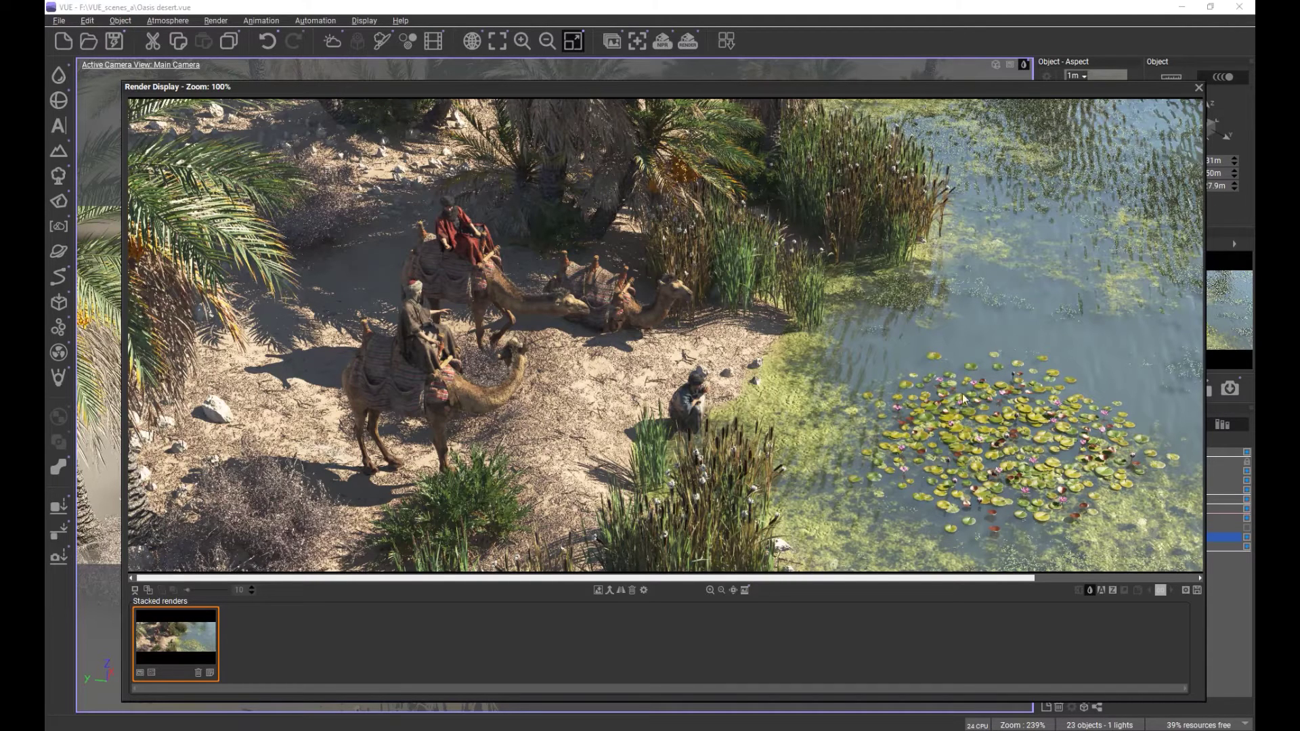
Step: Close the render and open the cube's material in the Advanced Material Editor
left_click(1197, 88)
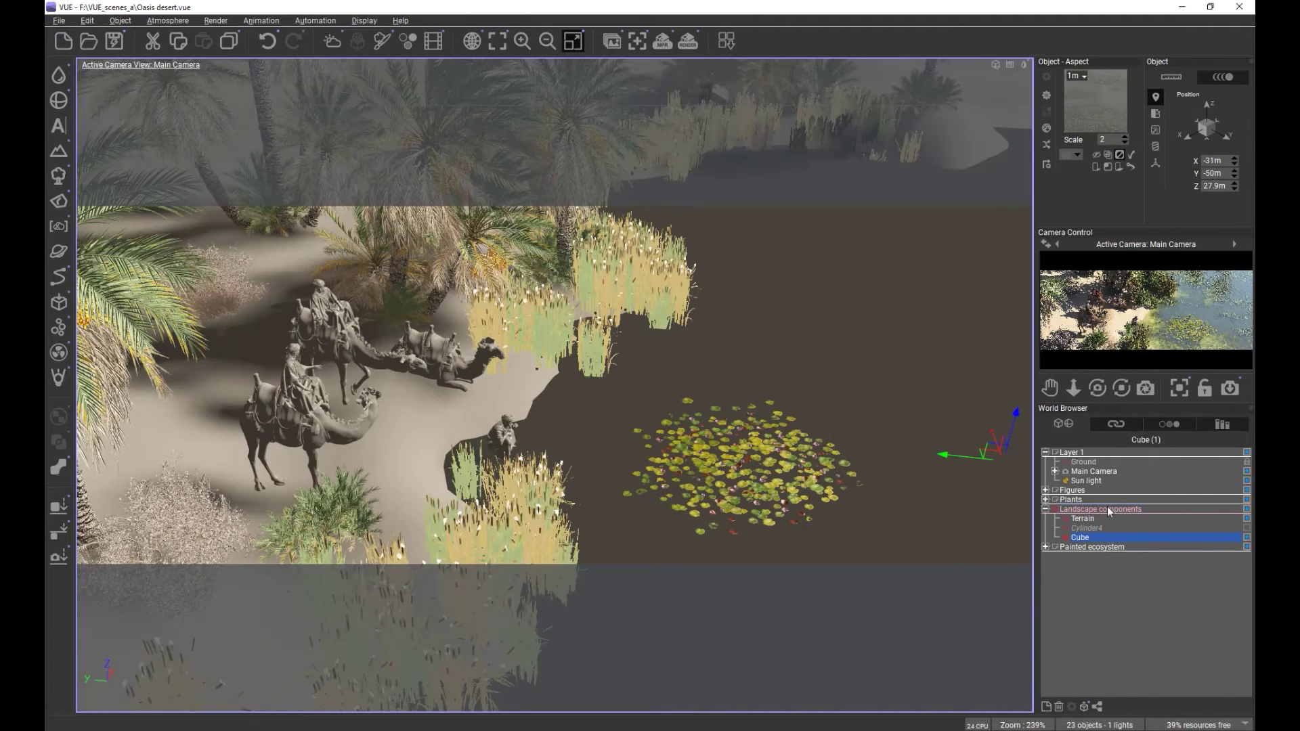
right_click(1094, 114)
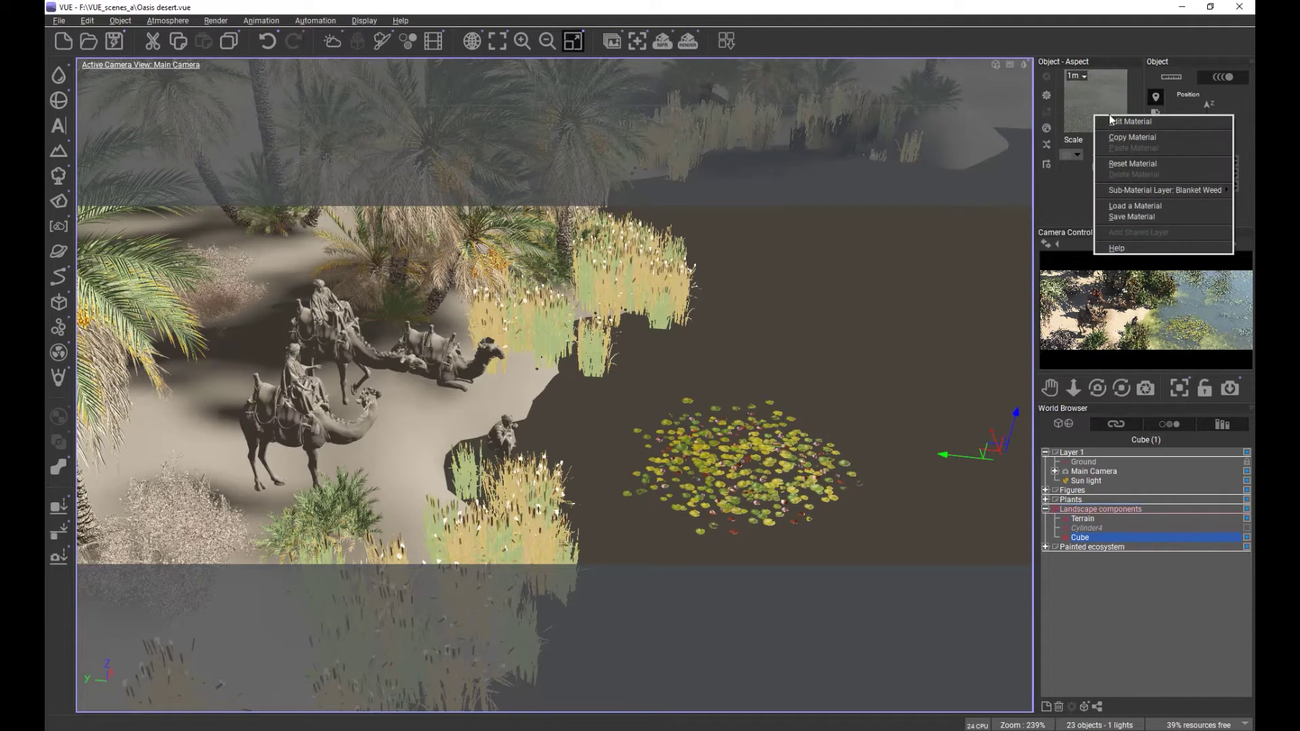
left_click(1117, 122)
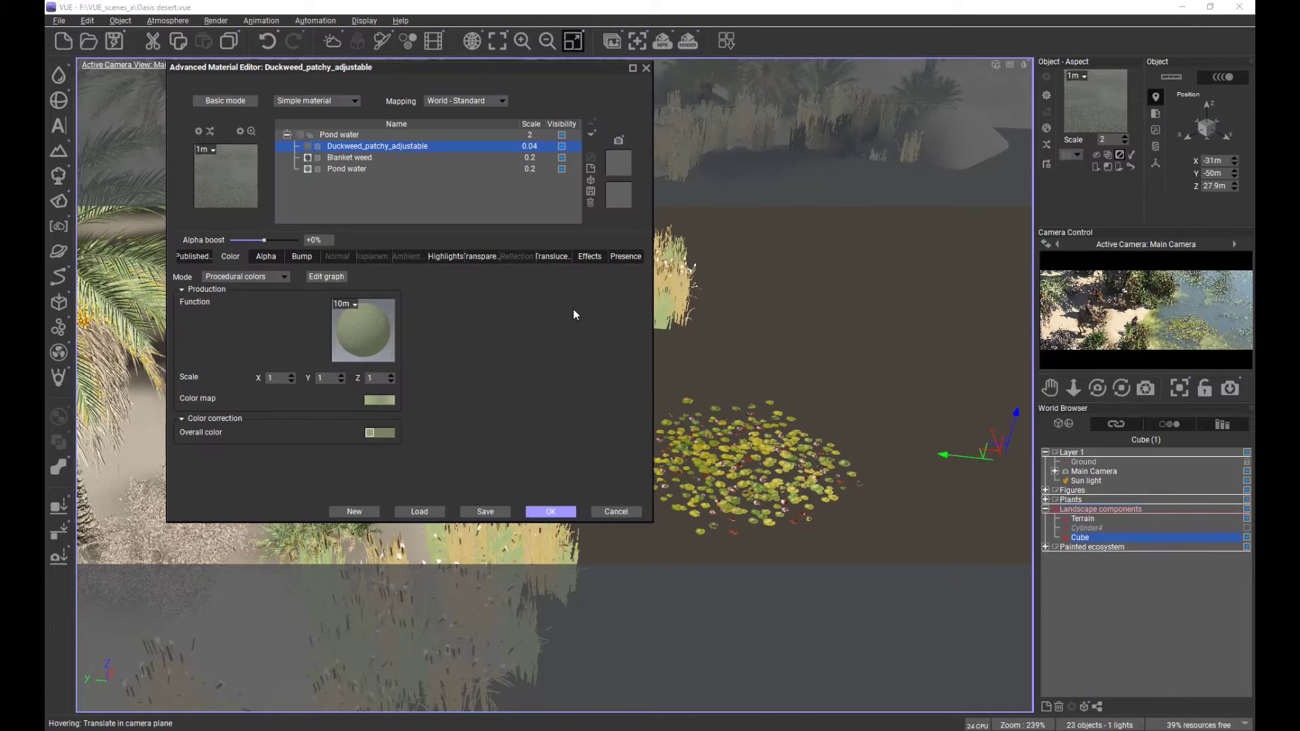
left_click_drag(306, 69, 631, 163)
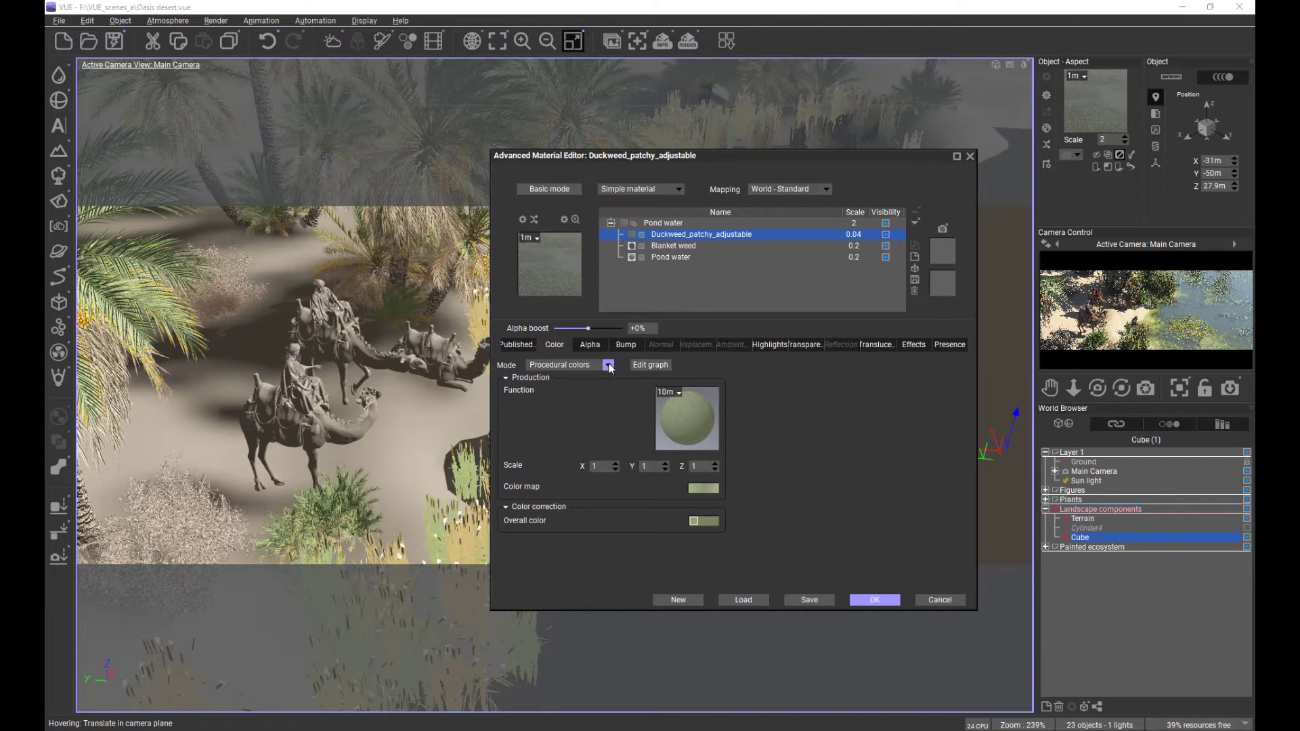
Step: Select the Pond water layer and review its Transparency and Translucency settings
left_click(658, 257)
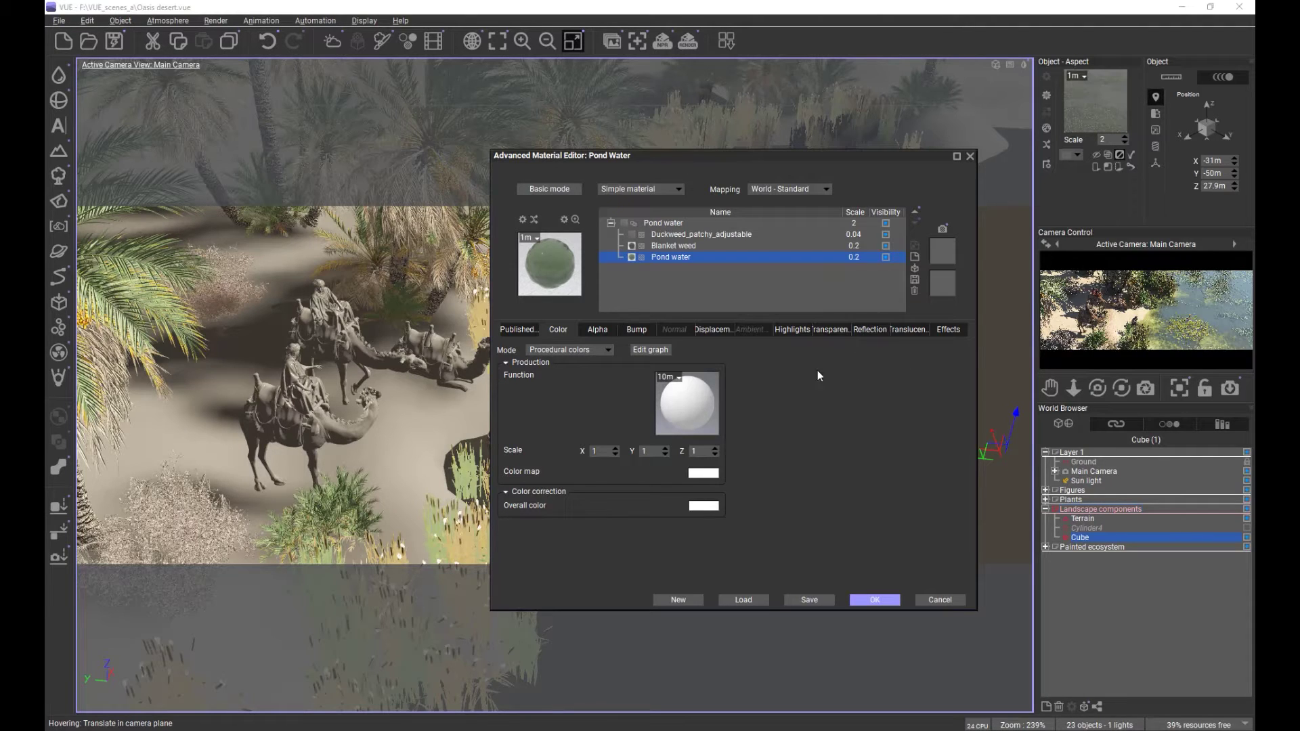
left_click(824, 332)
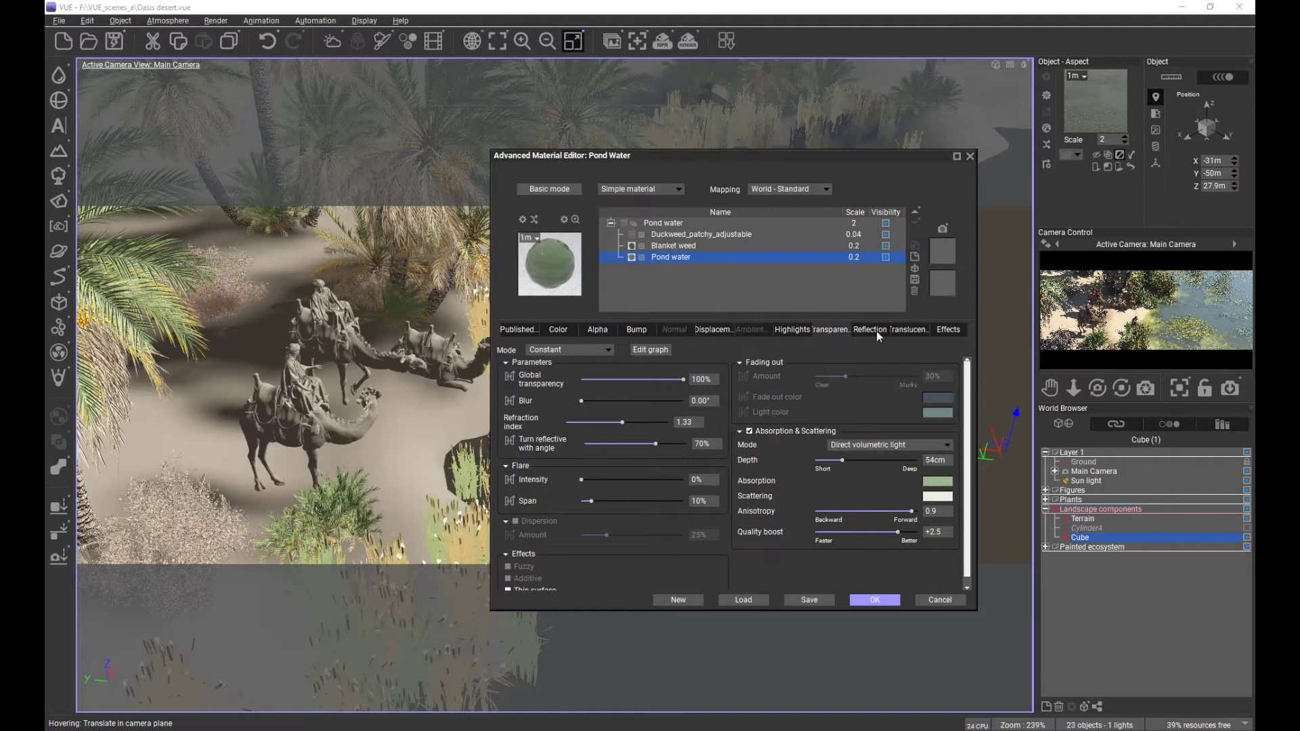
left_click(908, 329)
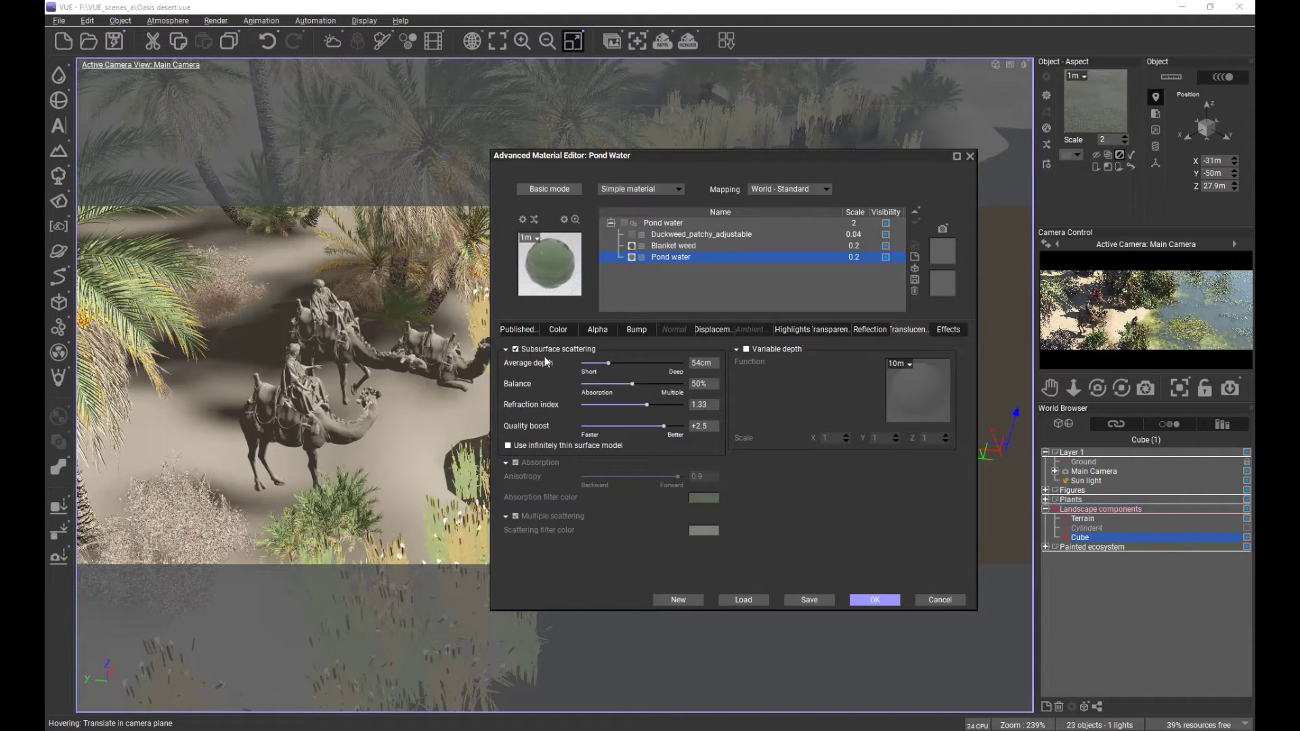
left_click(830, 332)
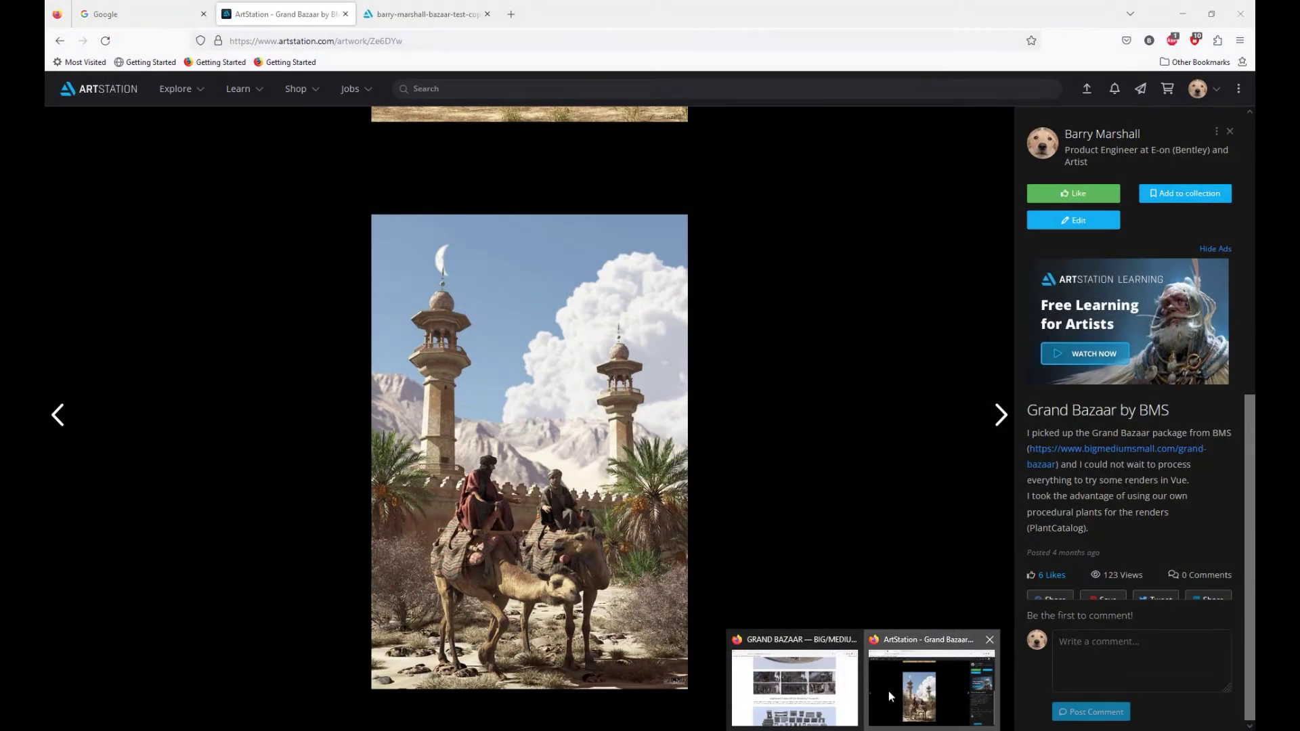
left_click(889, 696)
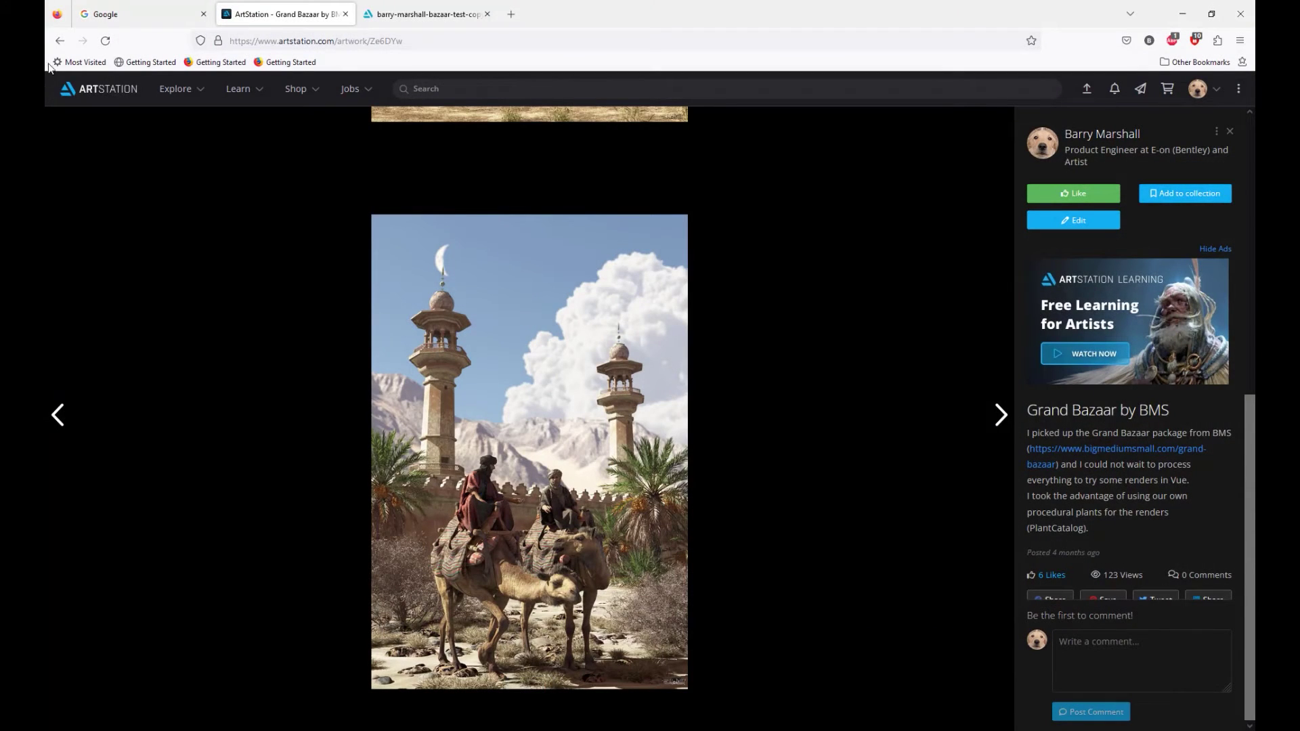
Step: Navigate back to the artist's portfolio via View Profile and open the 'Fresh Water?' artwork
left_click(60, 42)
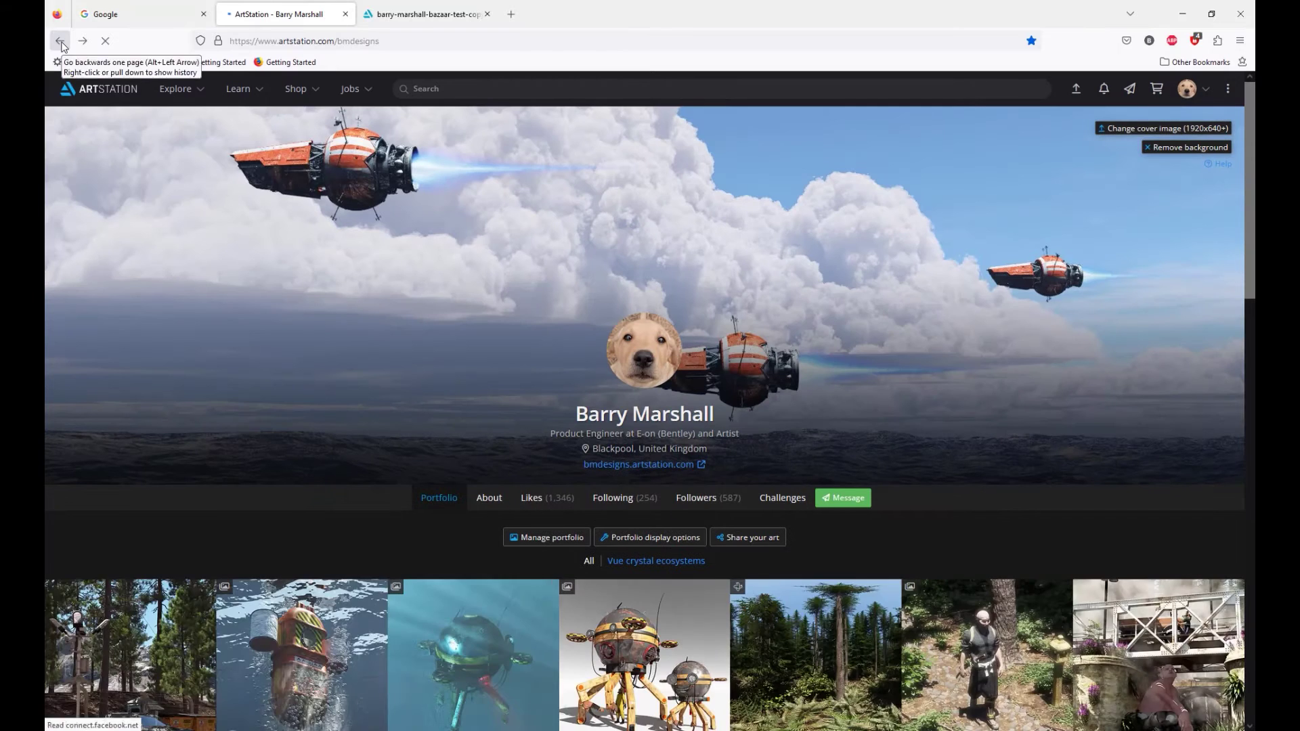
left_click(61, 43)
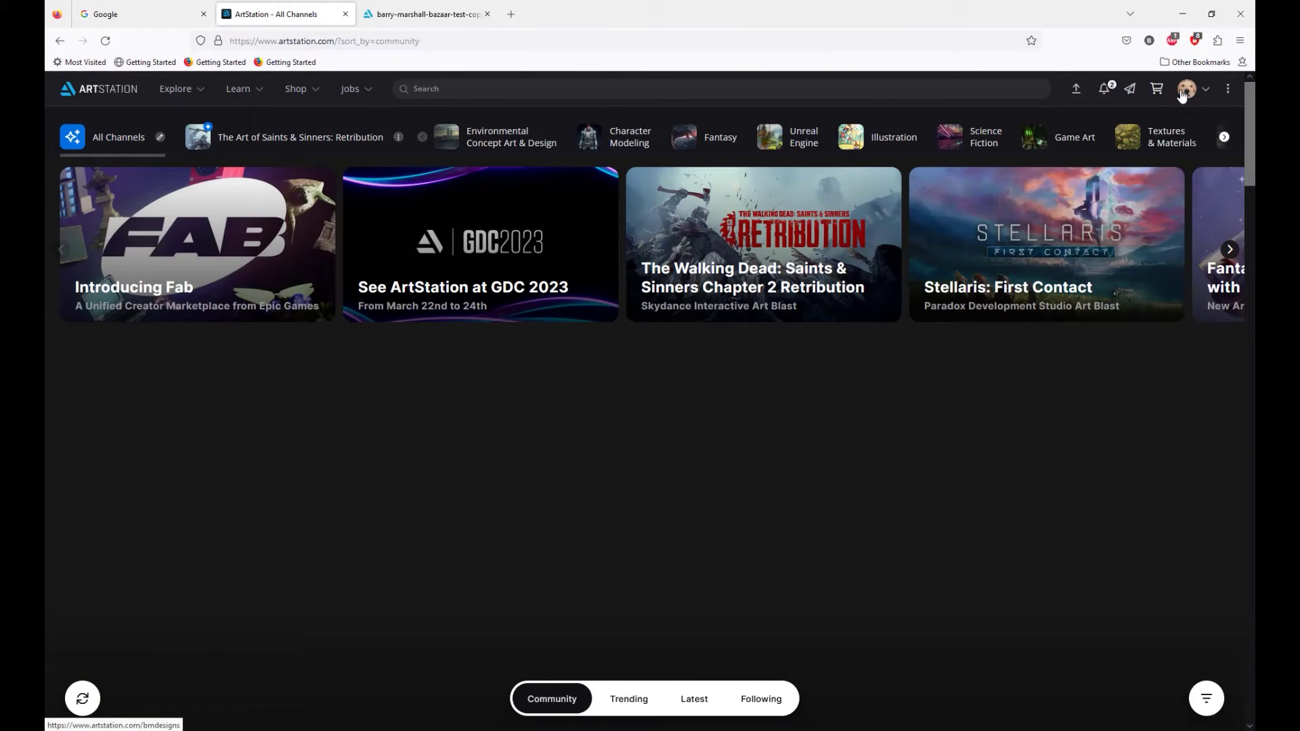
left_click(1187, 89)
left_click(1112, 138)
scroll(625, 445, "down", 5)
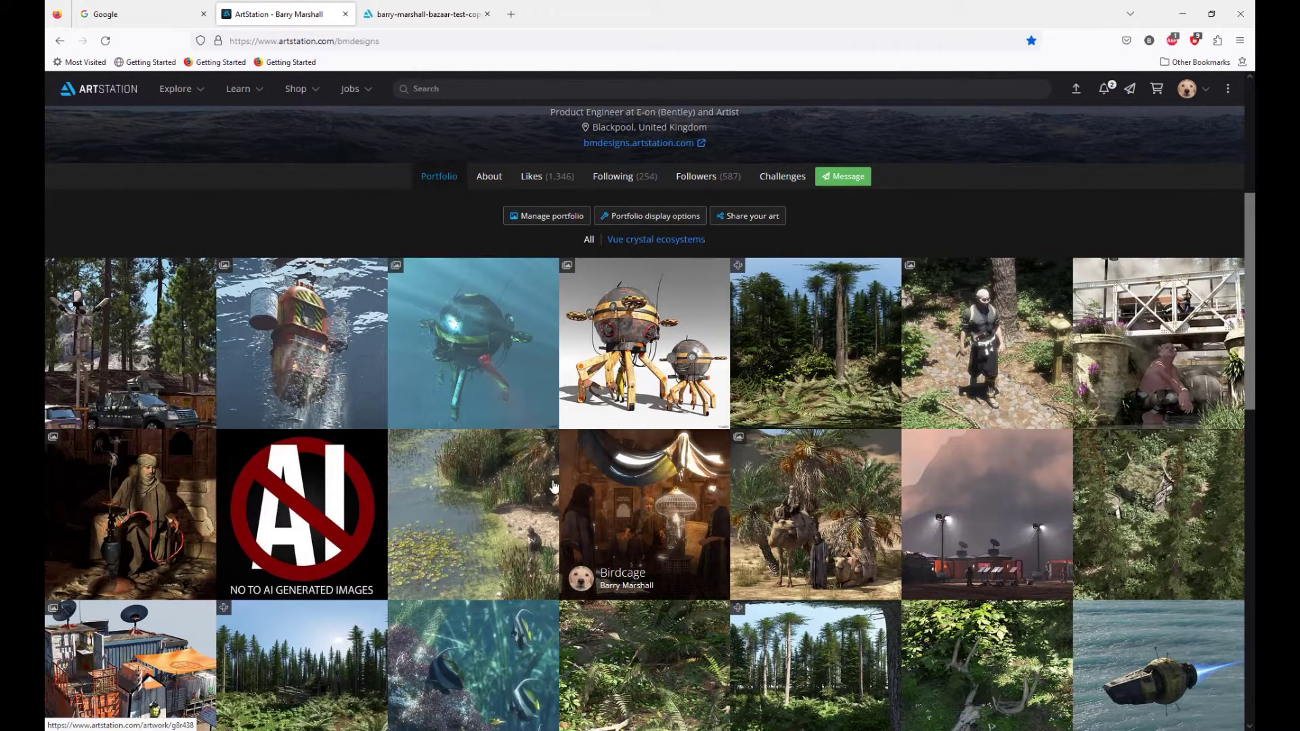
left_click(461, 522)
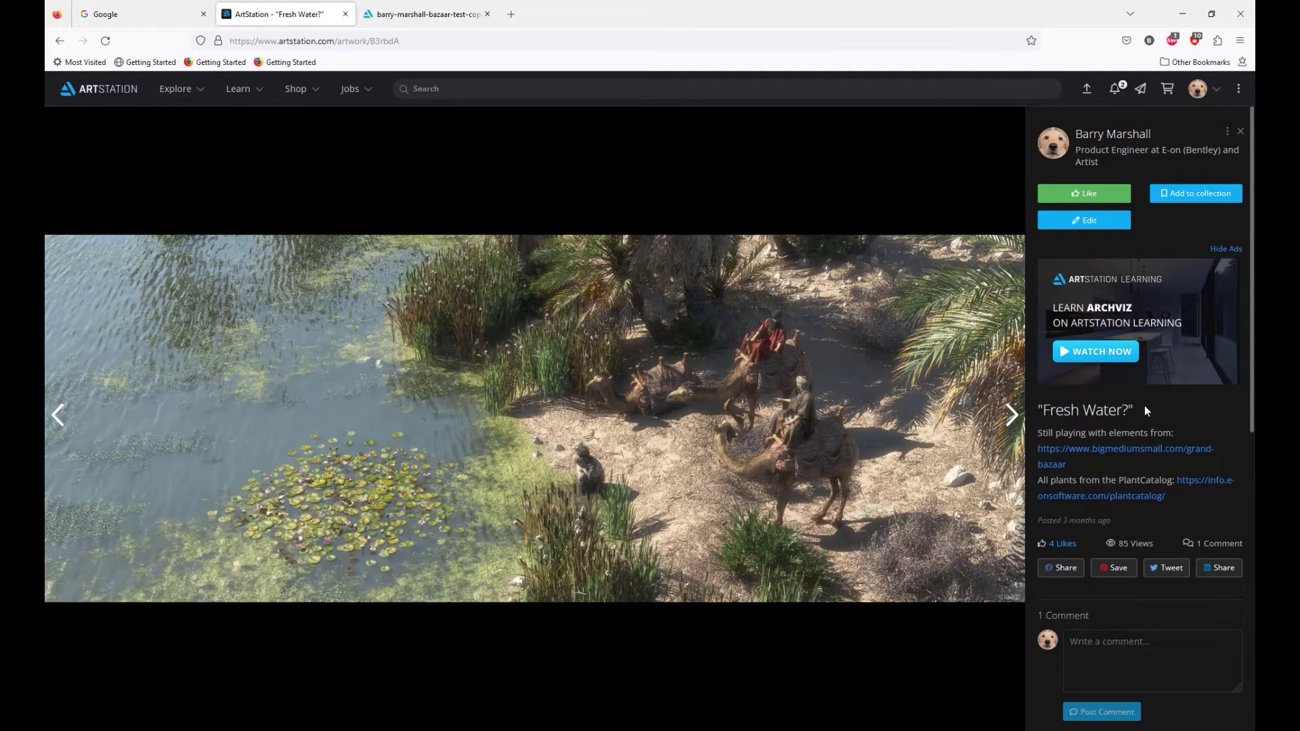
mouse_move(680, 427)
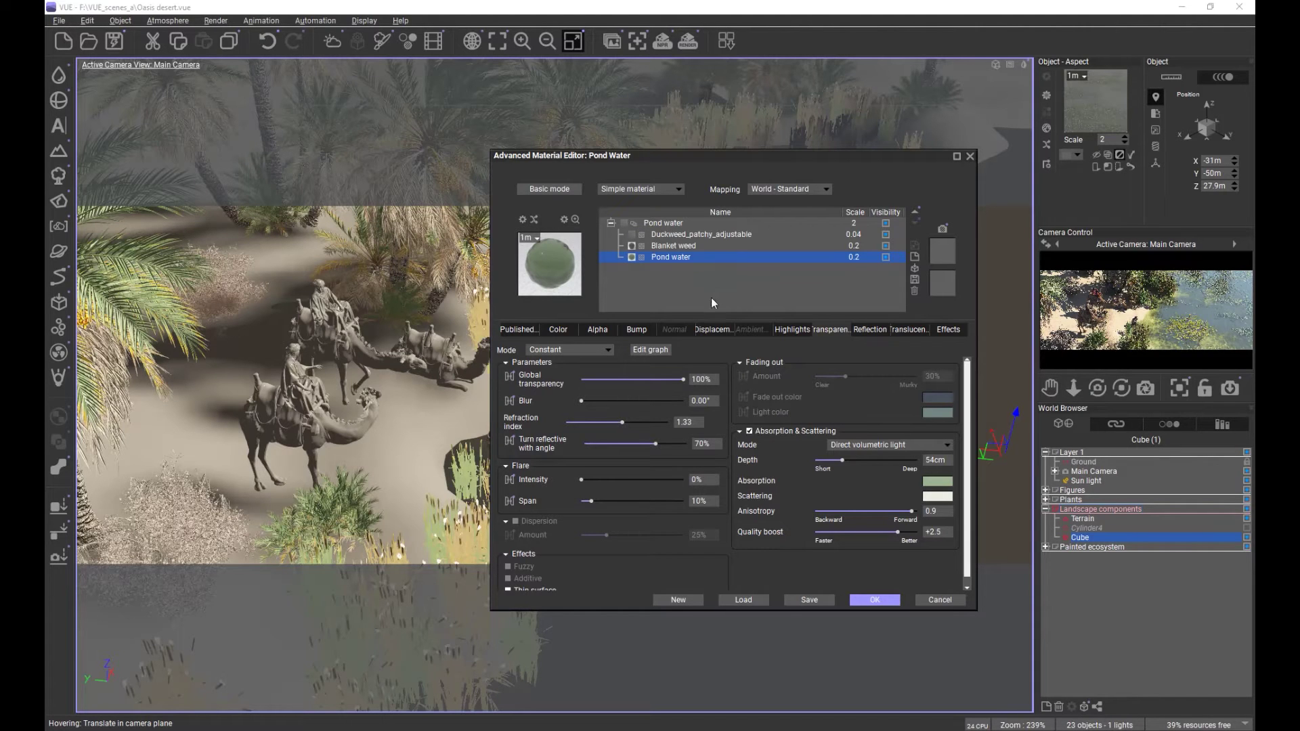
Step: Check the water's Displacement tab, close the material editor and redisplay the last render
left_click(715, 332)
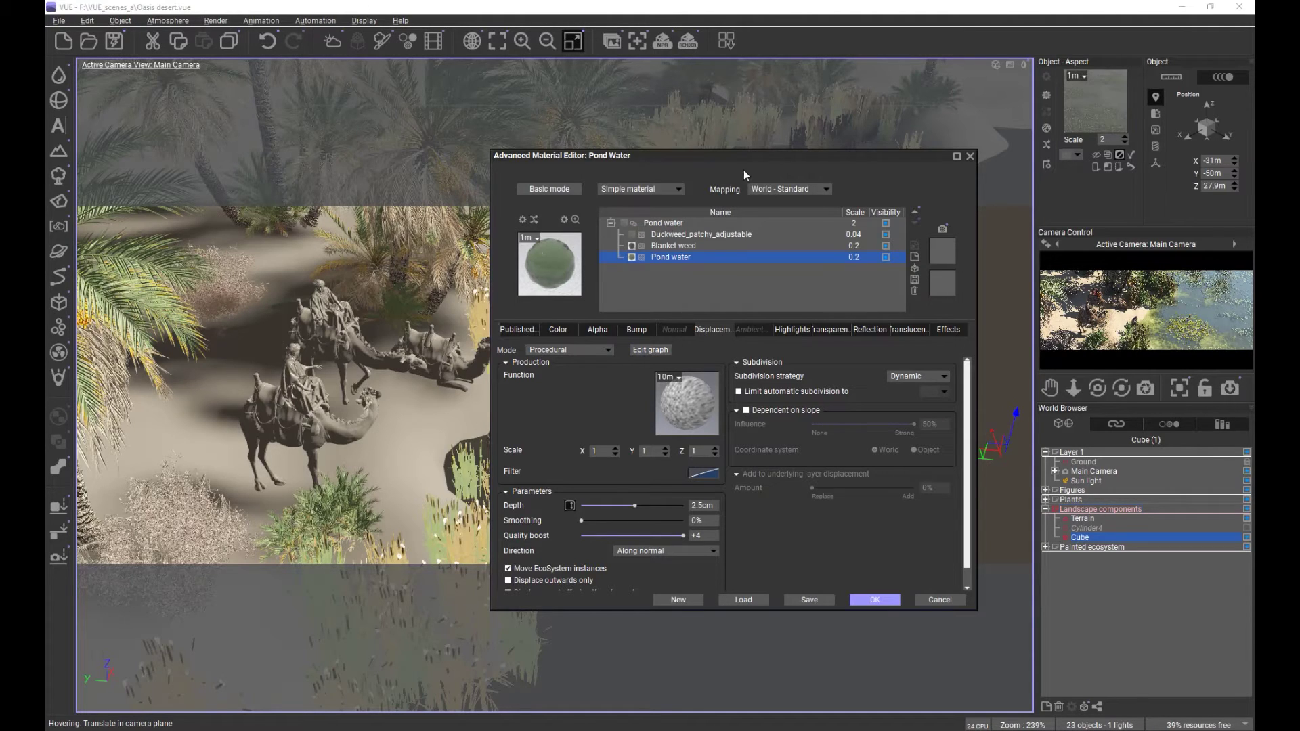
left_click(969, 156)
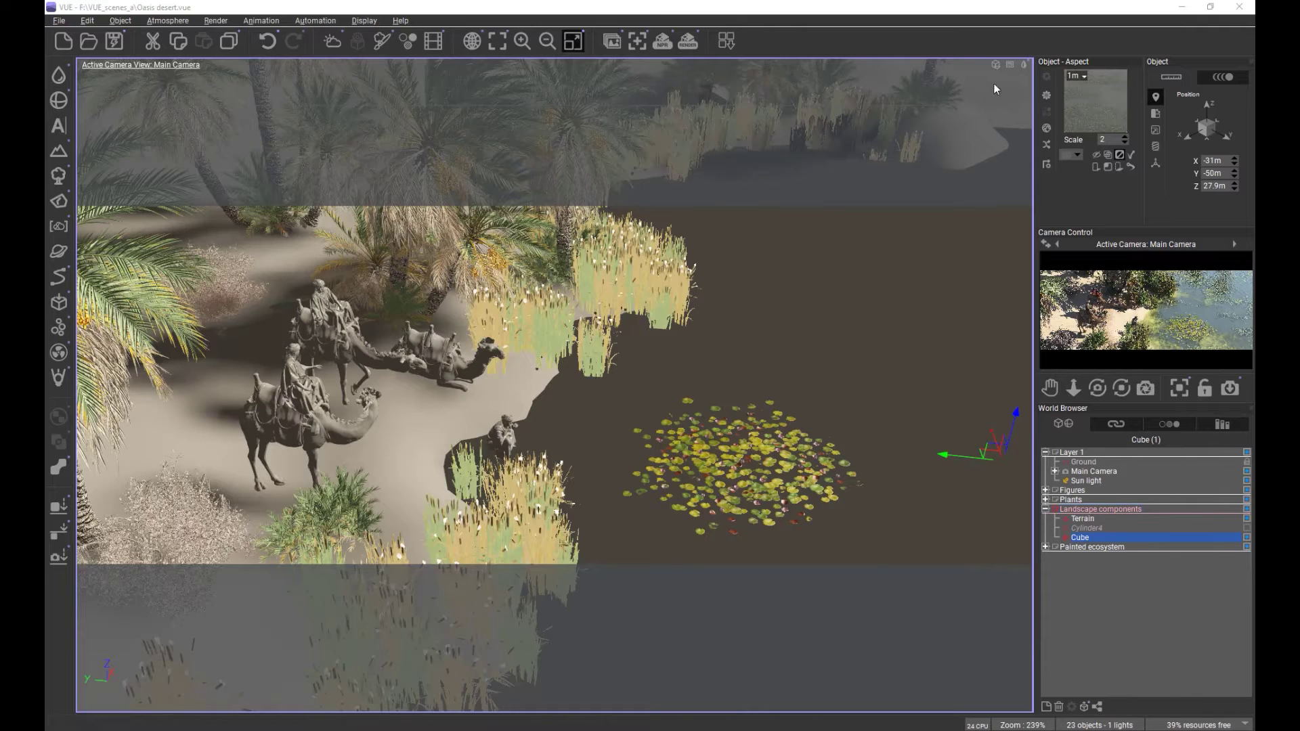
left_click(1025, 65)
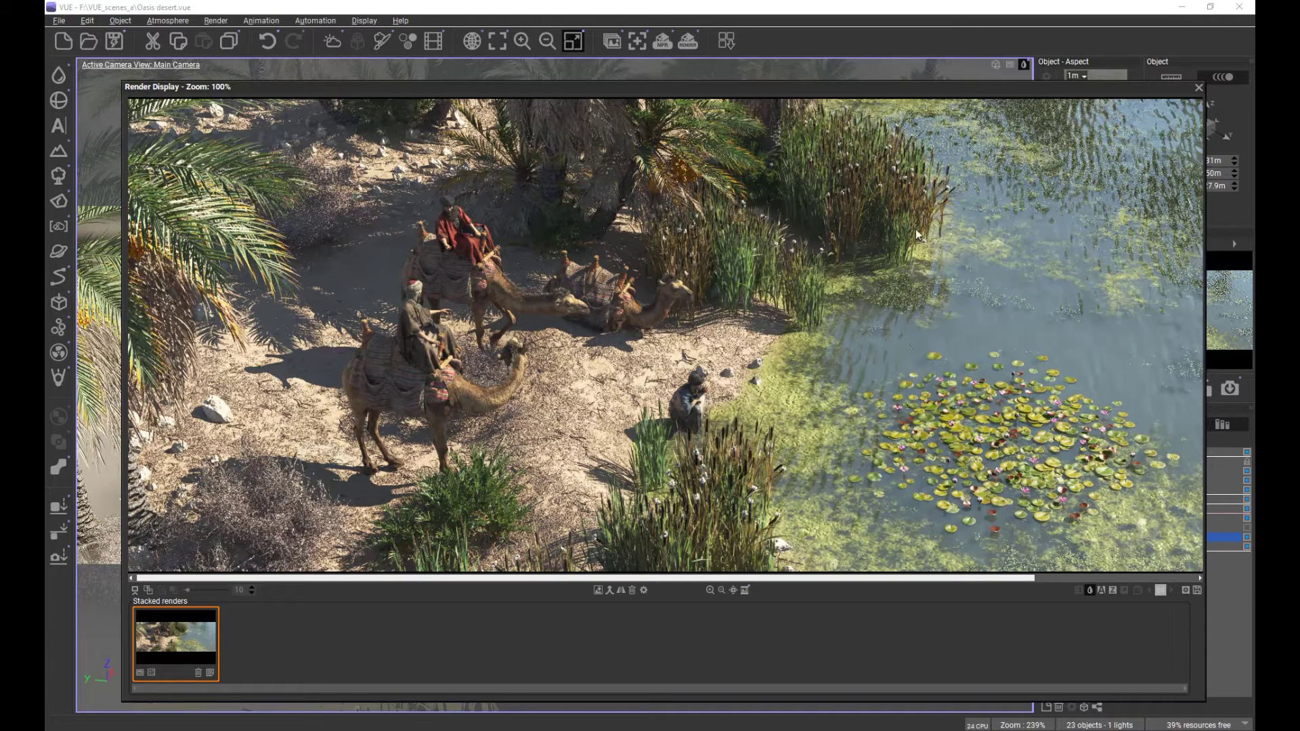
Step: Reopen the Pond Water material and open its displacement function graph, adjusting the output node
double_click(1013, 373)
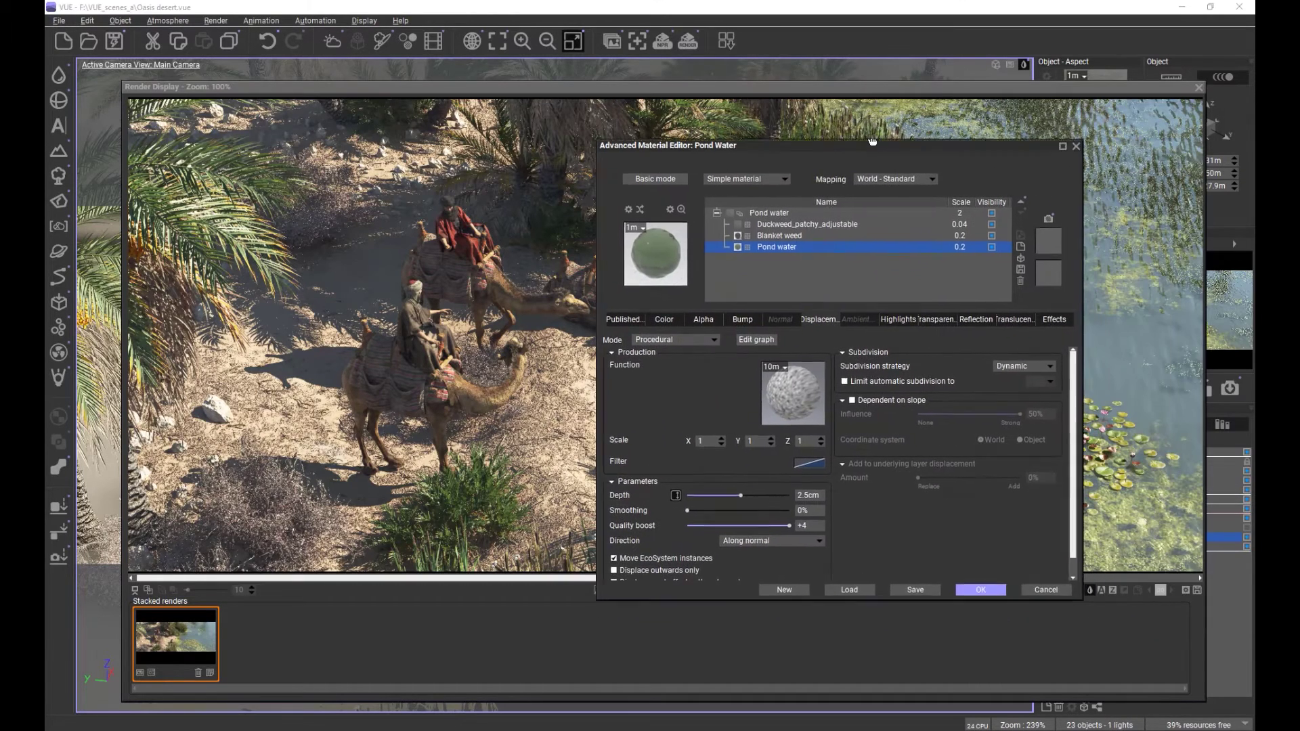
left_click(755, 329)
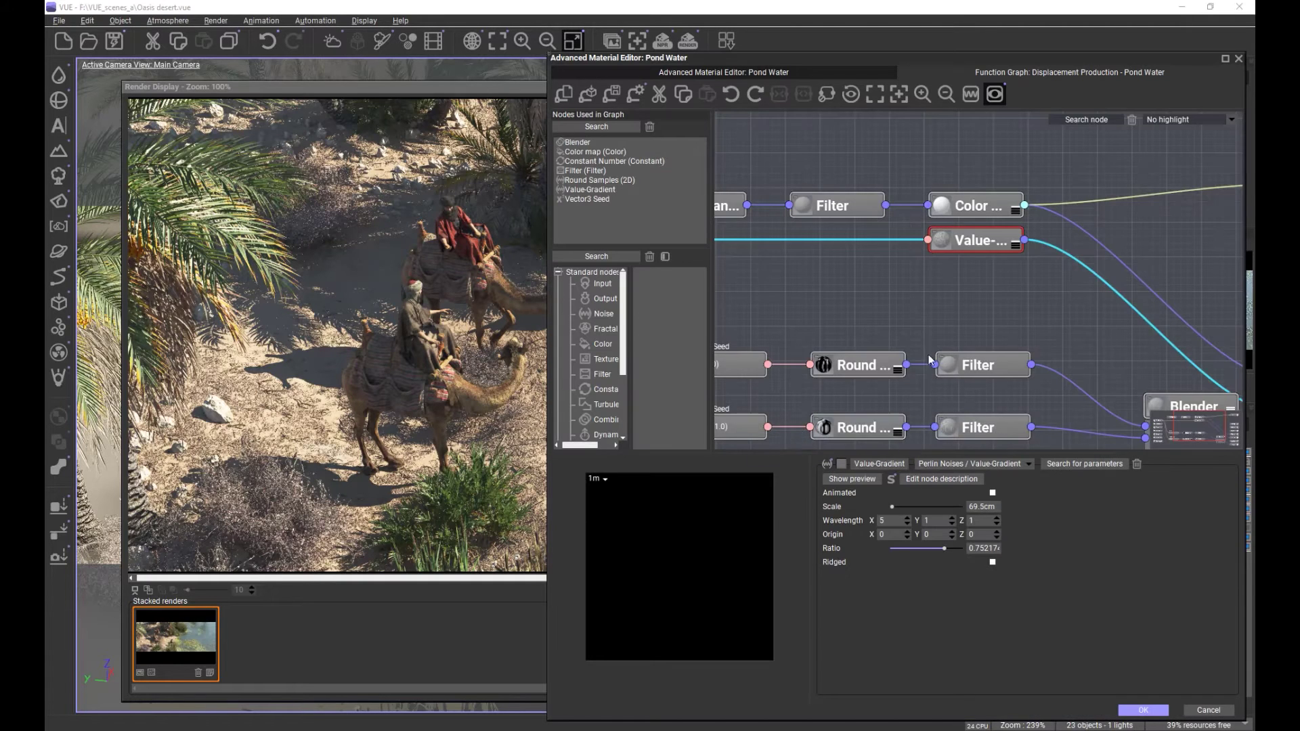
left_click_drag(906, 320, 847, 312)
scroll(847, 311, "down", 2)
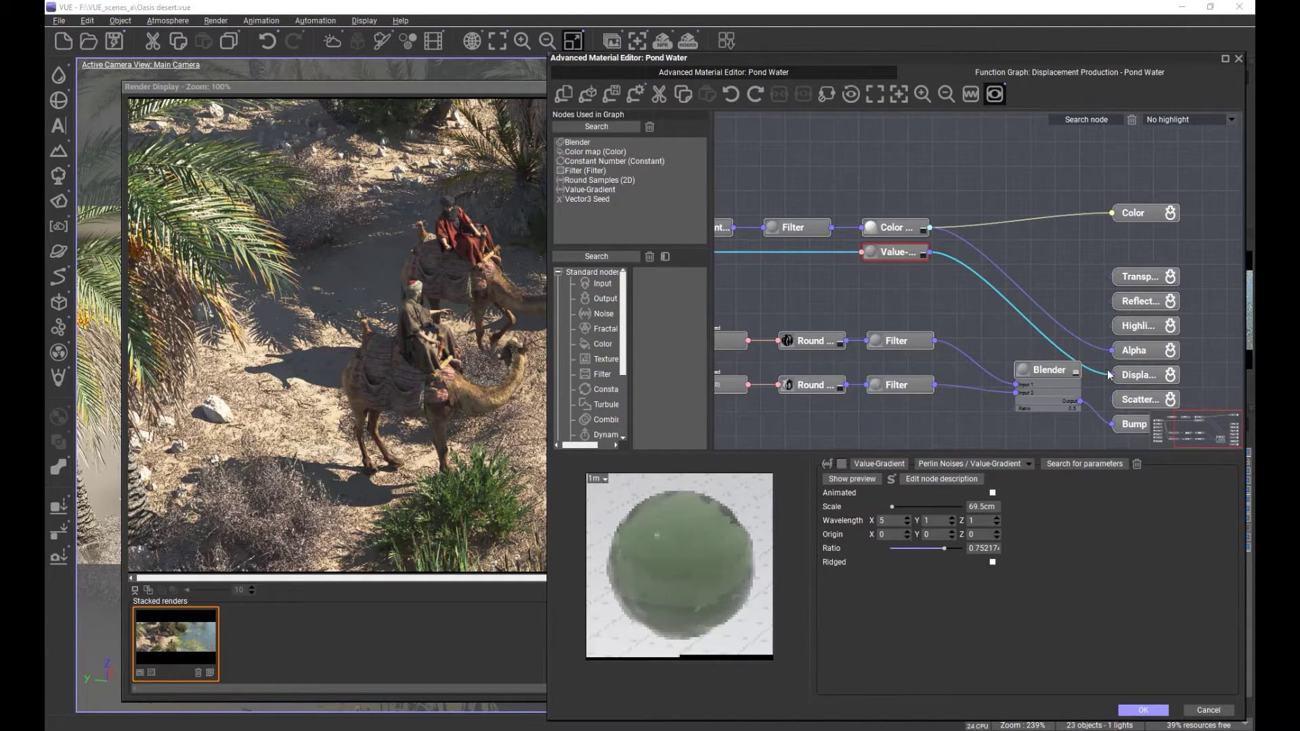
left_click(1129, 239)
left_click_drag(1129, 239, 1128, 253)
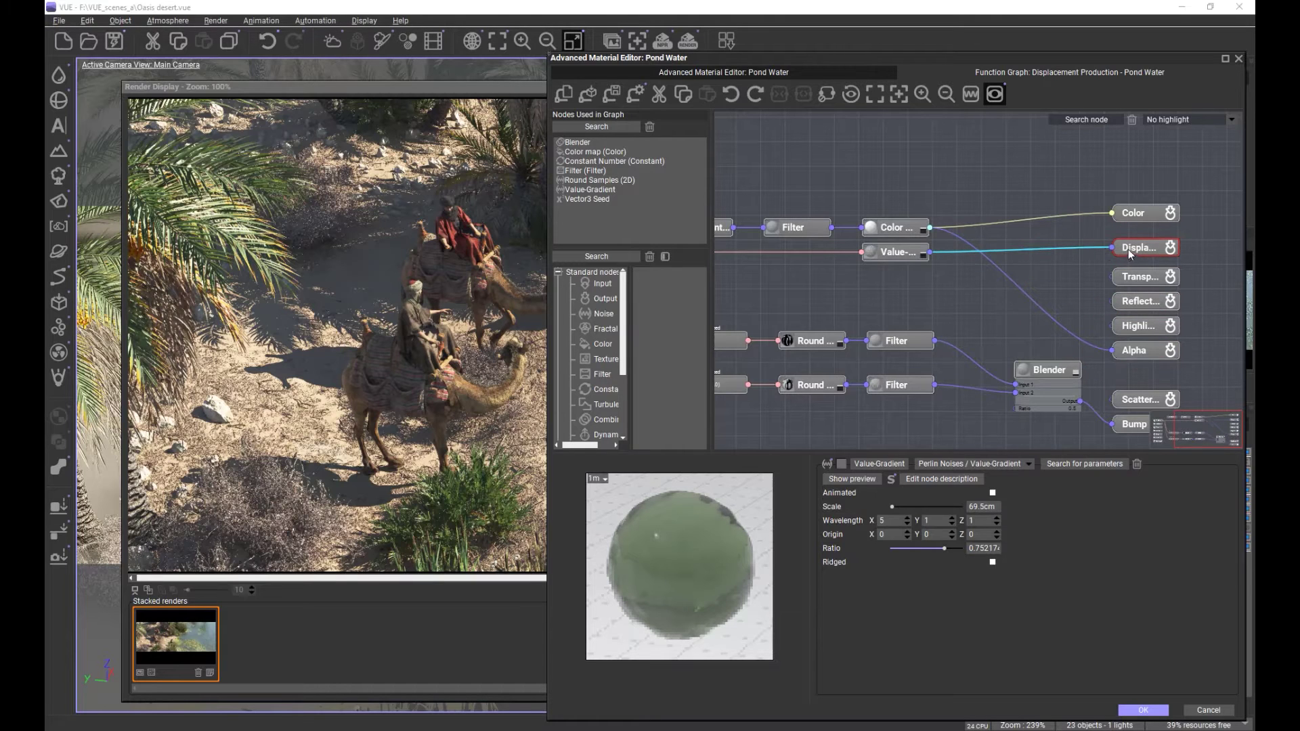
Step: Inspect the Value-Gradient, Constant, Vector3 Seed and Blender nodes, then return to the layers view
double_click(893, 252)
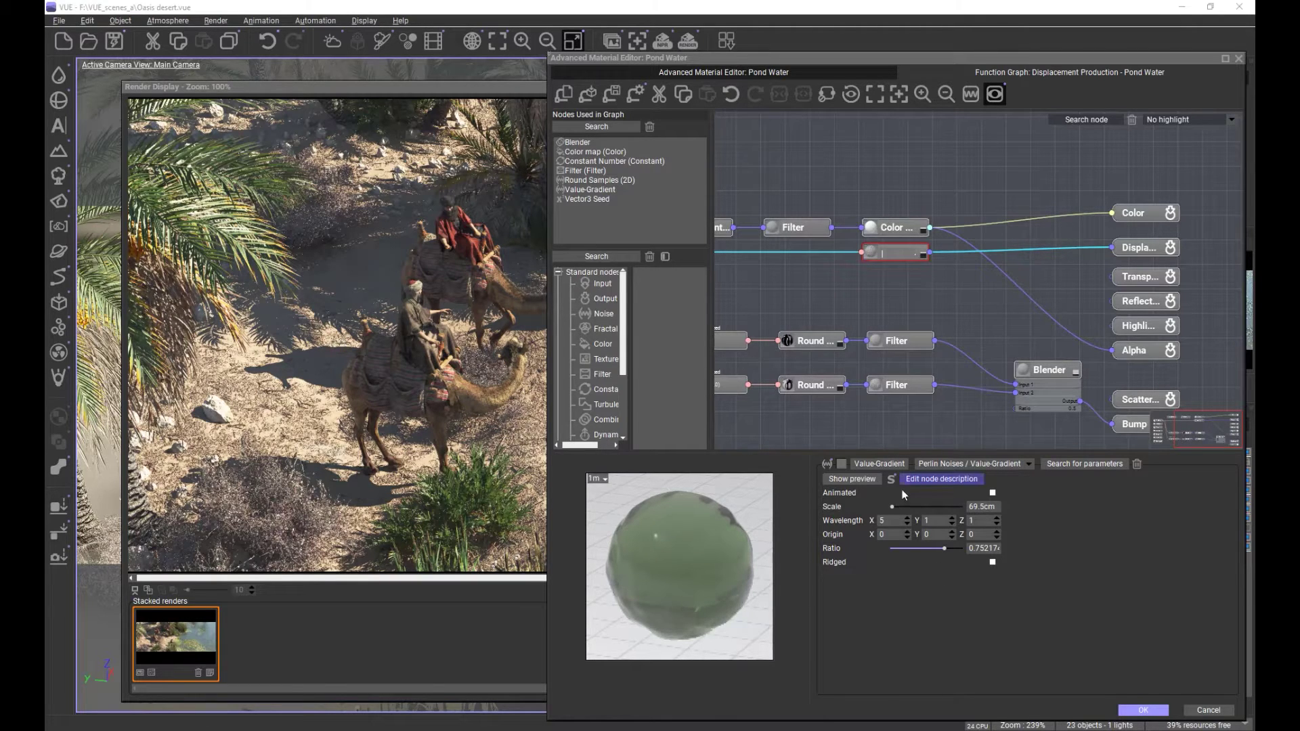
left_click(818, 286)
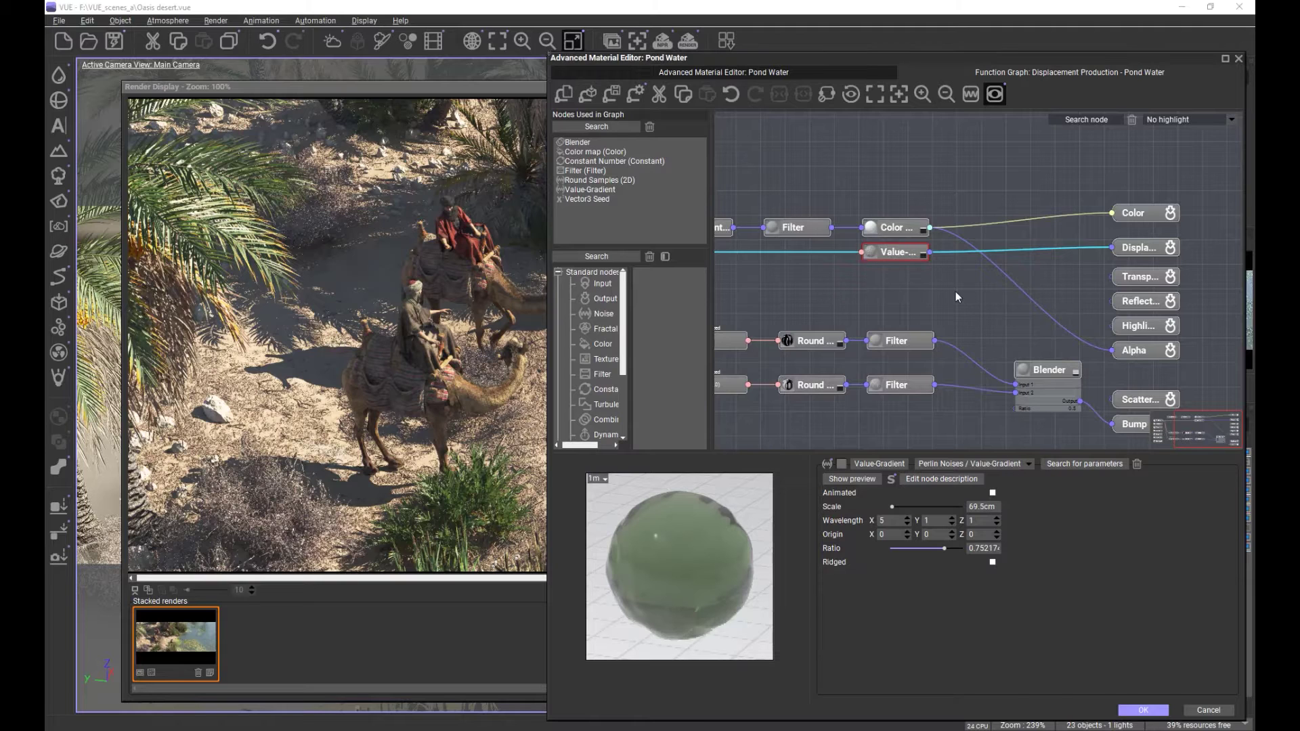
left_click_drag(939, 298, 935, 298)
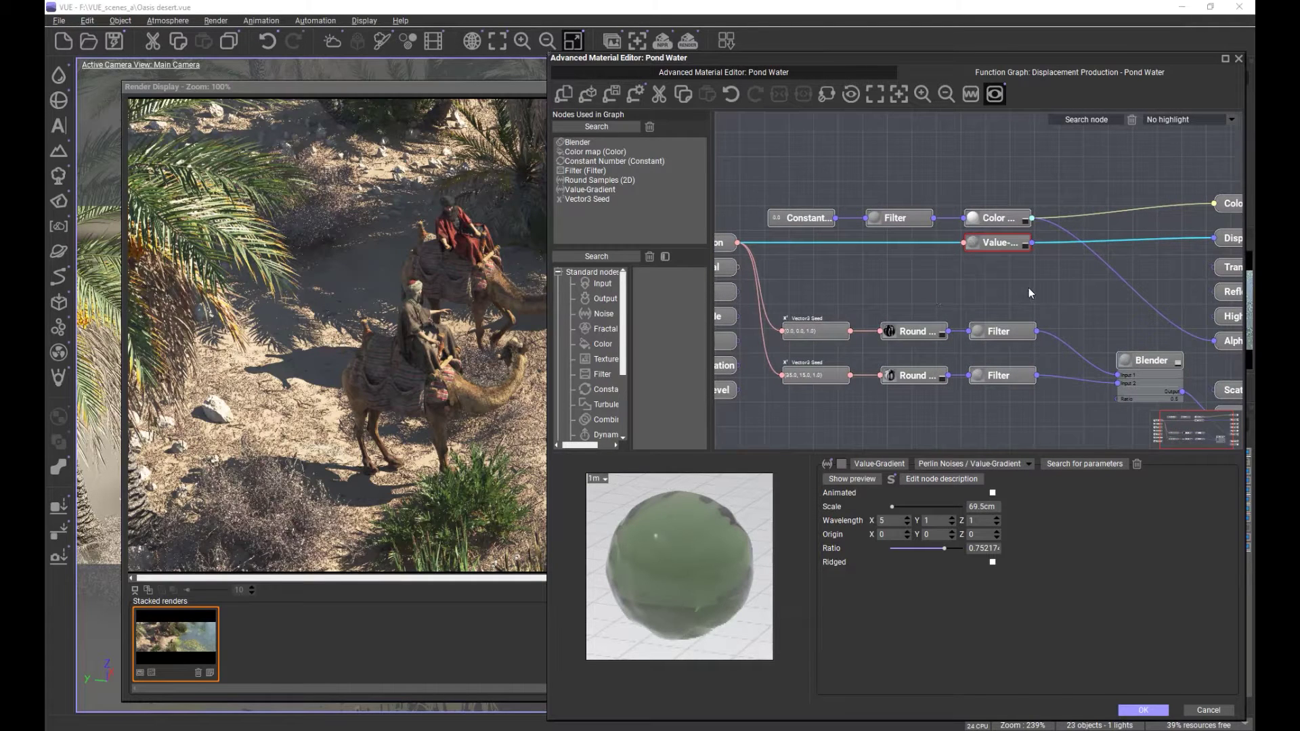
left_click_drag(1029, 287, 992, 283)
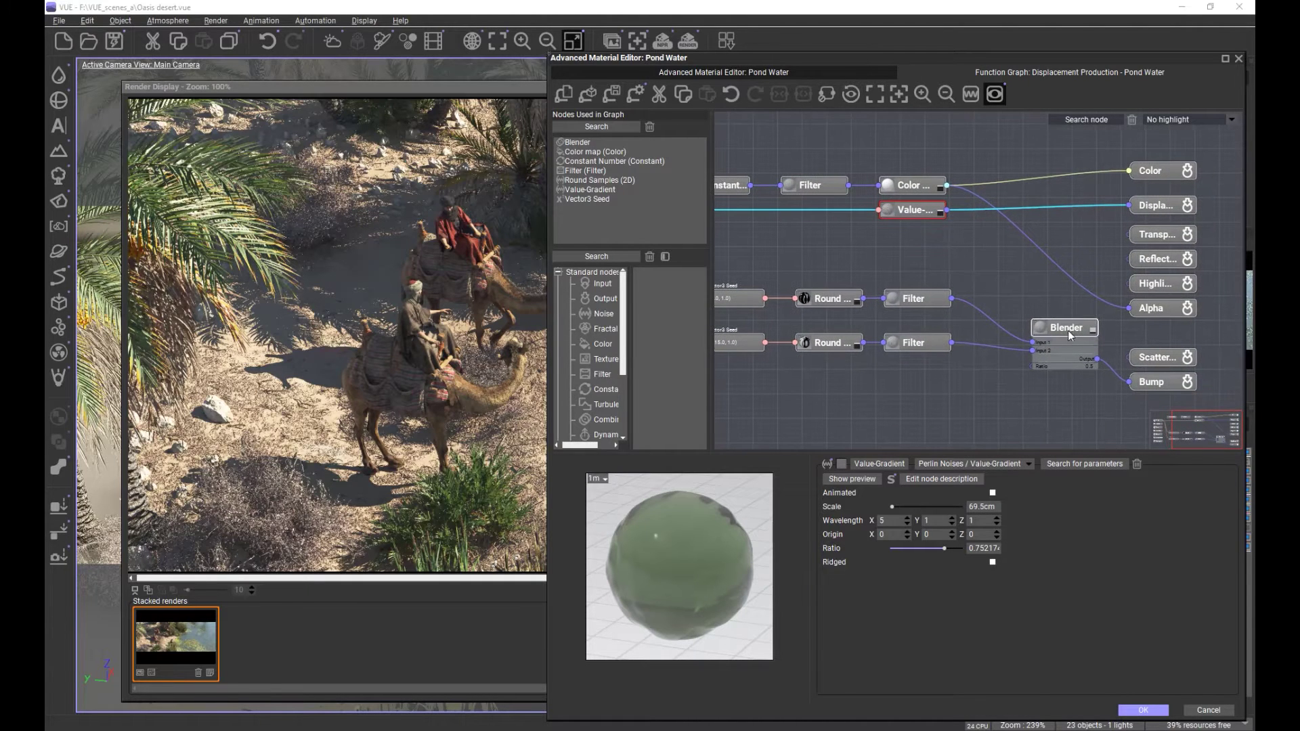
left_click_drag(1069, 332, 1043, 313)
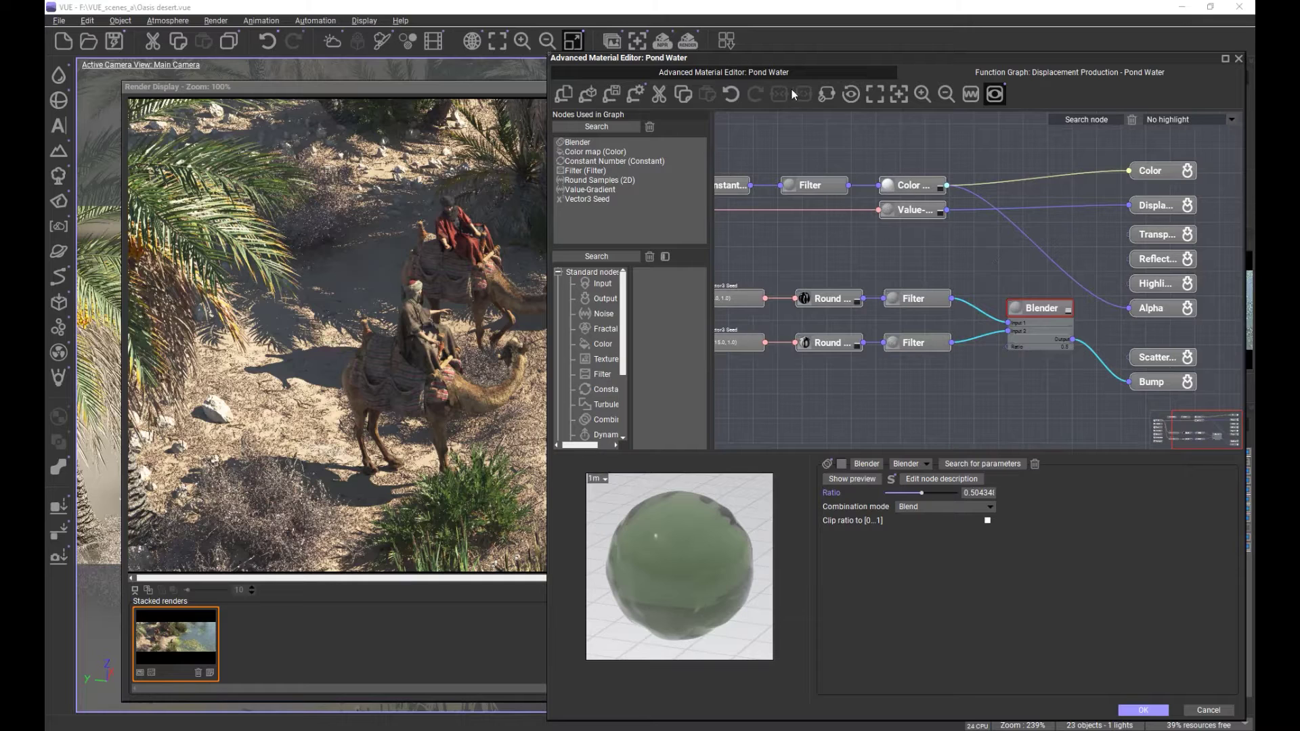
left_click(766, 69)
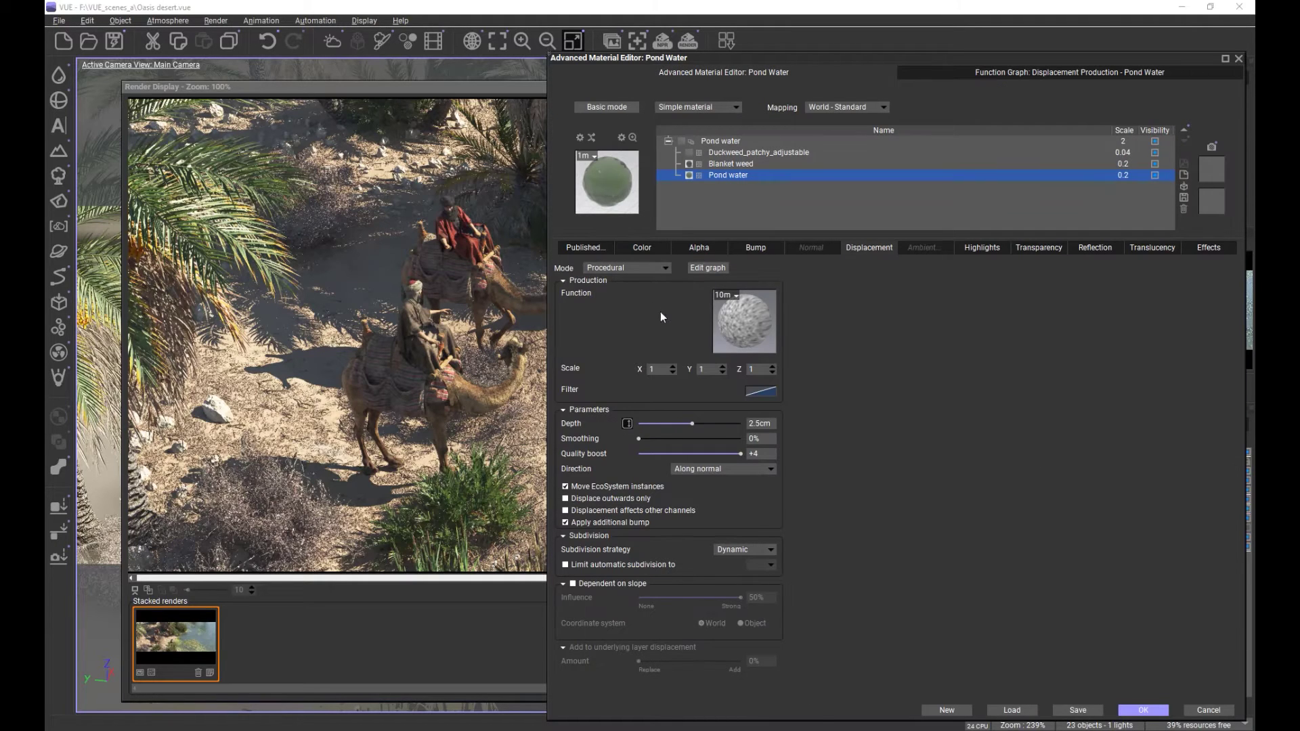
Step: View the Published RAIN DROP RIPPLES control, accept the material and close the Render Display
left_click(599, 248)
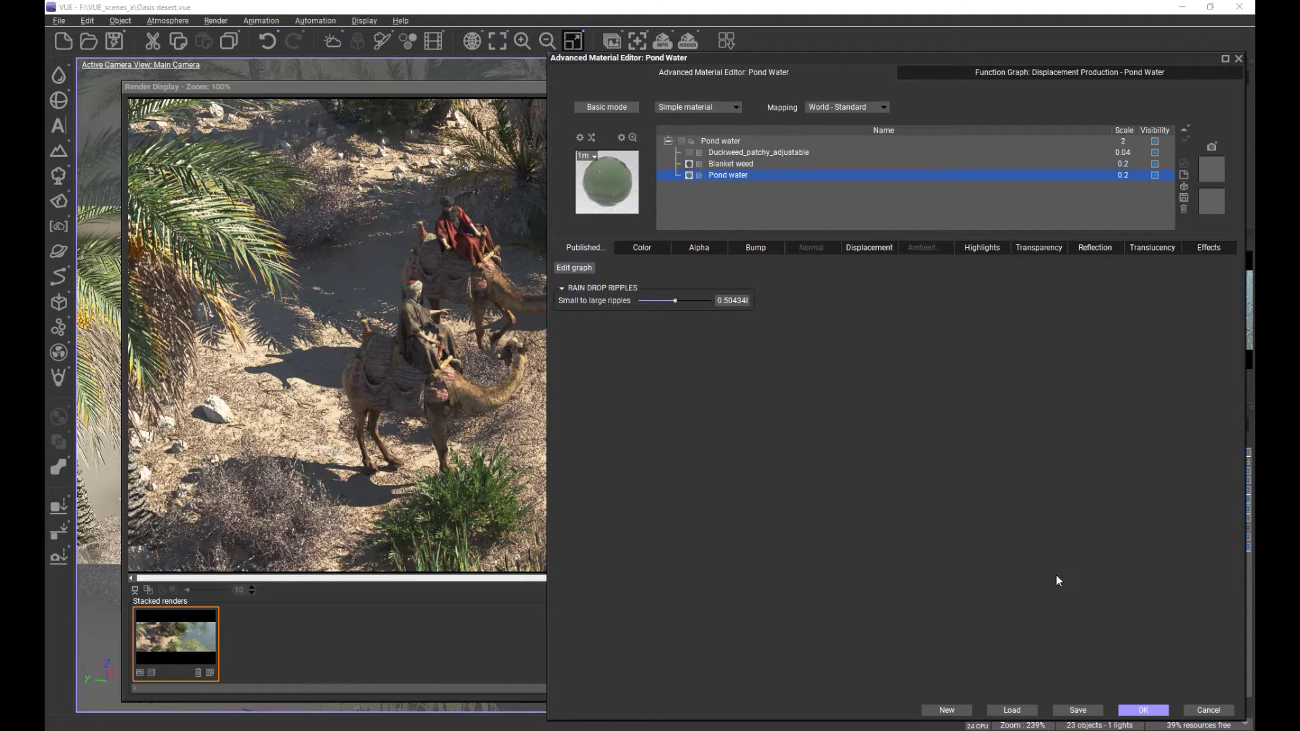
left_click(1144, 710)
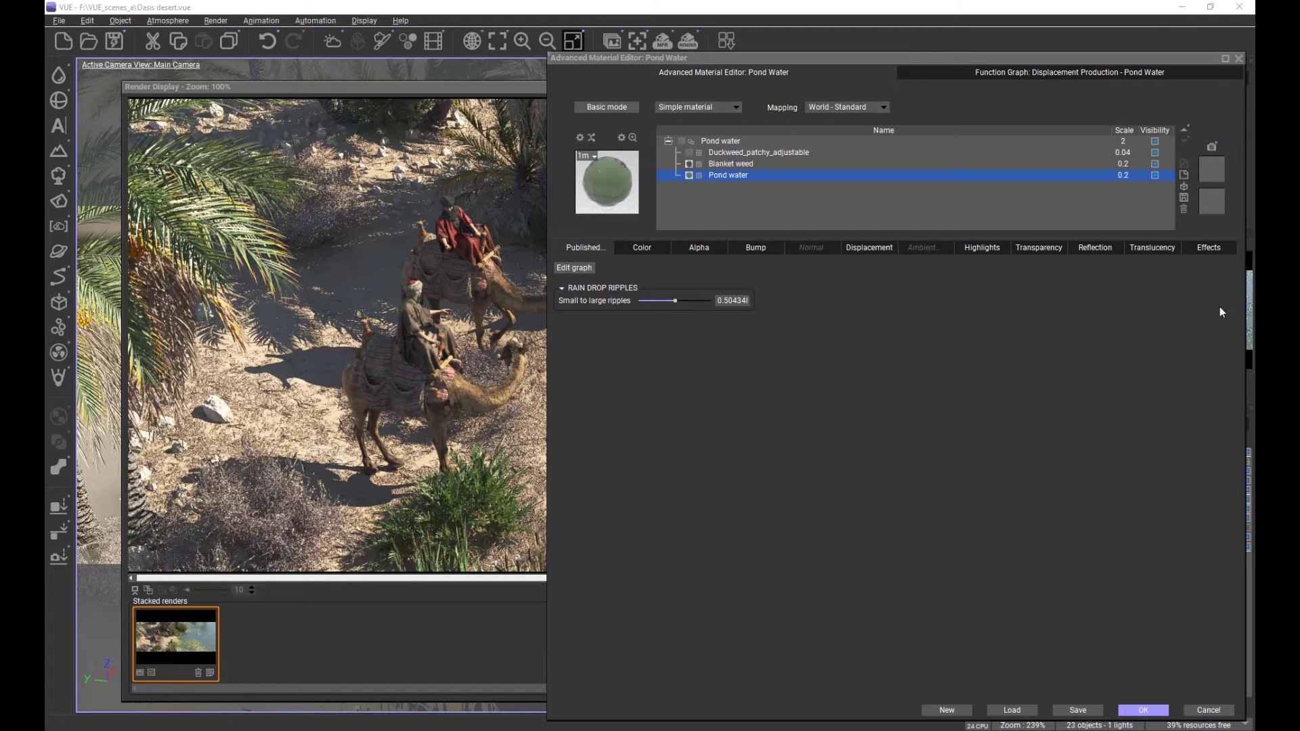
left_click(1143, 710)
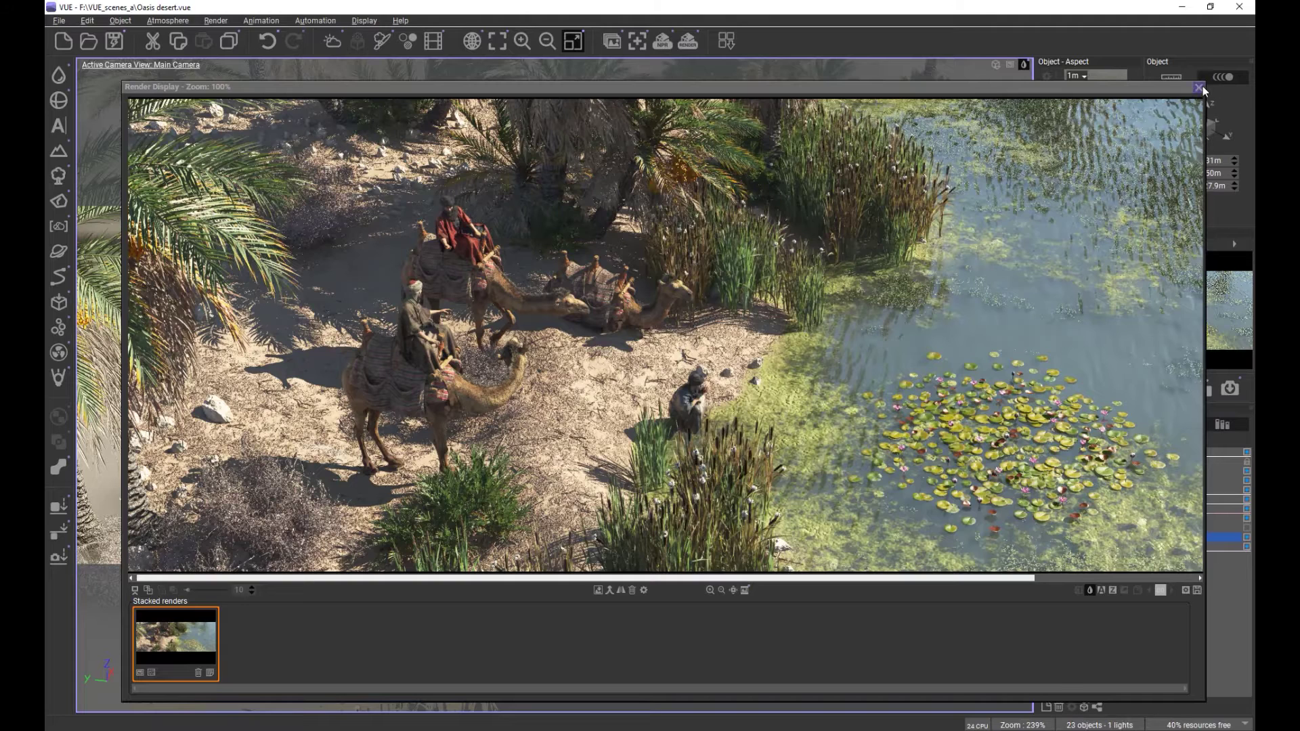
left_click(1200, 87)
Step: Add a cube primitive and drag it toward the scene centre beside the lily pads
right_click(59, 103)
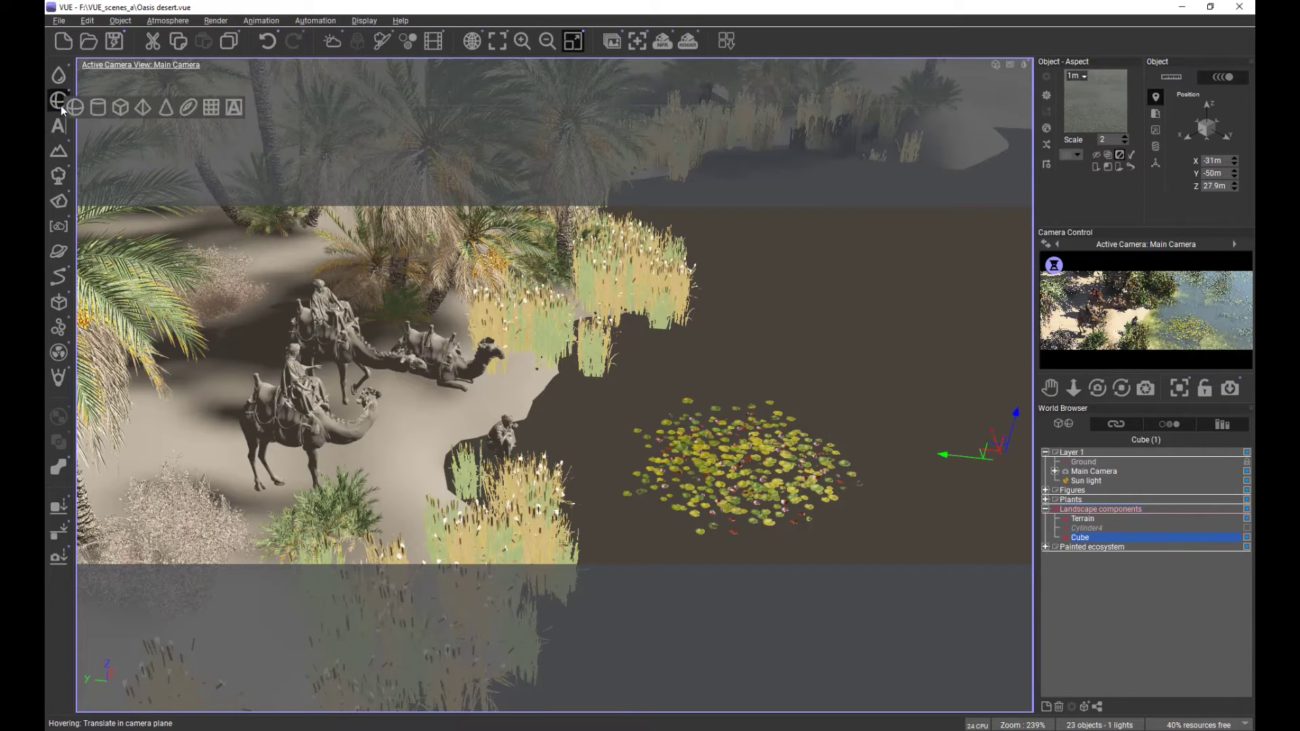
left_click(121, 107)
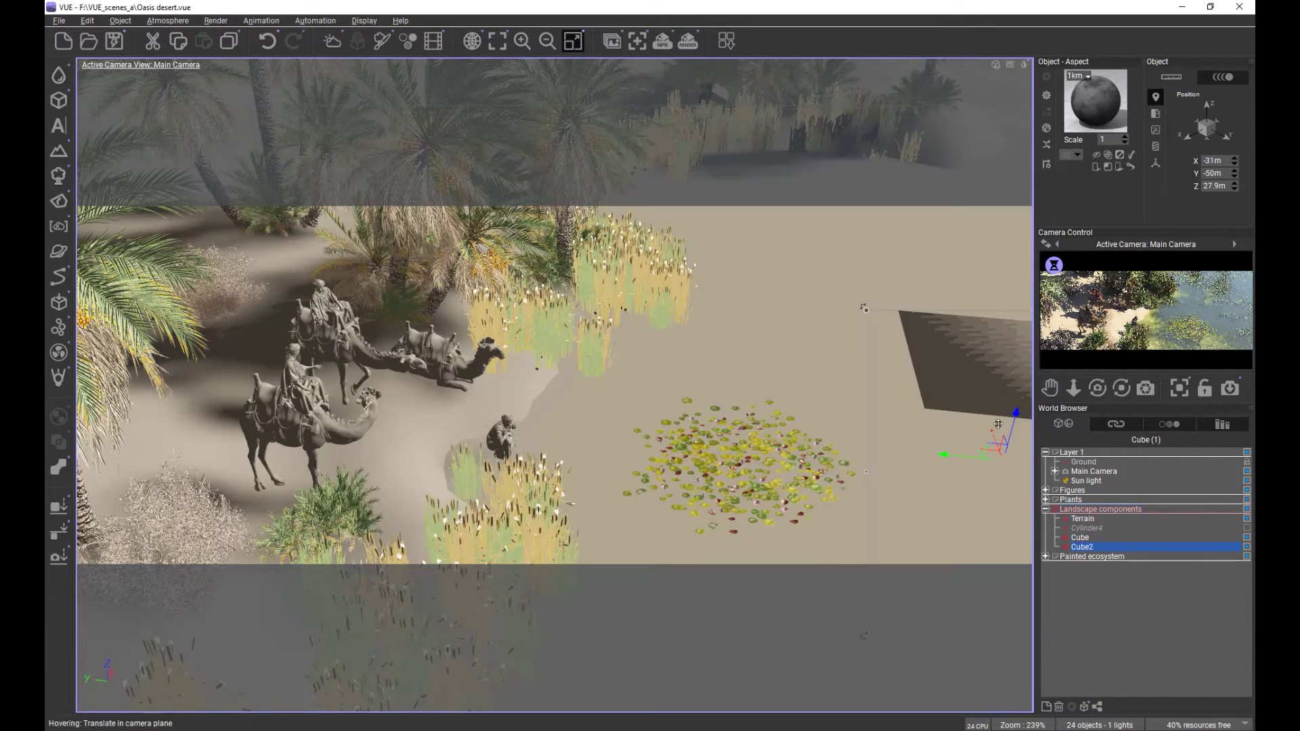
left_click_drag(958, 456, 713, 296)
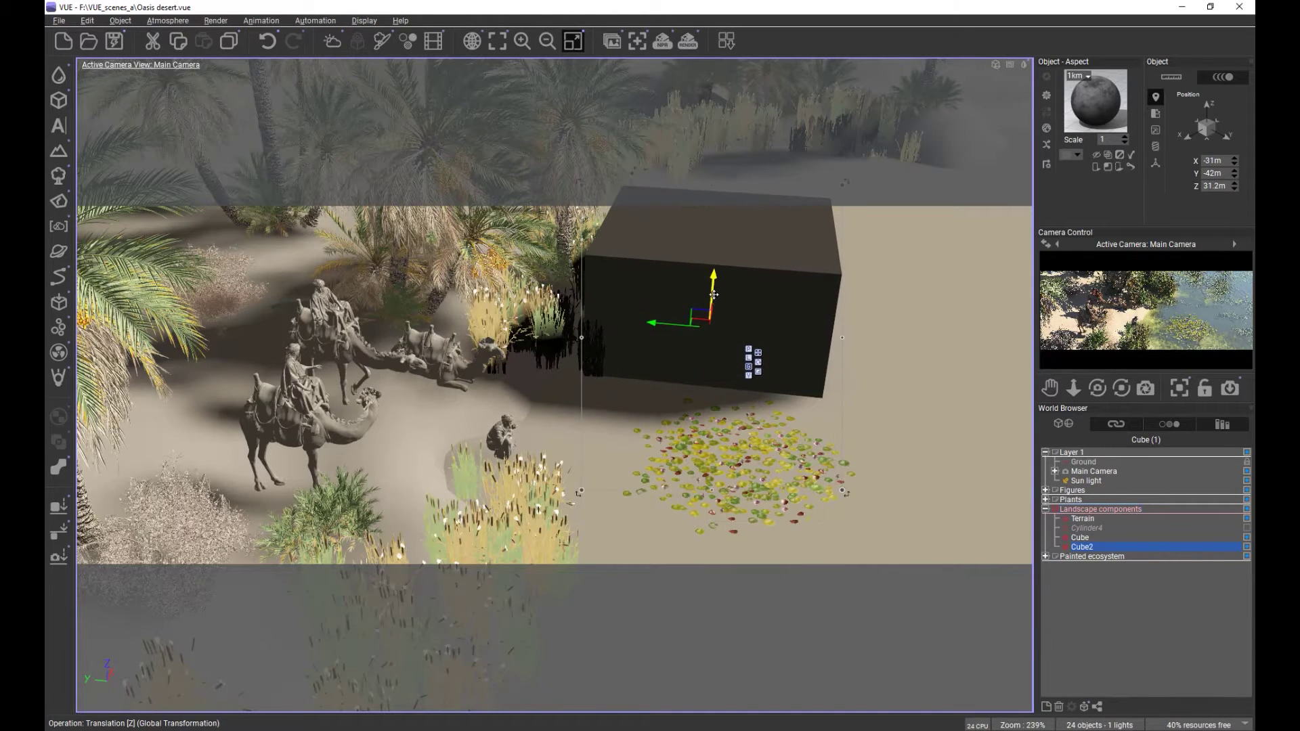
Step: Load the Pond water material onto the cube from the recent materials collection
right_click(1097, 104)
left_click(1123, 179)
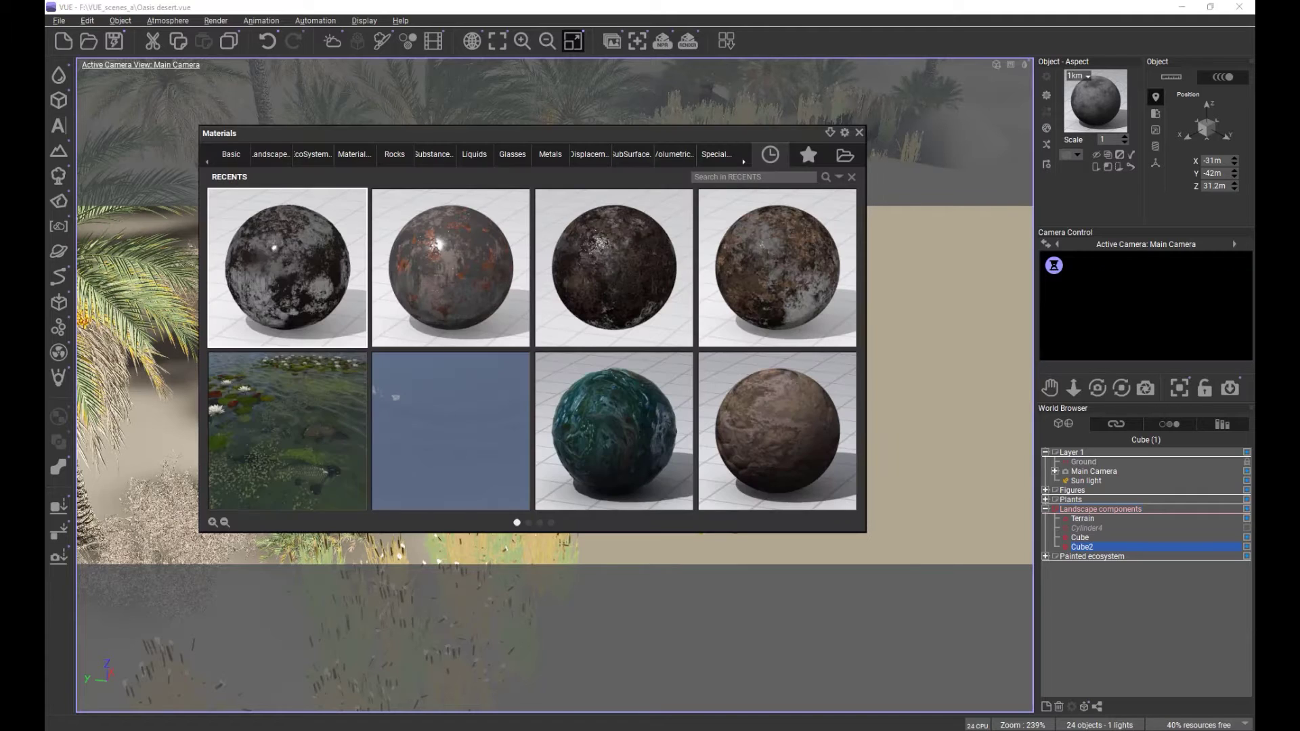
mouse_move(361, 489)
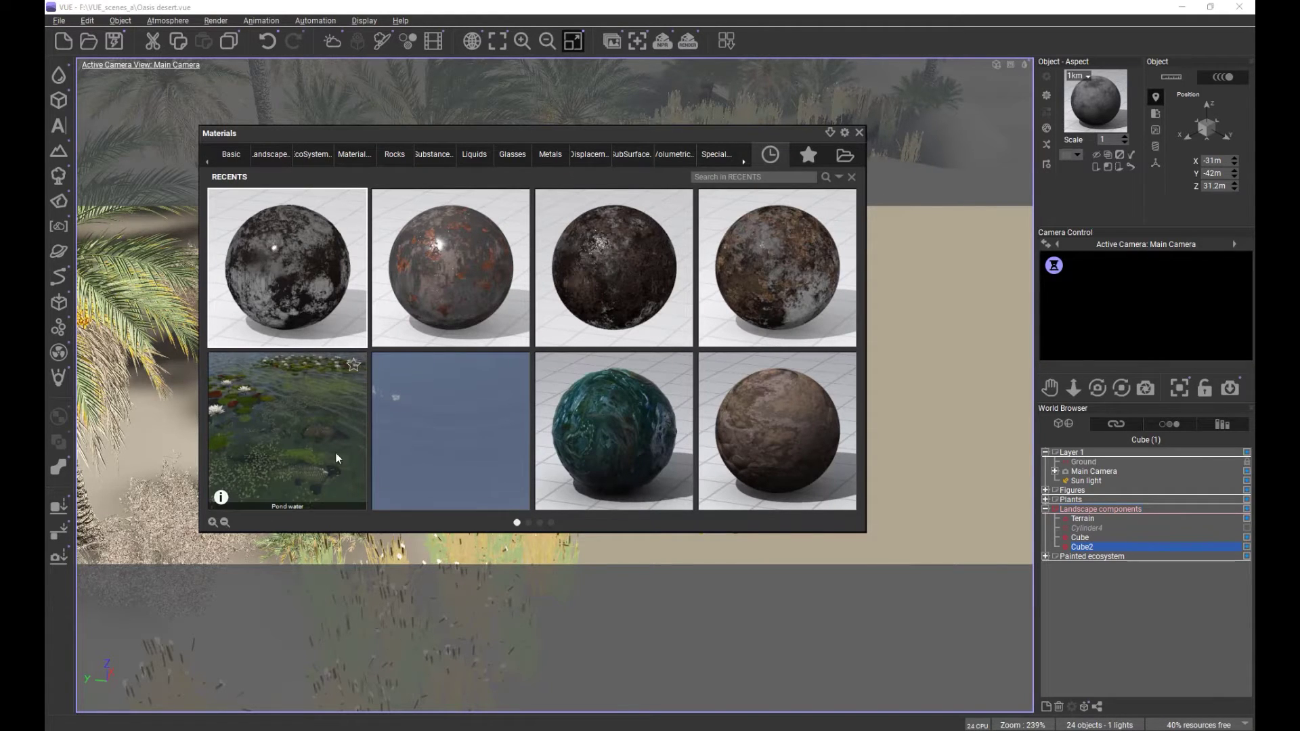
double_click(290, 423)
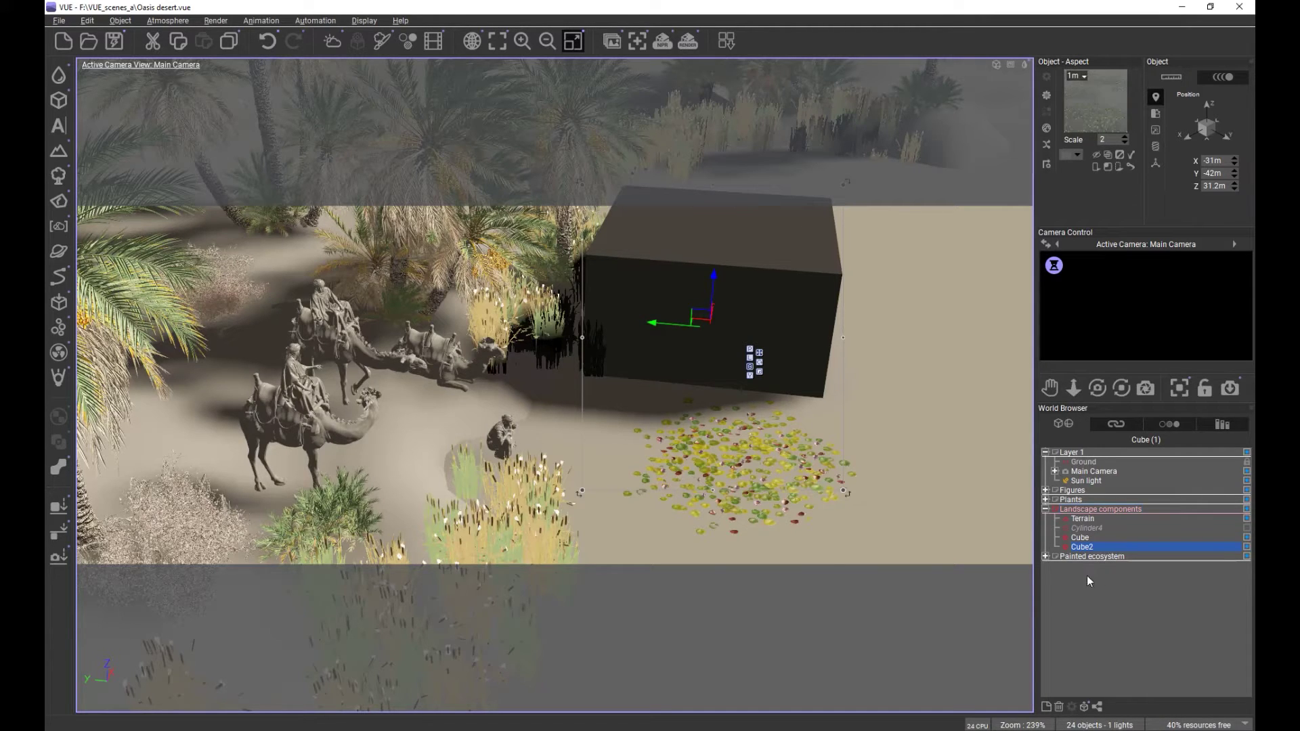
Step: Move Cube2 into a newly created Layer 6, then drag it along X to -36m
left_click(1047, 707)
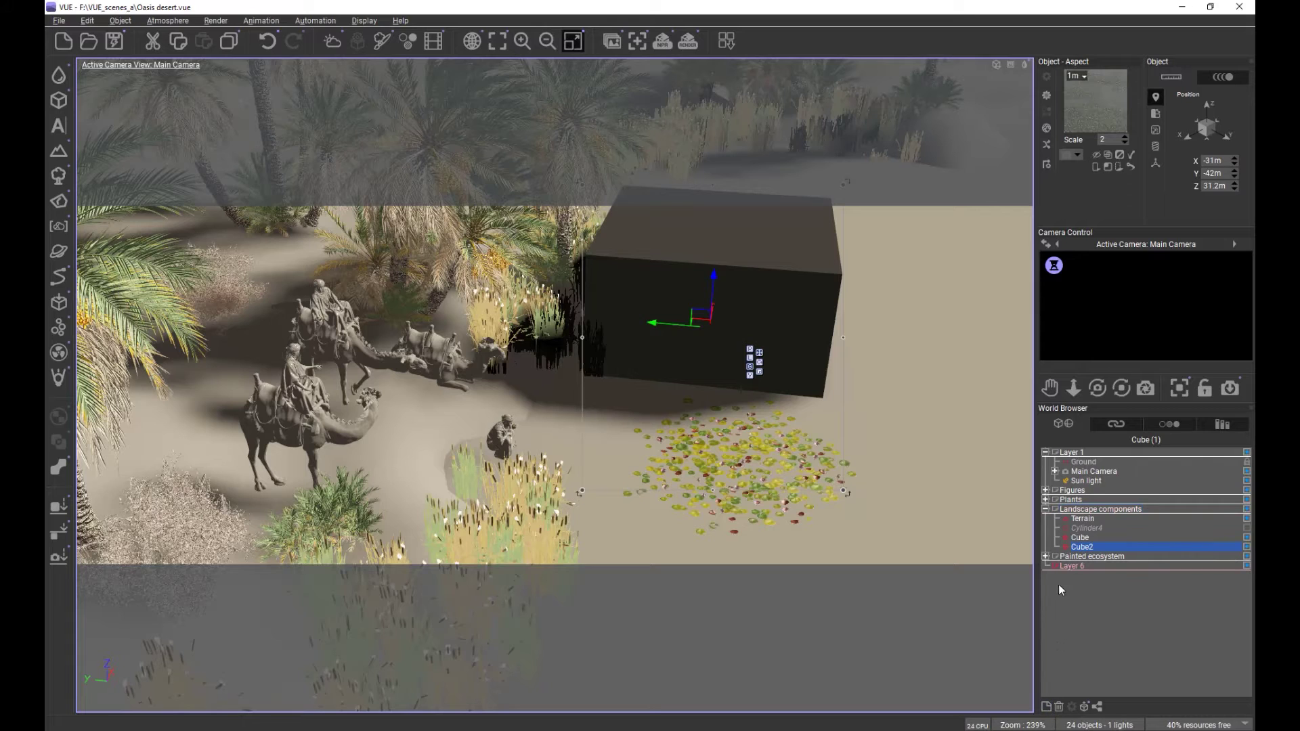
left_click(1083, 566)
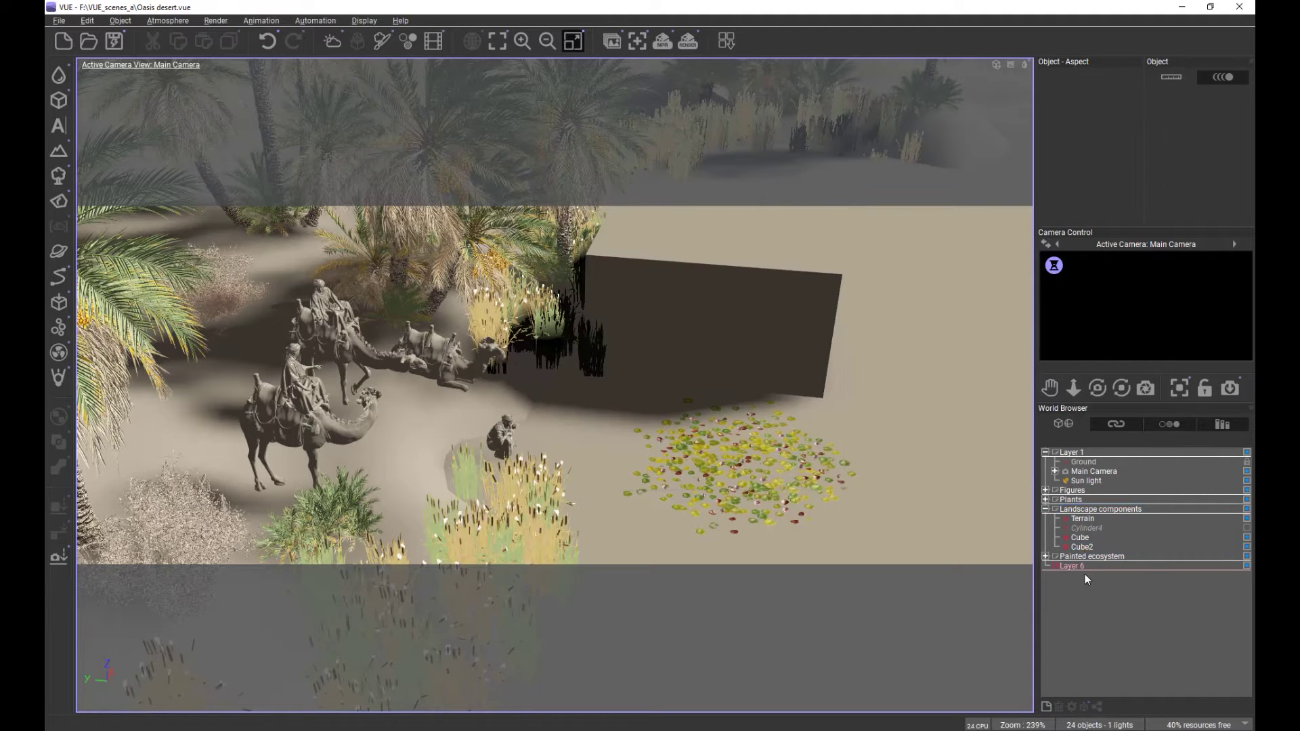
left_click_drag(1082, 546, 1074, 601)
left_click(1075, 601)
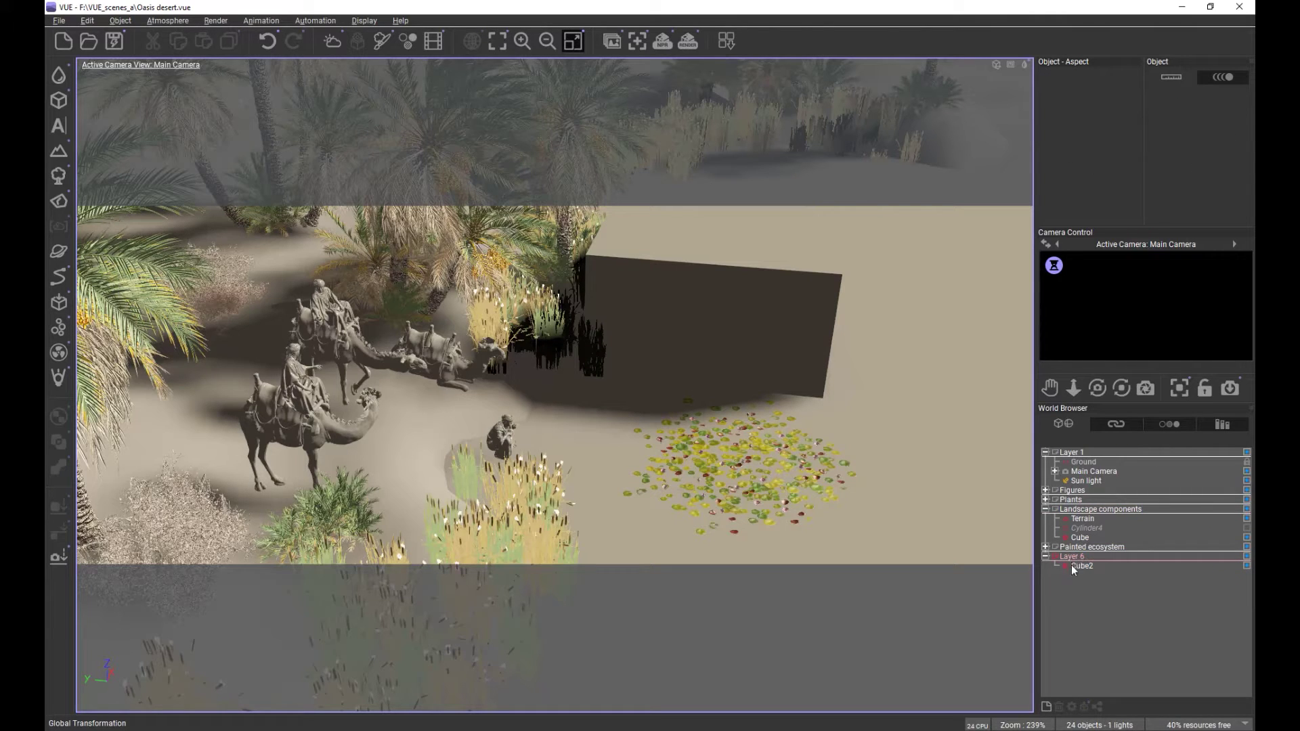
left_click(1086, 566)
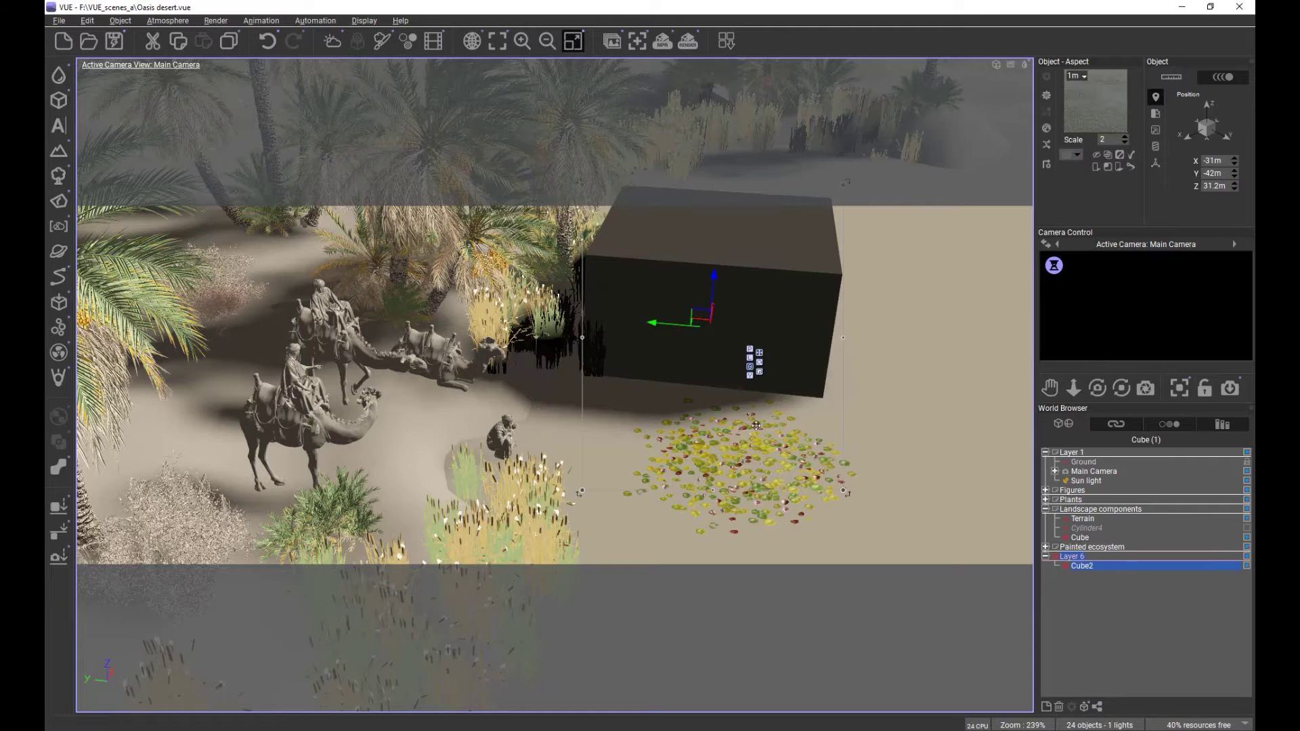
left_click_drag(715, 306, 698, 425)
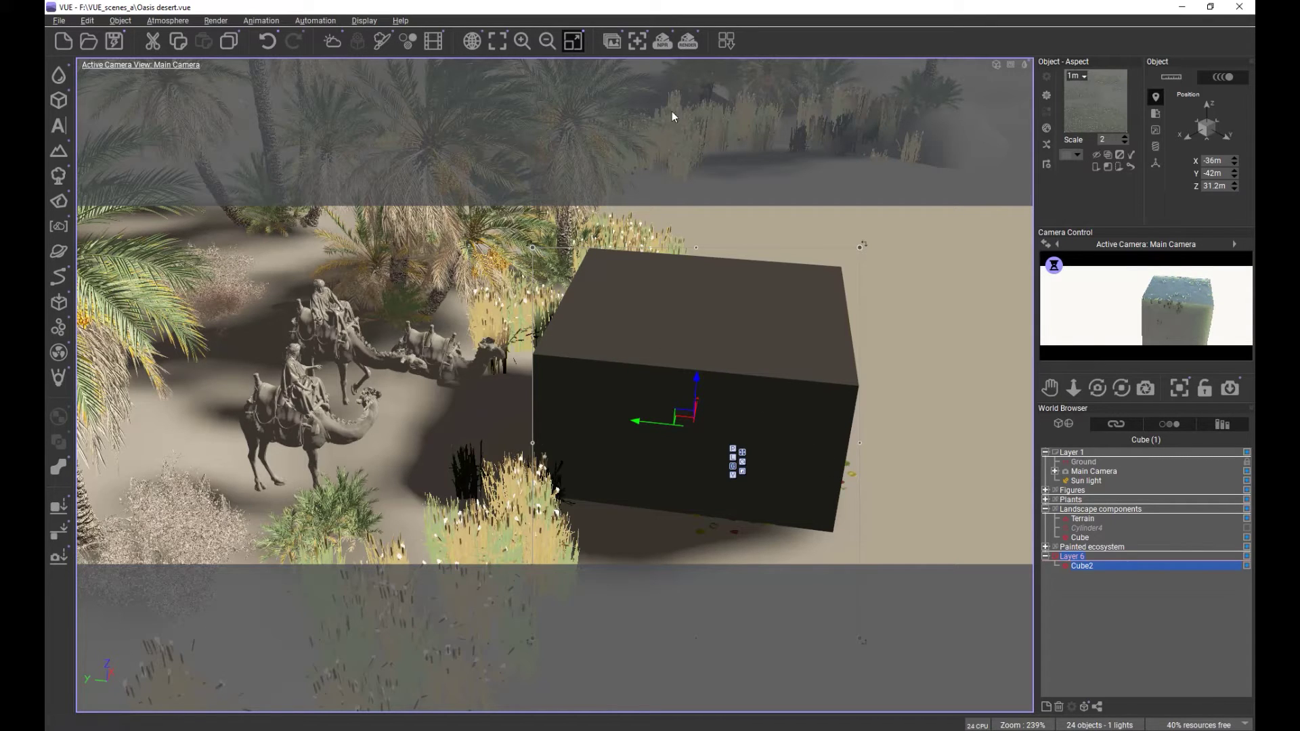
Step: Set renders to the active camera view, run the 29-second test render, and accept Post Render Options
left_click(687, 45)
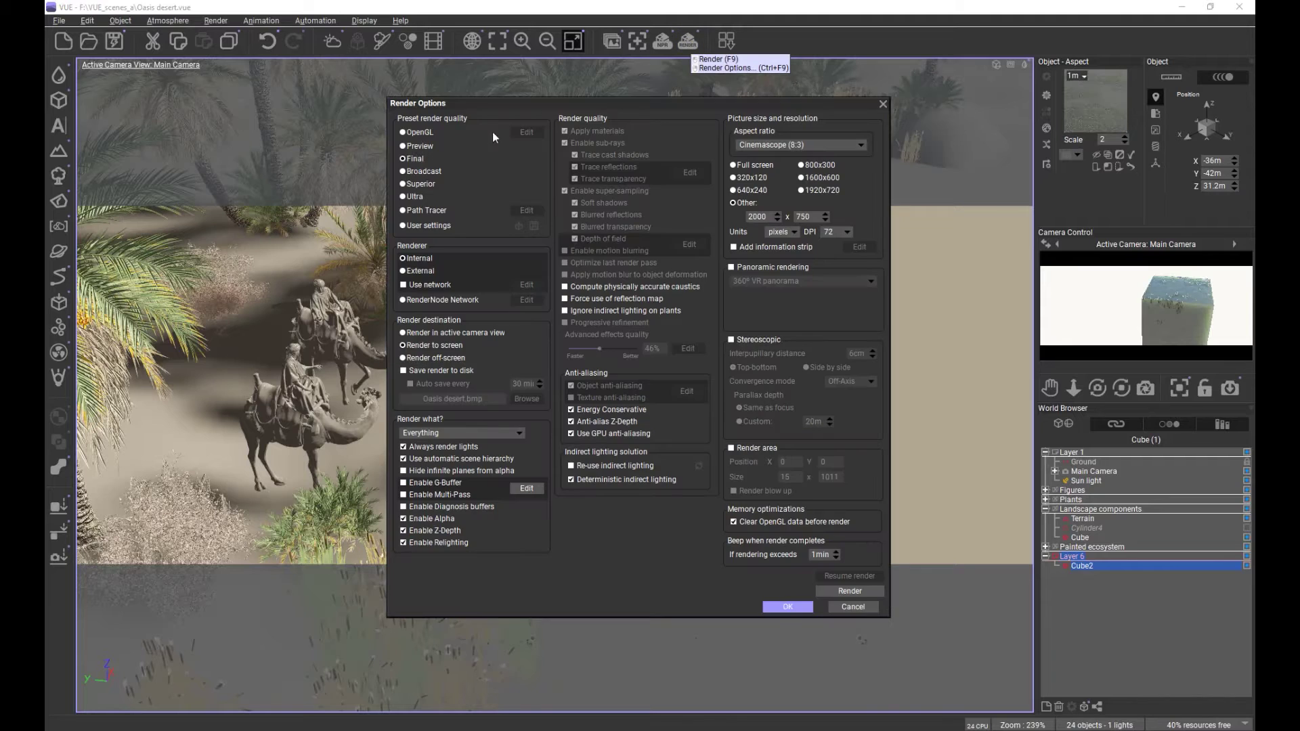
left_click(425, 332)
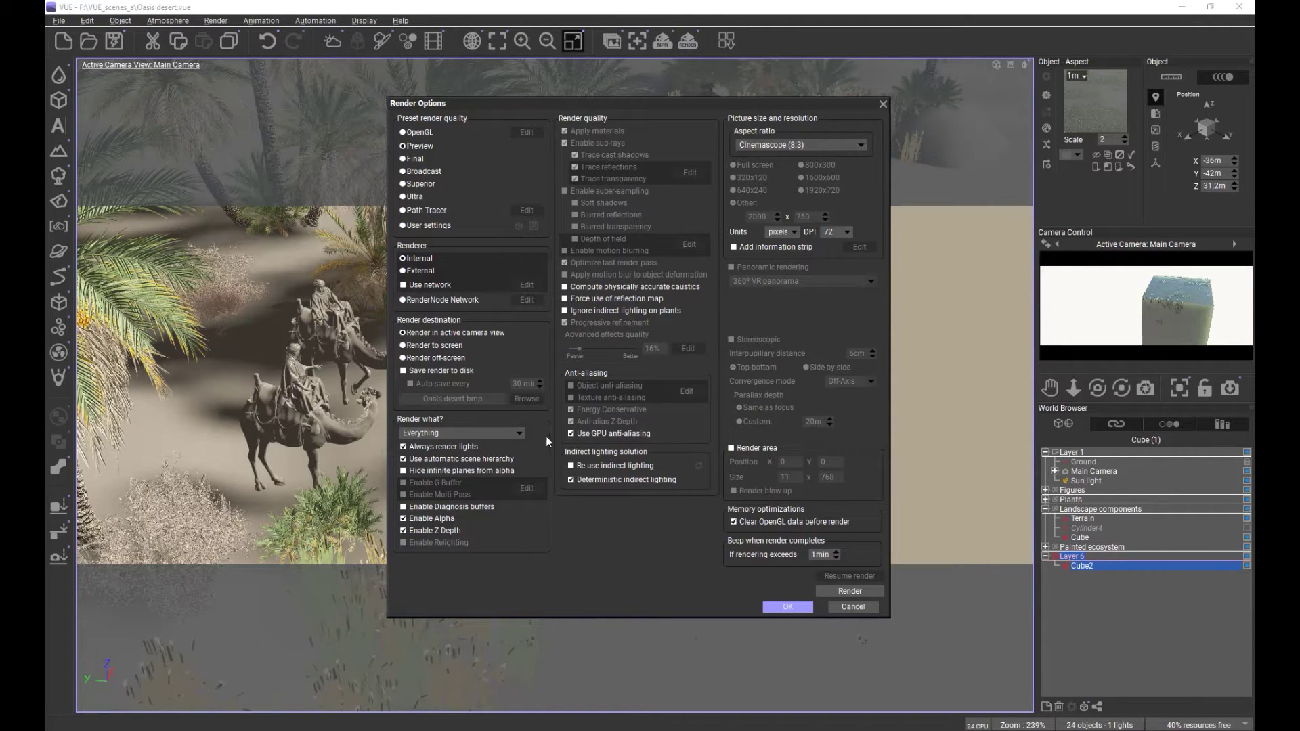
left_click(857, 591)
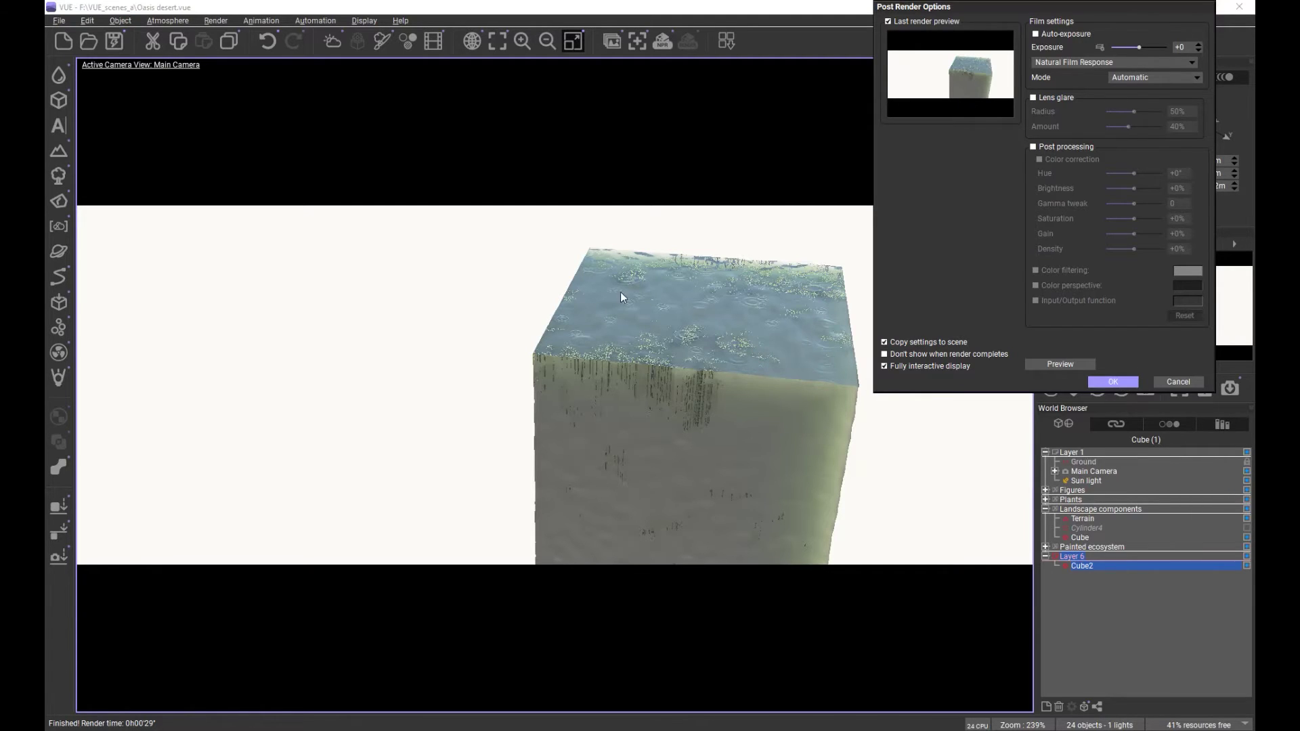
left_click(1117, 380)
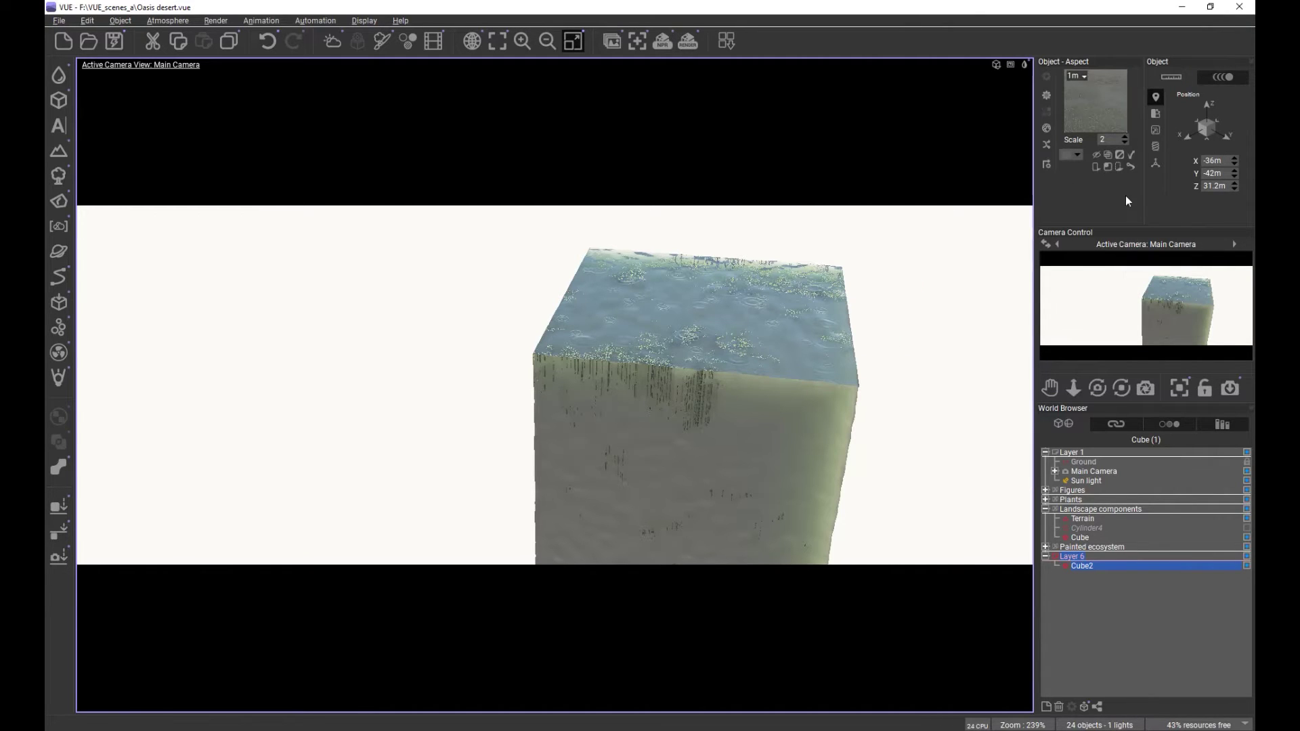
Step: Edit Cube2's Pond Water material, check duckweed and Pond water bump settings, then view Rain Drop Ripples (0.50434)
right_click(1096, 108)
left_click(1127, 115)
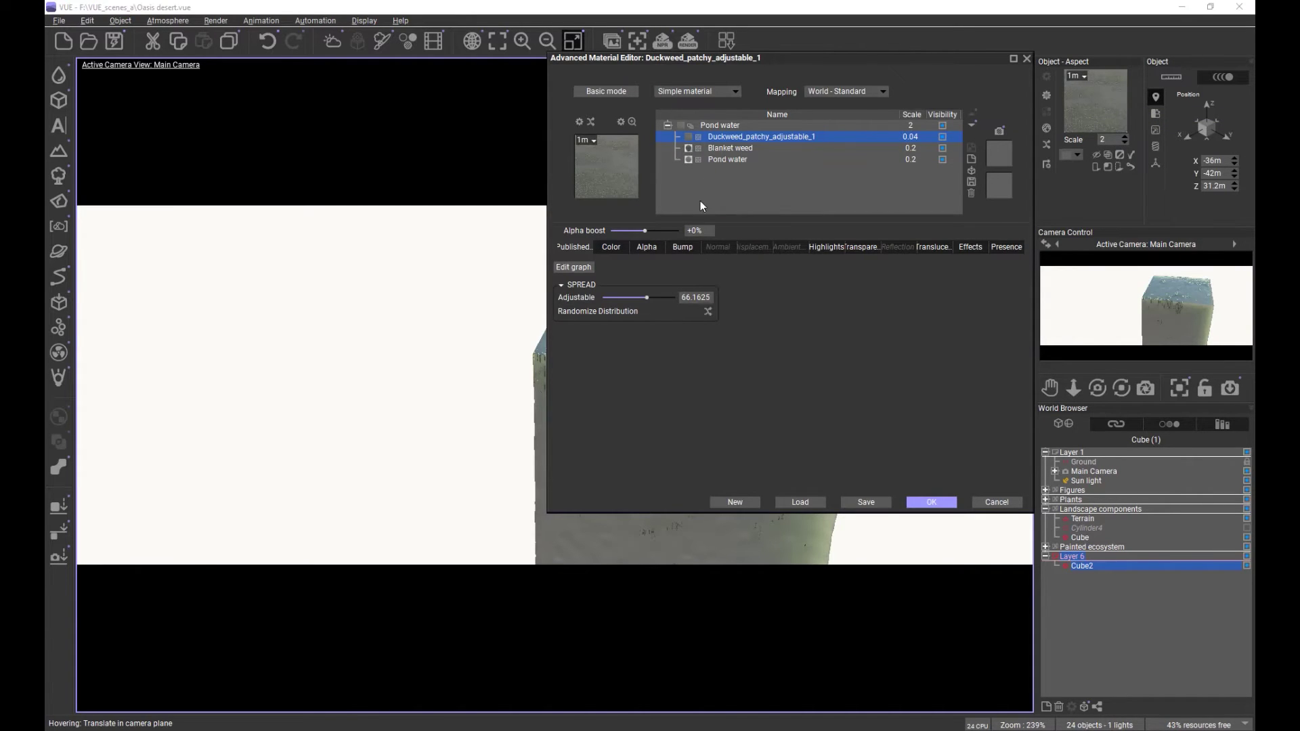
left_click(683, 249)
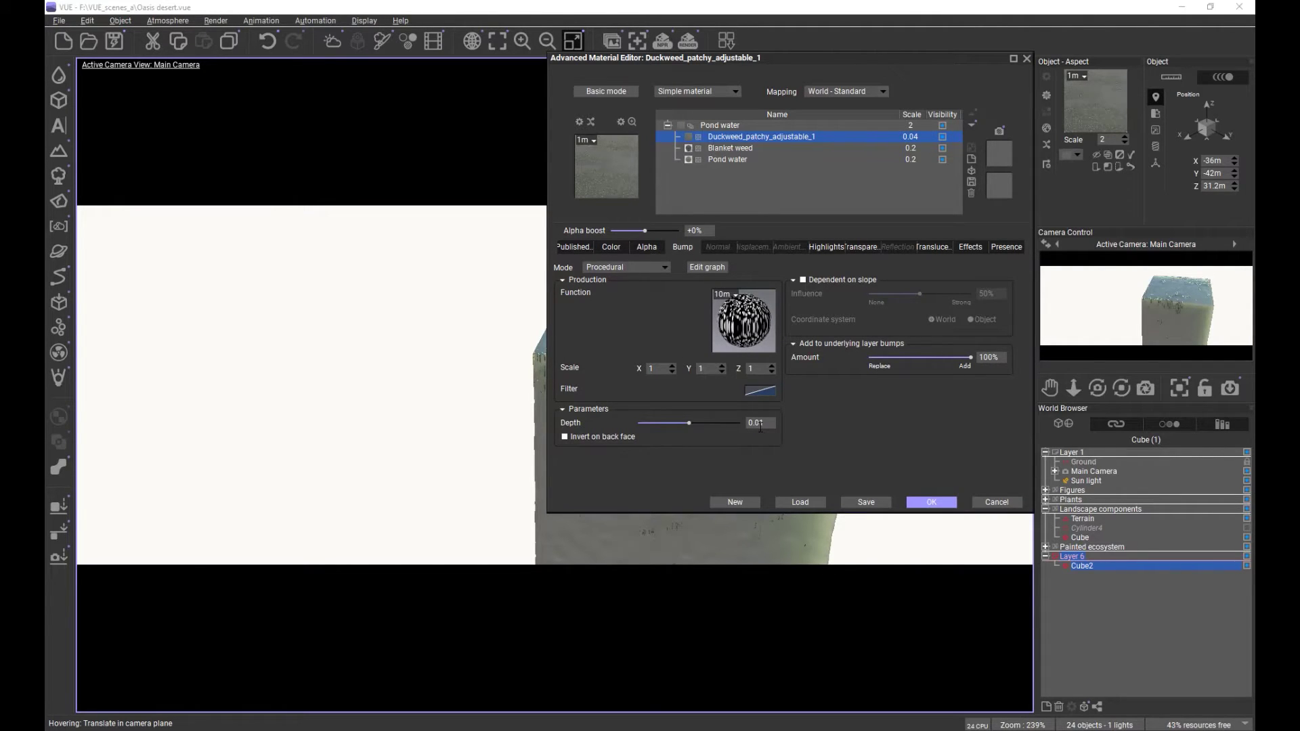
left_click(719, 161)
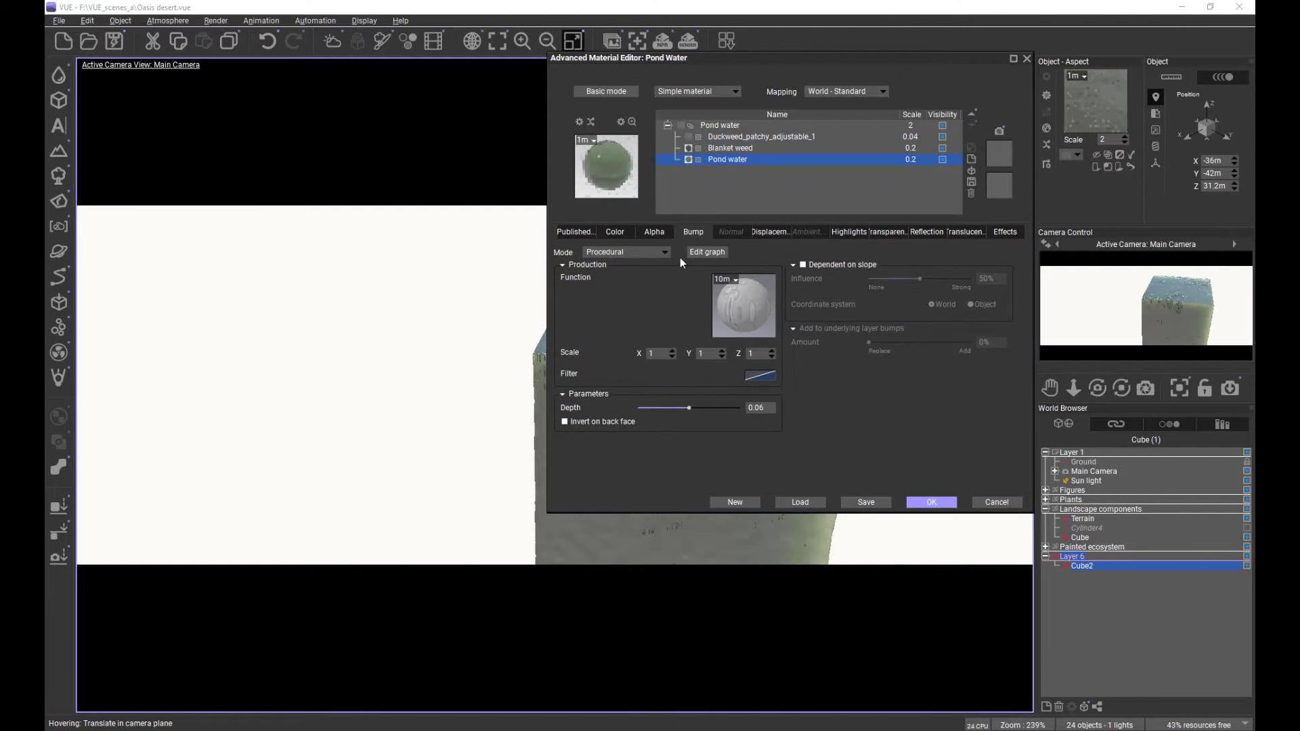
left_click(761, 409)
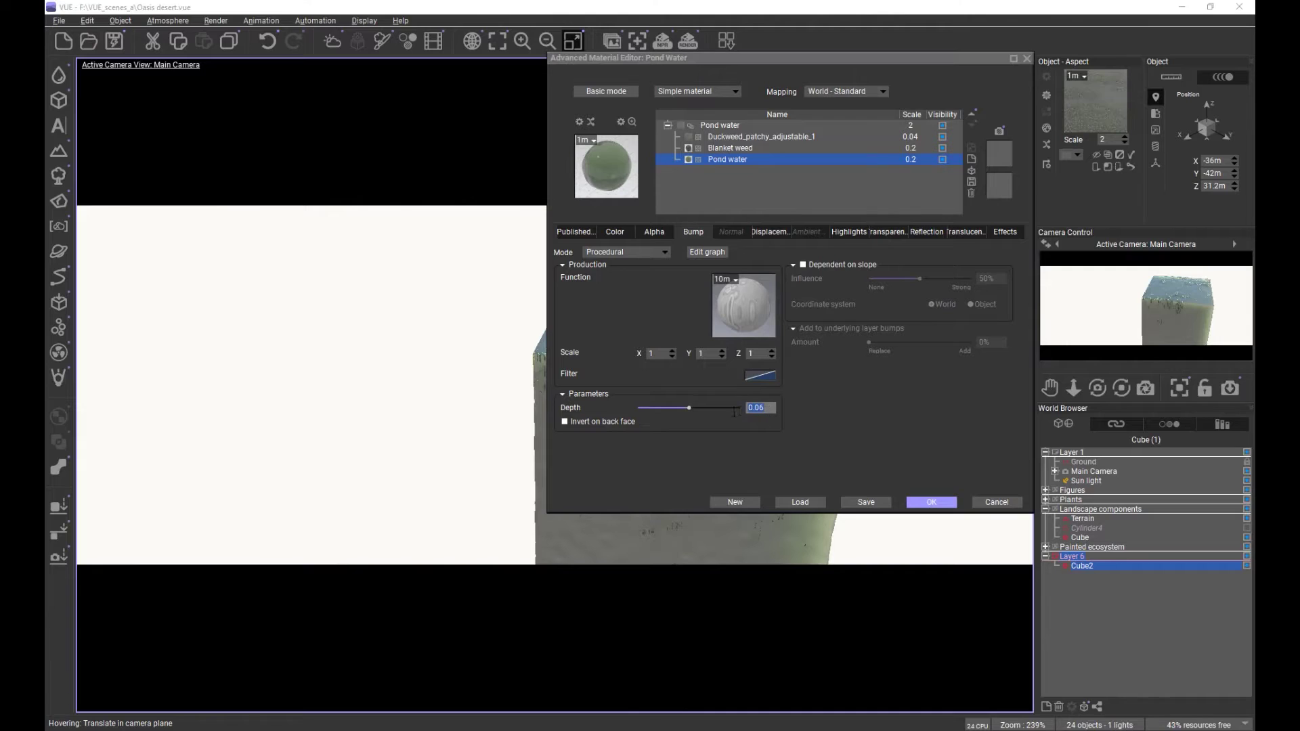
left_click(573, 233)
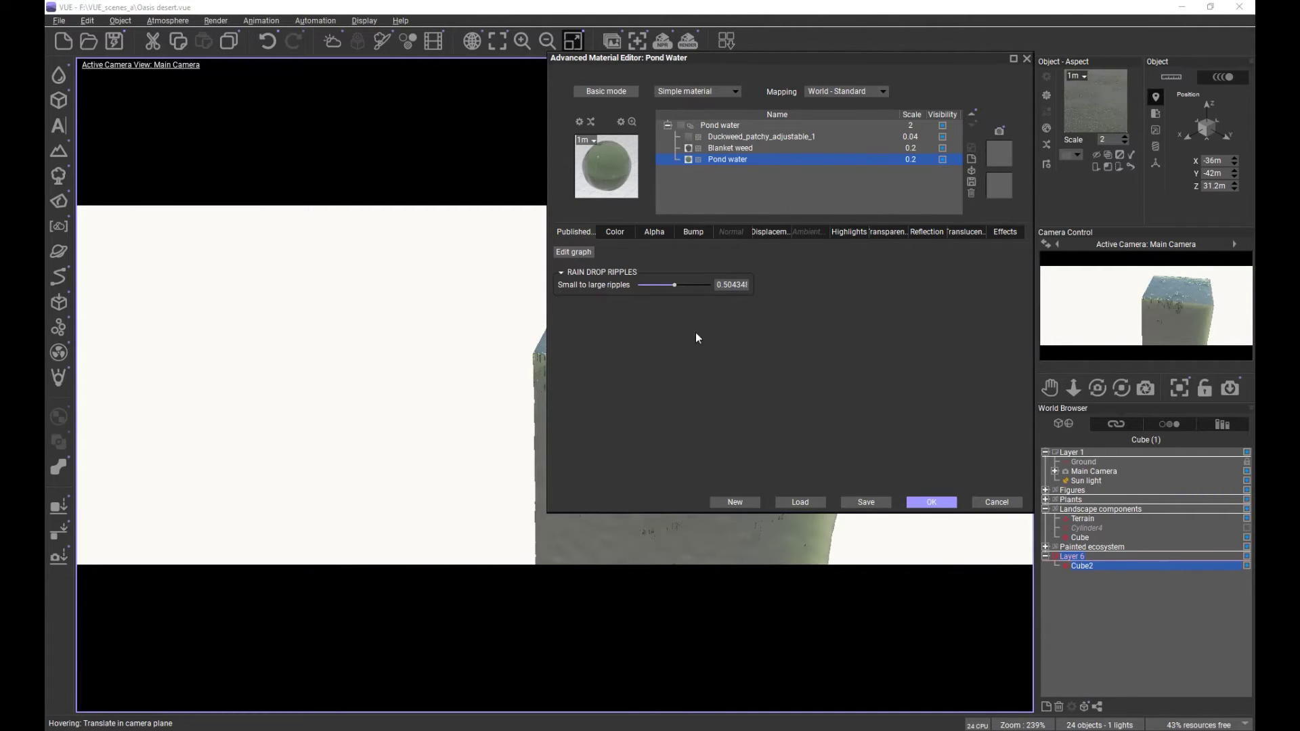
Step: Open the Pond Water function graph and frame the seed and Round Samples nodes
left_click(572, 252)
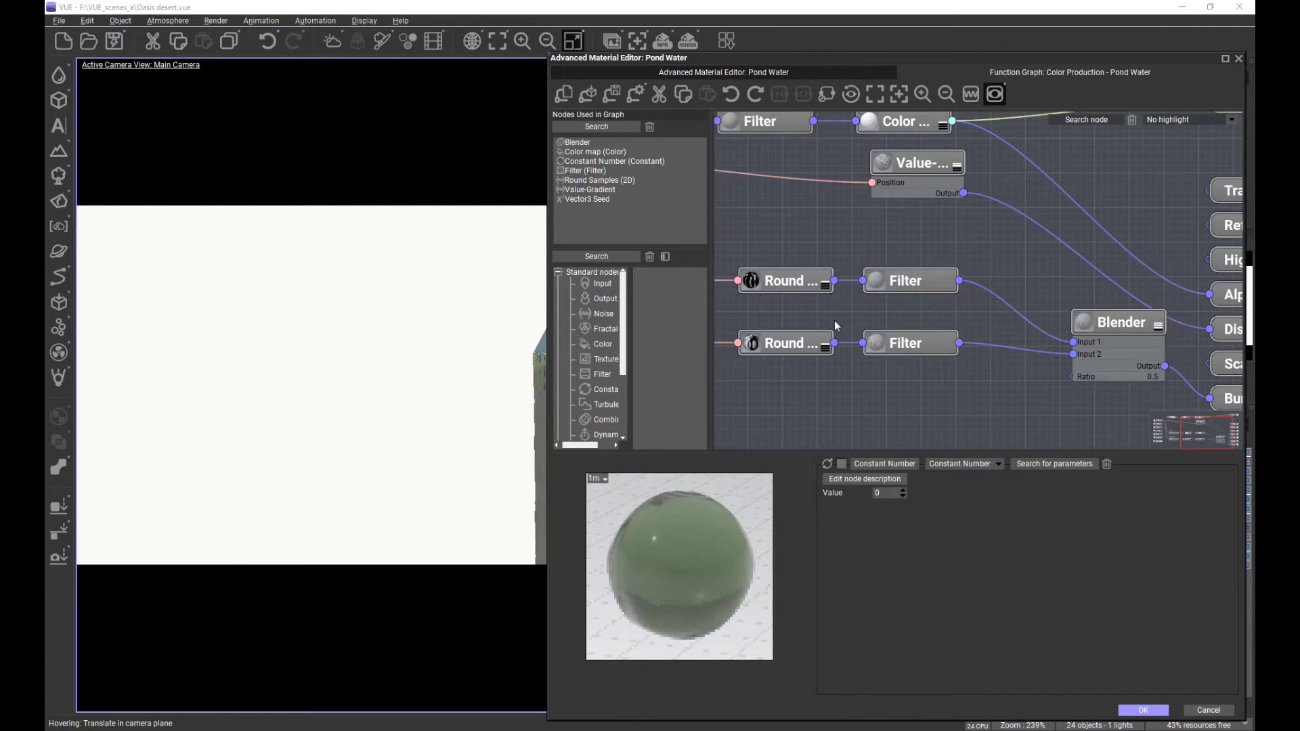
left_click_drag(809, 391, 827, 390)
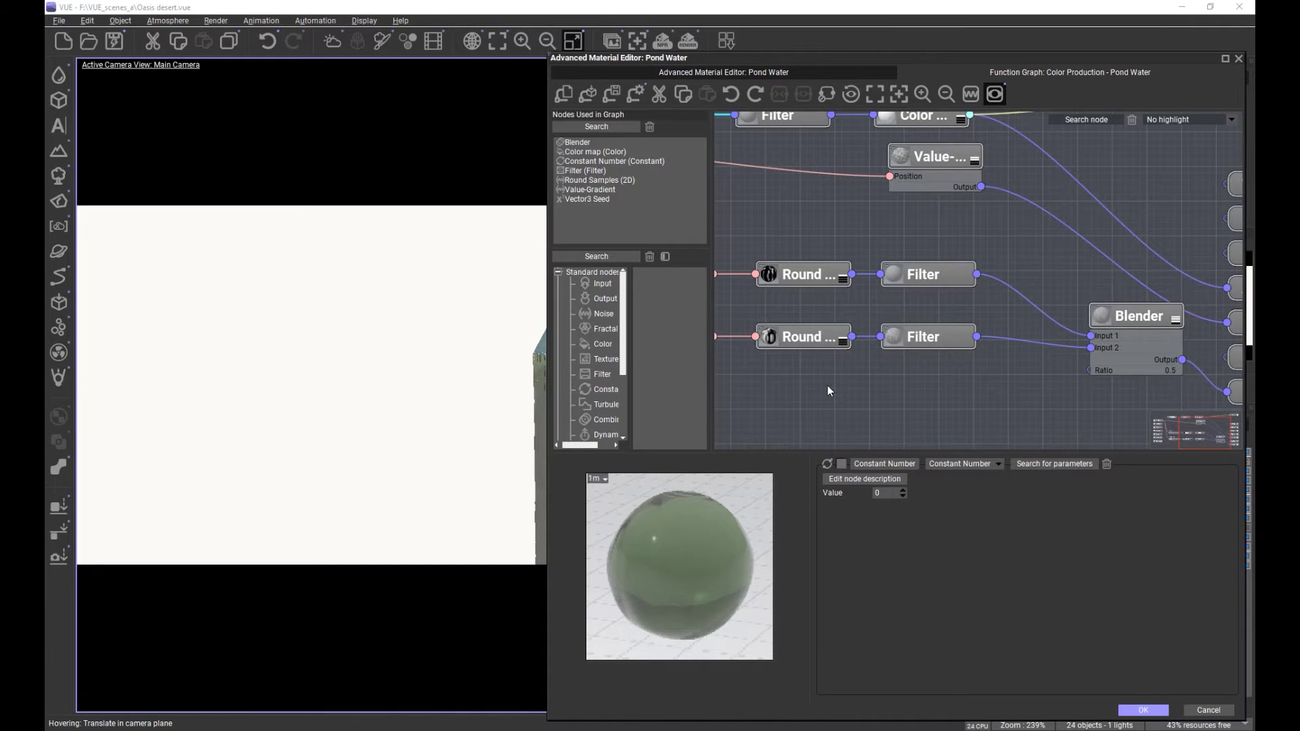
left_click_drag(879, 384, 866, 356)
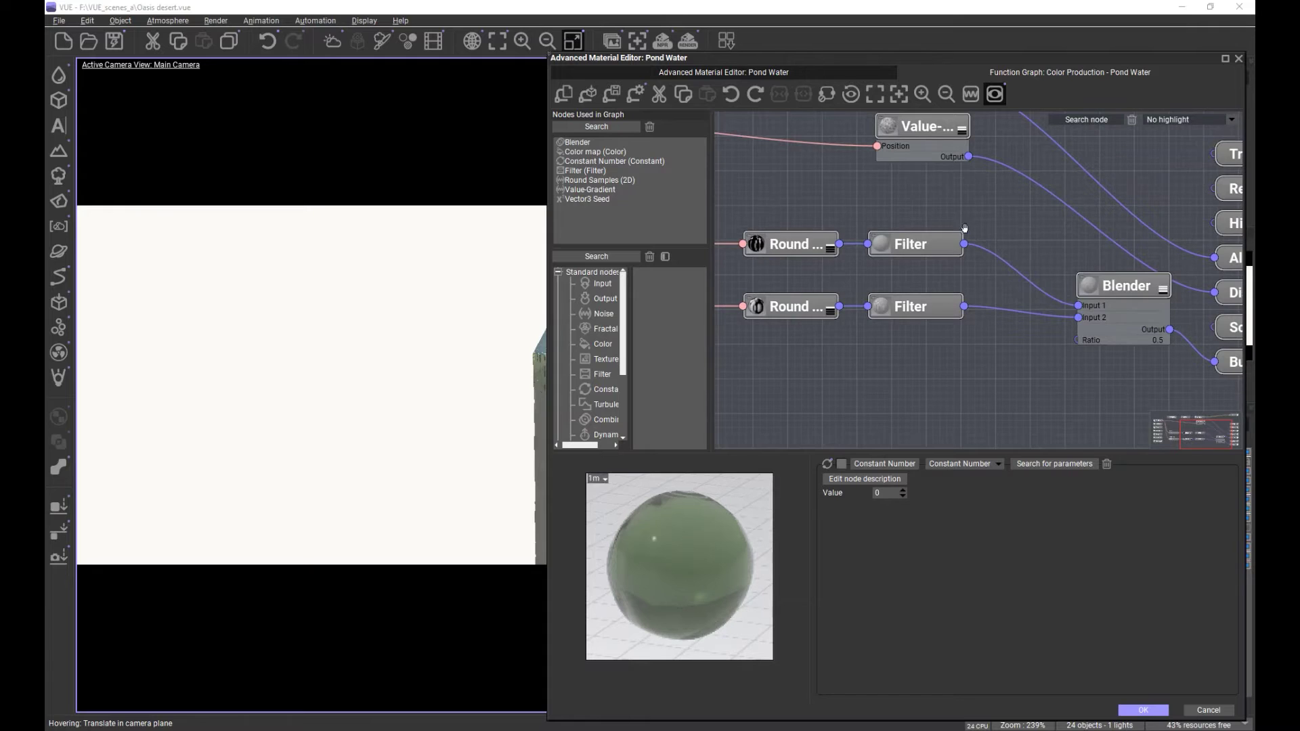
scroll(982, 311, "down", 3)
left_click_drag(847, 302, 845, 335)
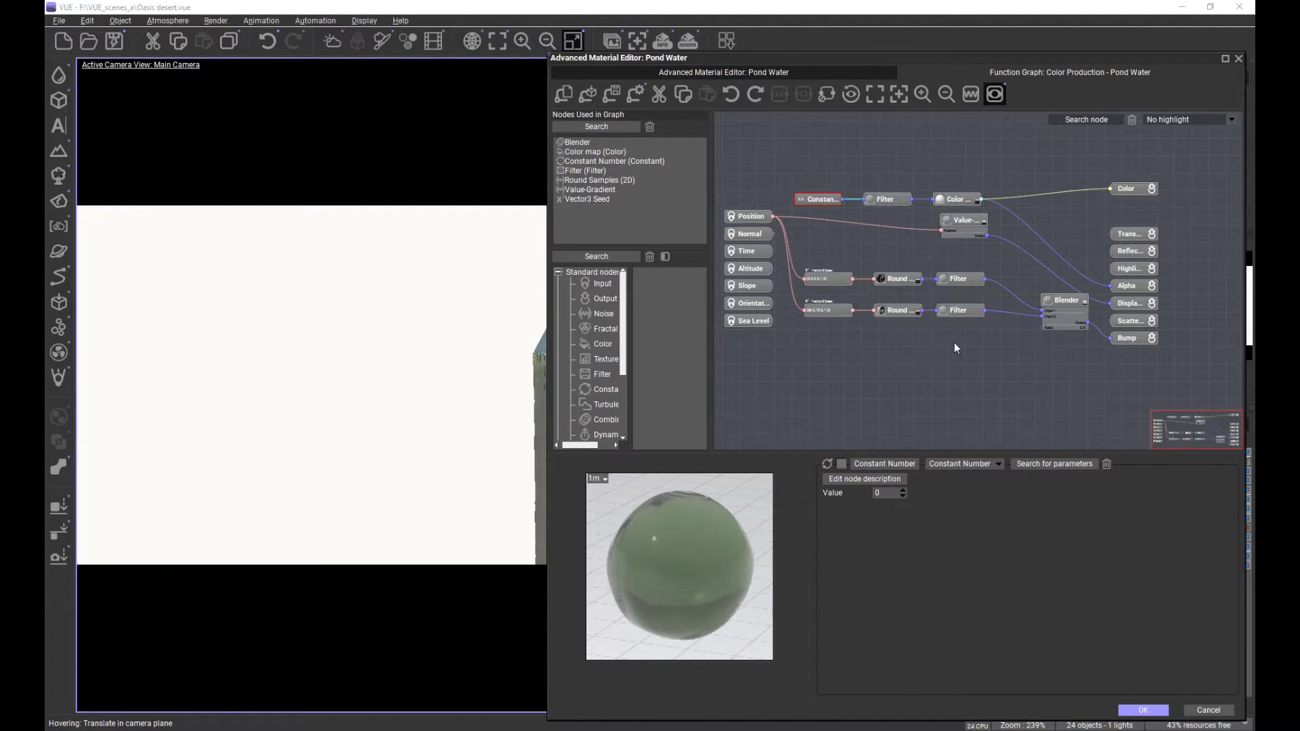
scroll(958, 332, "up", 3)
left_click_drag(914, 368, 924, 381)
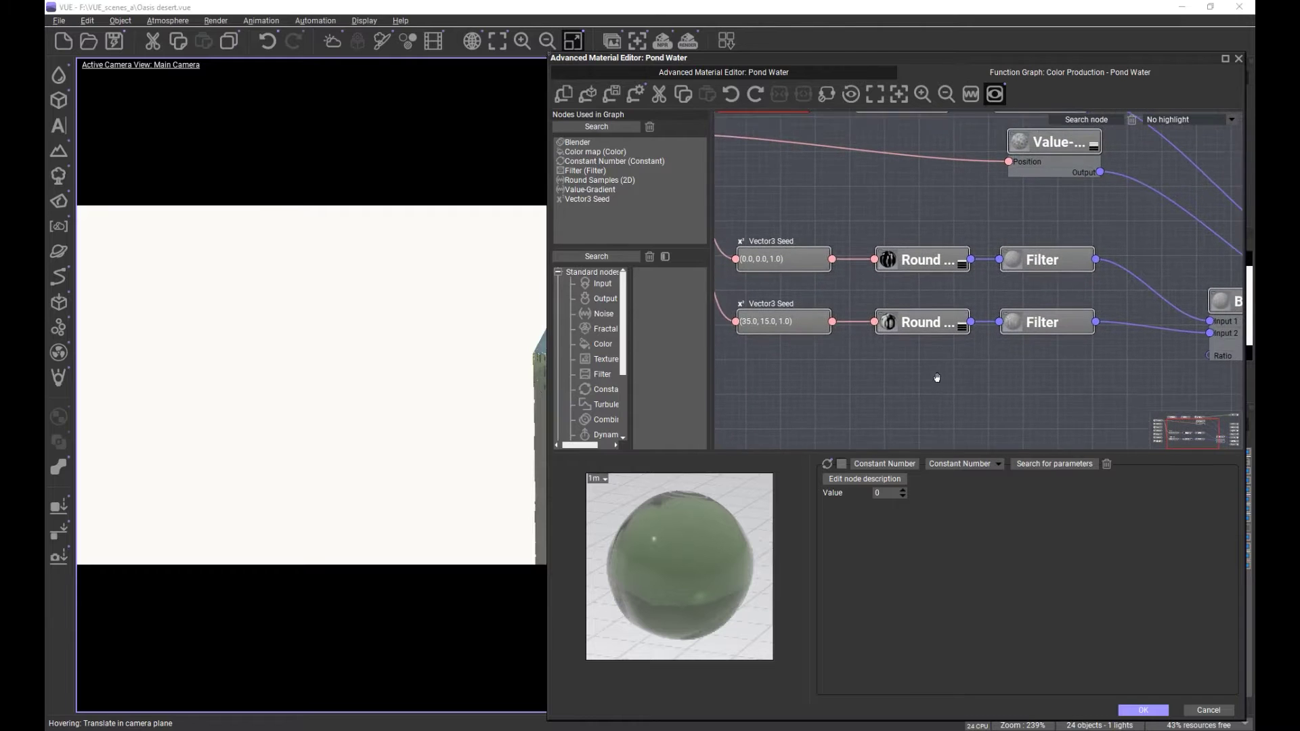
left_click_drag(792, 385, 786, 390)
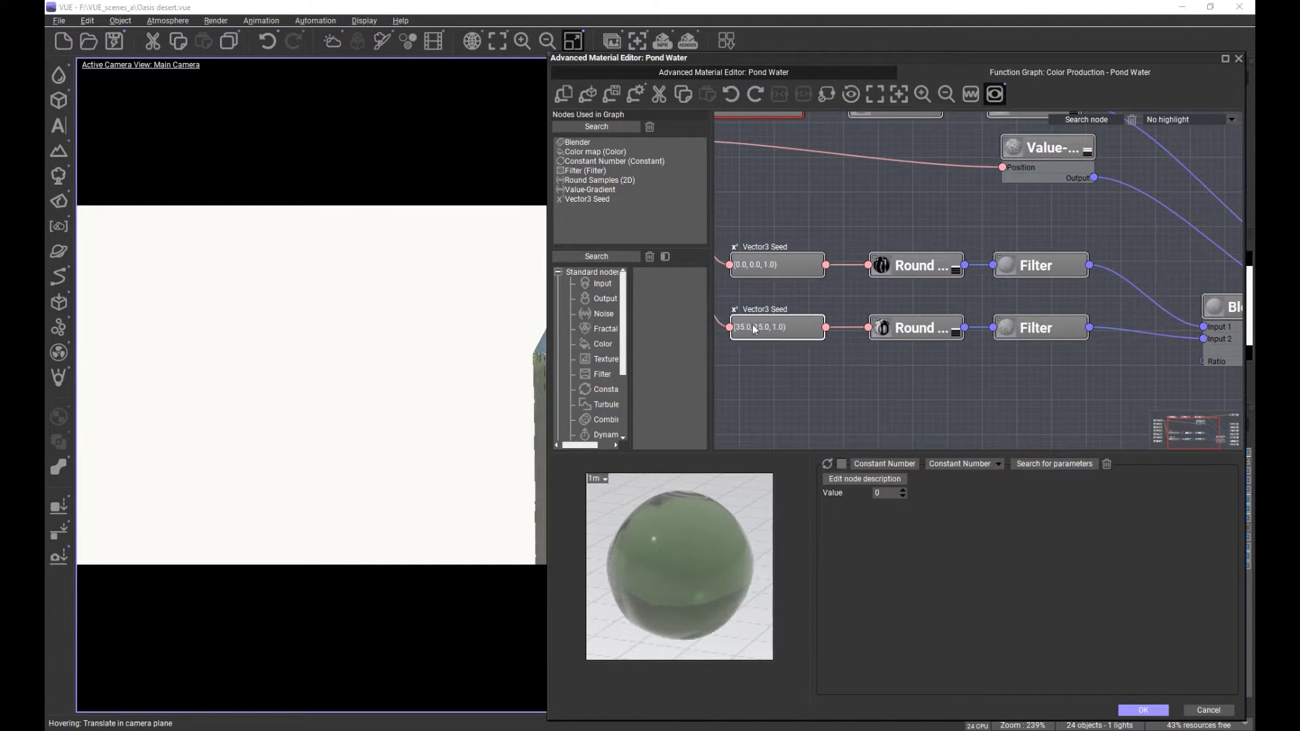
Step: Expand and reposition the upper Round Samples node, then preview the lower Round Samples pattern
left_click(957, 270)
left_click(957, 270)
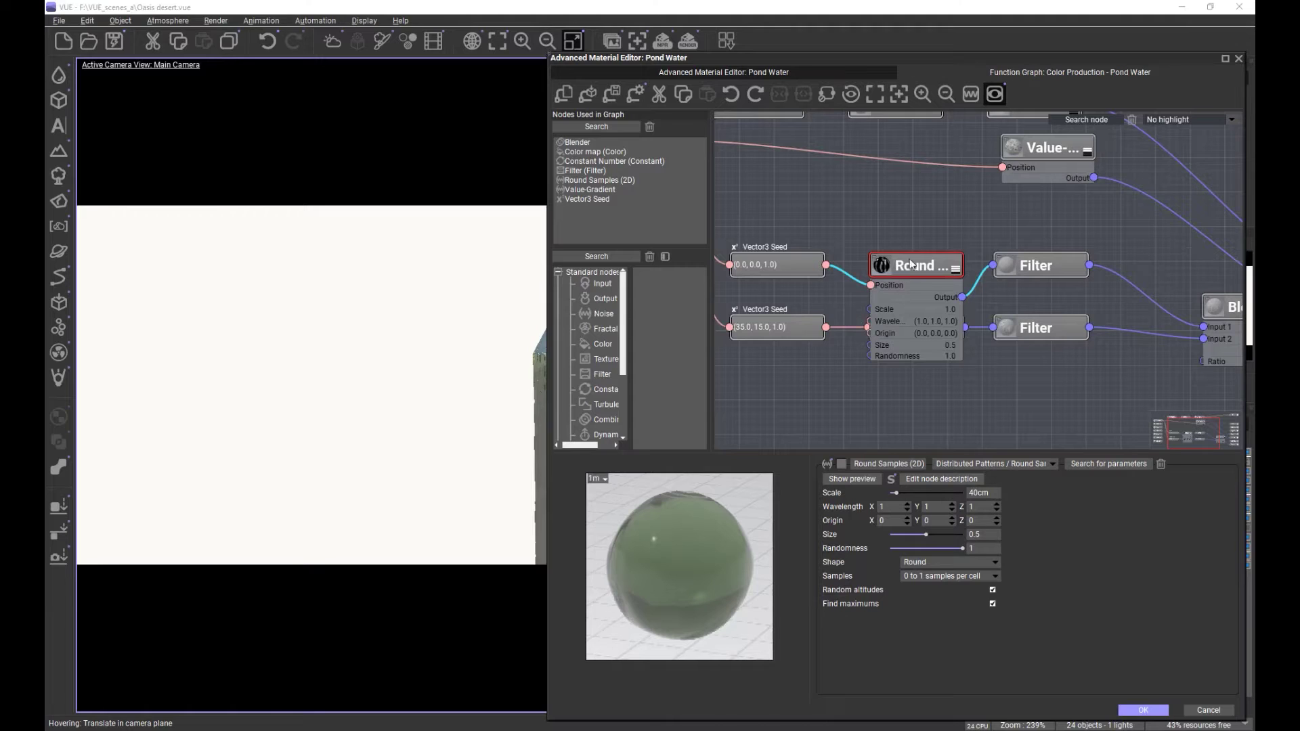
left_click_drag(916, 267, 916, 218)
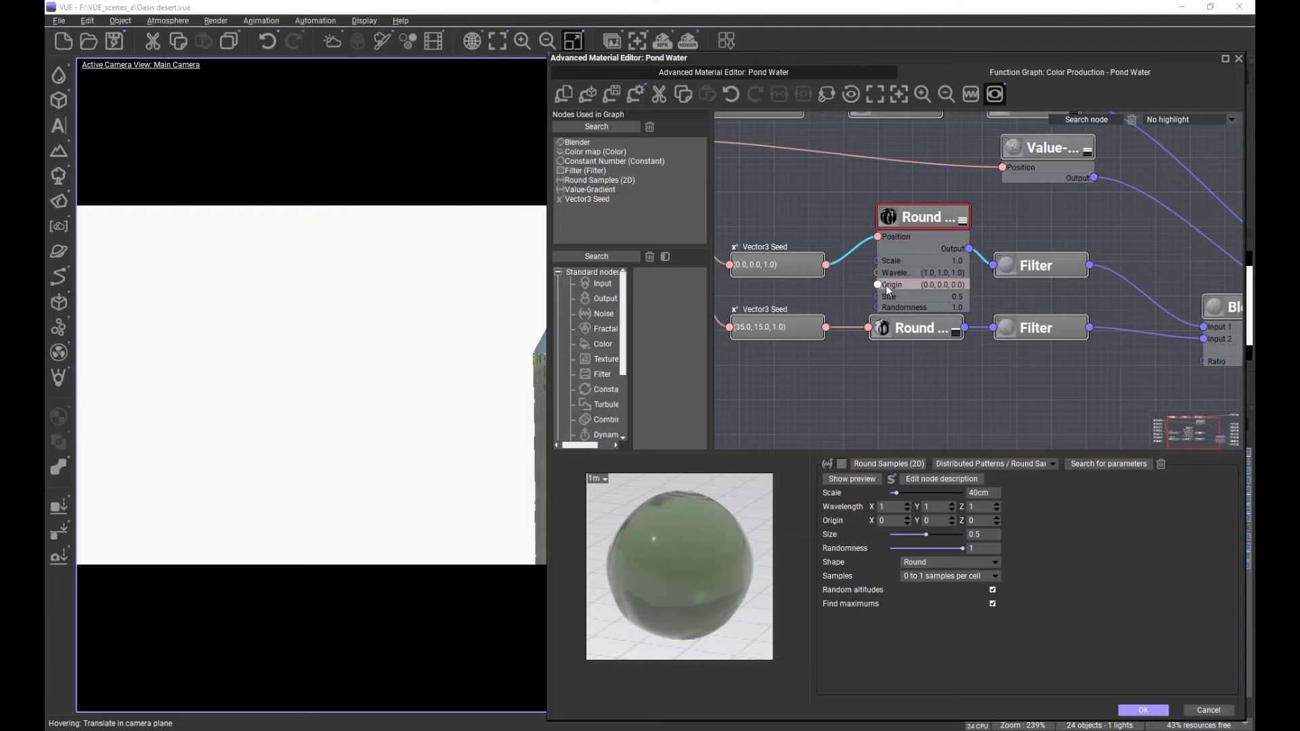
left_click(962, 221)
left_click_drag(931, 223, 916, 271)
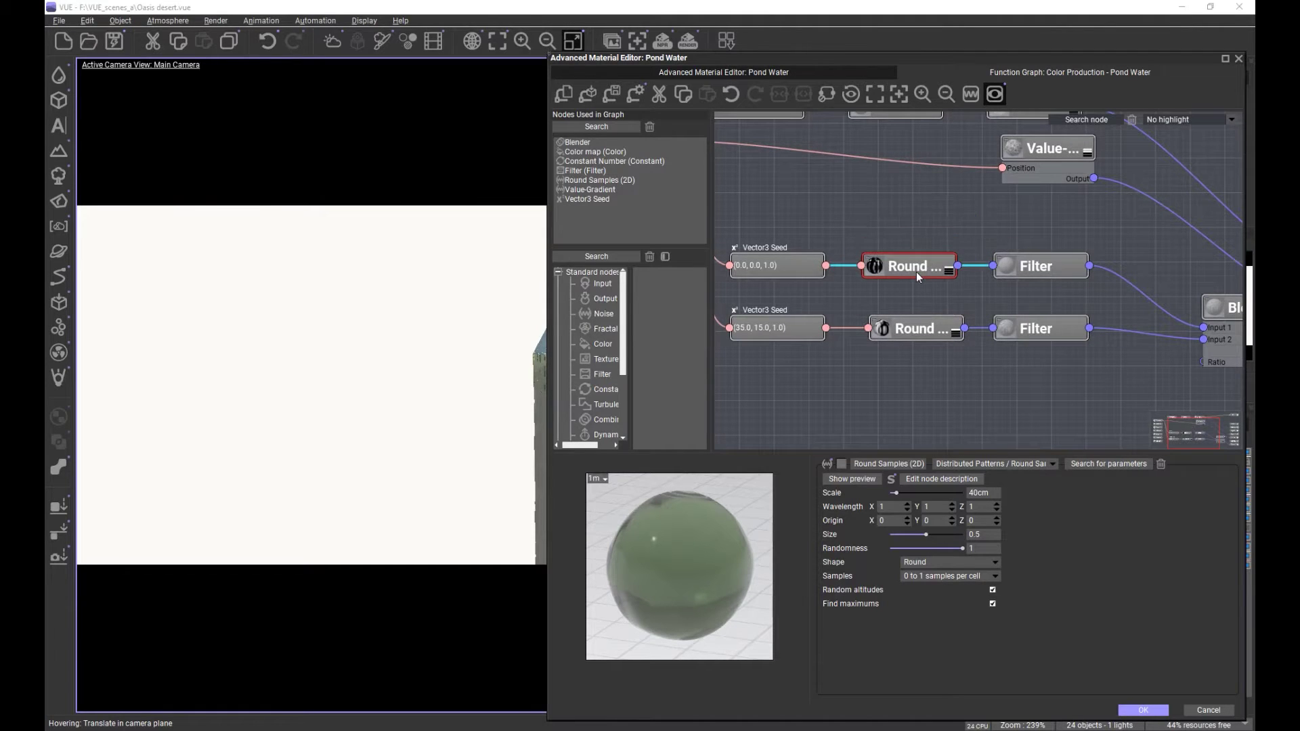
left_click_drag(912, 330, 900, 330)
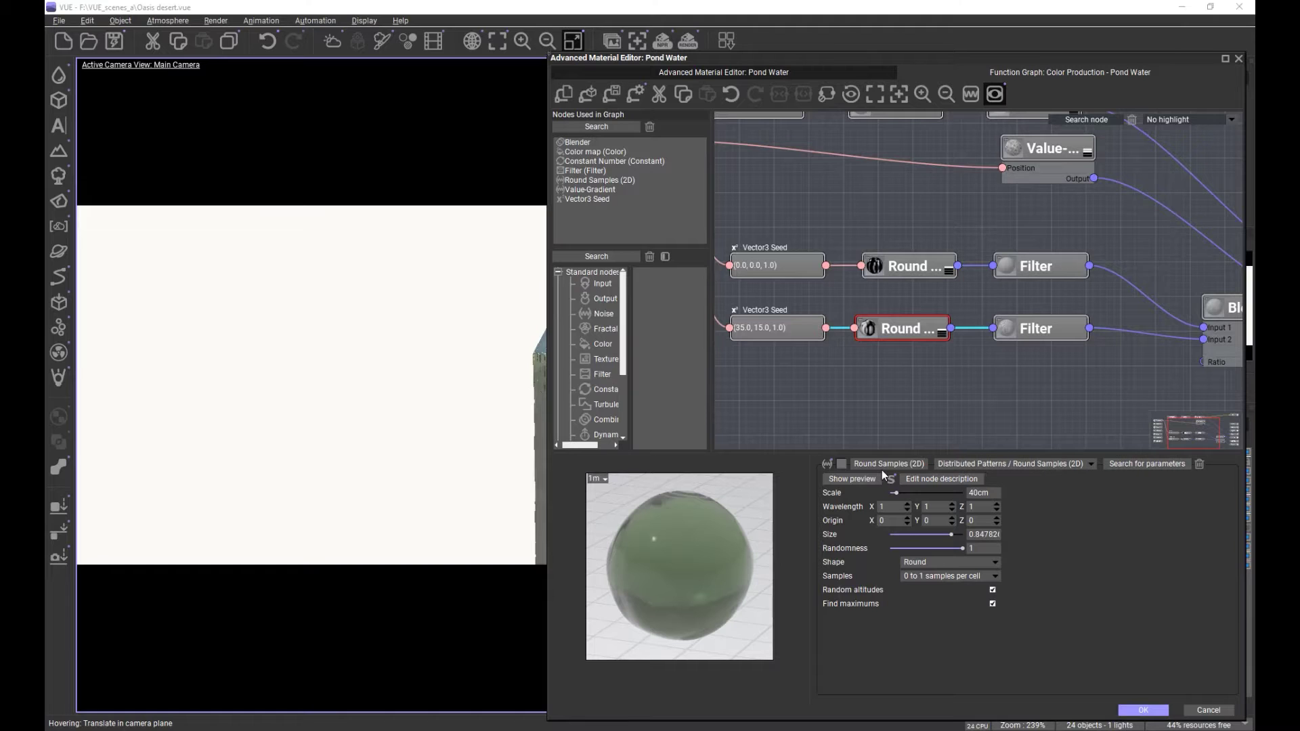
left_click(839, 478)
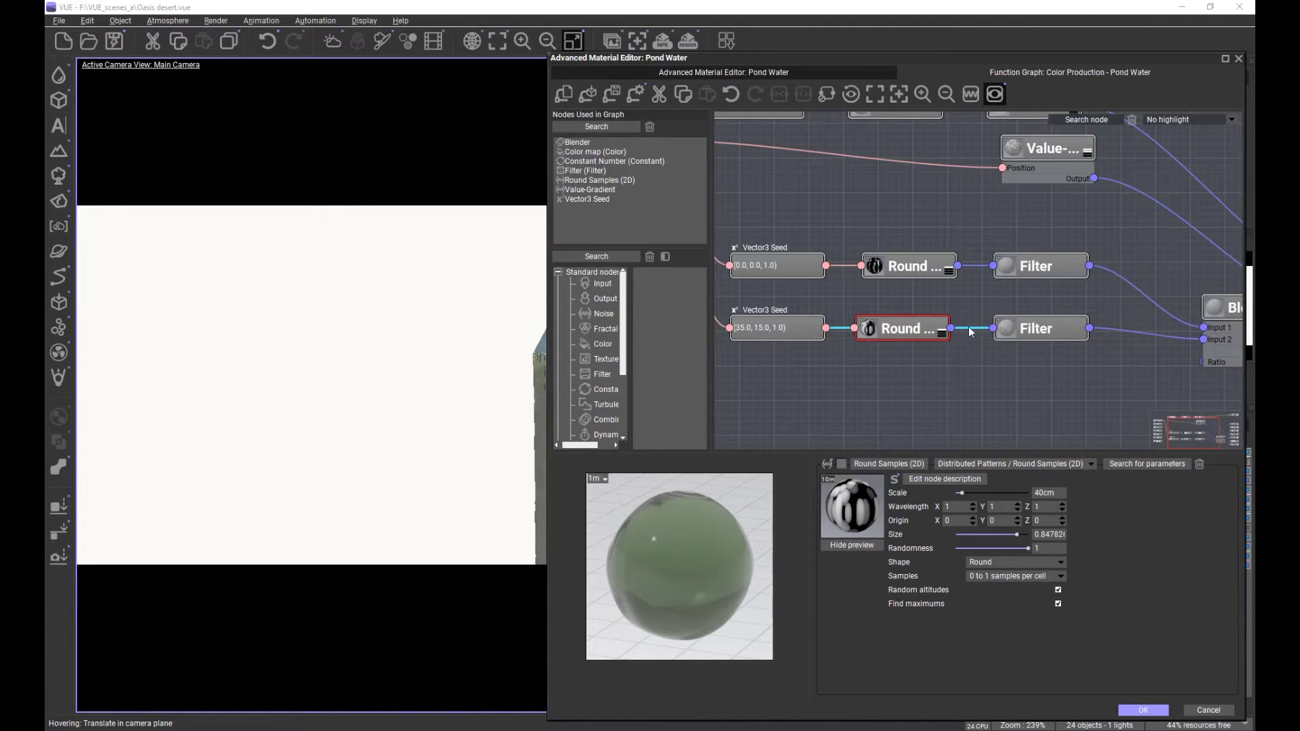
Step: Preview the upper Round Samples pattern, then select the upper Filter node and preview its output
left_click(907, 269)
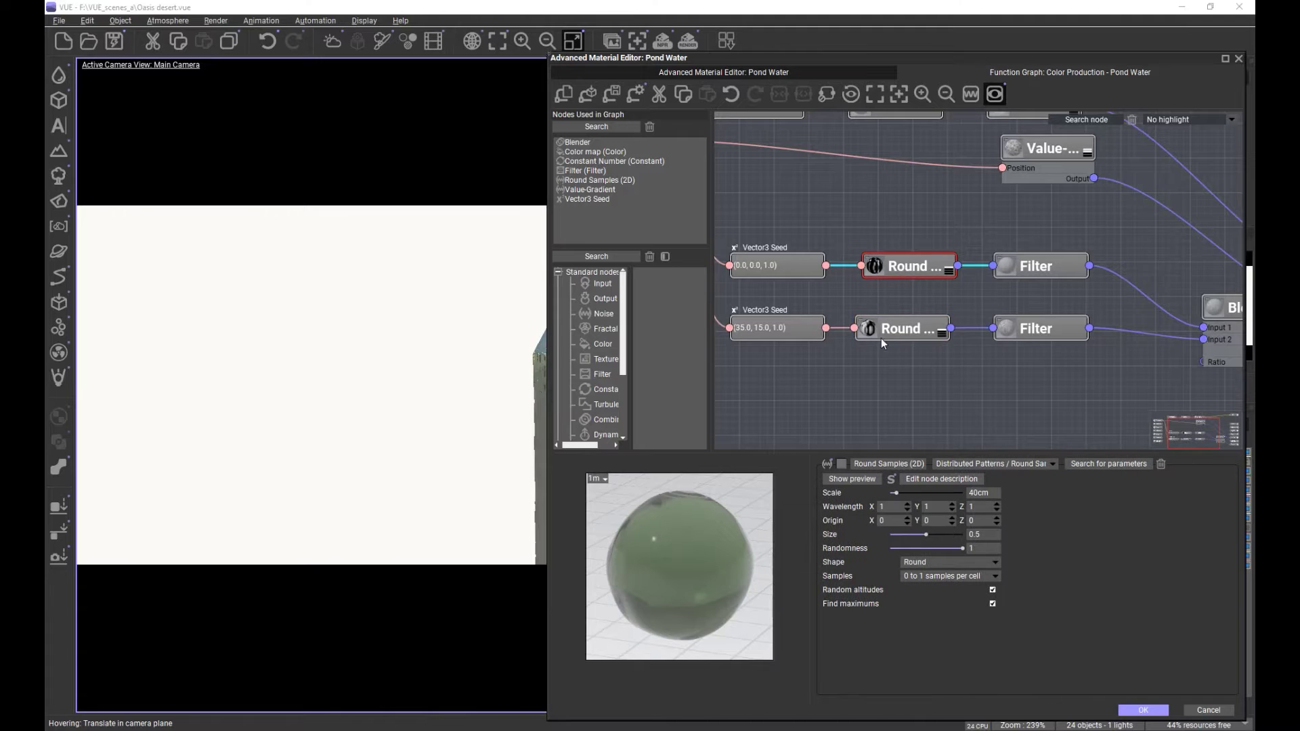
mouse_move(924, 277)
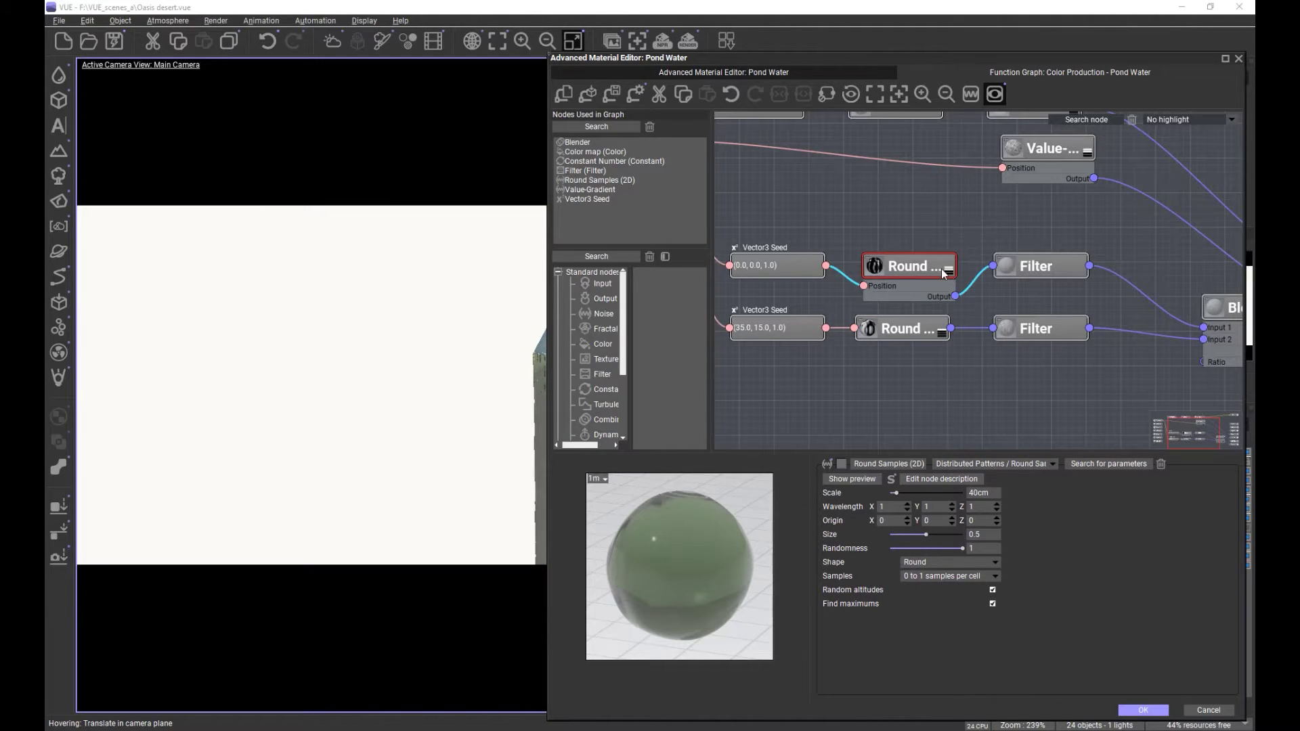
left_click(949, 270)
left_click(848, 480)
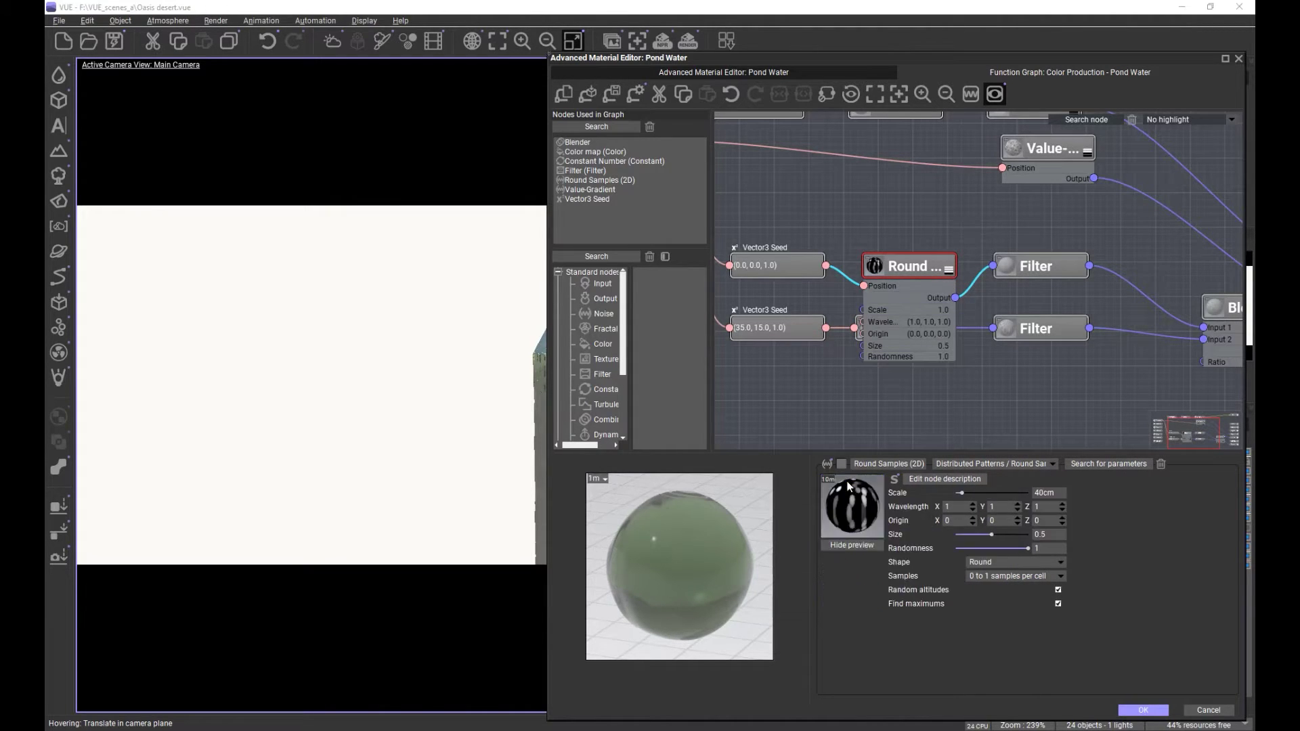
scroll(977, 408, "right", 3)
left_click(959, 274)
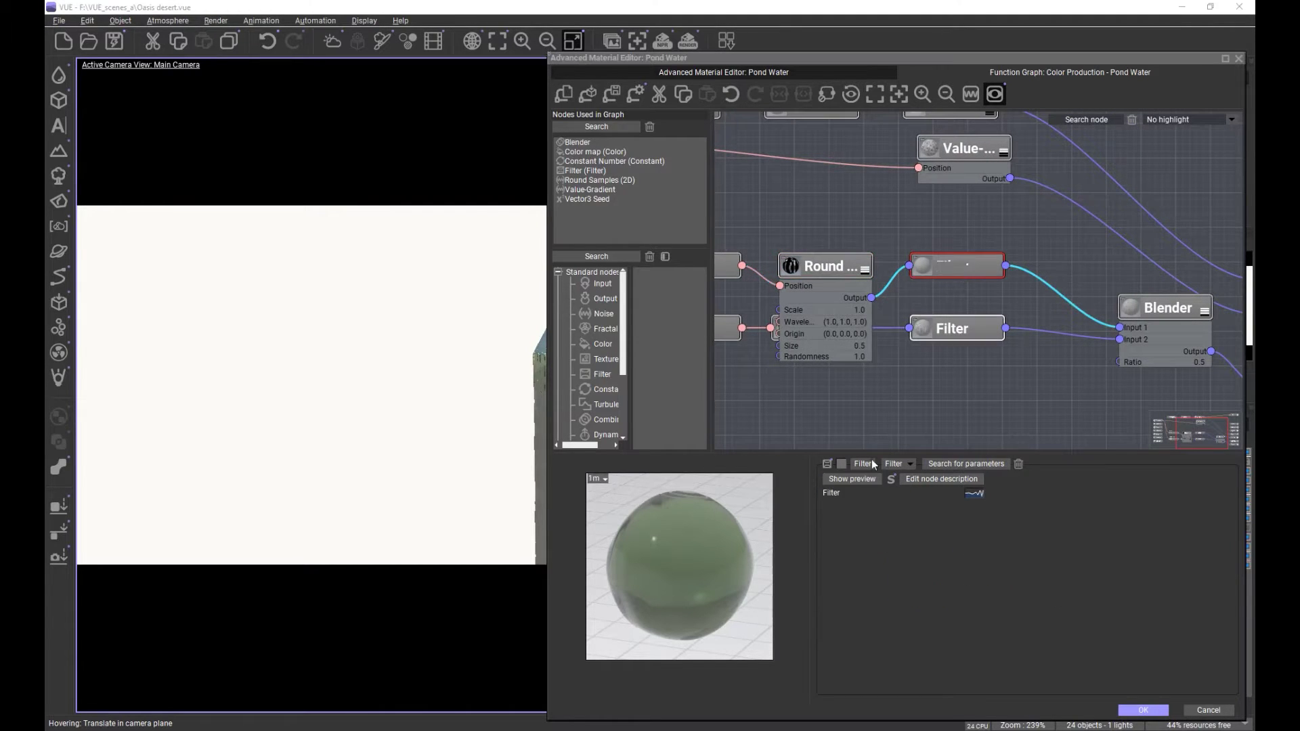
left_click(852, 481)
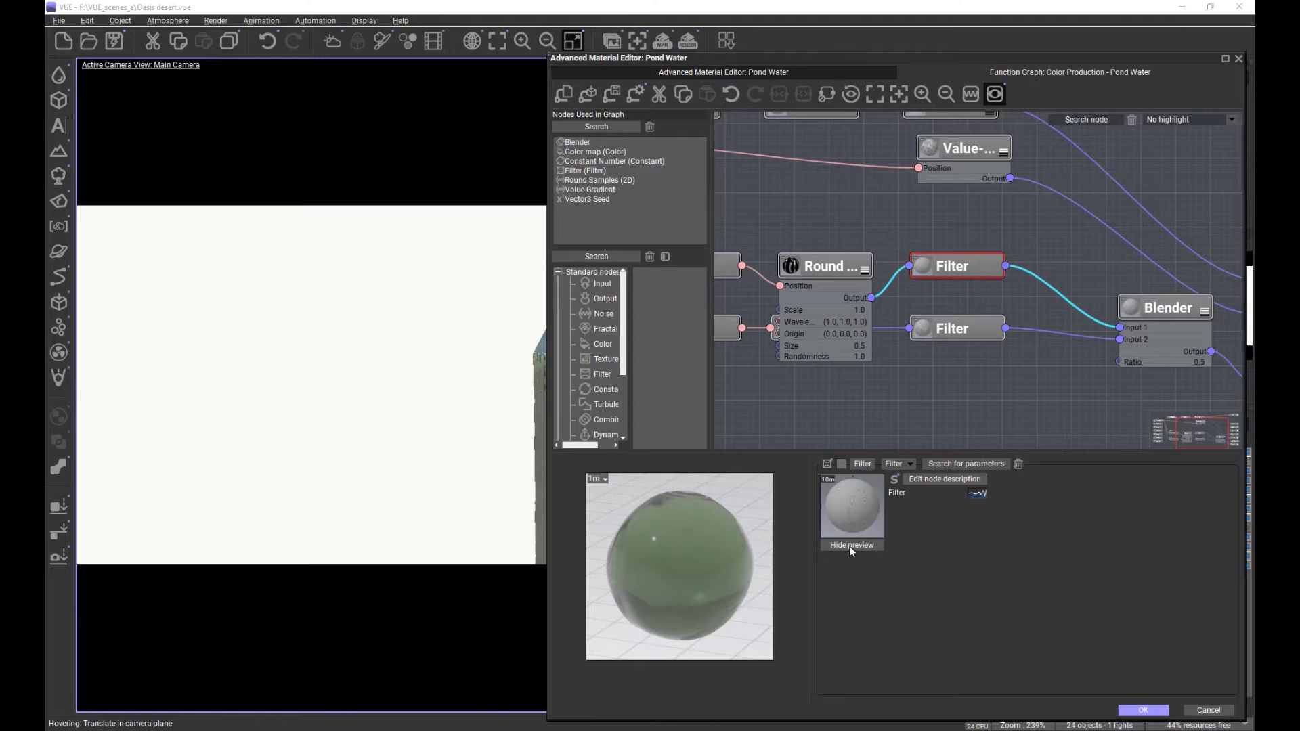
Step: Open the upper Filter curve and drag its middle-peak keypoint to about X 0.0788, Y 0.2
left_click(977, 499)
left_click(996, 545)
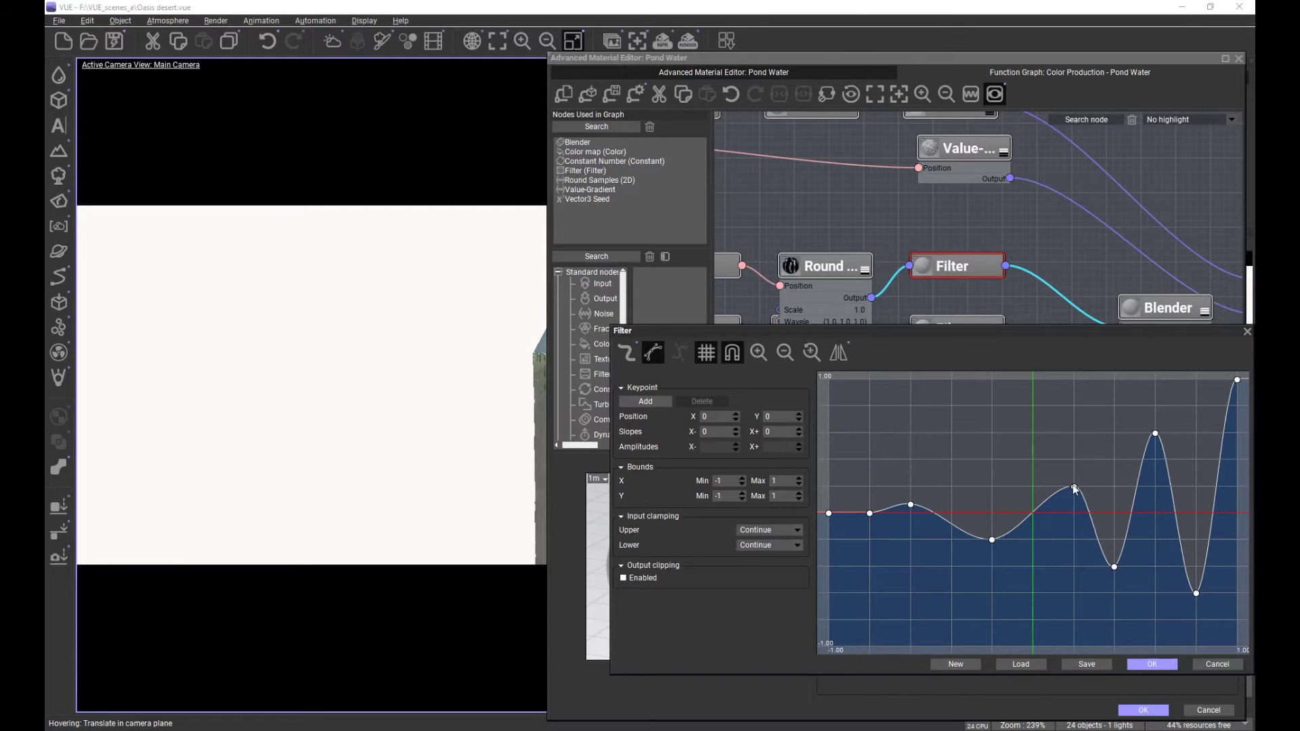
left_click_drag(1074, 487, 1051, 493)
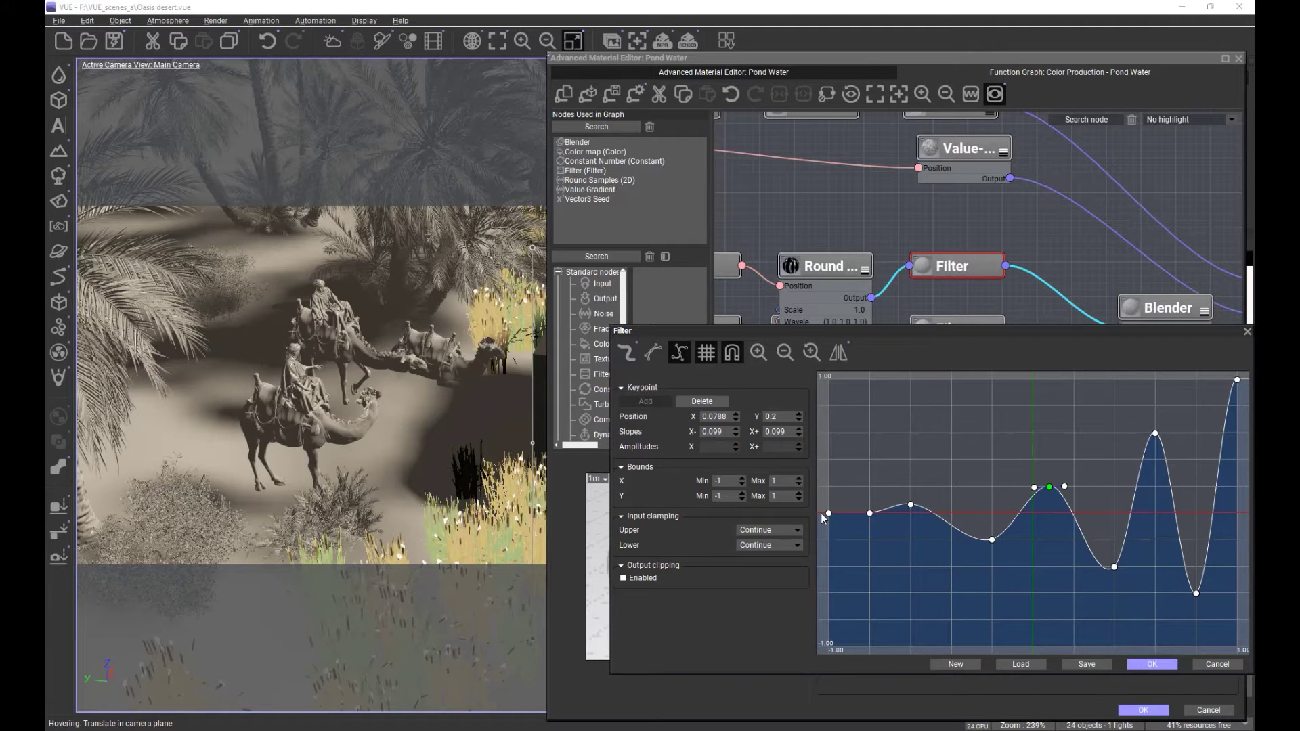
Step: Confirm the curve, collapse the upper Round node, and collapse the Blender node, moving it beside Bump
left_click(1159, 665)
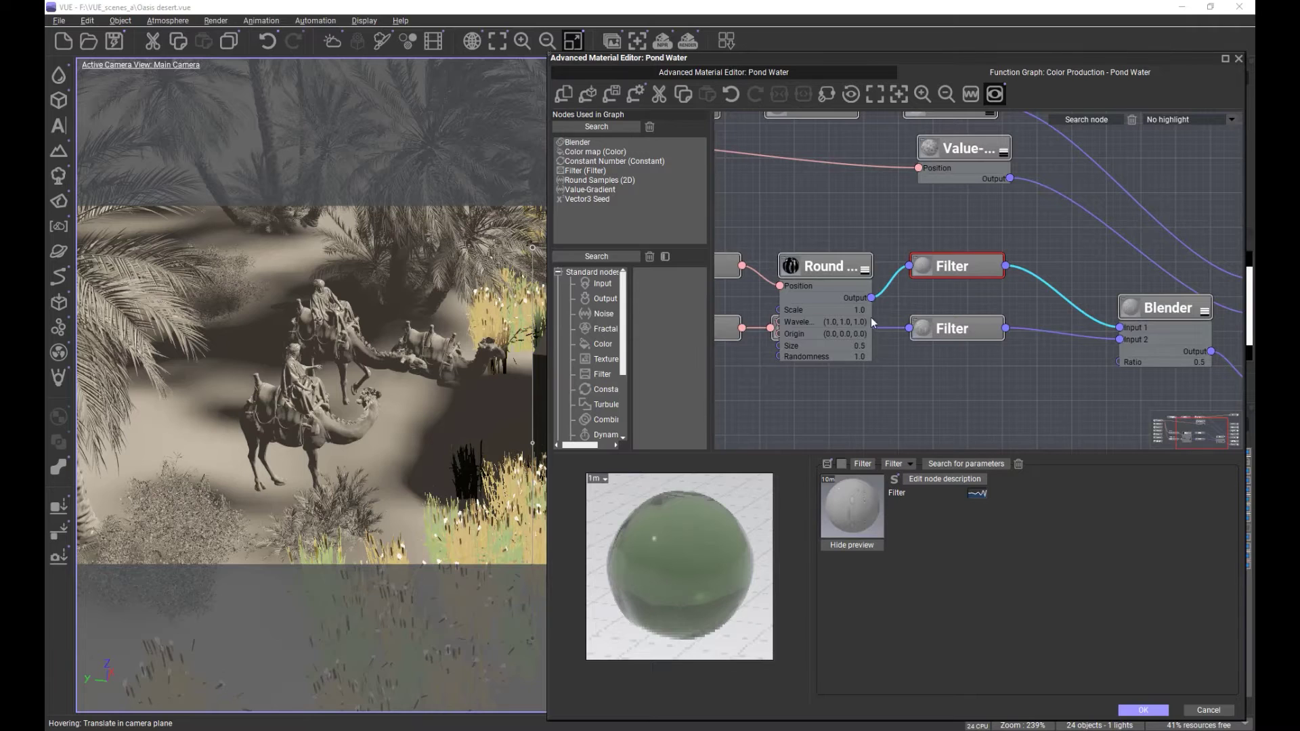
left_click(864, 270)
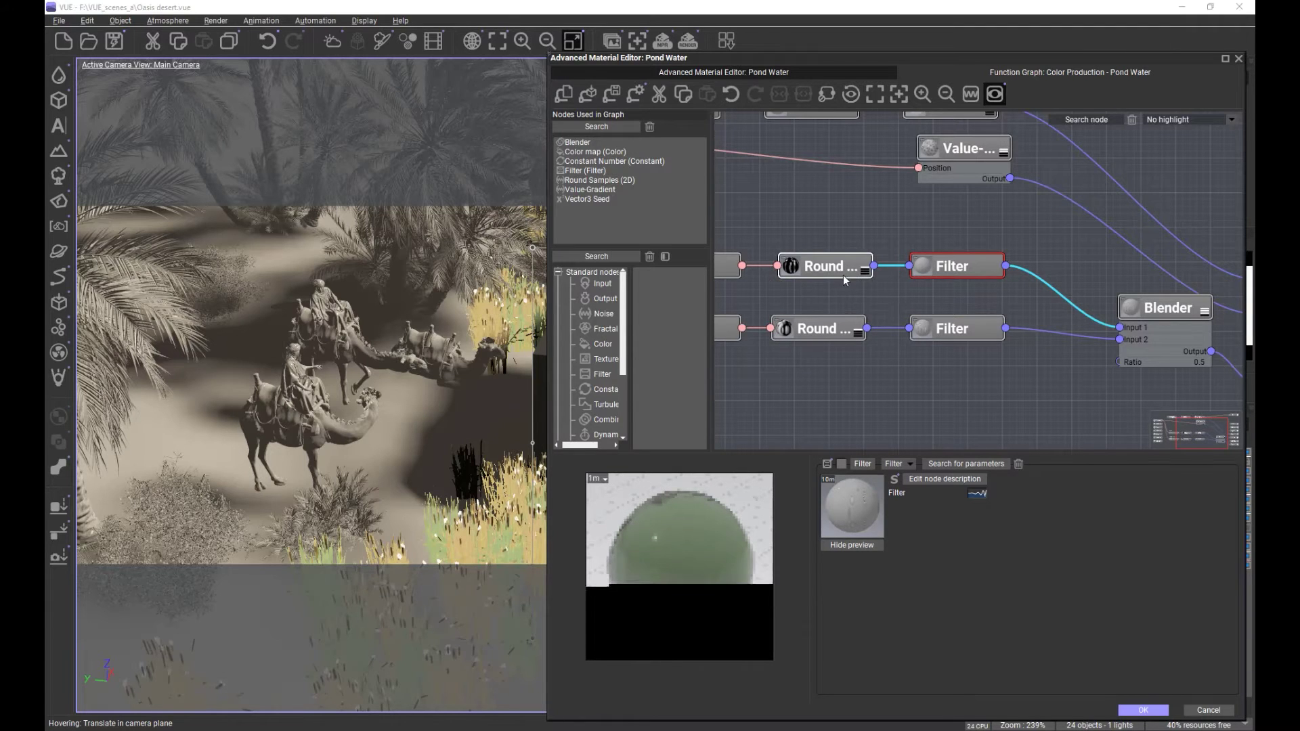
mouse_move(843, 275)
left_mouse_down()
mouse_move(826, 275)
mouse_move(840, 275)
left_mouse_up()
left_click(1171, 313)
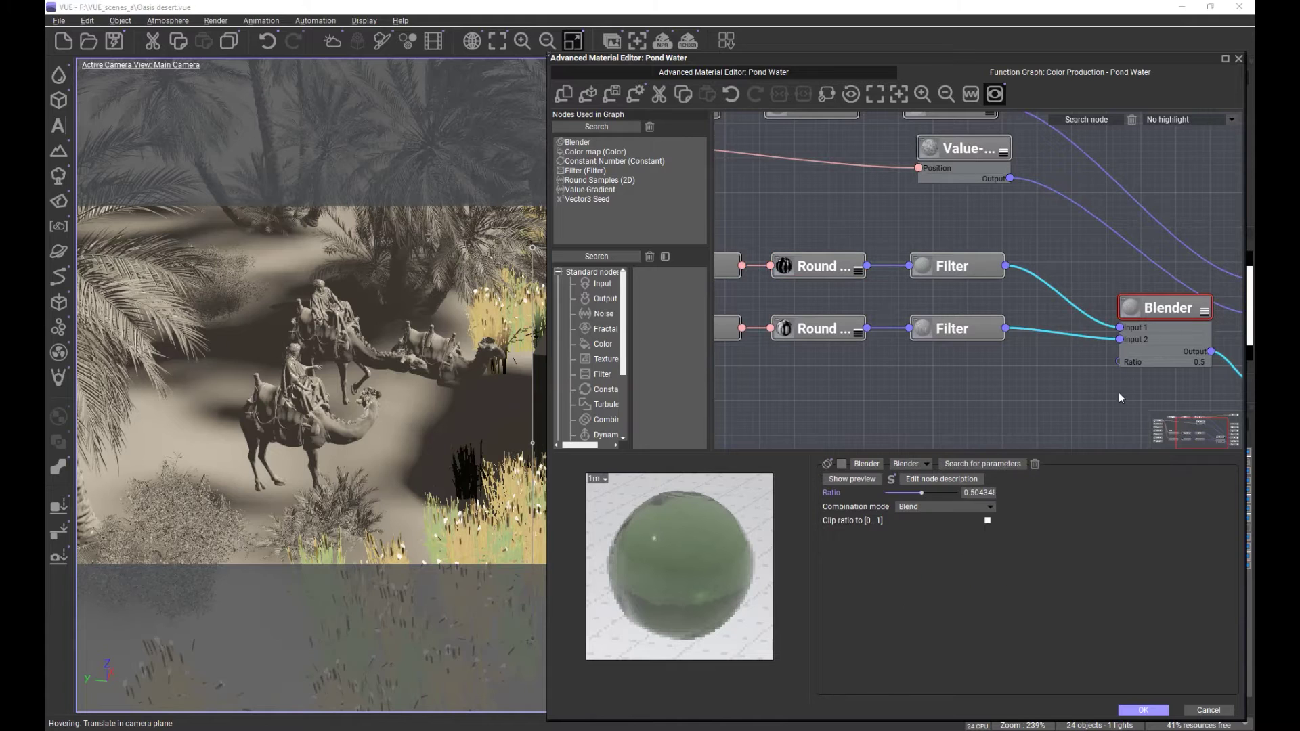
middle_click_drag(1119, 392, 983, 373)
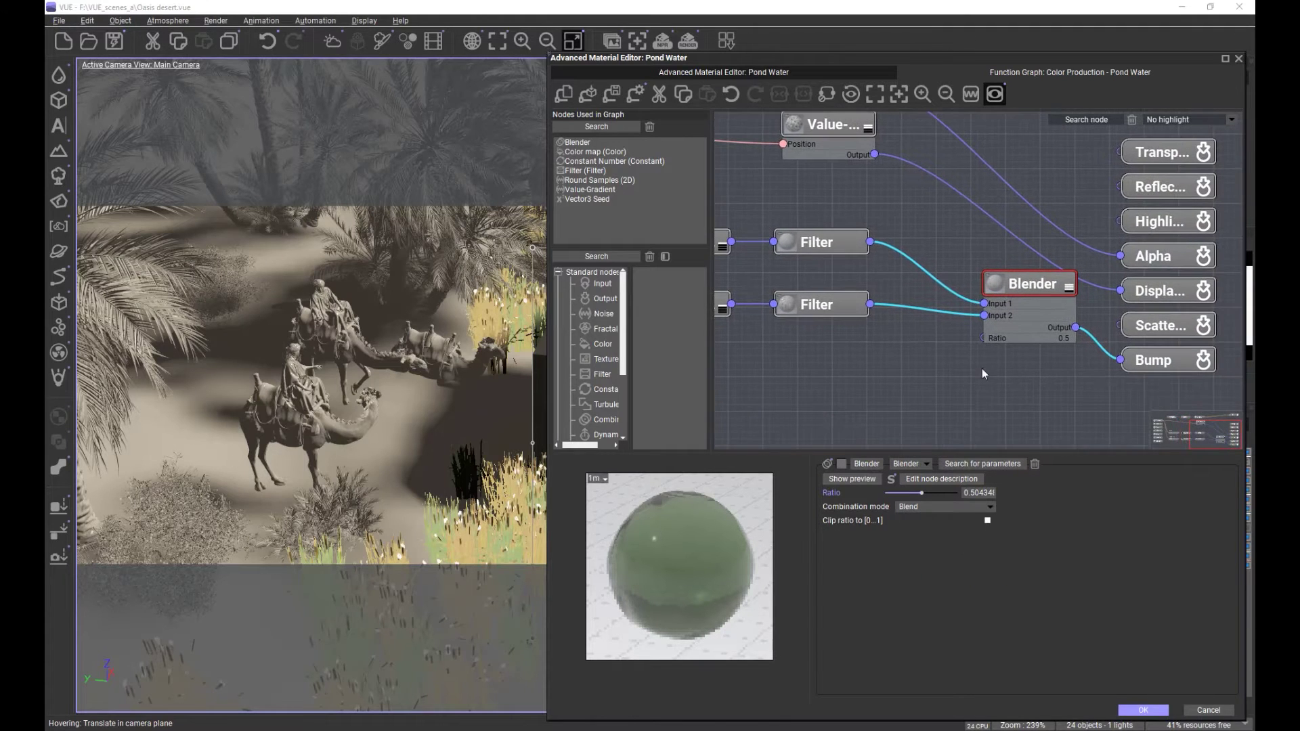
left_click(1068, 289)
left_click_drag(1031, 292, 1018, 355)
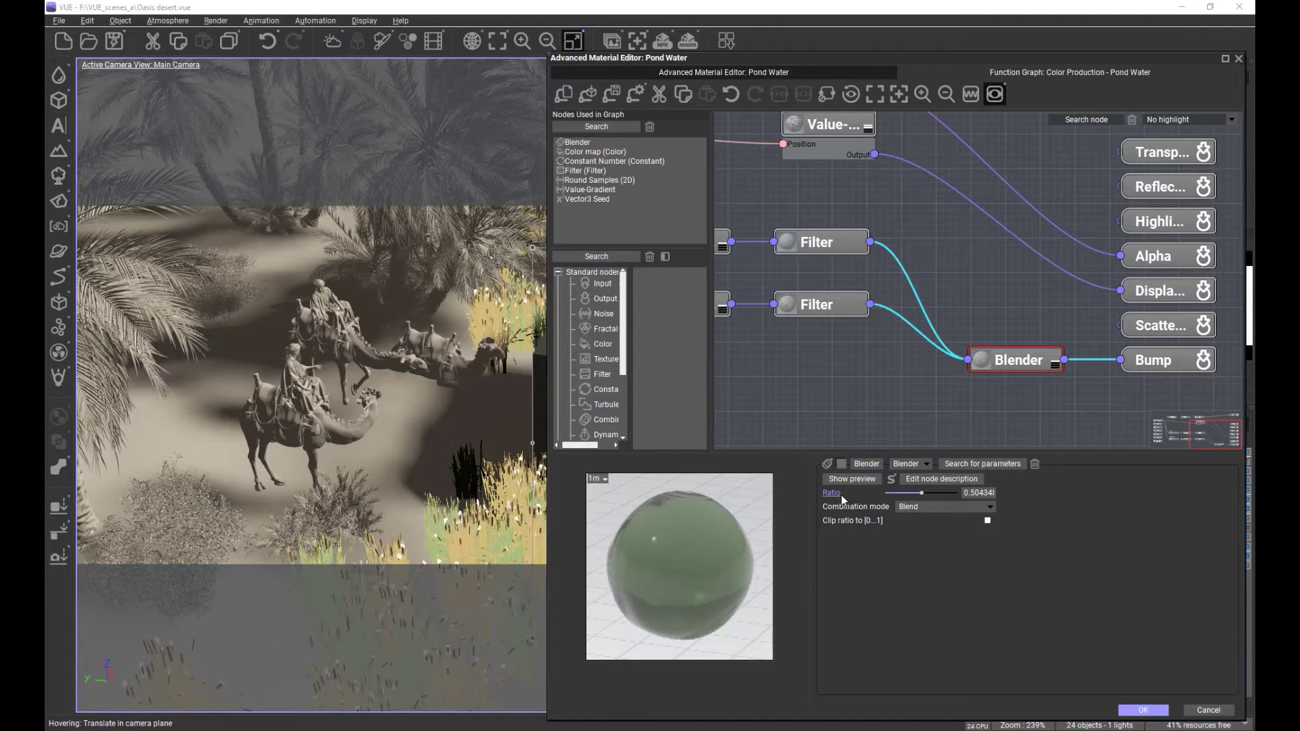
Step: Look over the material layers, then expand the Blender node in the function graph to see its inputs
left_click(786, 67)
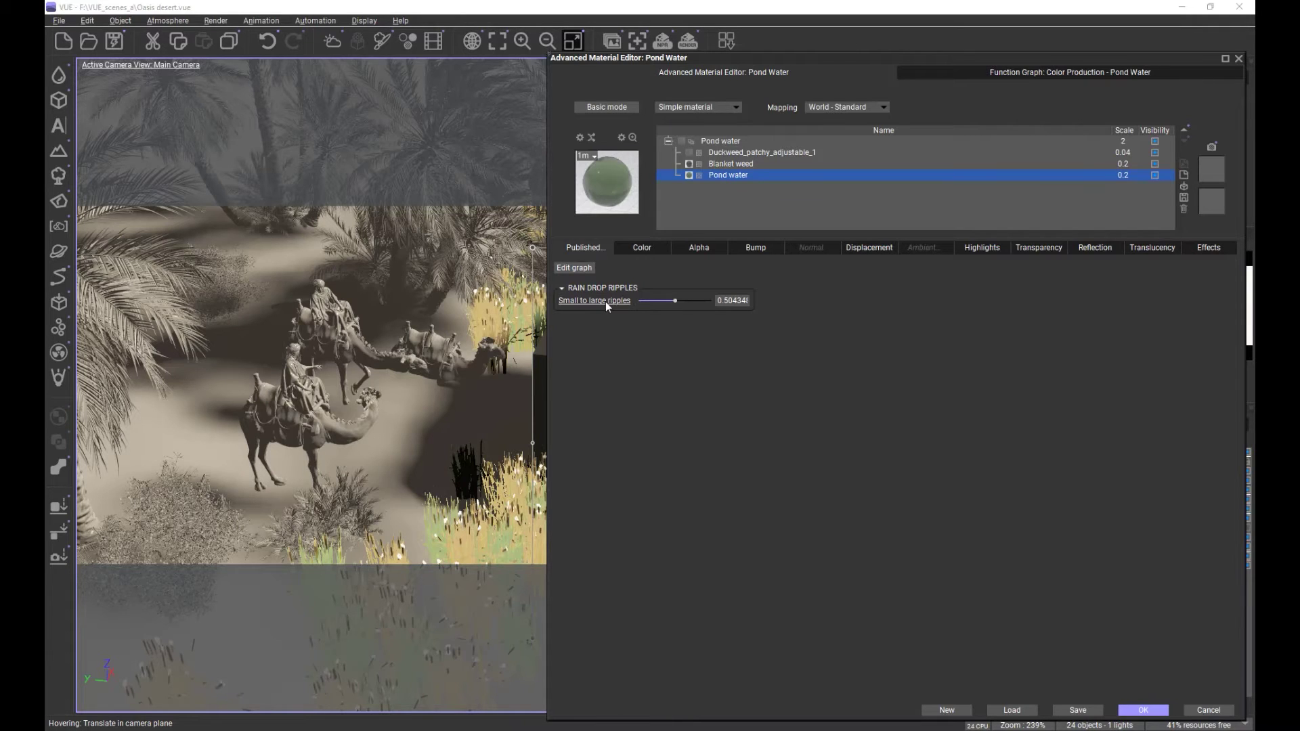
left_click(1013, 70)
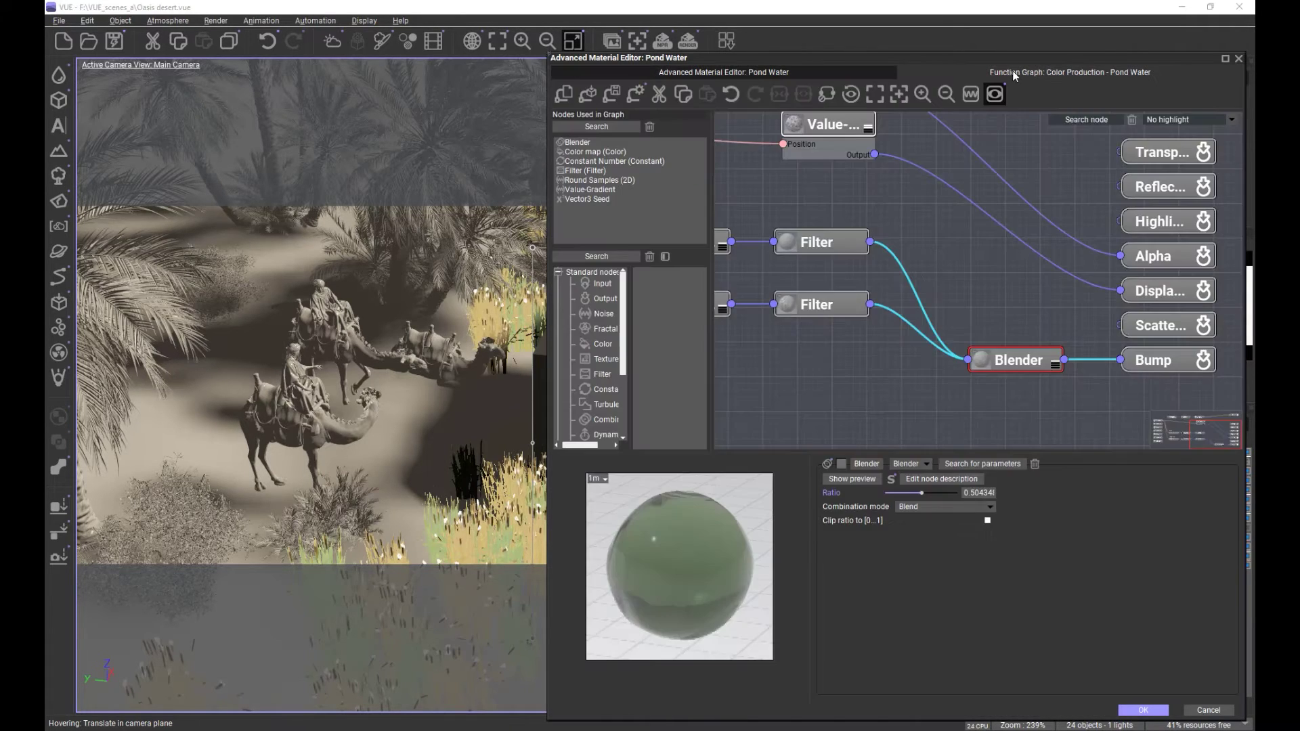
left_click(1055, 364)
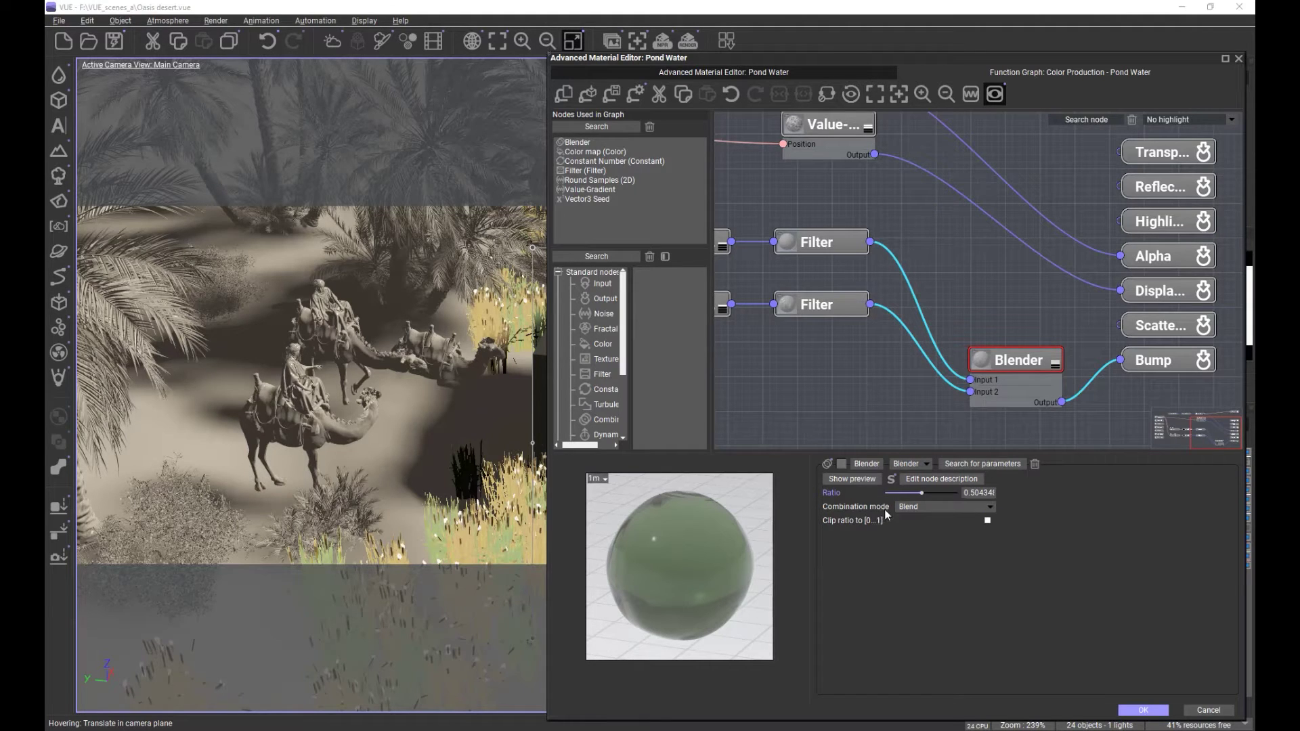
Step: Set Small to large ripples to about 0.48 (0.47826), check the bump settings, and close the editor
left_click(721, 72)
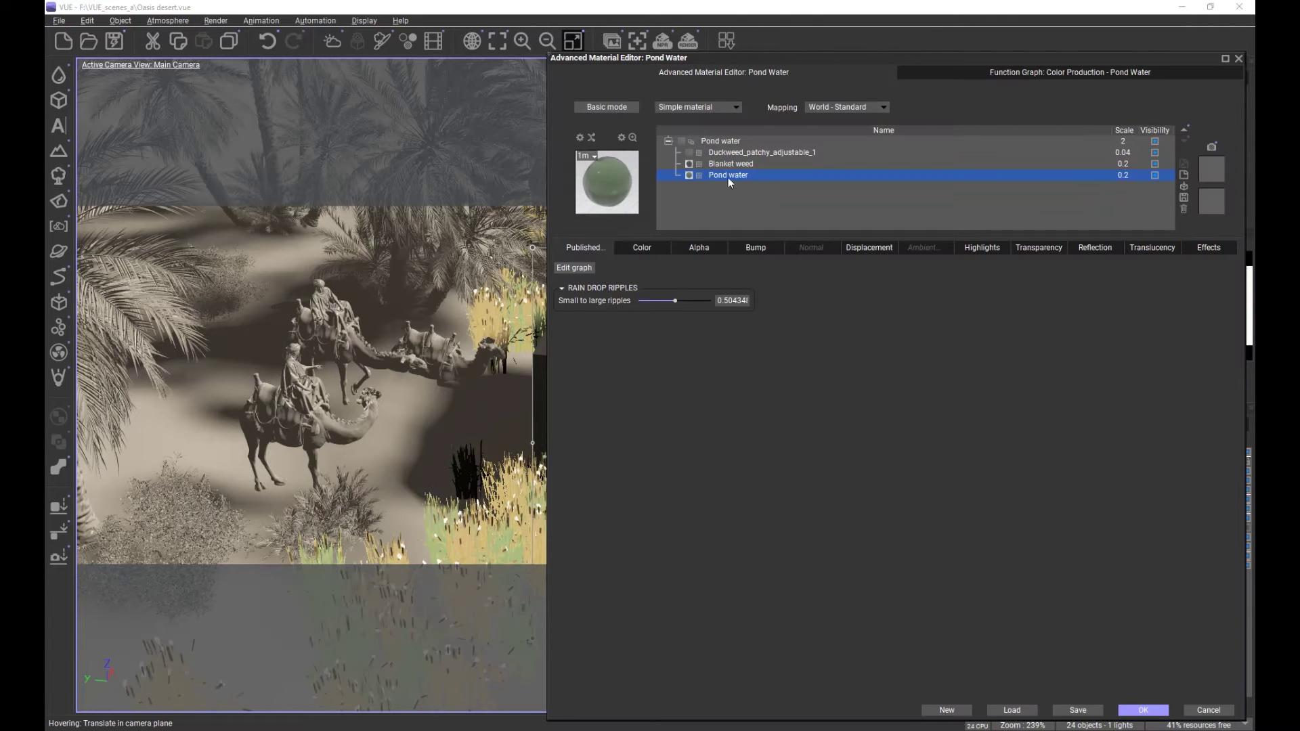
left_click_drag(682, 305, 638, 305)
left_click_drag(638, 301, 691, 300)
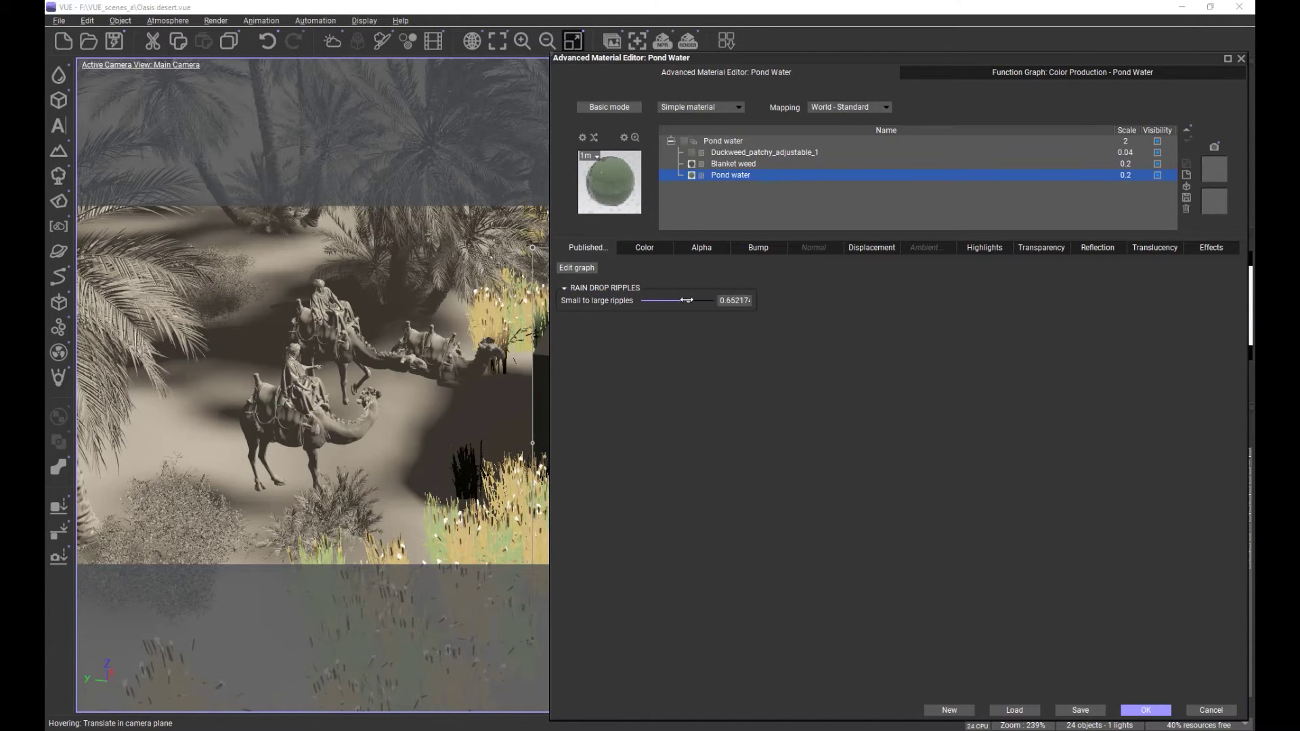
left_click_drag(686, 300, 675, 301)
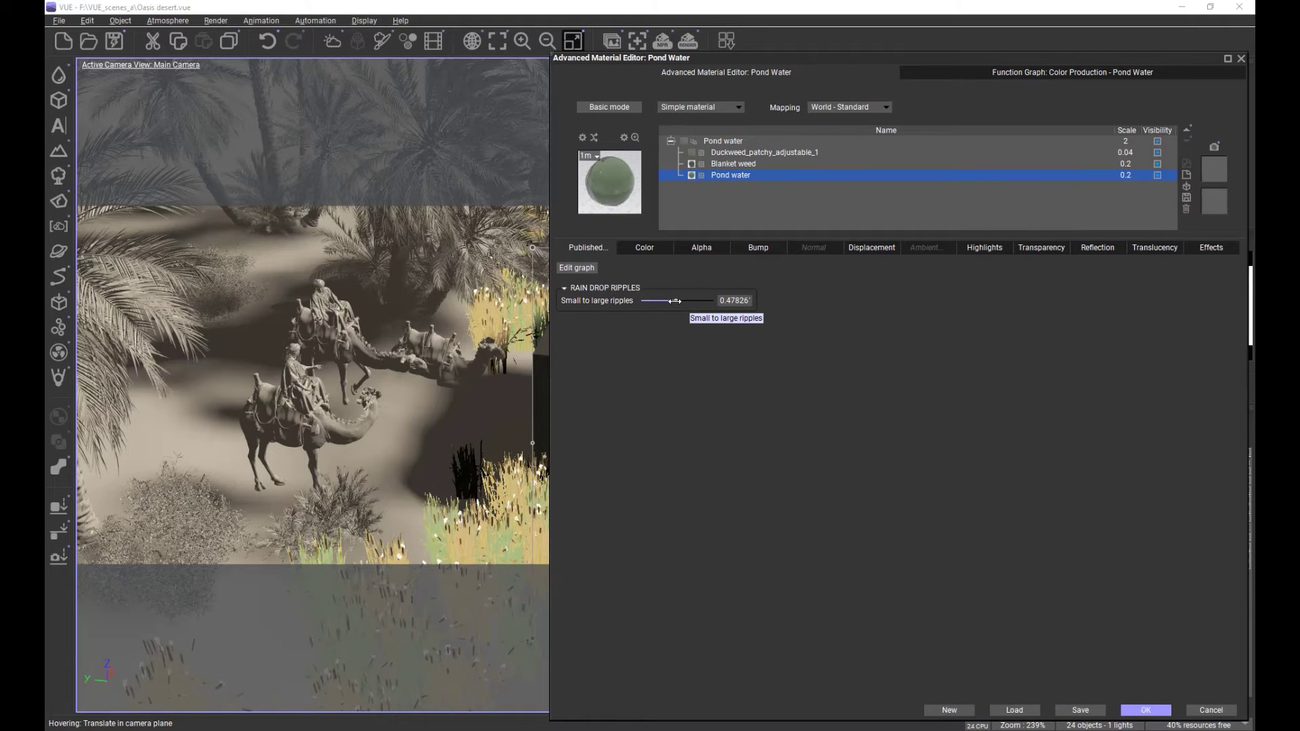
left_click(758, 248)
left_click(1161, 711)
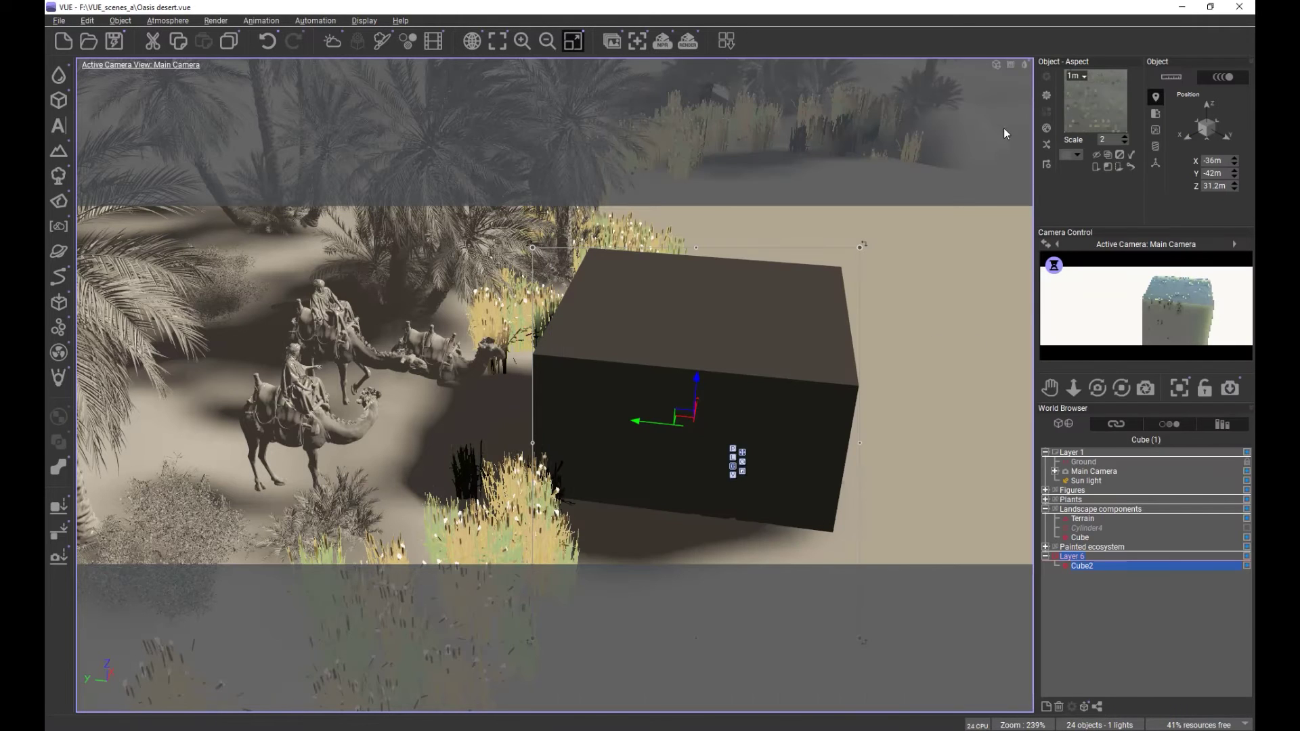
Step: Render a preview of the oasis camera view and close the Render Display when done
left_click(1024, 65)
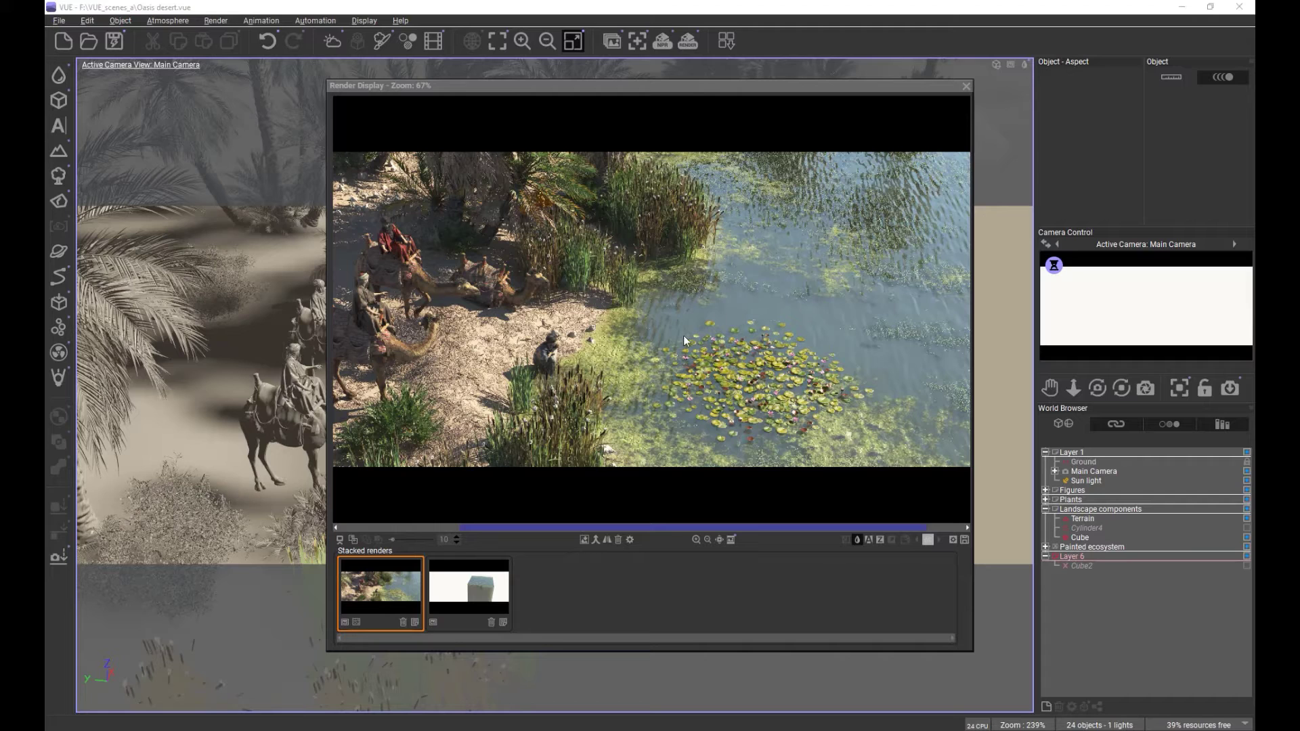
left_click(966, 86)
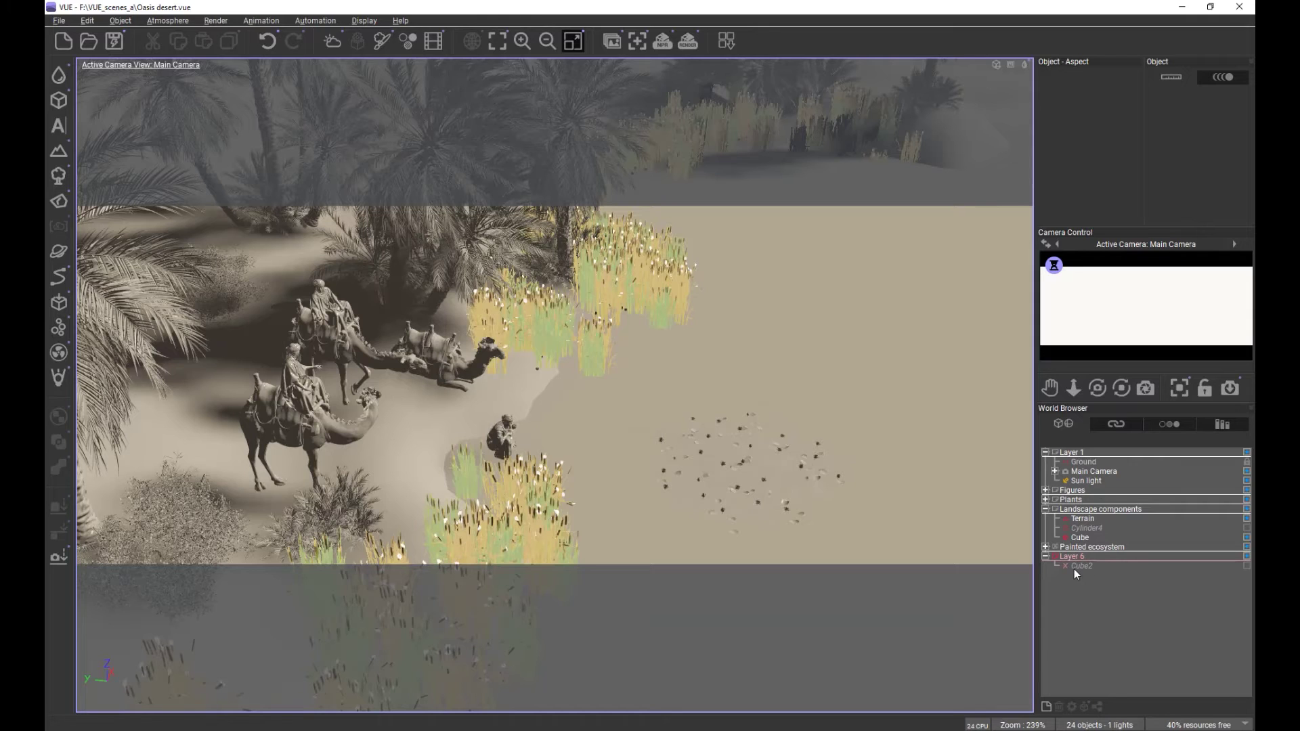
Step: Edit the Cube's Duckweed_patchy_adjustable material and show its Bump Production function graph
left_click(1080, 538)
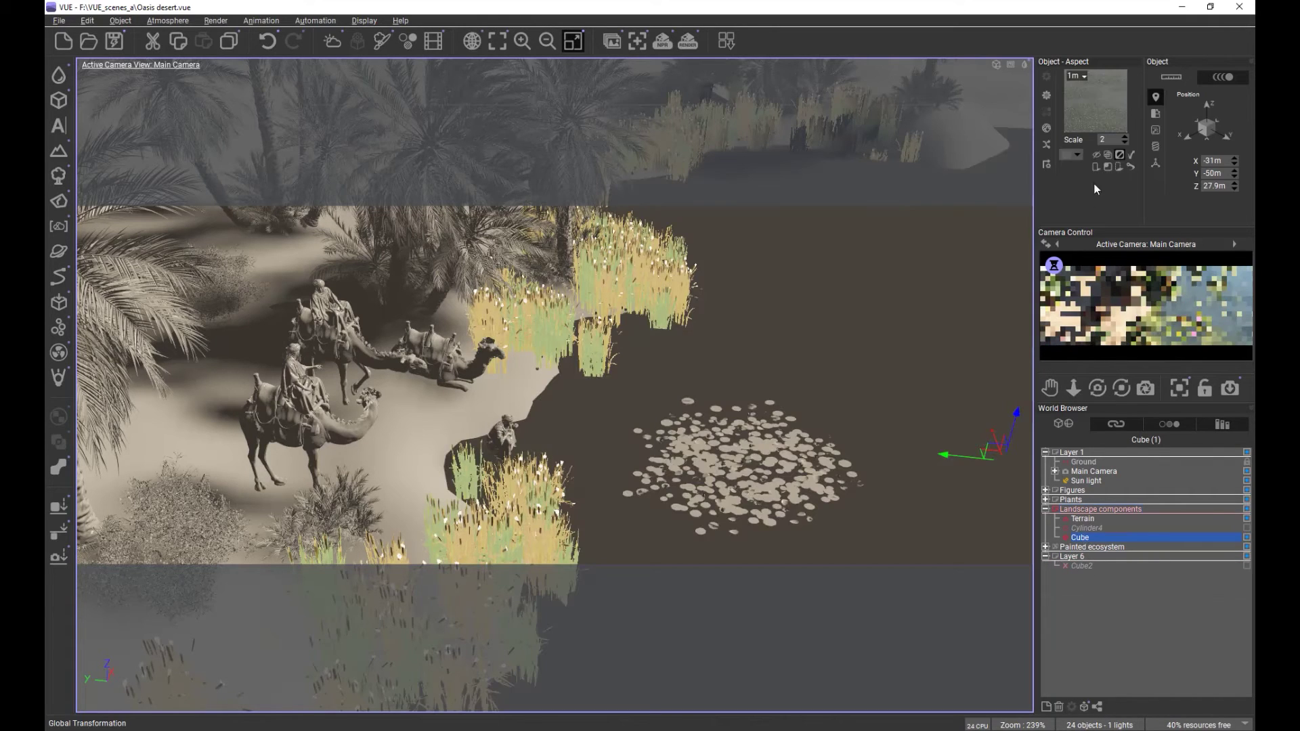
right_click(1090, 109)
left_click(1113, 113)
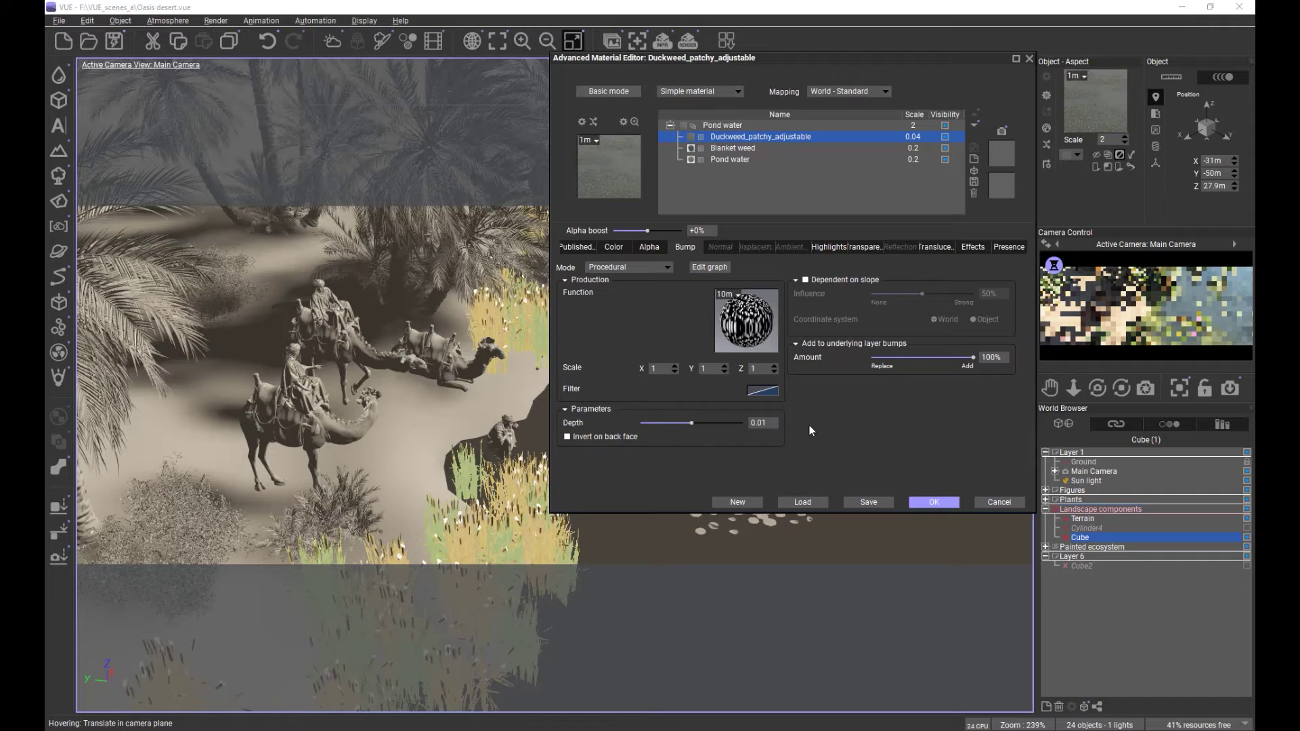
left_click(697, 268)
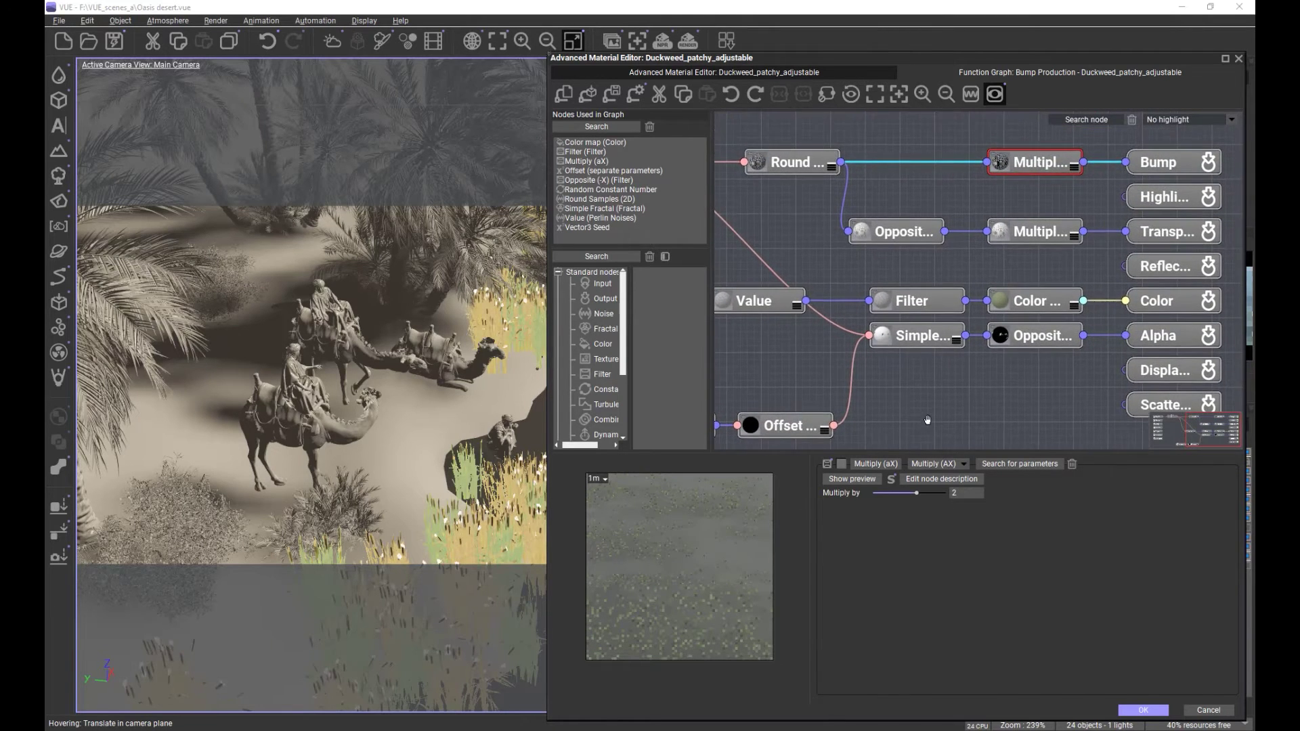
Step: Inspect the Opposite node, then Round Samples (2D): scale 2.2cm, size 0.5, round shape
left_click_drag(956, 400, 961, 393)
left_click(929, 204)
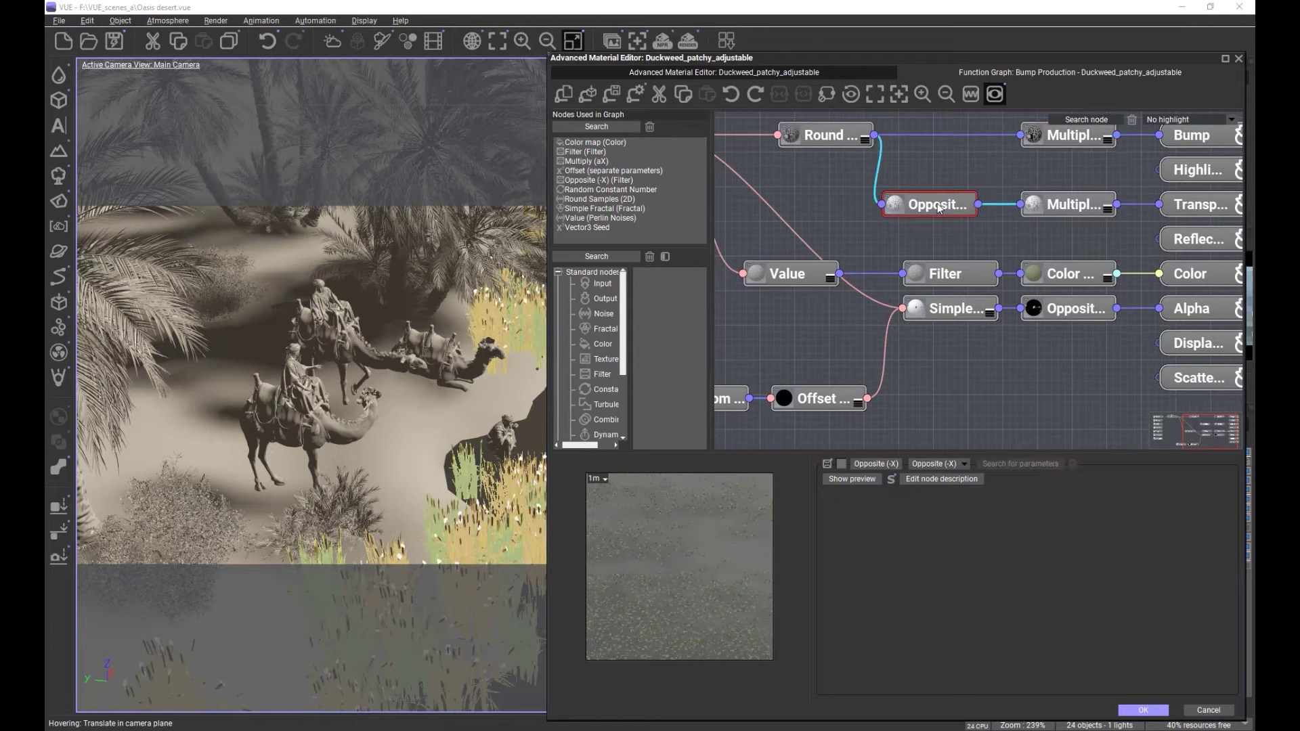
left_click_drag(854, 186, 892, 251)
left_click(909, 181)
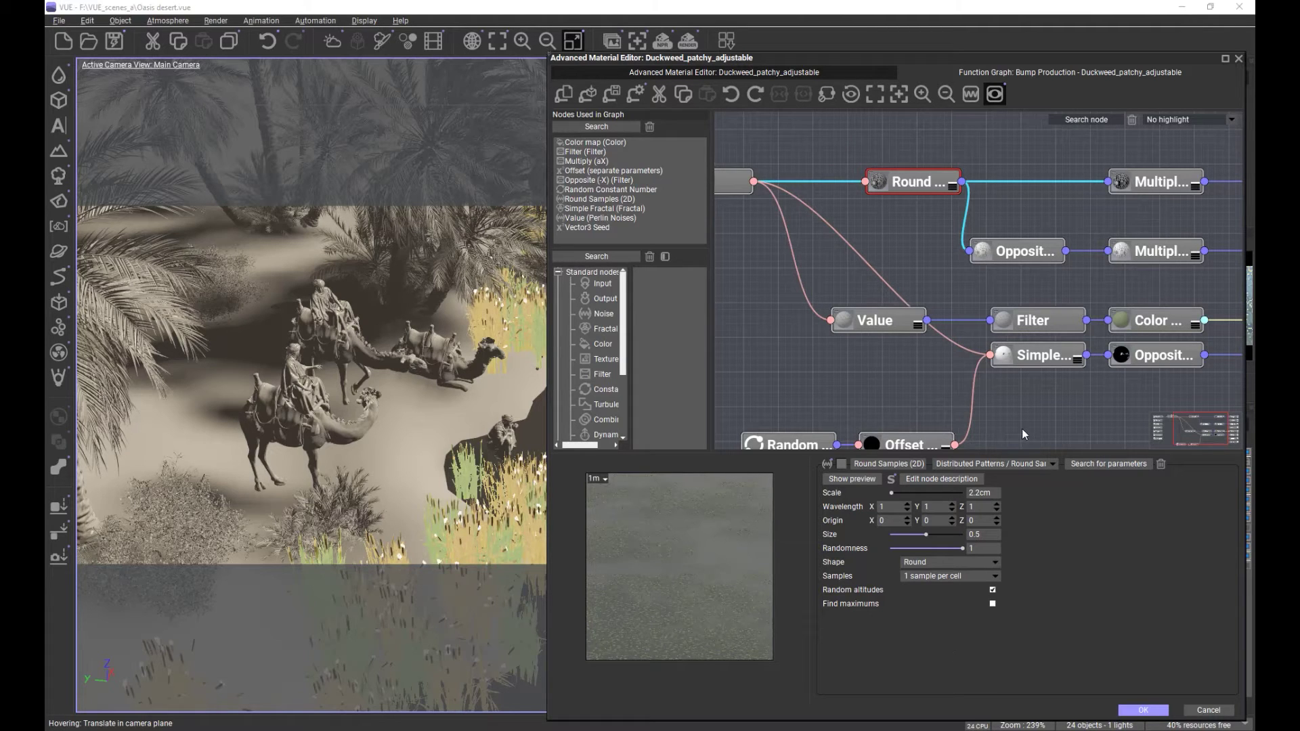
right_click_drag(890, 384, 873, 374)
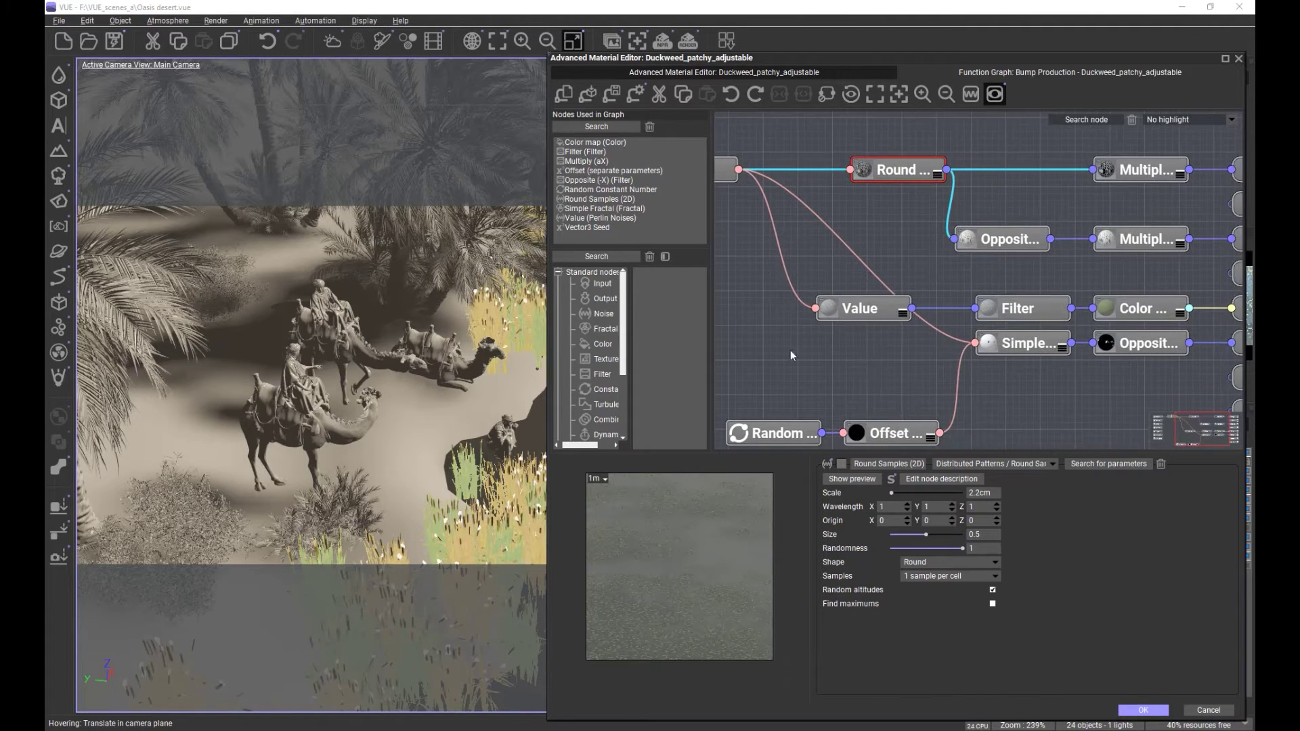
right_click_drag(779, 354, 775, 365)
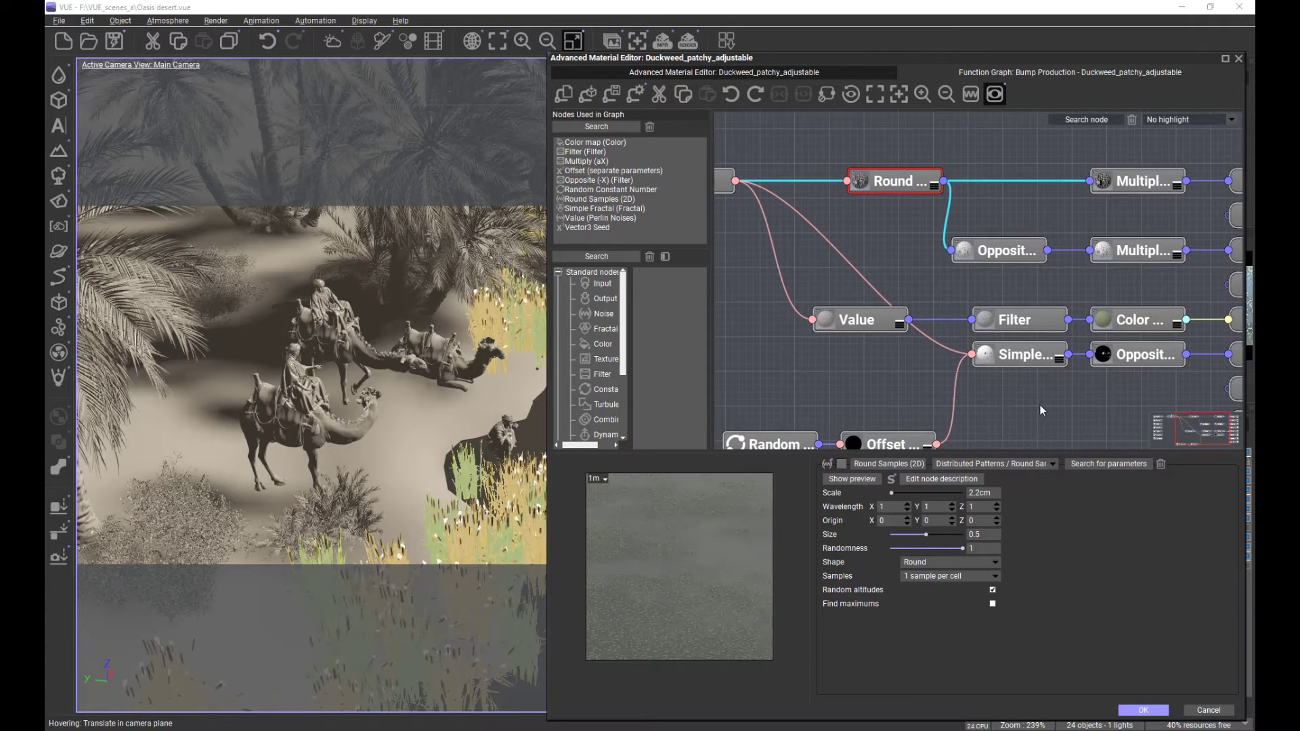
right_click_drag(1034, 398, 1003, 326)
right_click_drag(878, 411, 873, 441)
right_click_drag(989, 363, 969, 388)
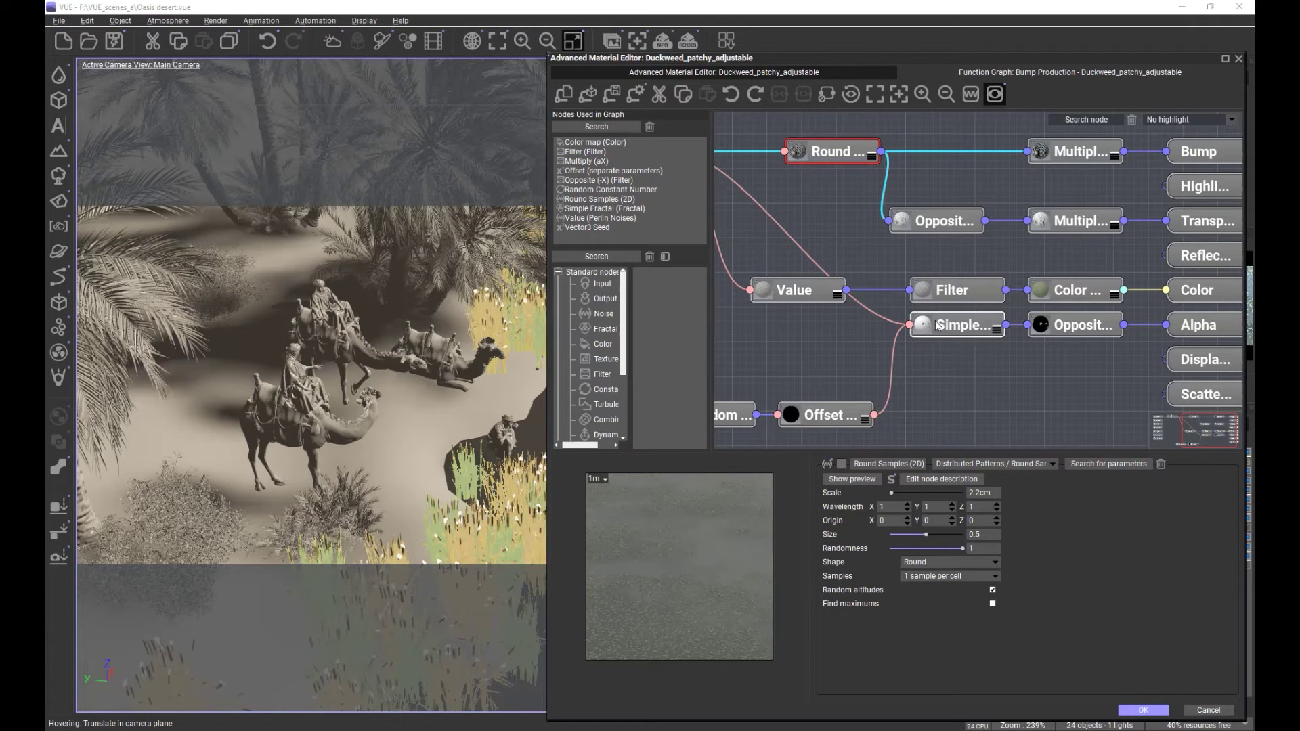
Step: Preview the Simple Fractal node (Perlin Noises/Gradient, gain 10) and survey its connected nodes and outputs
left_click(958, 326)
left_click(852, 479)
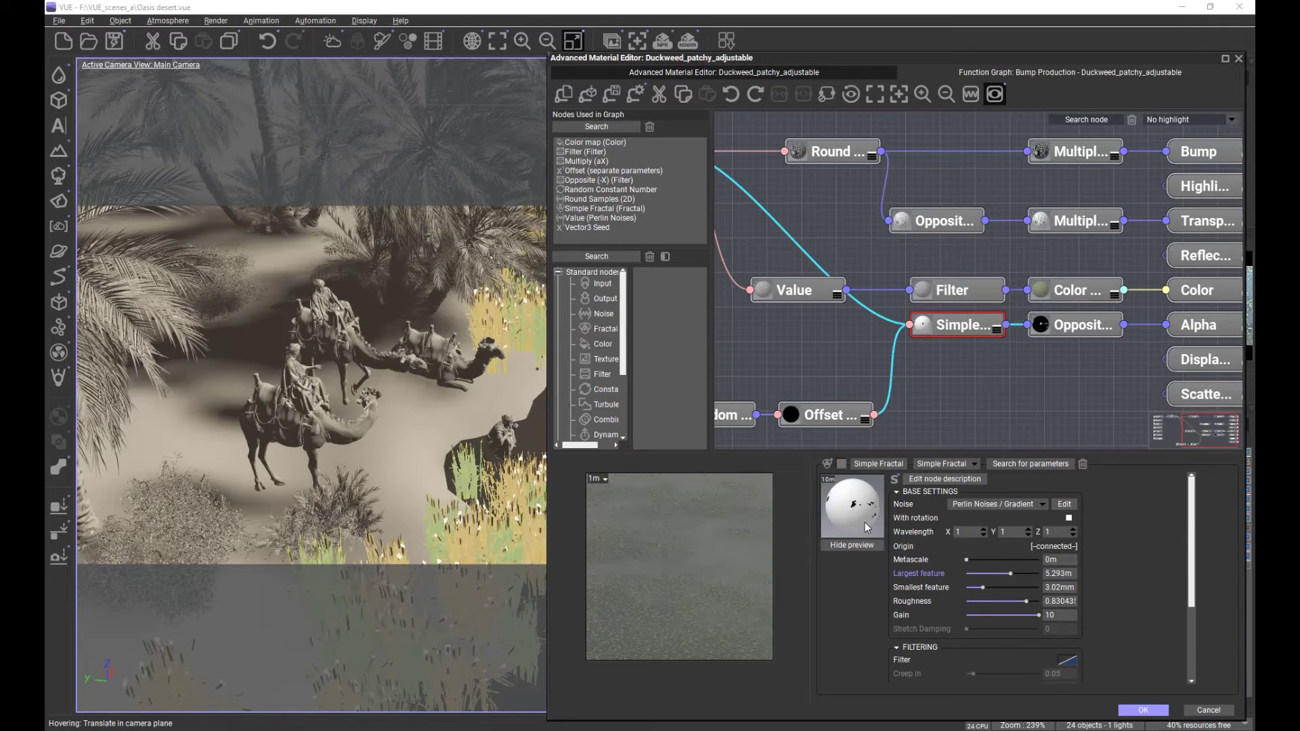
middle_click_drag(765, 246, 881, 293)
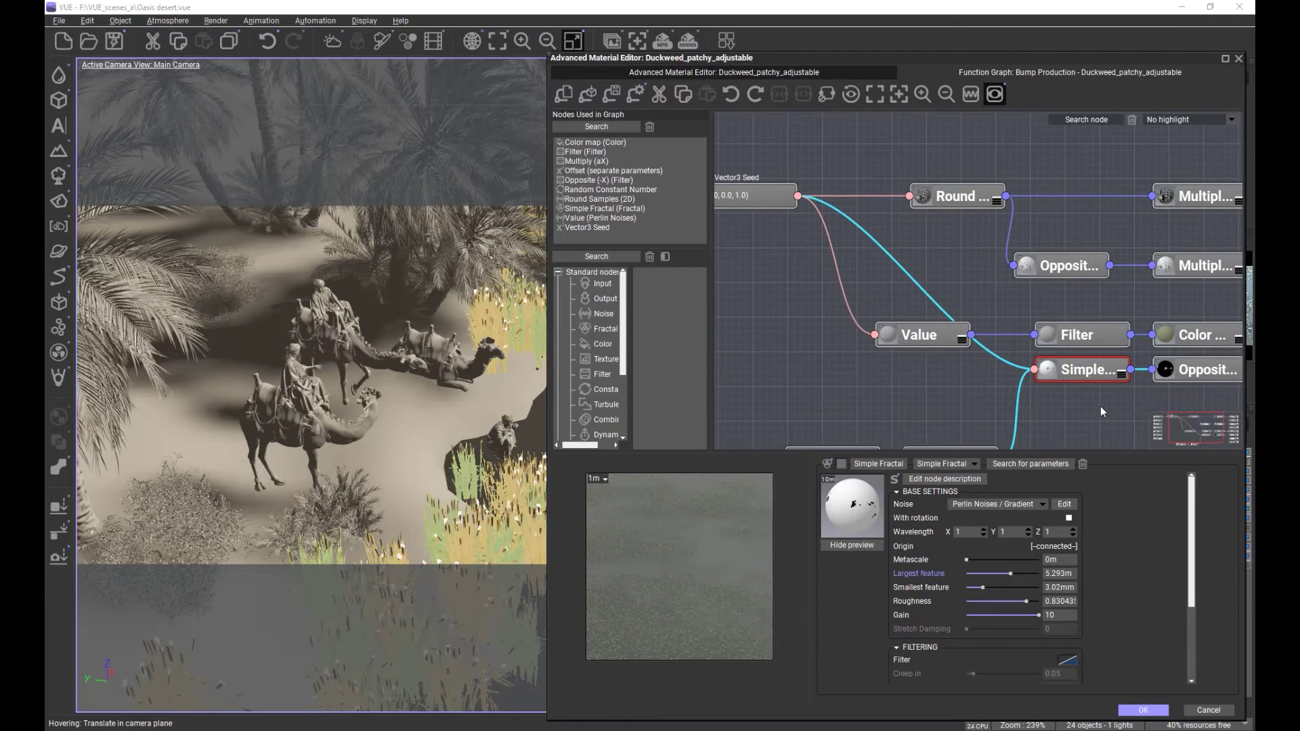
middle_click_drag(1099, 406, 962, 375)
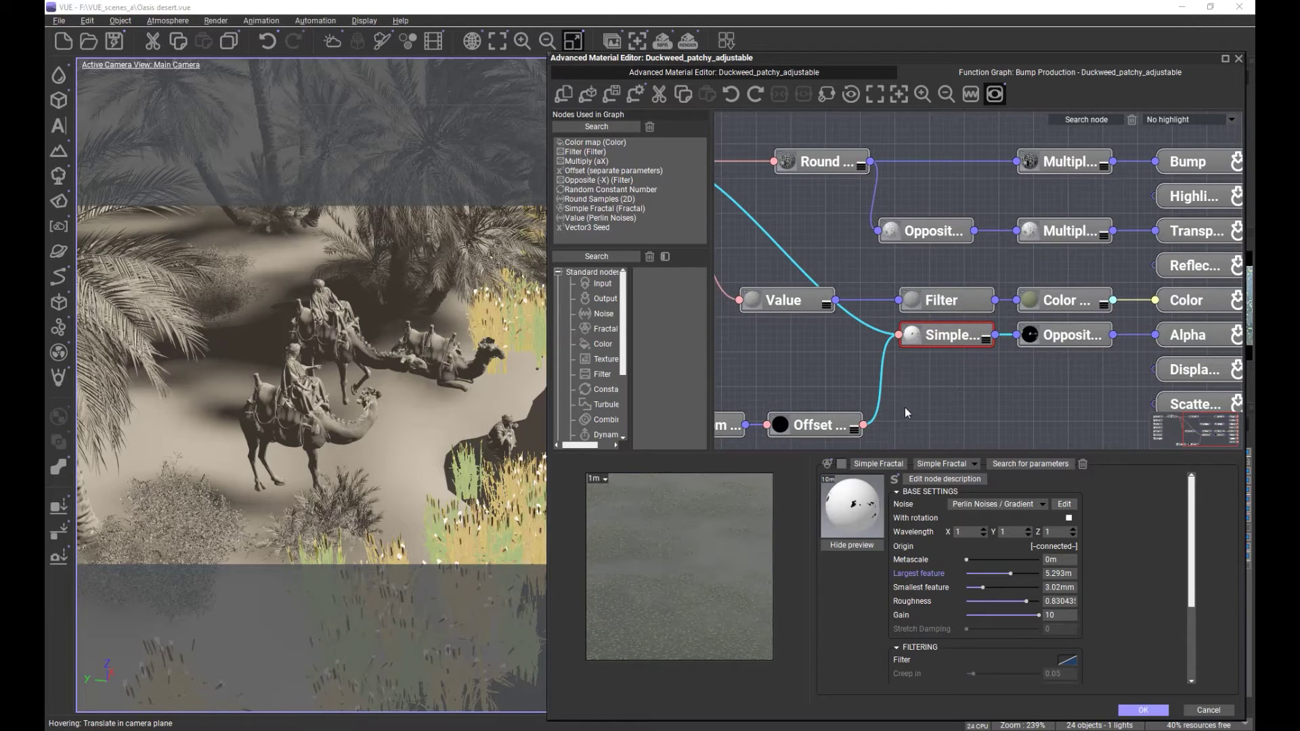
middle_click_drag(921, 406, 962, 355)
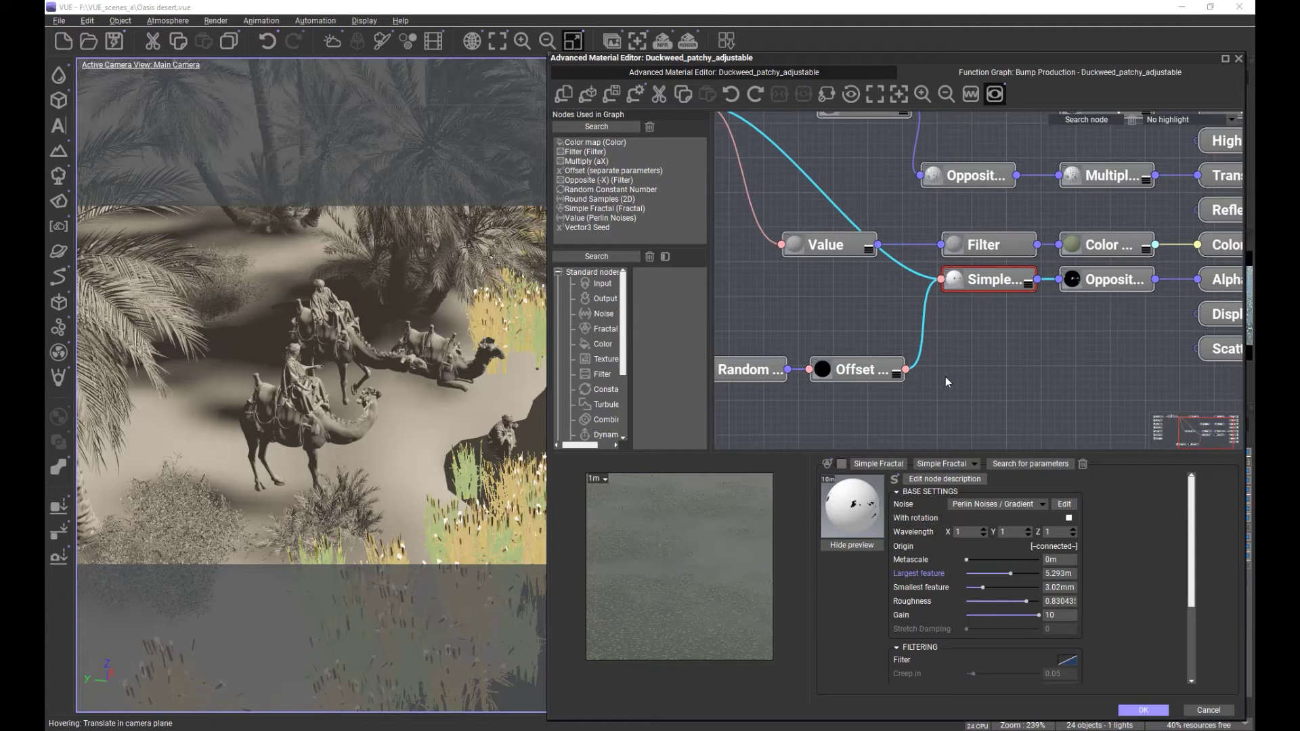
middle_click_drag(1079, 341, 976, 377)
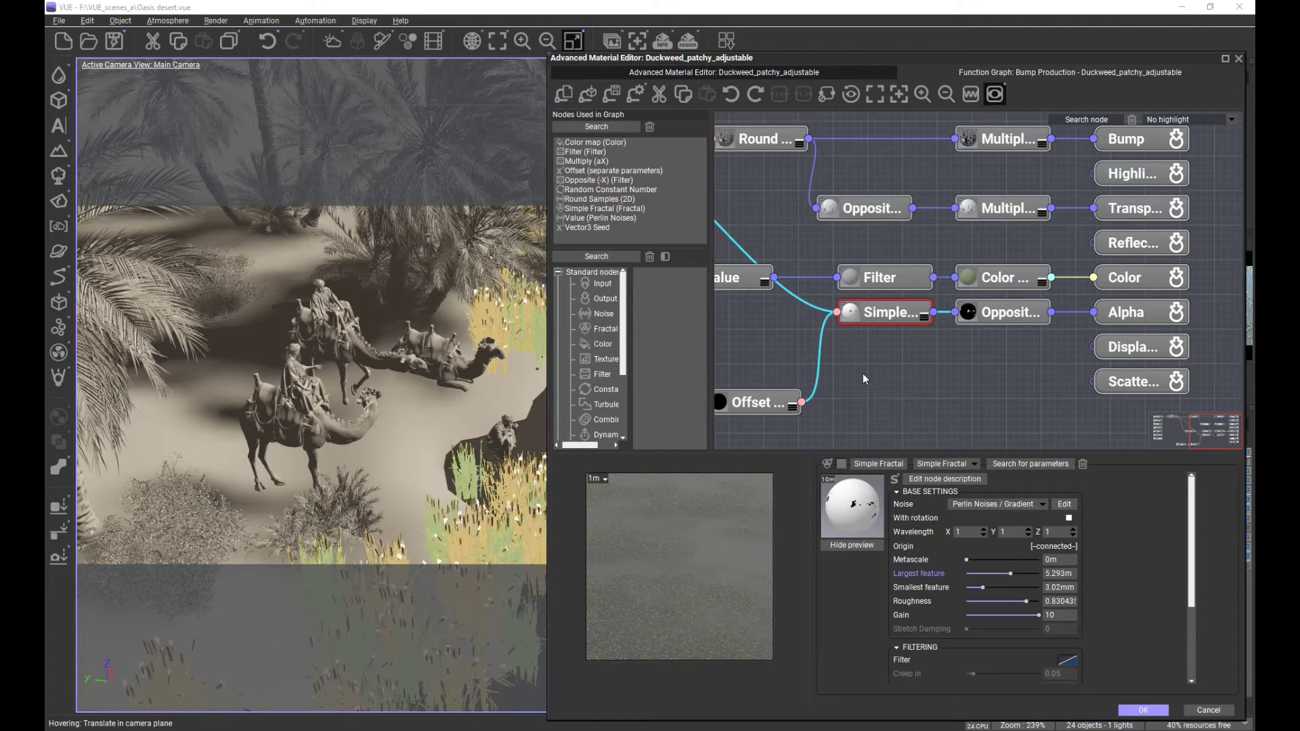
right_click_drag(863, 374, 902, 368)
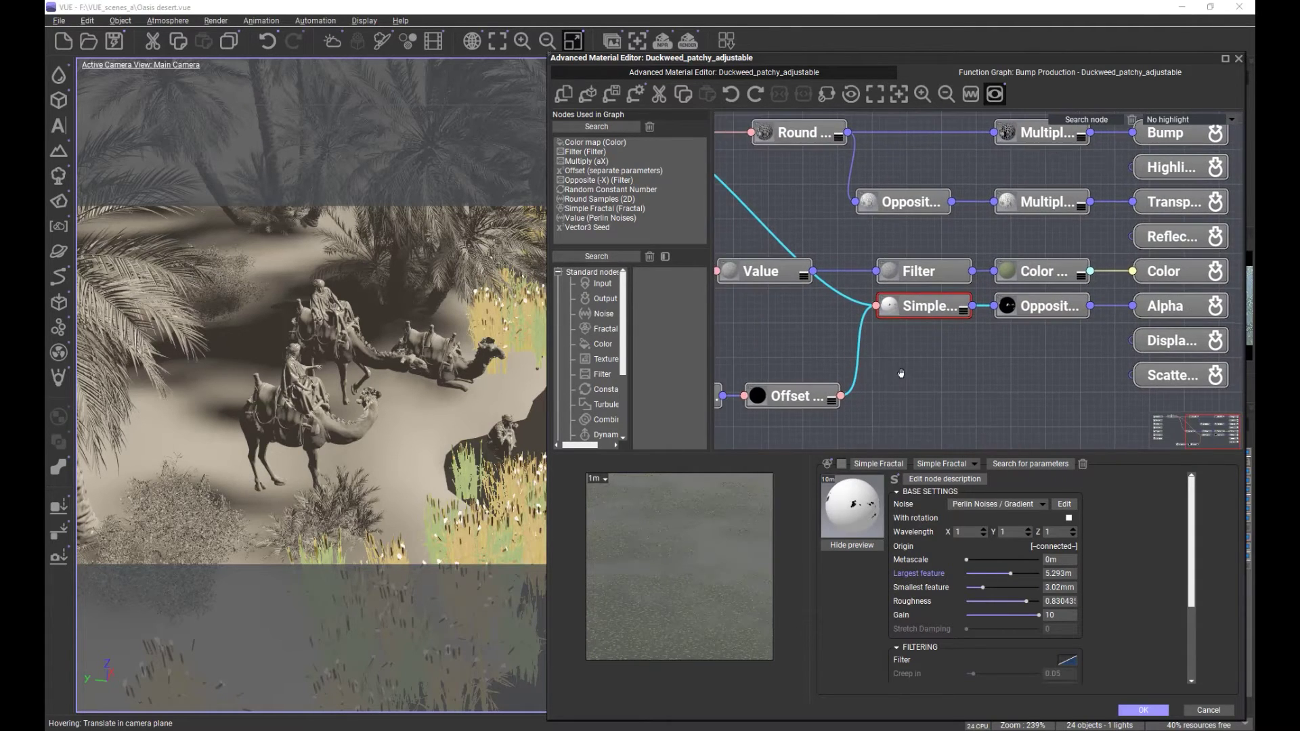
Step: Open the Color node's pale green colour map in the Color Map Editor and cancel without changes
left_click(1049, 276)
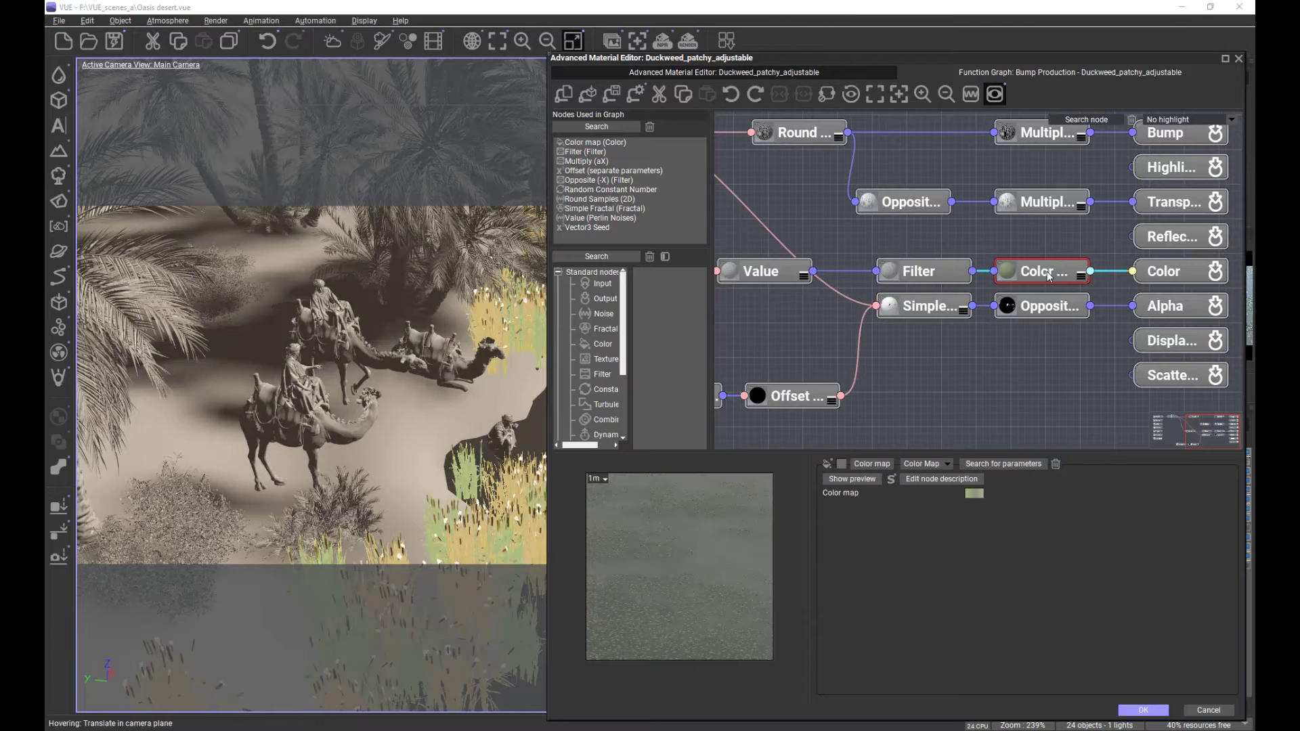
right_click(972, 494)
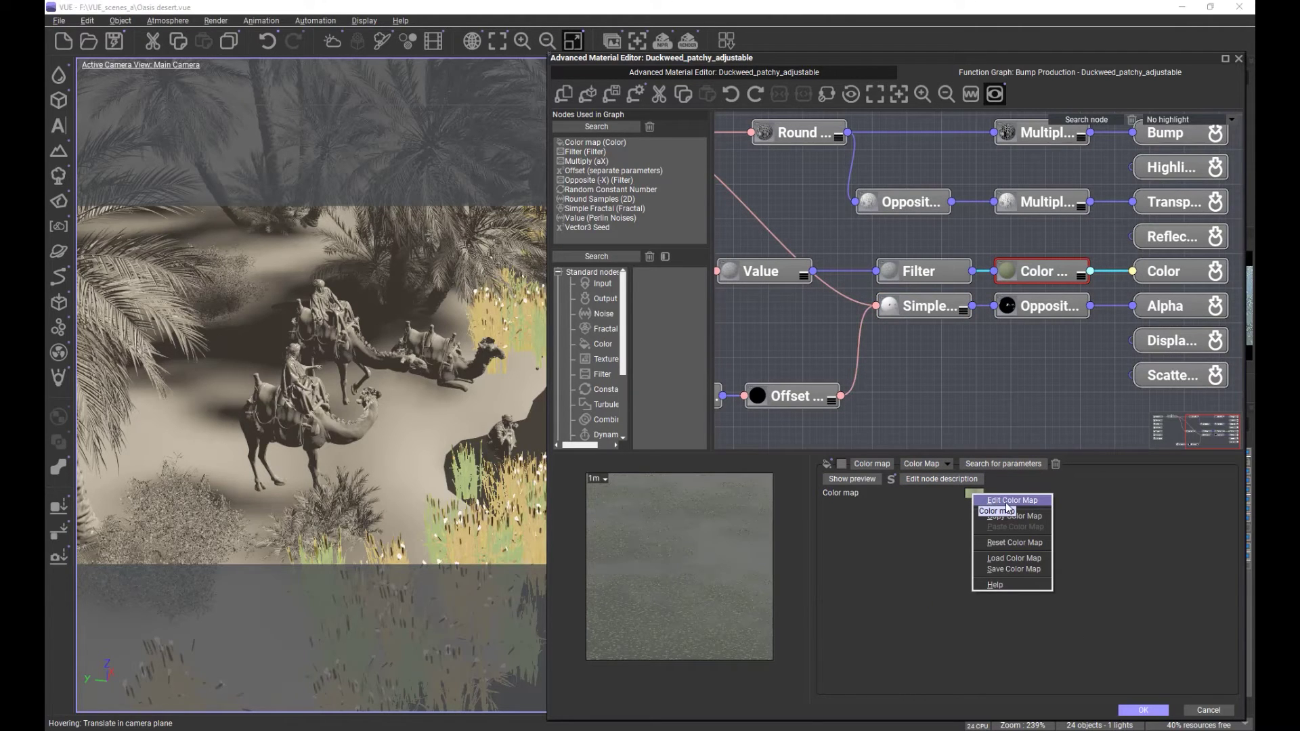
left_click(1006, 501)
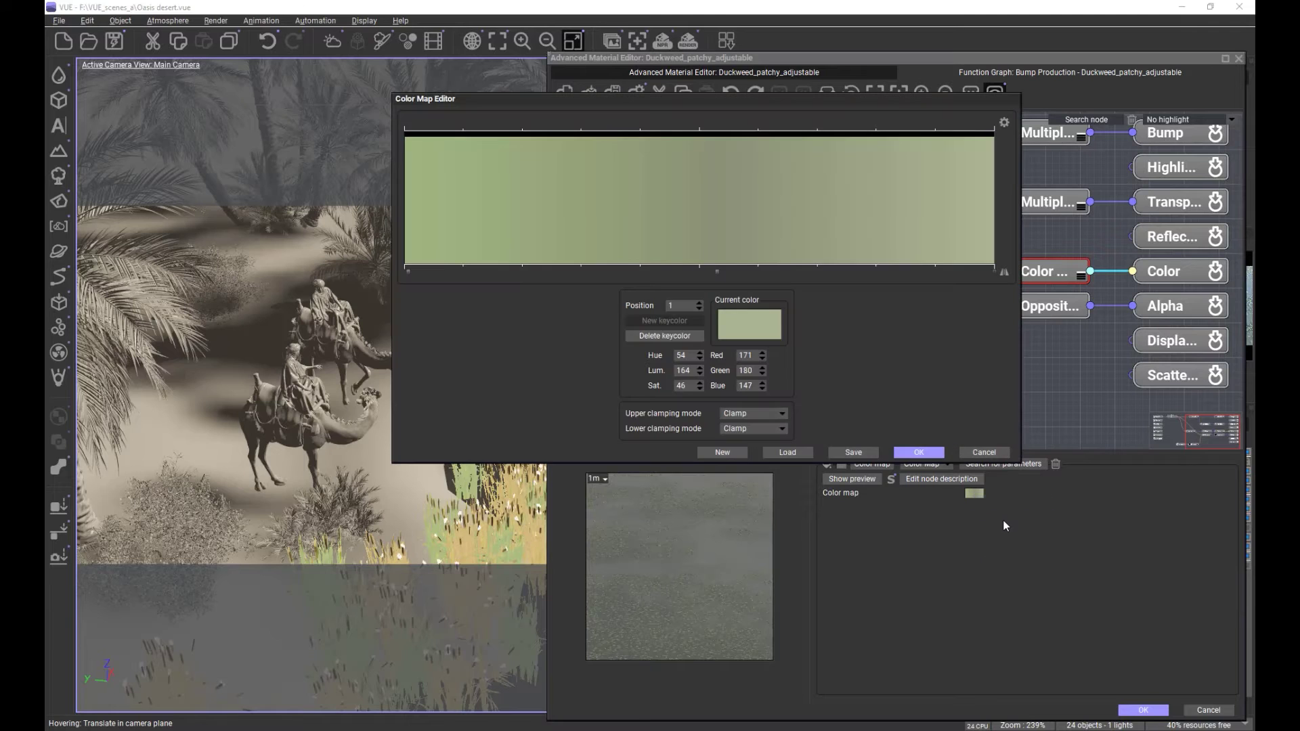
left_click(988, 453)
left_click_drag(955, 359, 980, 400)
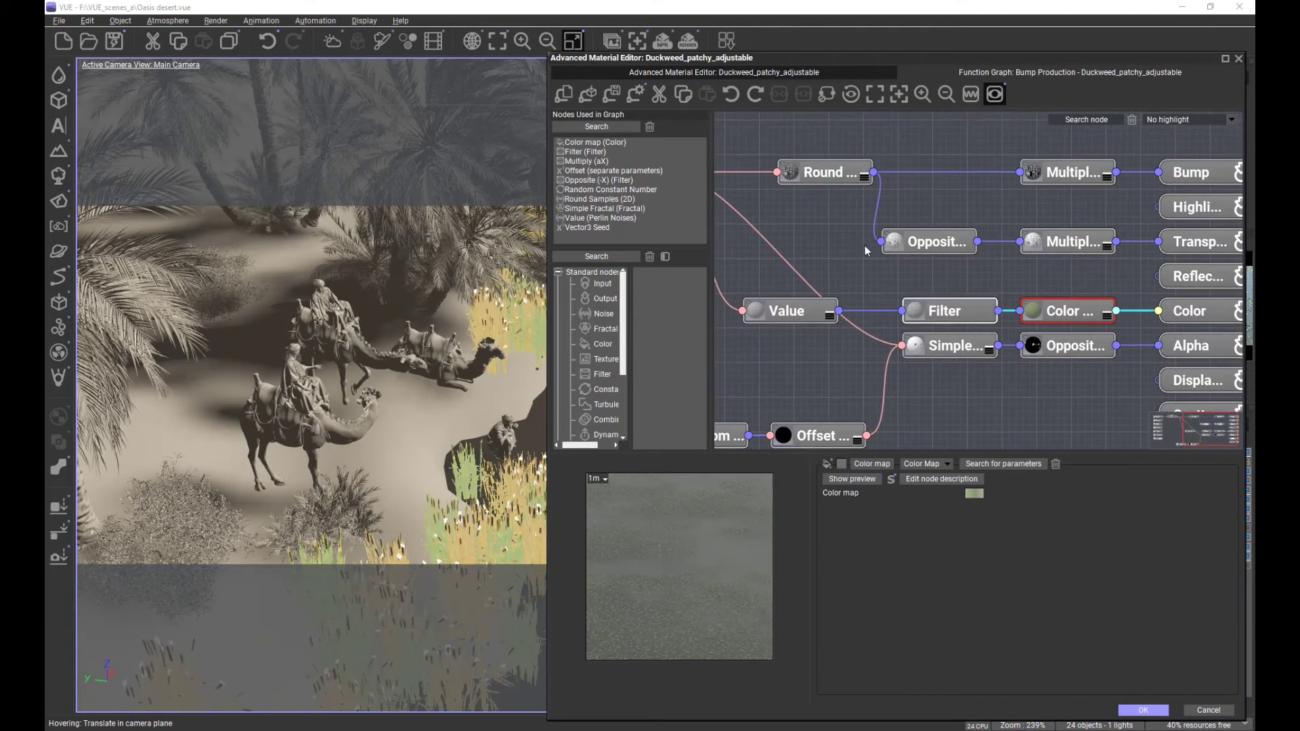
Step: Inspect the Round Samples, Offset and Random Constant Number nodes in the bump graph
left_click(825, 177)
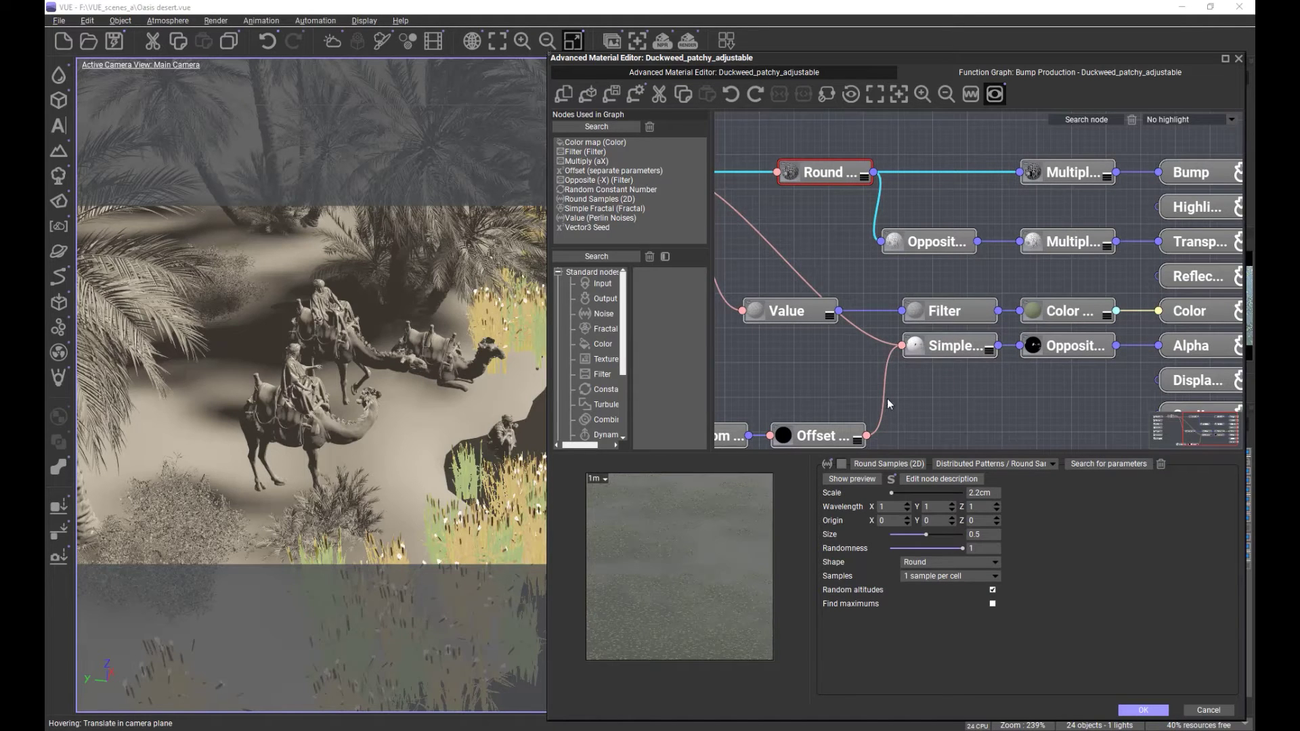
left_click_drag(859, 398, 925, 349)
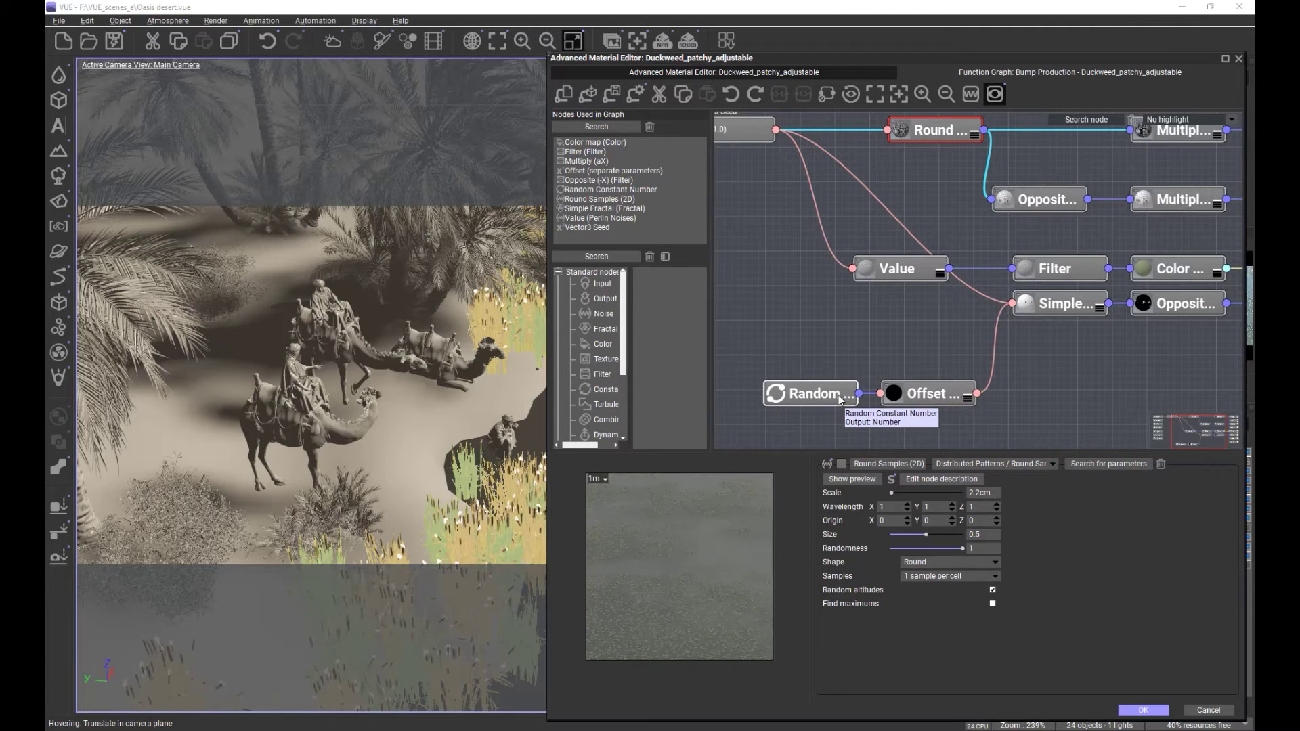
left_click(922, 397)
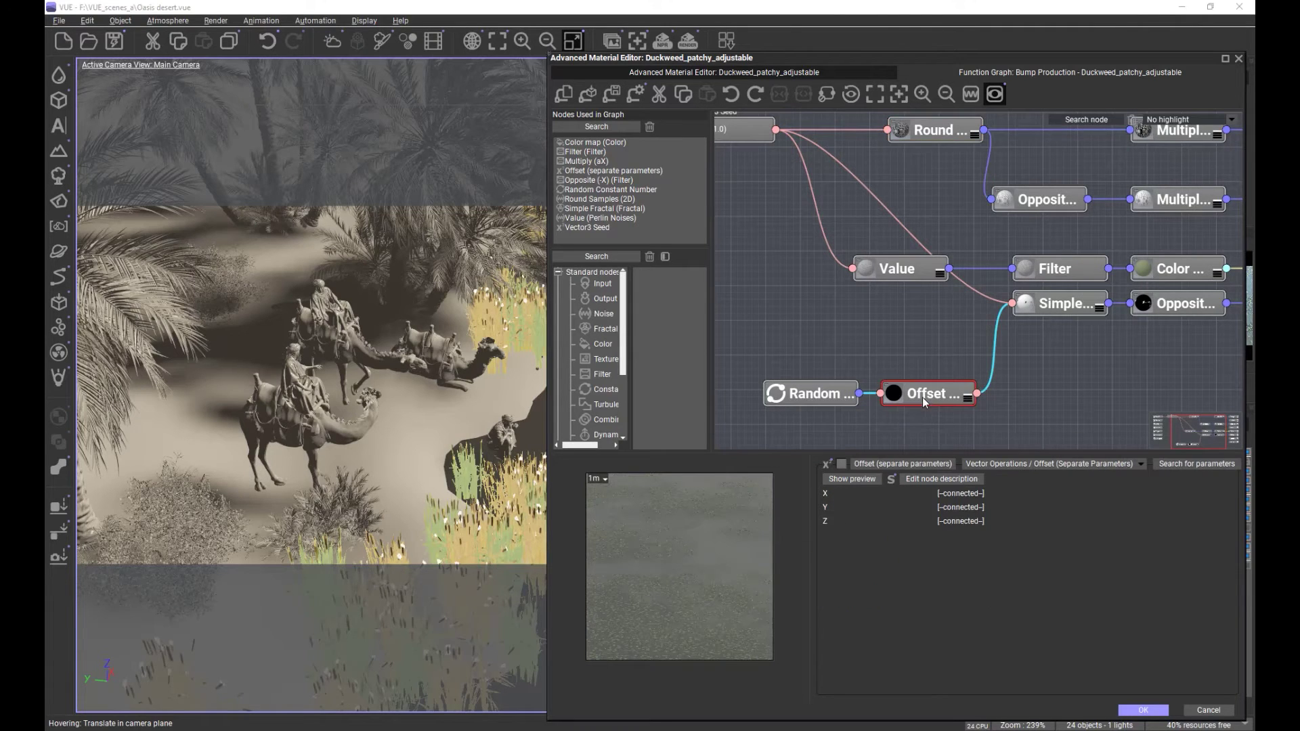
left_click(840, 400)
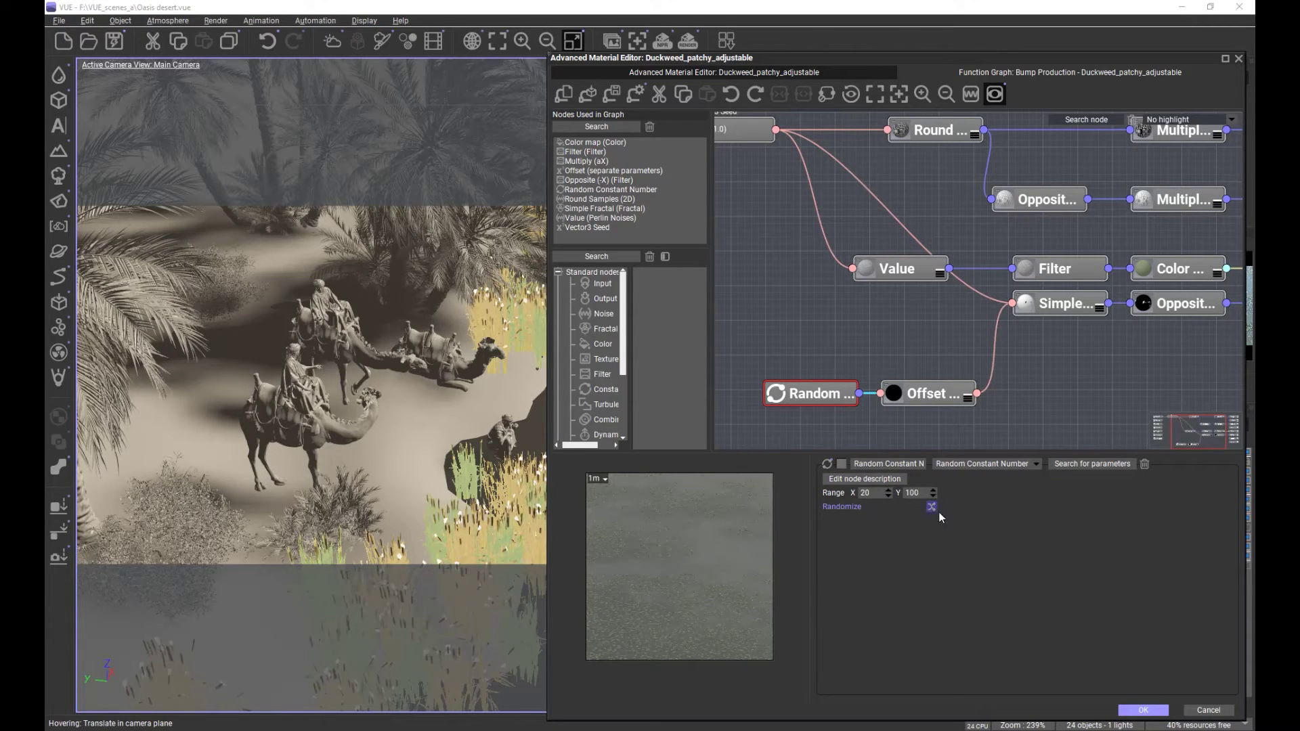
Step: Check the published Spread parameter (Adjustable 66.1625) and recheck the Simple Fractal and Round Samples nodes
left_click(743, 72)
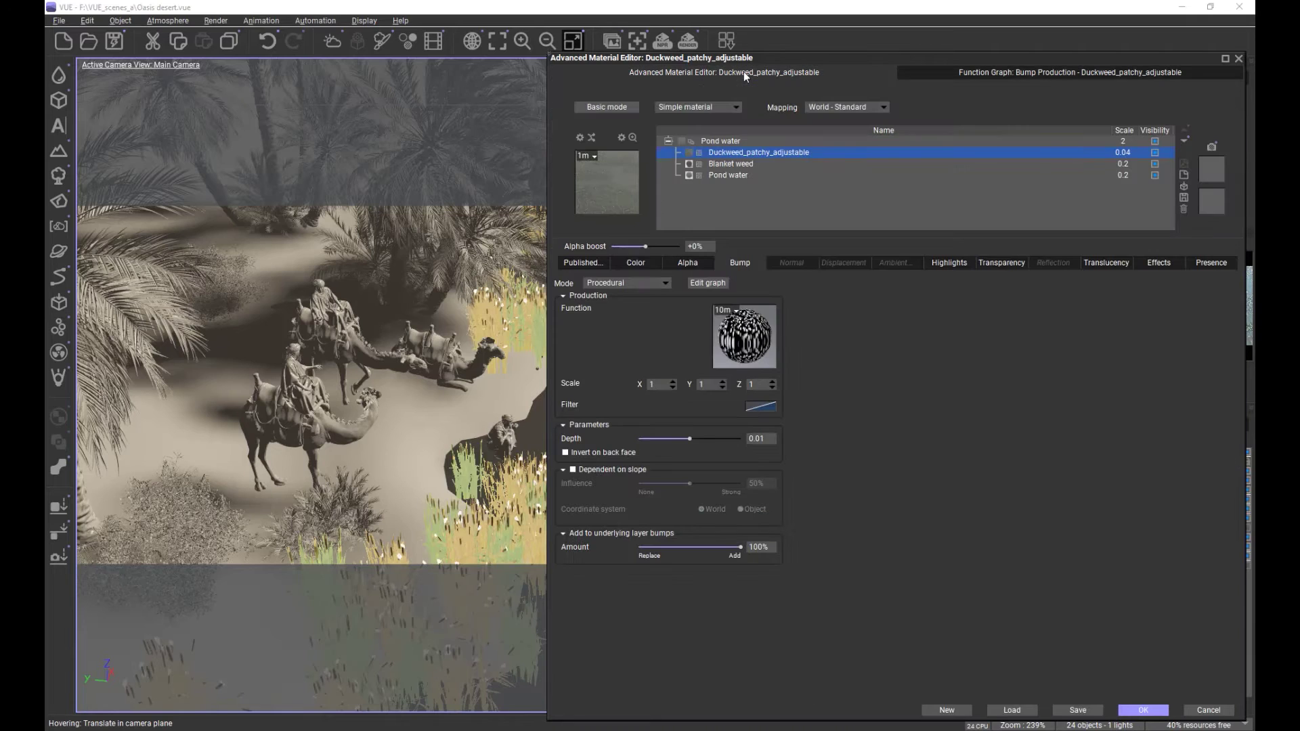
left_click(576, 265)
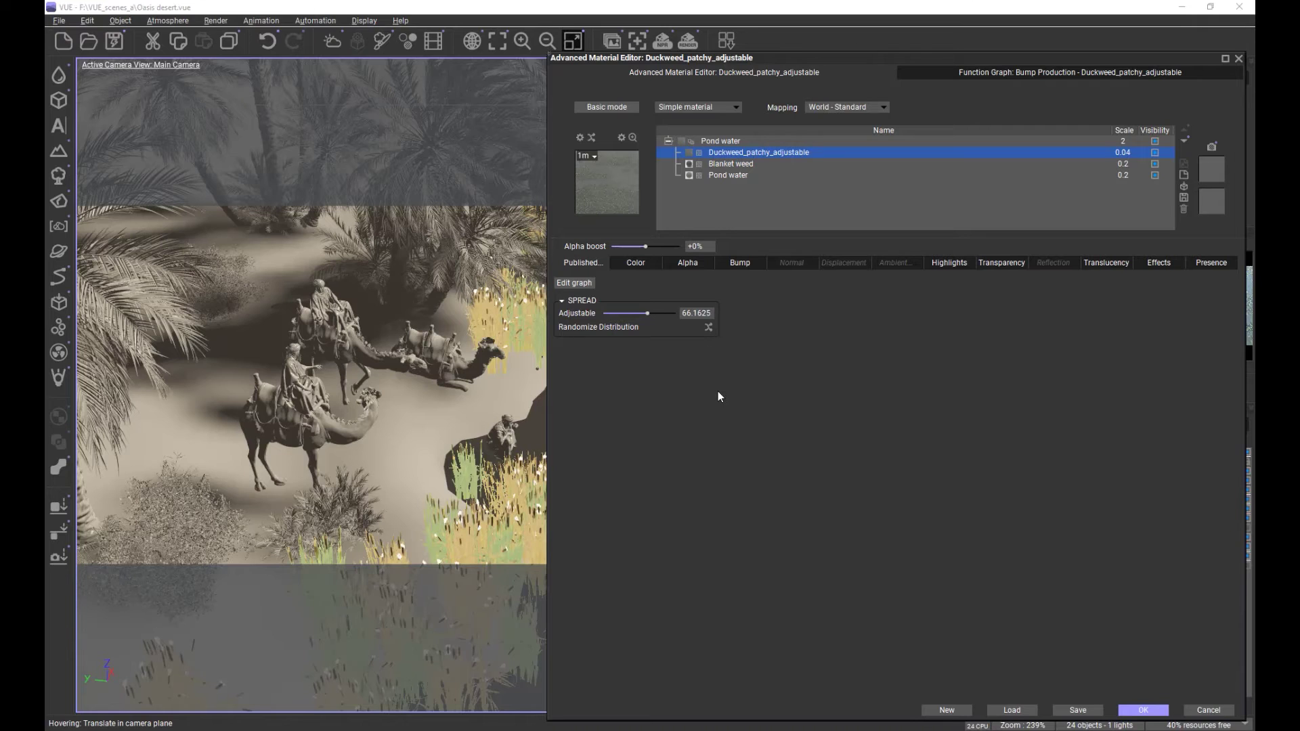
left_click(1025, 72)
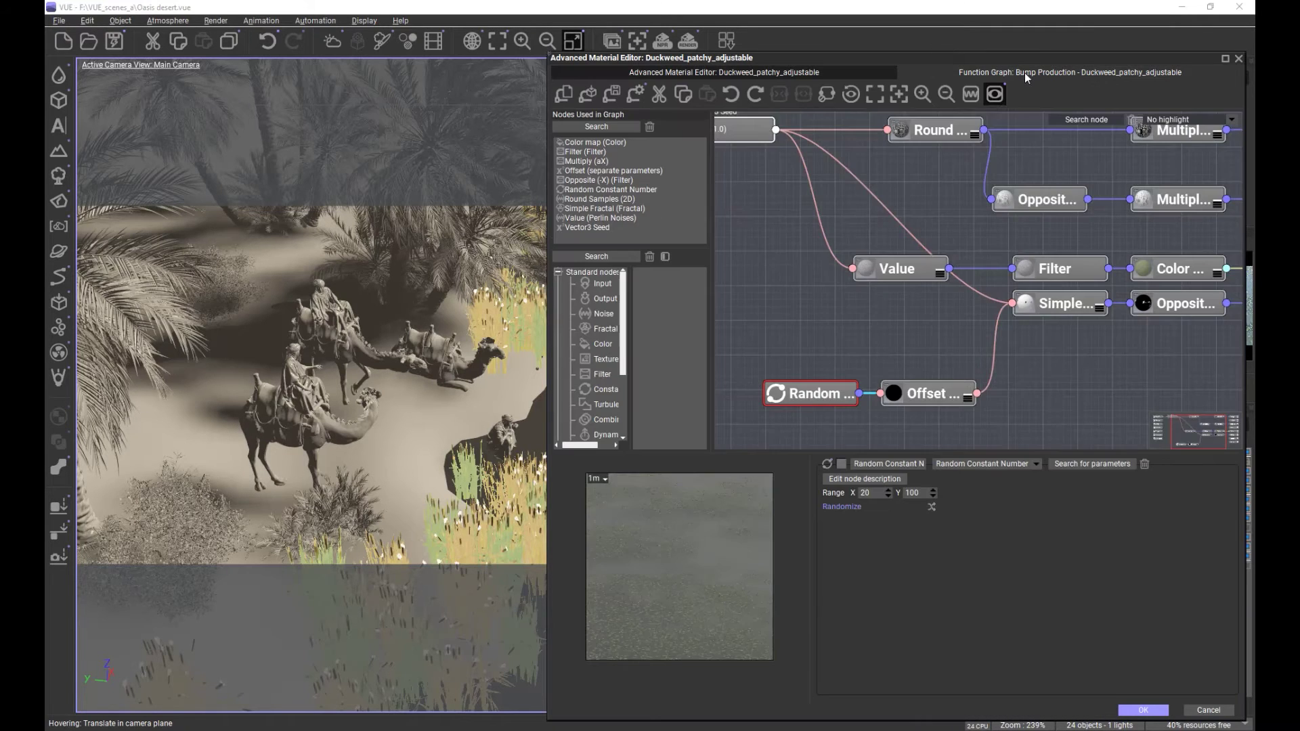
left_click(1051, 304)
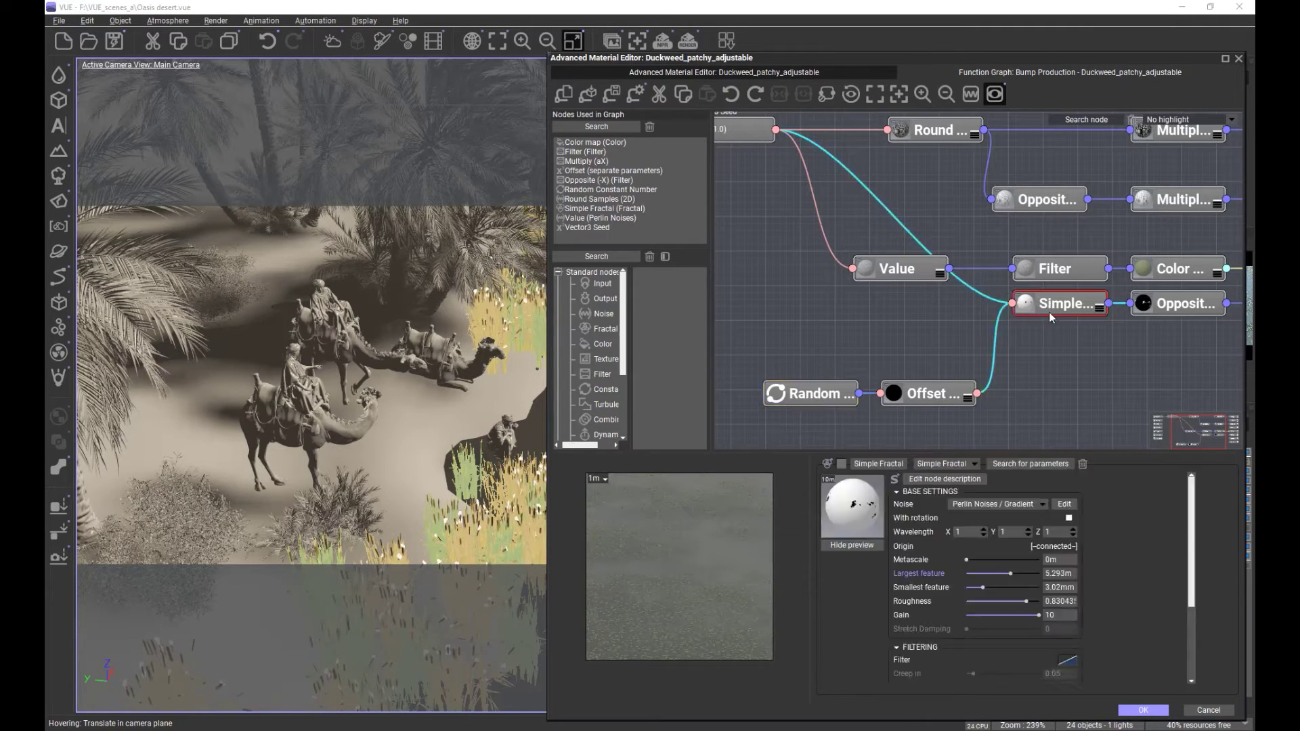
left_click_drag(1051, 388, 1032, 402)
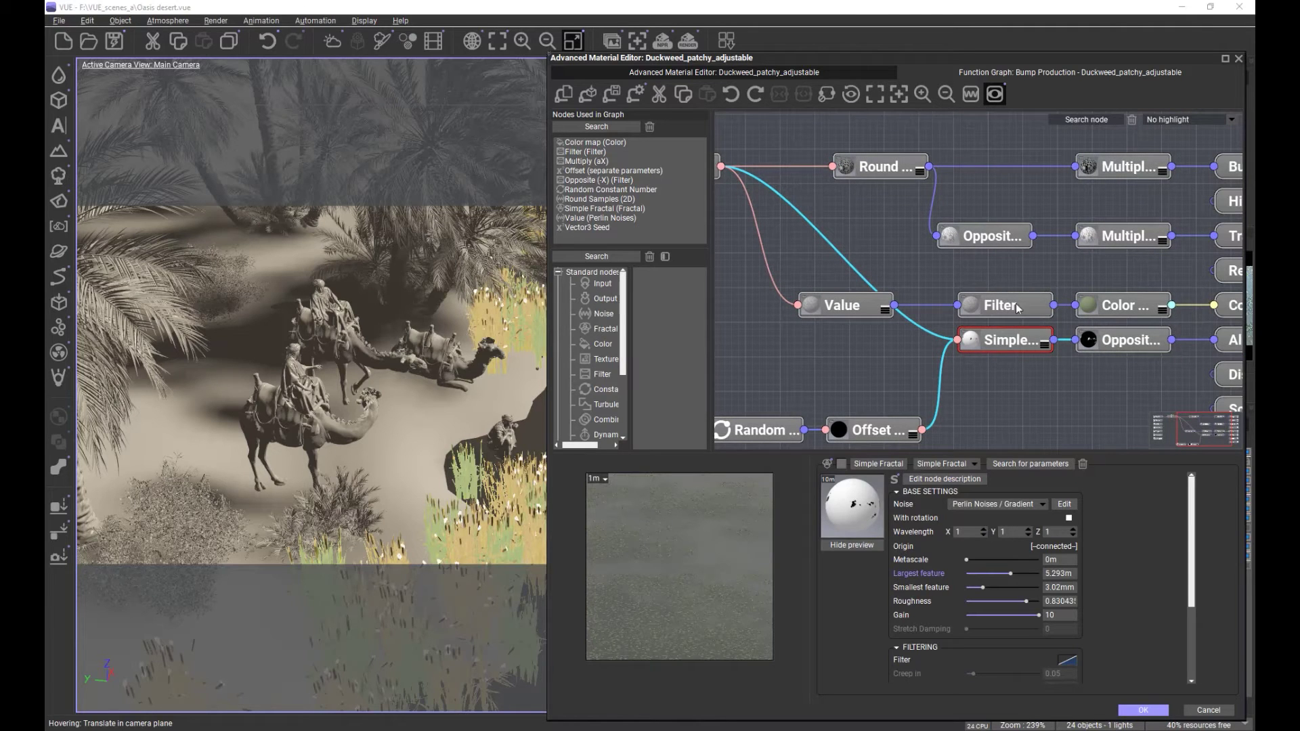
left_click(875, 169)
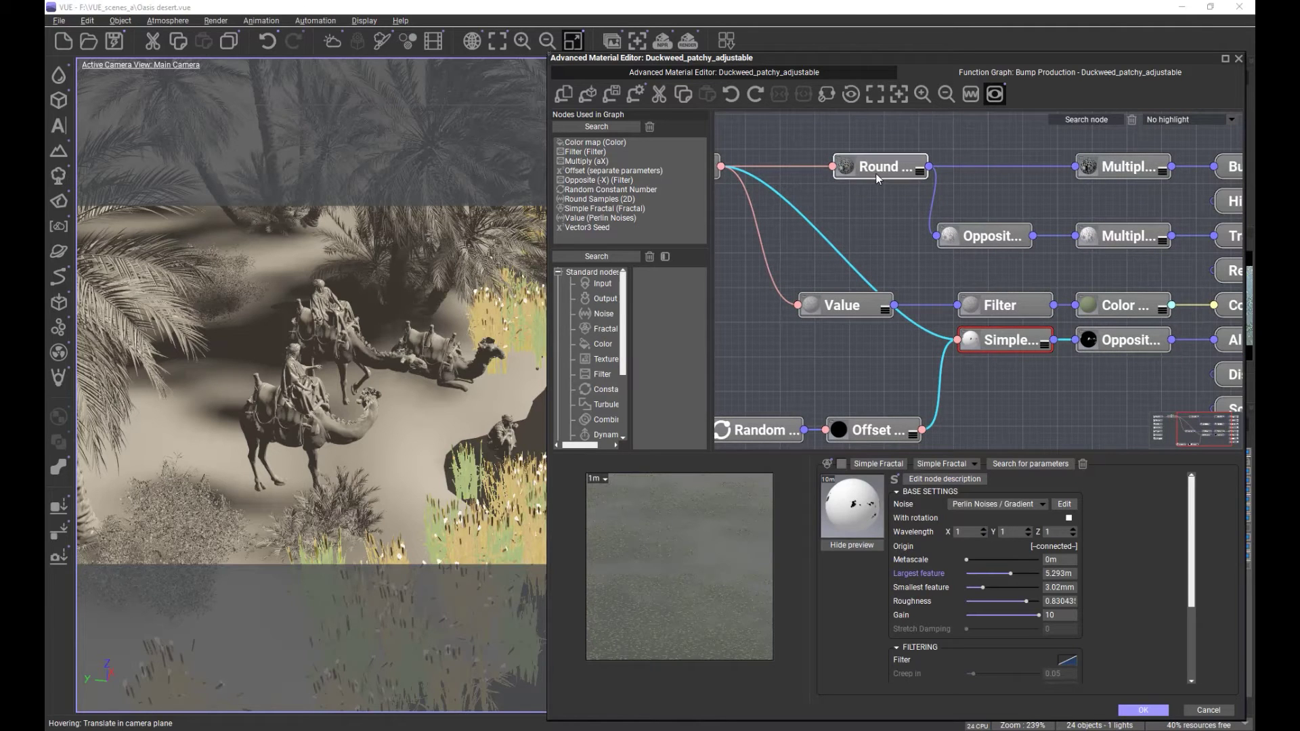
left_click(732, 73)
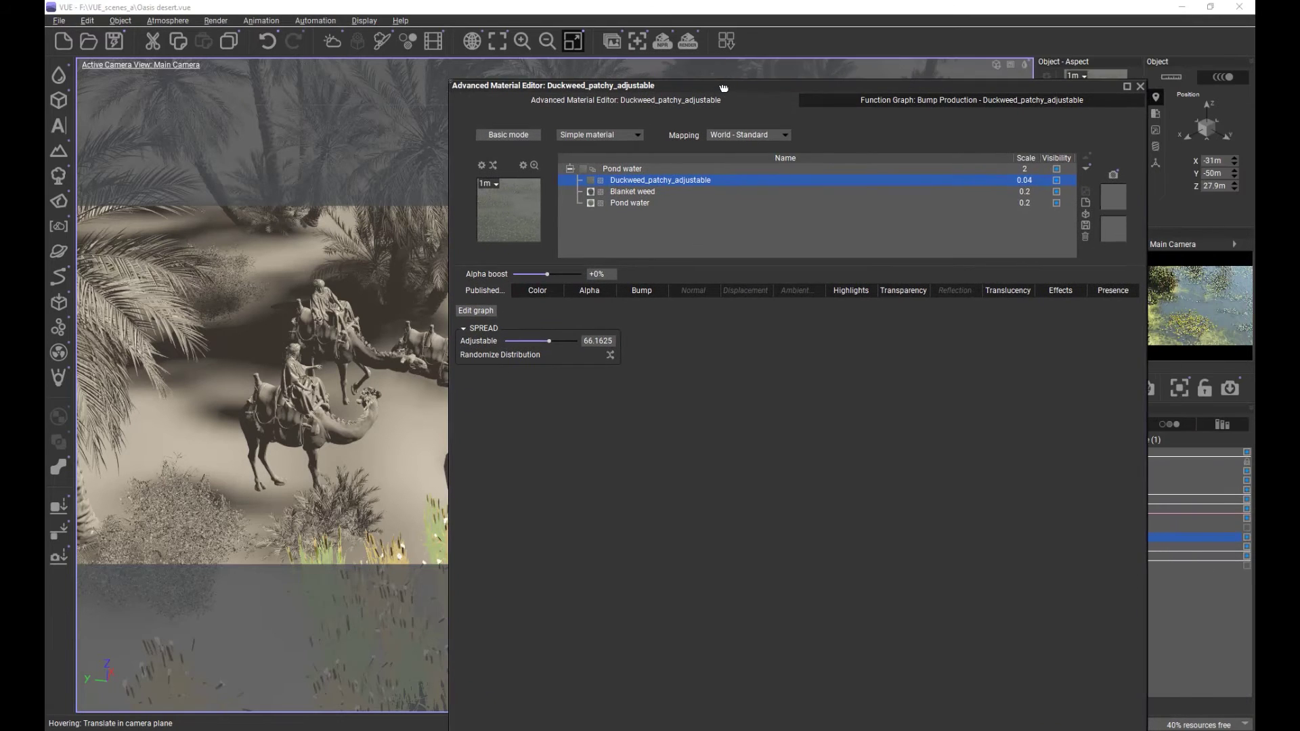
Step: View the oasis render, close it, and select the Blanket weed layer showing Proximity 4.43476
left_click(613, 43)
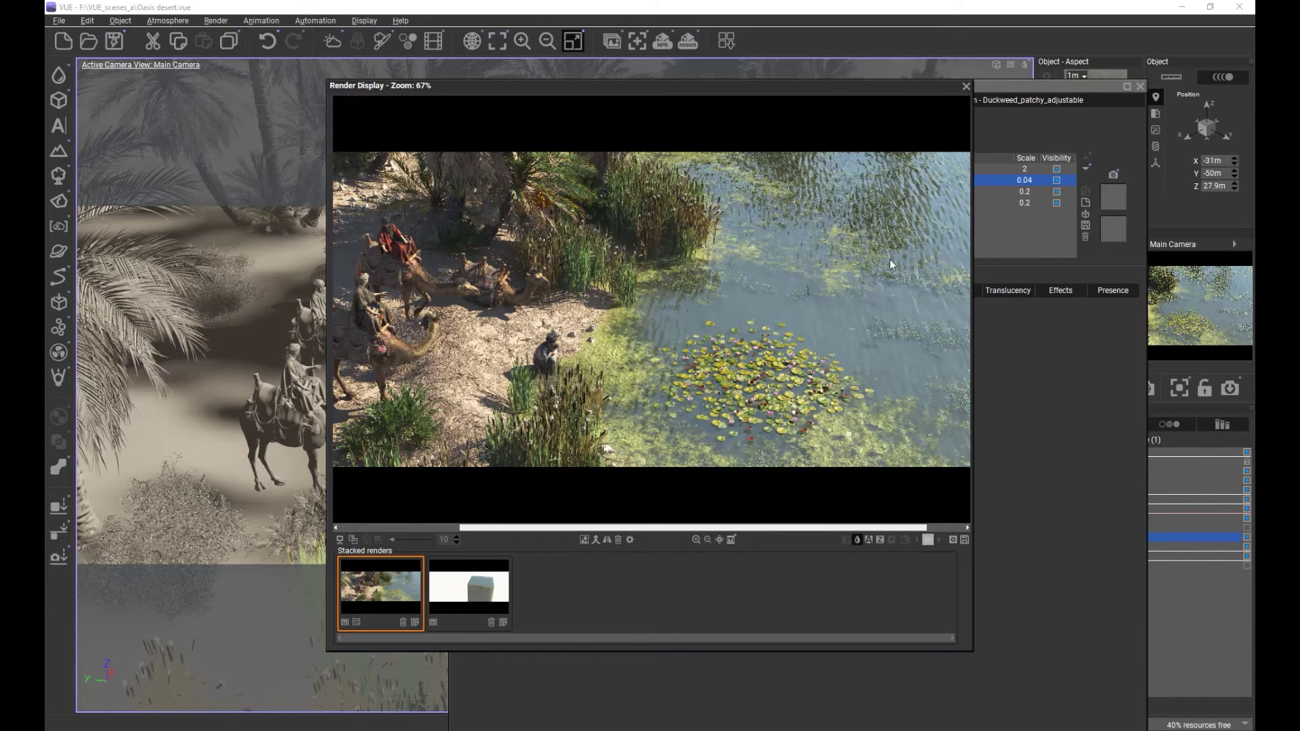
left_click(967, 87)
left_click(620, 192)
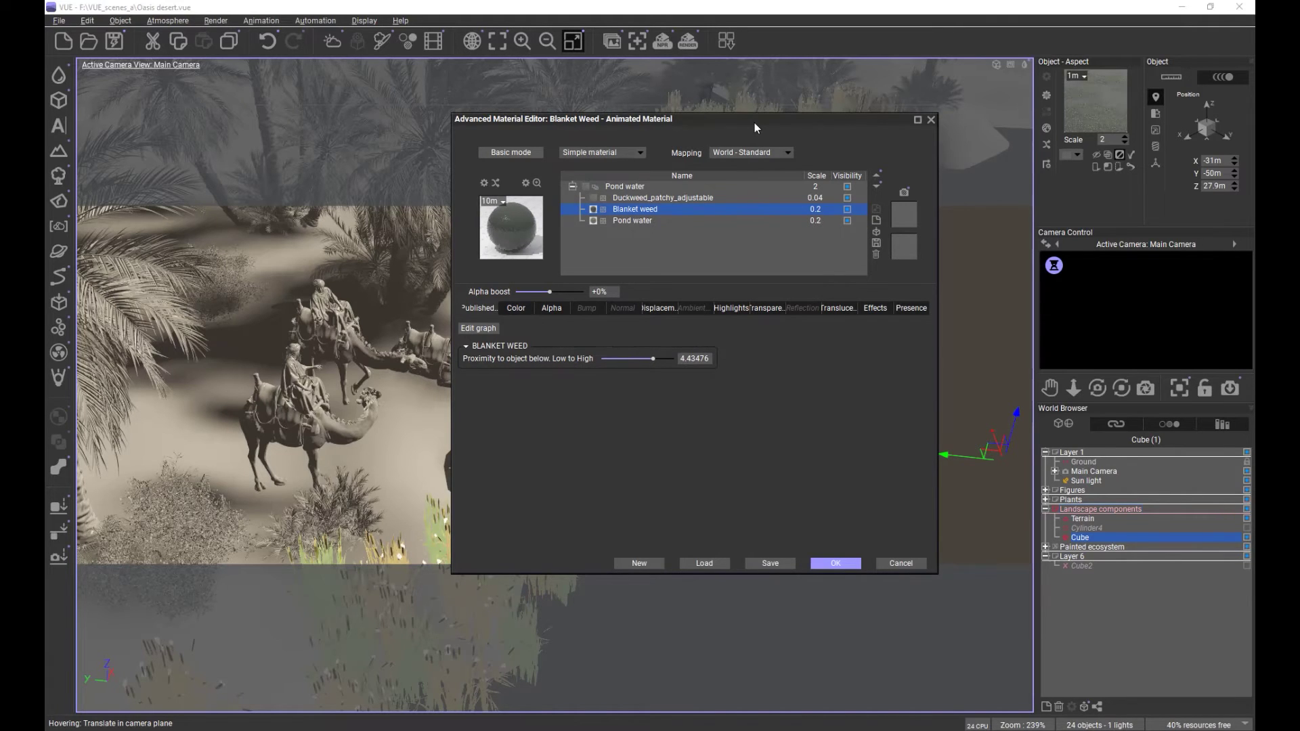
Step: Browse previous renders, move the editor aside, and show Blanket weed's Procedural alpha settings
left_click_drag(754, 123, 401, 140)
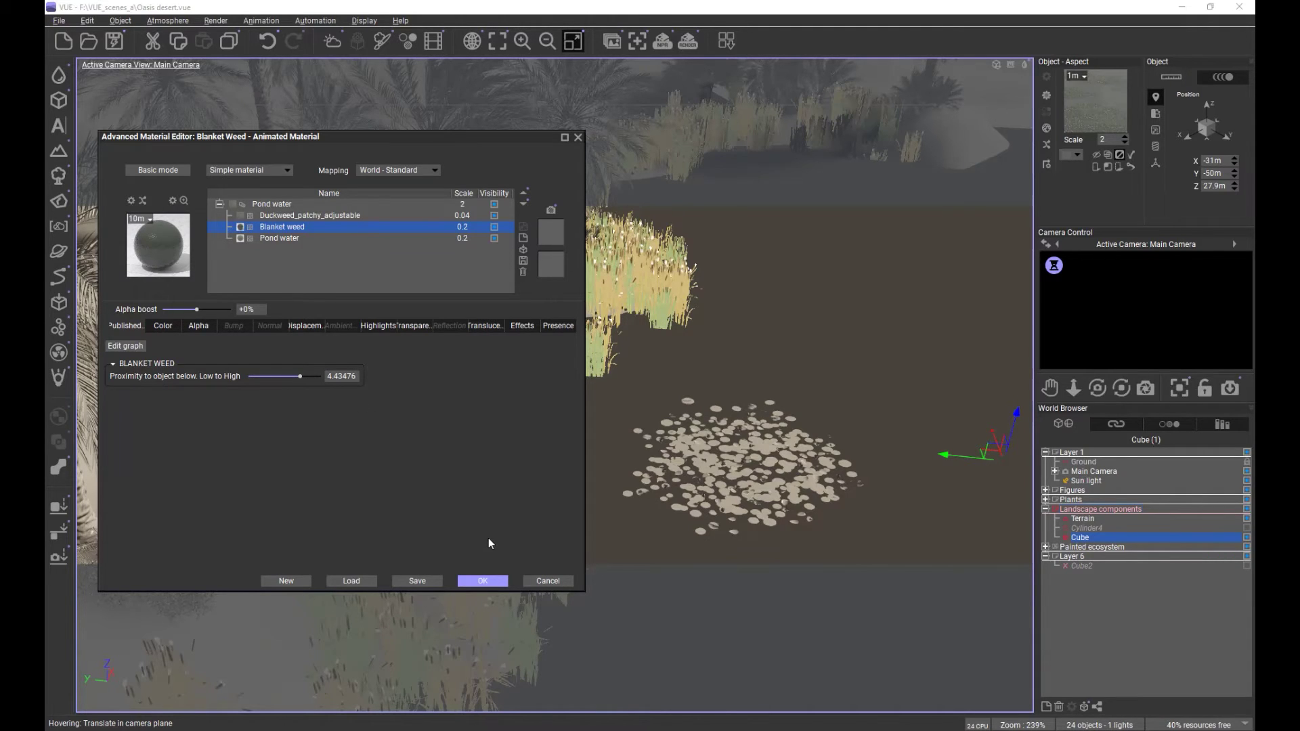
left_click(611, 43)
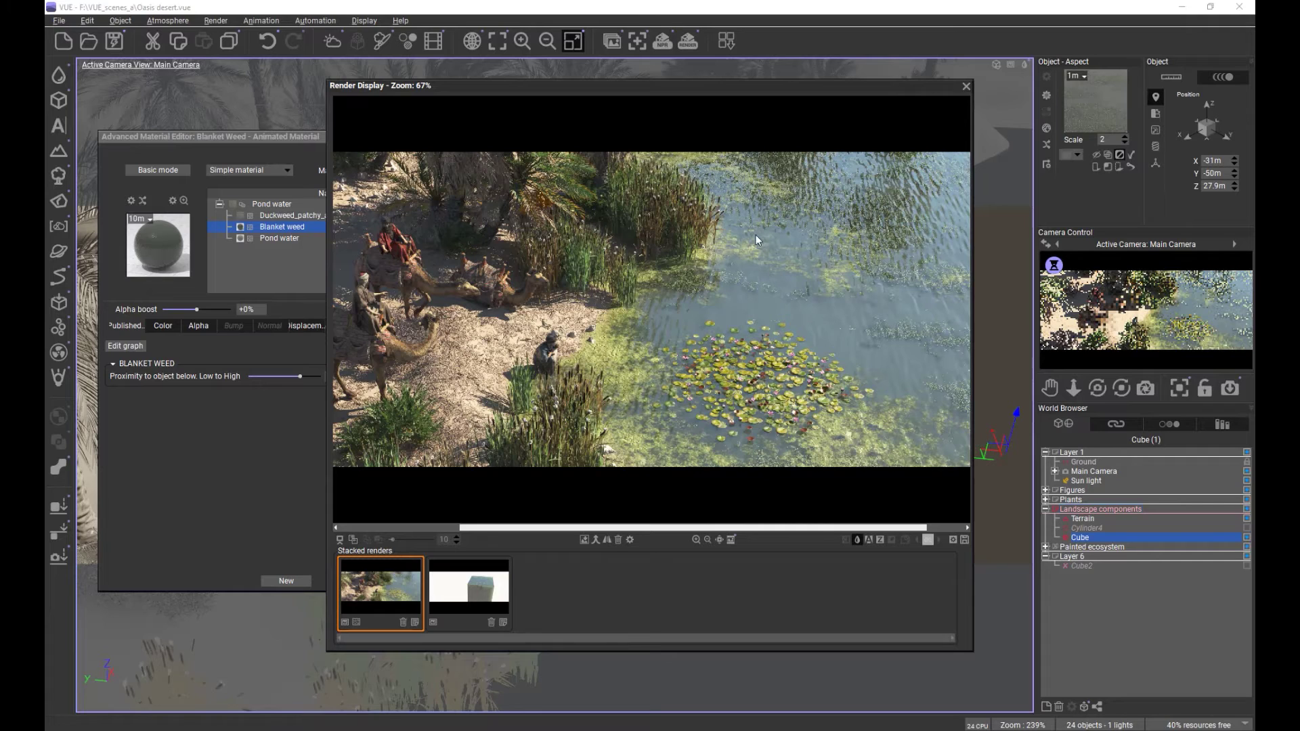
left_click(966, 87)
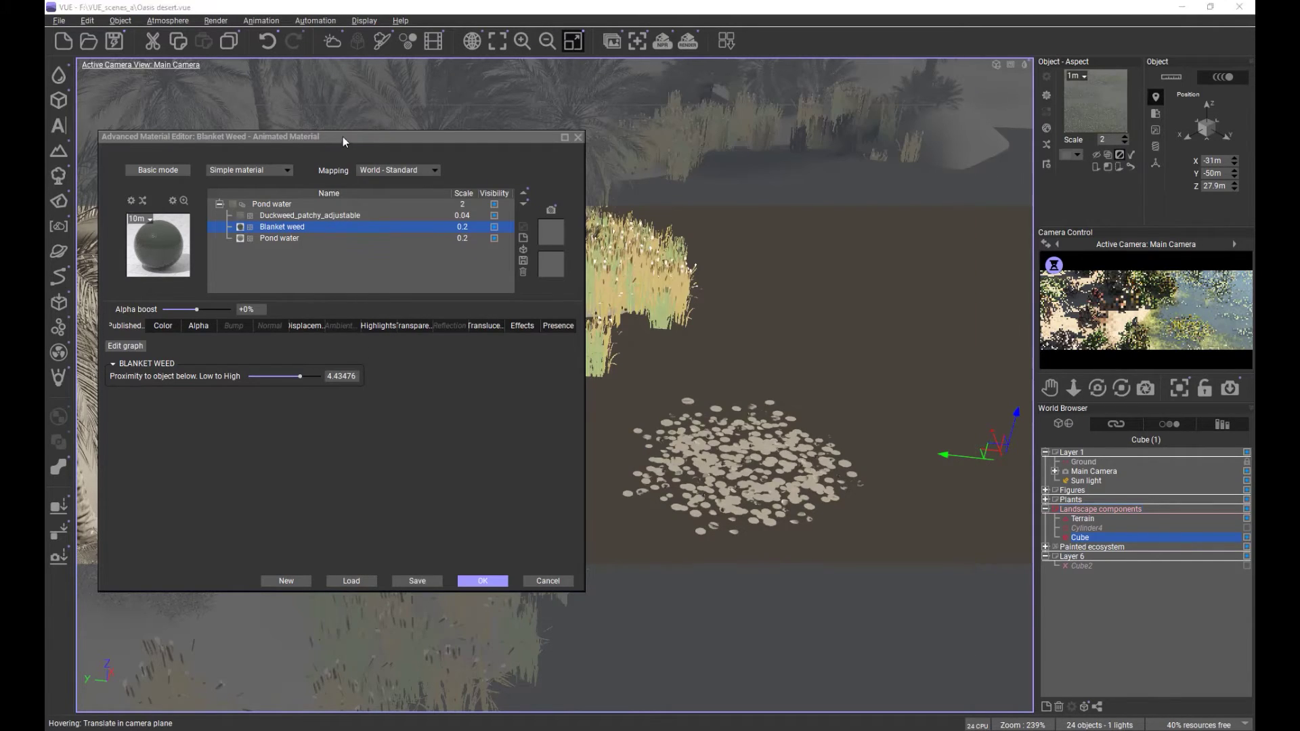
left_click_drag(343, 136, 693, 145)
left_click(550, 335)
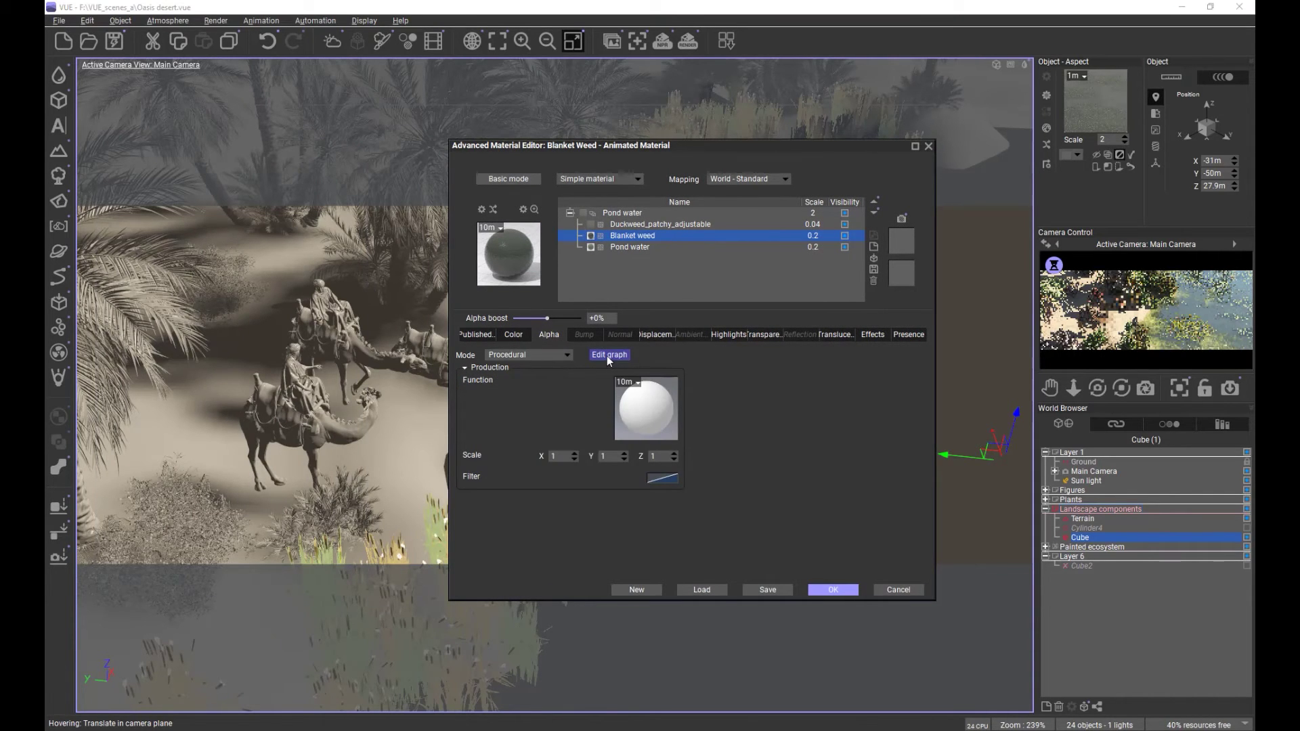
Step: Move the Clumps node left and down in the alpha graph, preview it, and reopen the oasis render
left_click(607, 356)
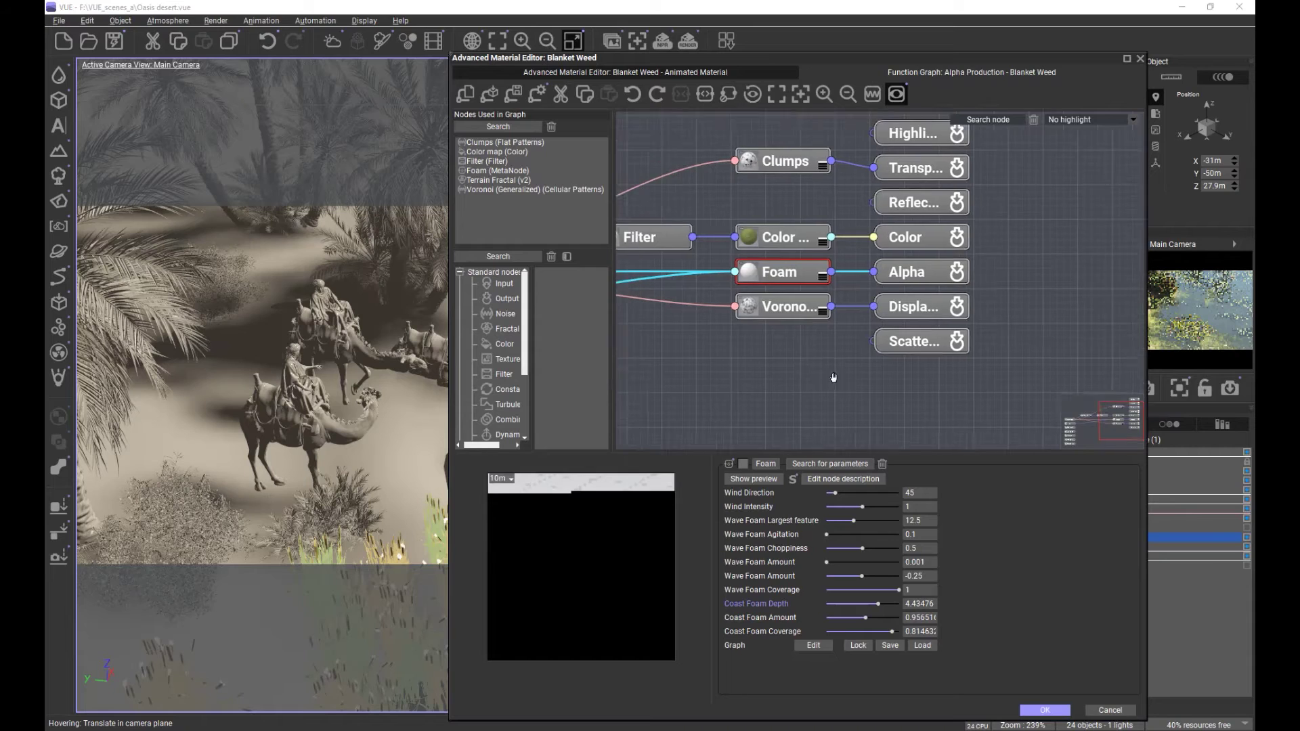
left_click_drag(855, 379, 929, 376)
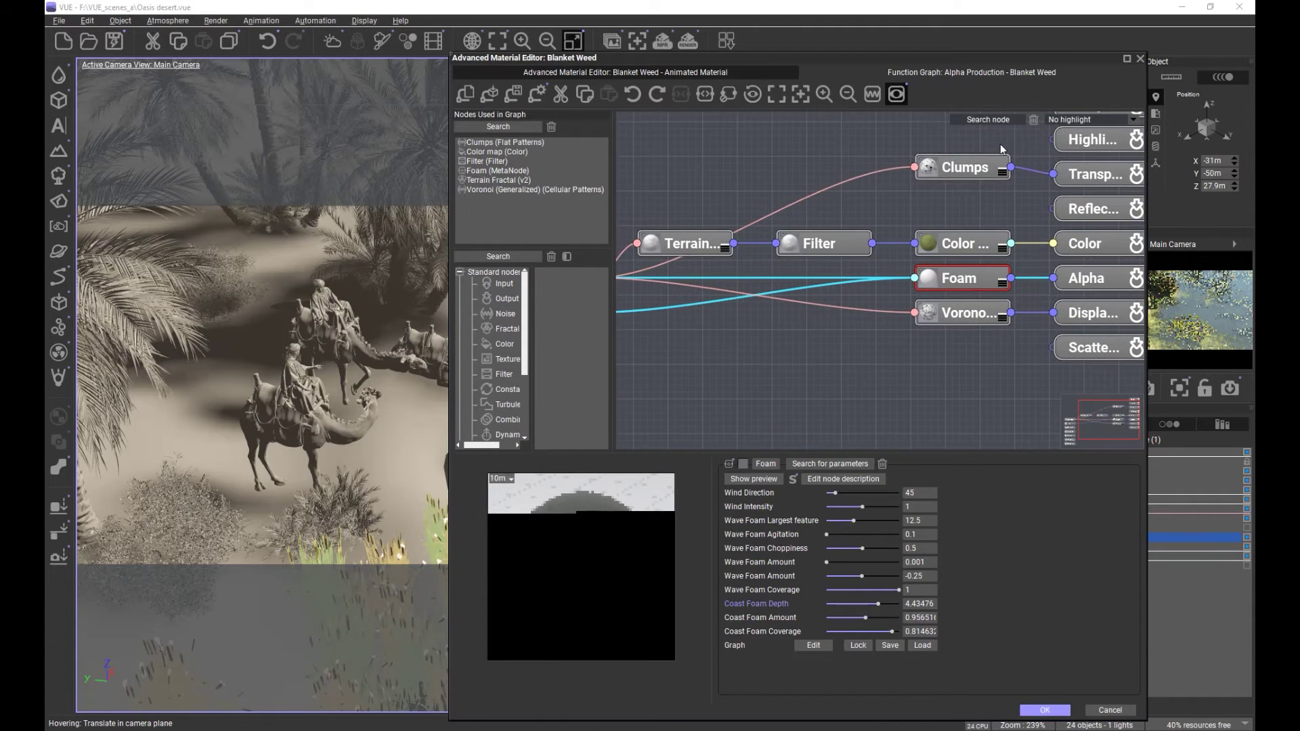
left_click_drag(975, 172, 851, 179)
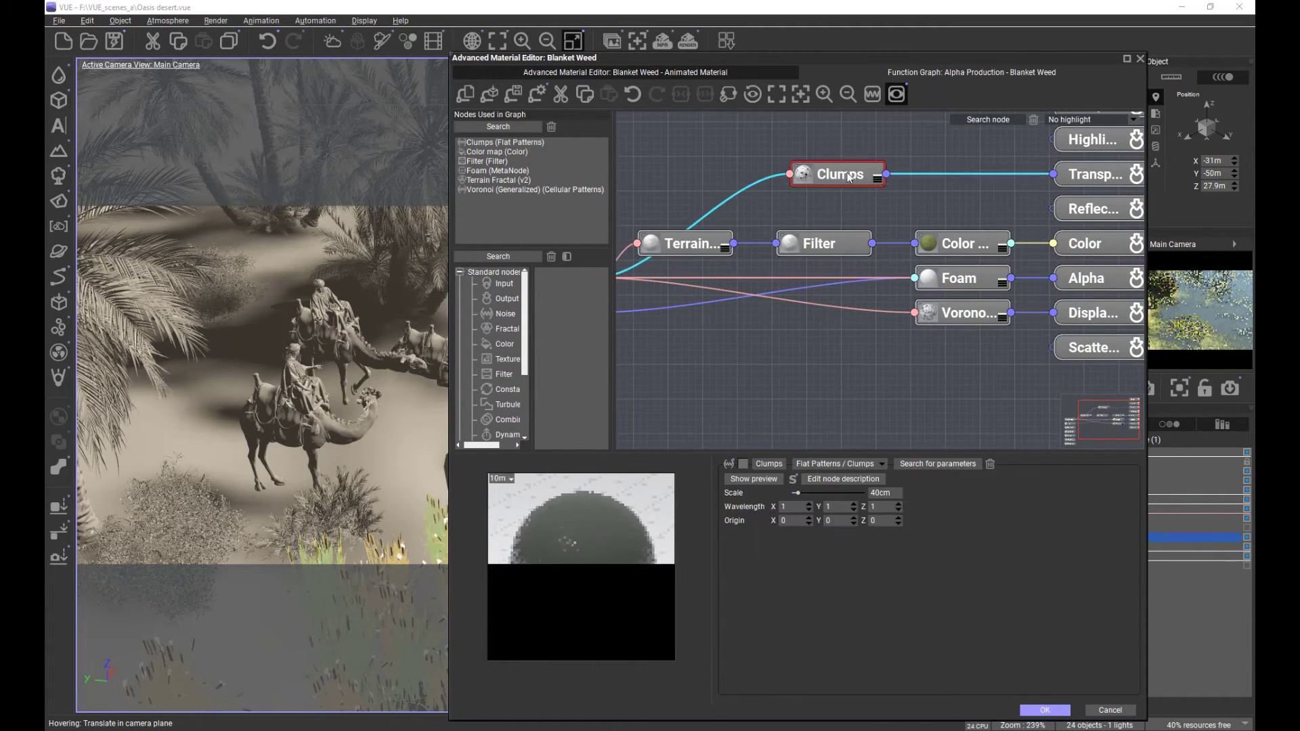
left_click(763, 481)
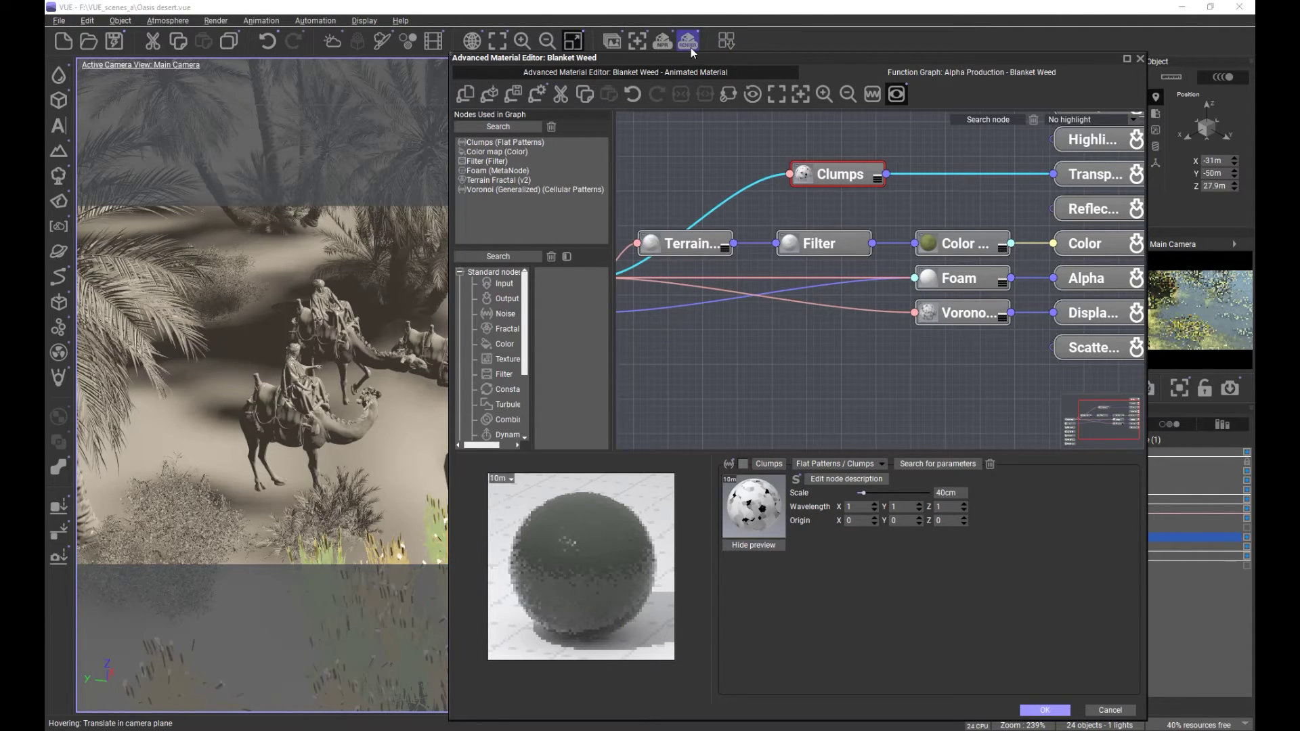
left_click(612, 41)
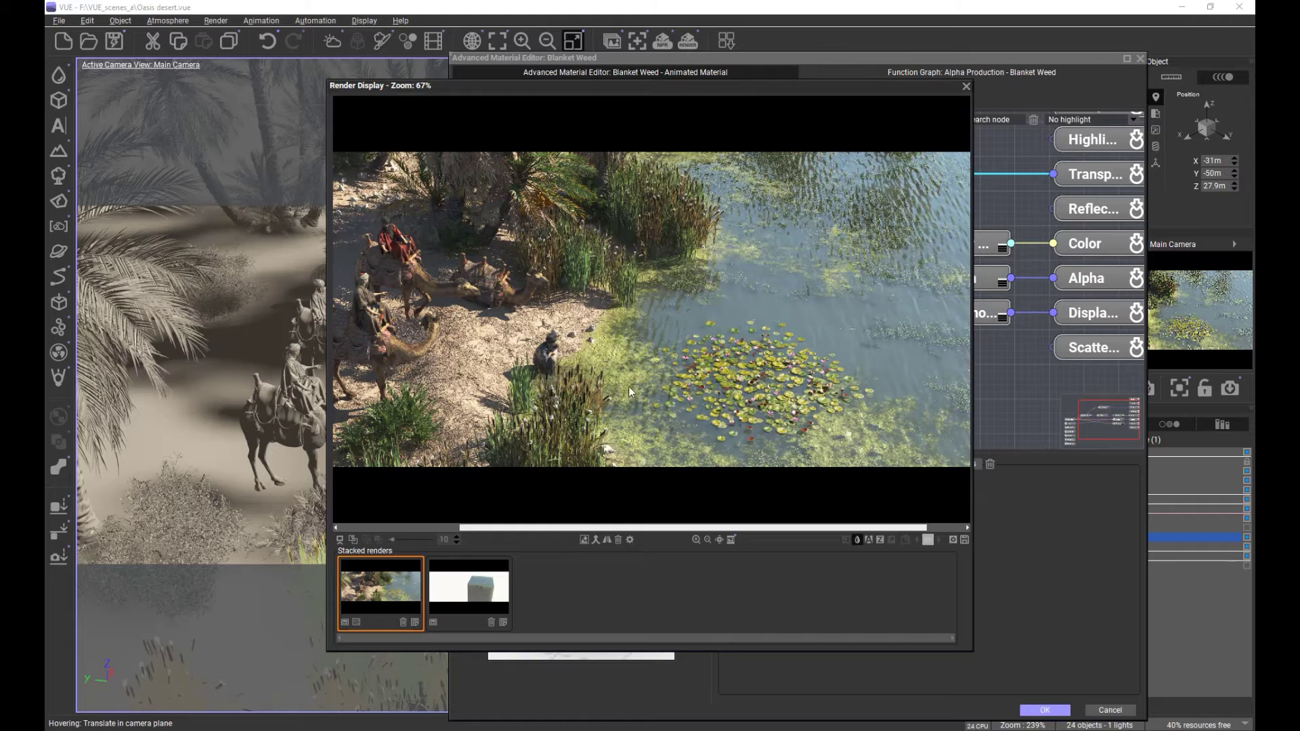
Step: Zoom the oasis render to 100% to see the lily pads and reeds in detail
left_click(696, 540)
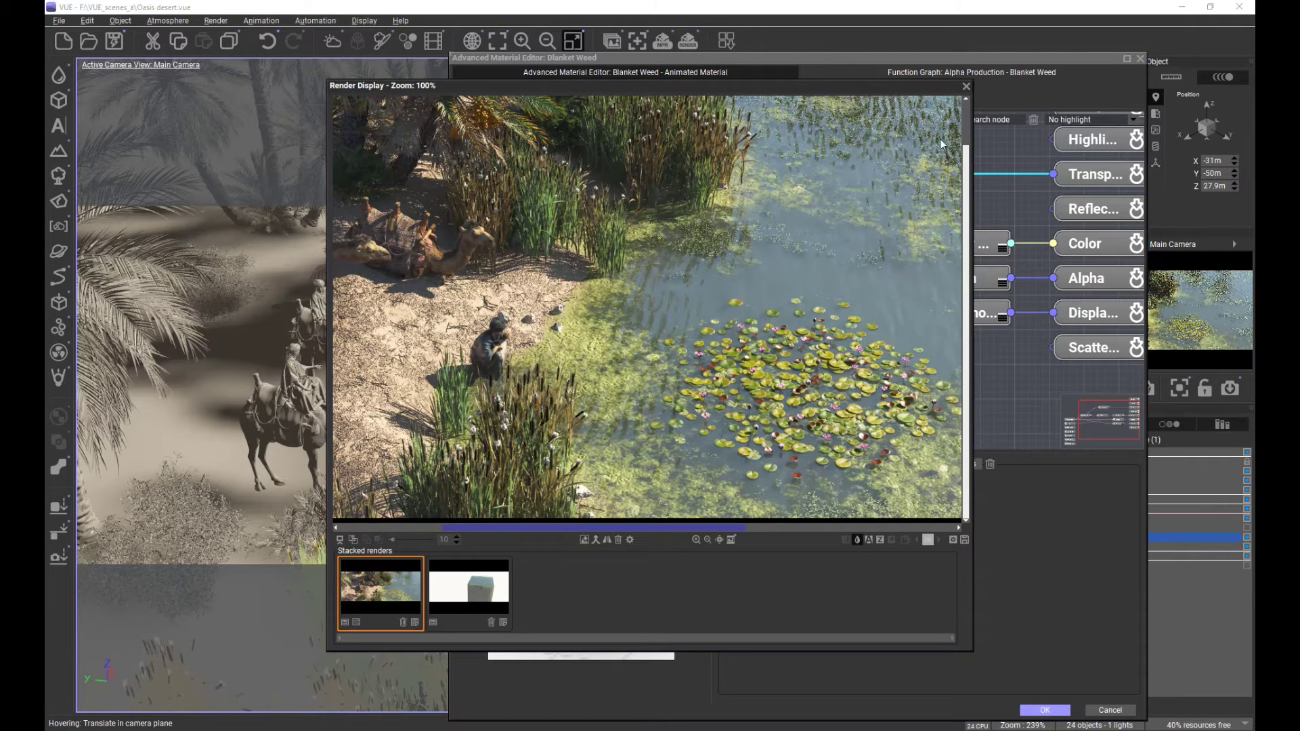
Step: Close the render, inspect the Color map and Terrain Fractal nodes, and preview the green Color map
left_click(965, 87)
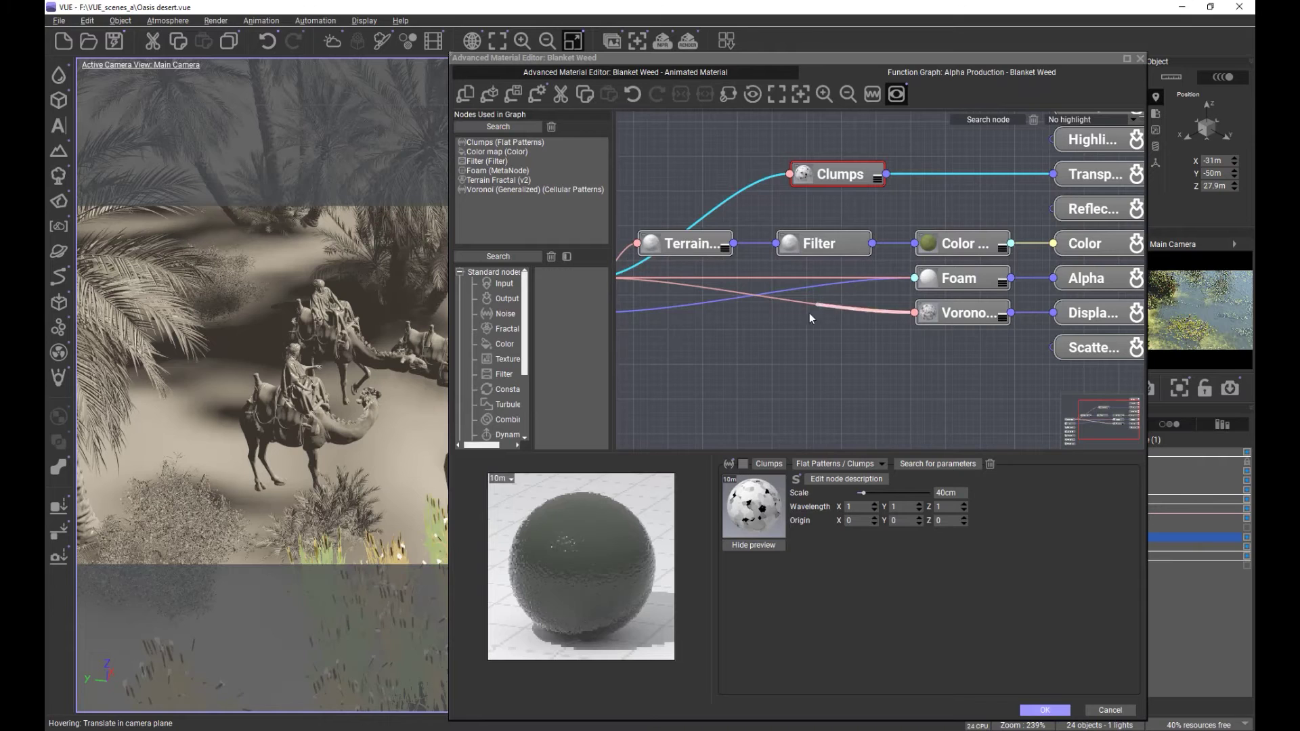
left_click_drag(798, 347, 757, 396)
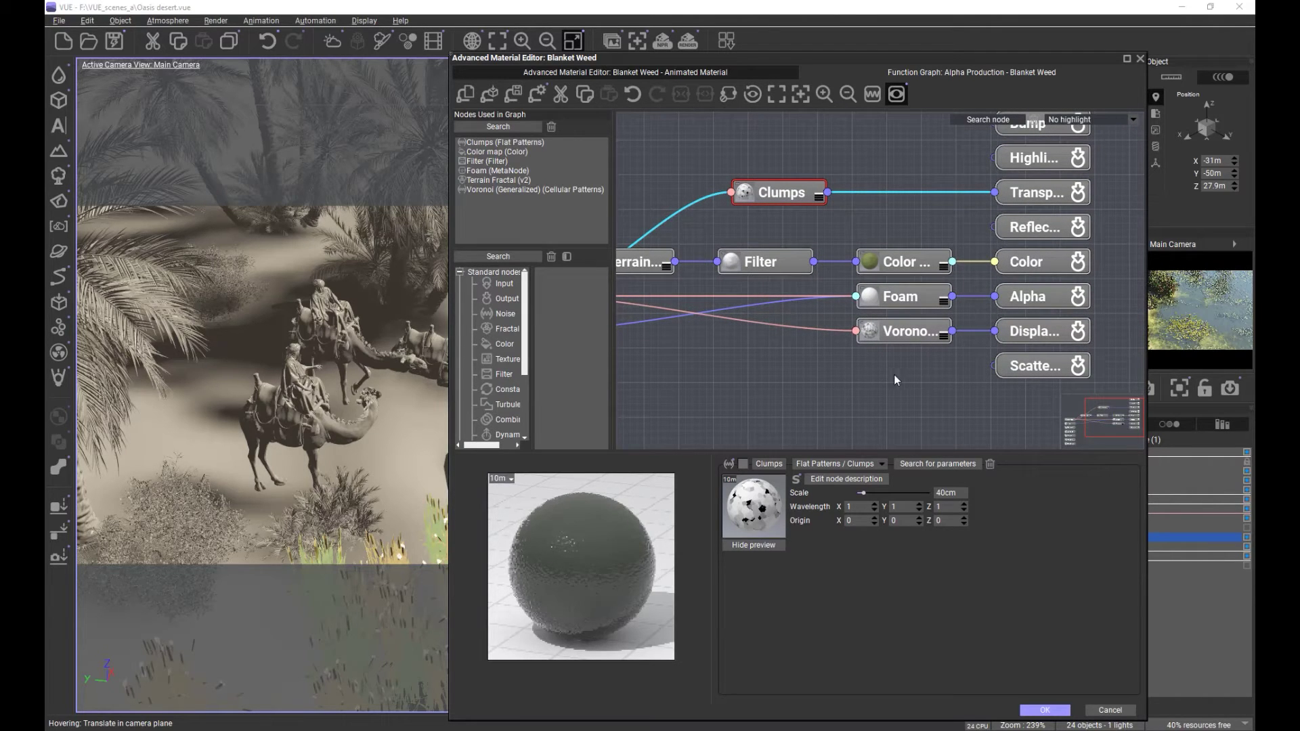
mouse_move(830, 388)
left_mouse_down()
mouse_move(864, 394)
mouse_move(800, 417)
mouse_move(816, 407)
left_mouse_up()
left_click_drag(734, 389, 782, 385)
left_click(923, 291)
left_click(745, 288)
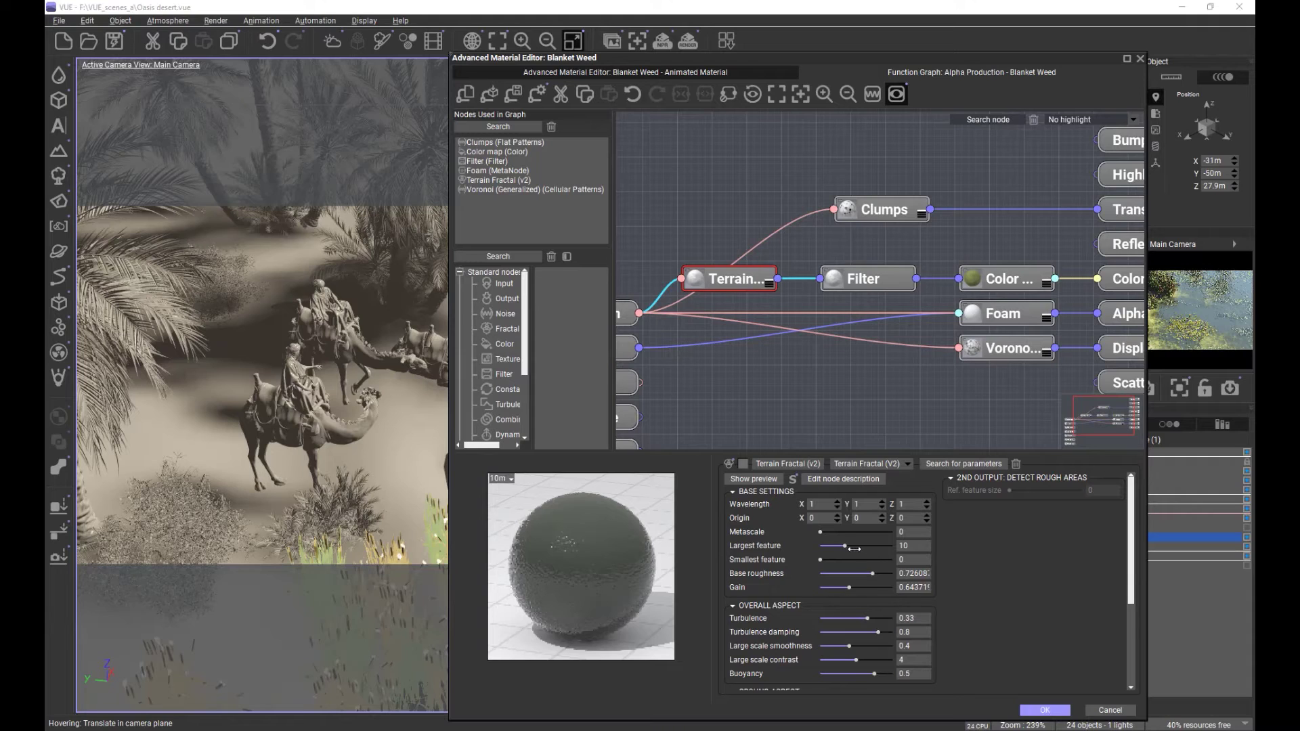
left_click(1001, 284)
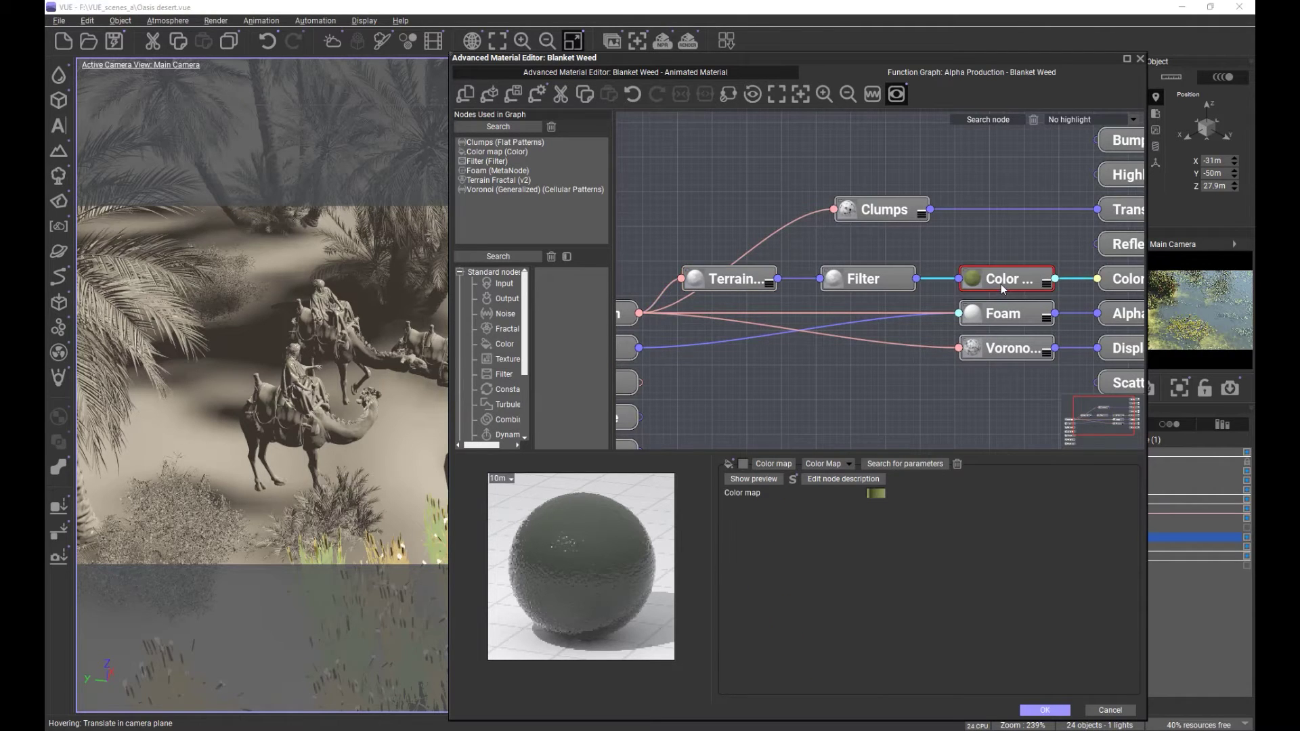
left_click(757, 478)
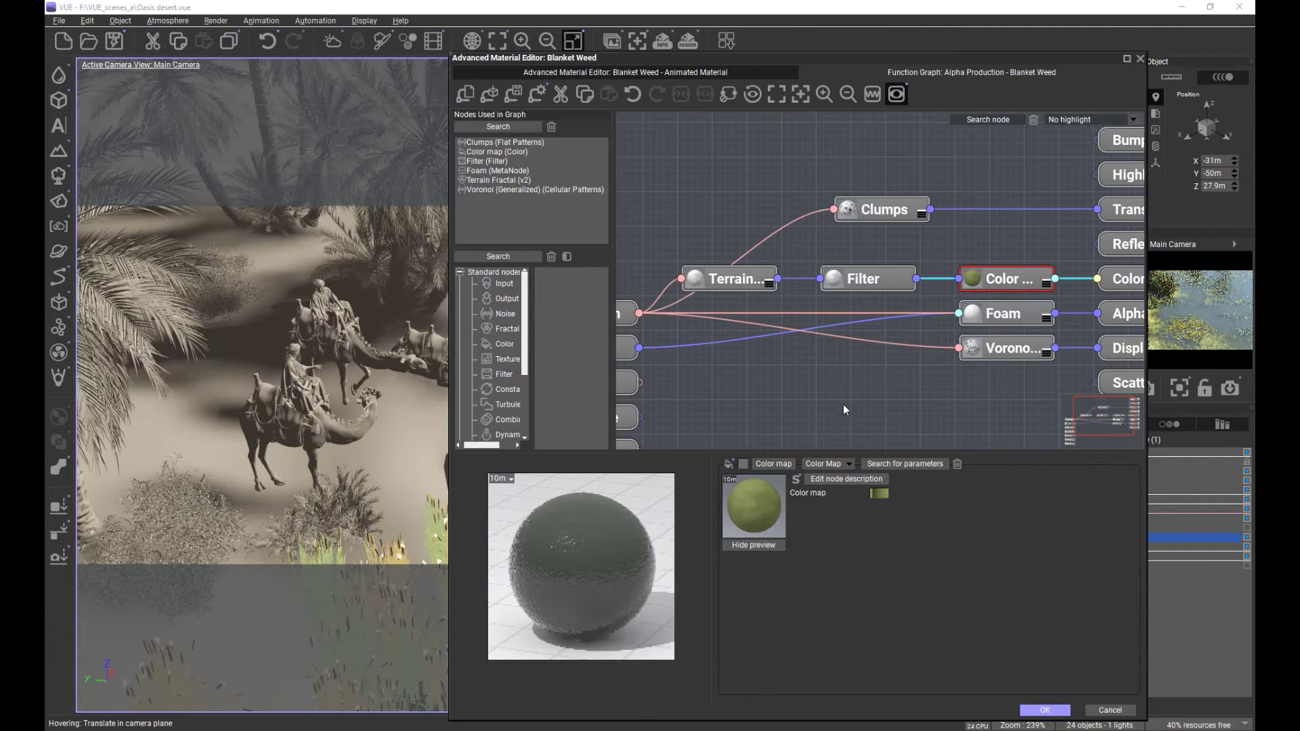
Step: Review Blanket weed's transparency and published BLANKET WEED parameter, then accept the material with OK
left_click(766, 72)
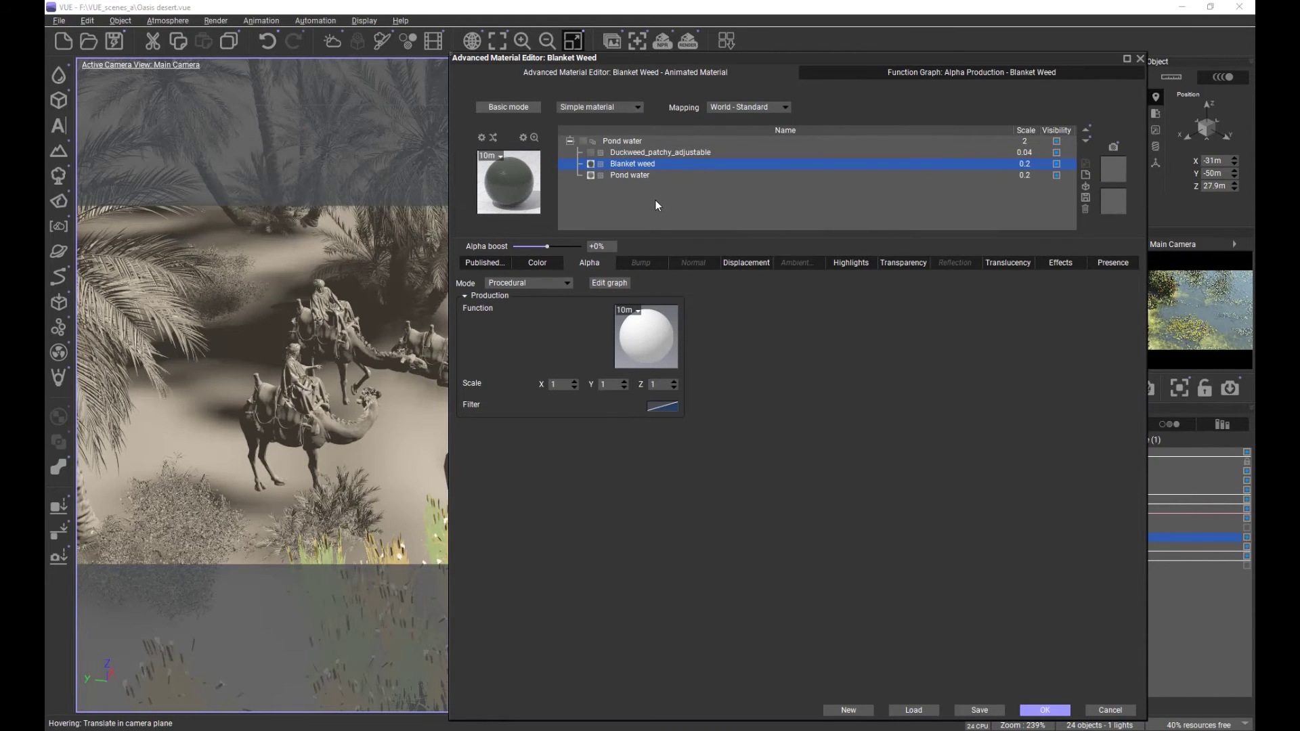
left_click(911, 265)
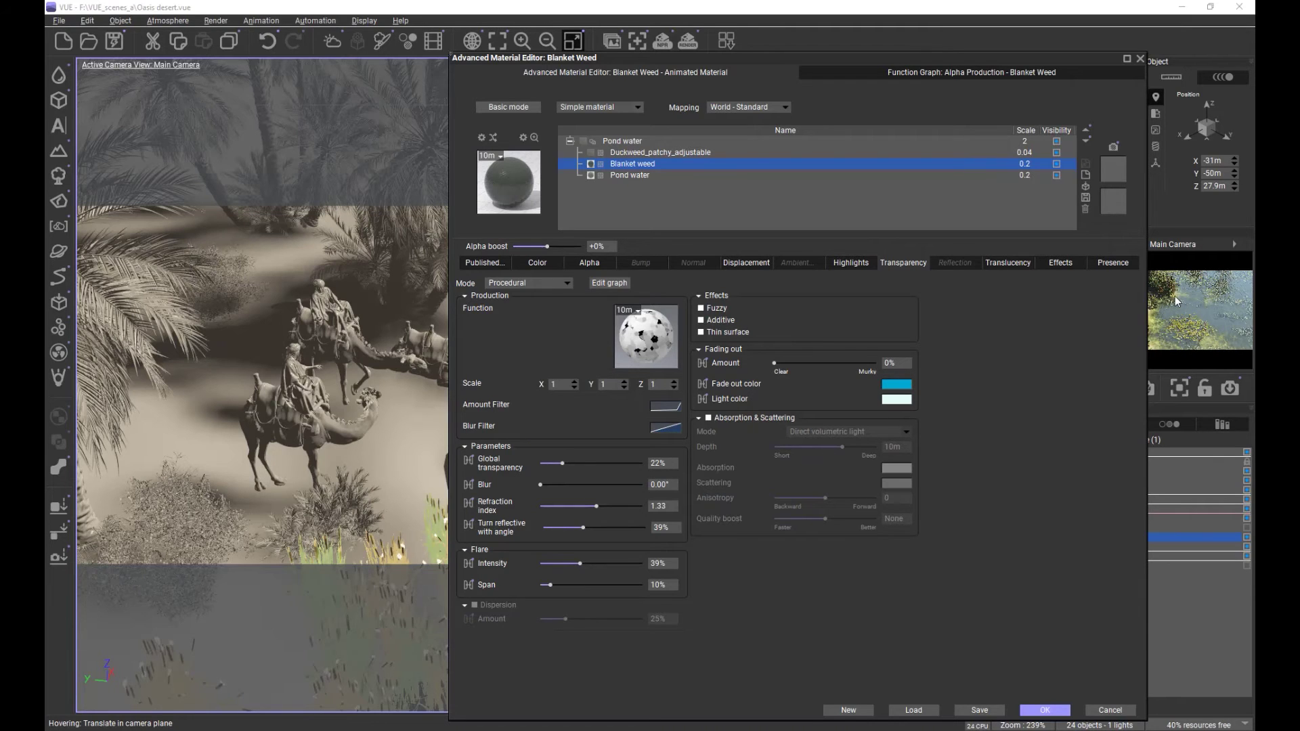
left_click(482, 264)
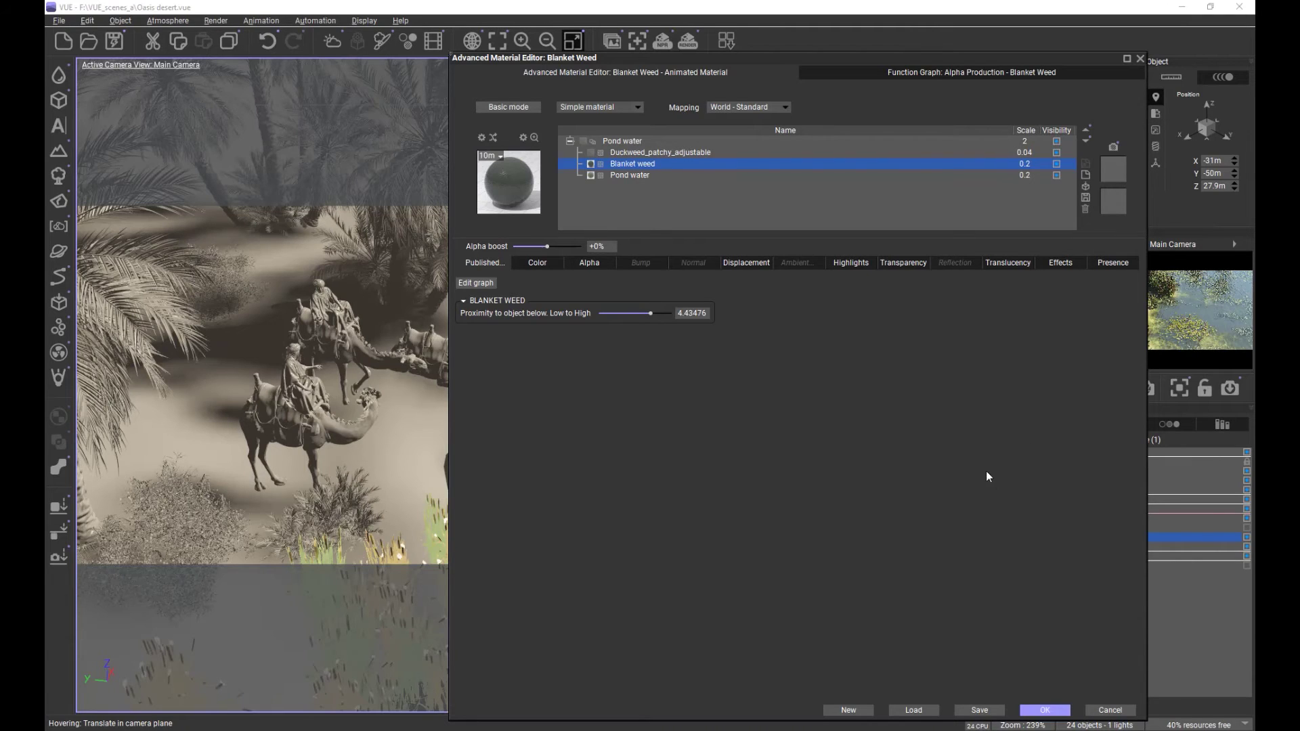
left_click(1047, 714)
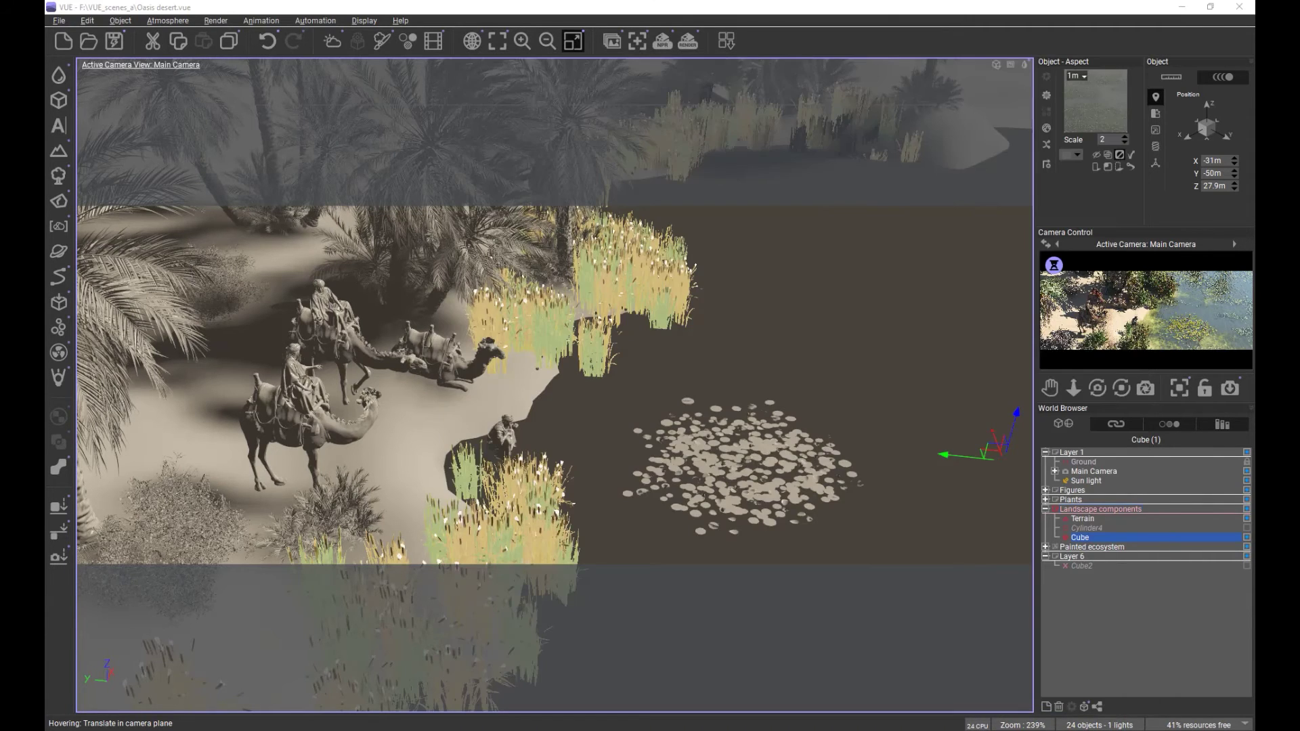
Step: Open the Terrain in the Terrain Editor and show the entire scene over it
double_click(1082, 520)
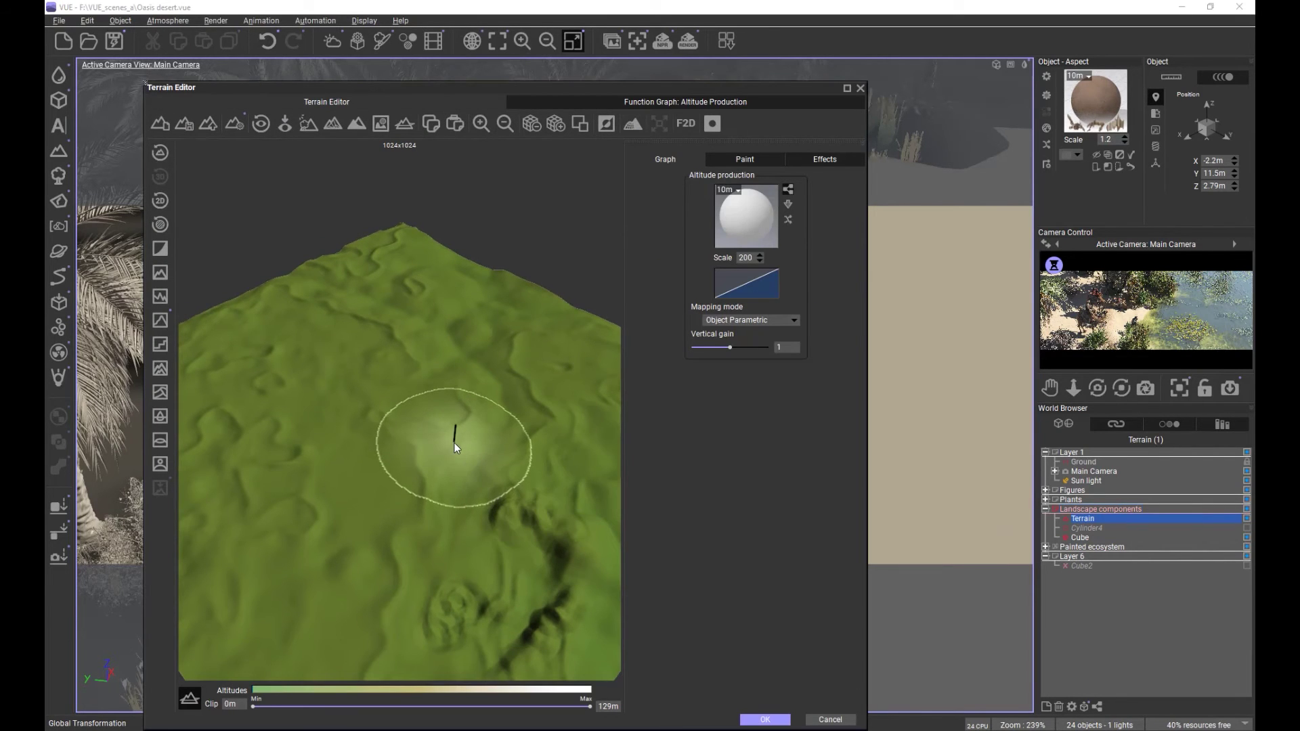
mouse_move(453, 447)
right_mouse_down()
mouse_move(286, 460)
mouse_move(347, 415)
mouse_move(417, 391)
right_mouse_up()
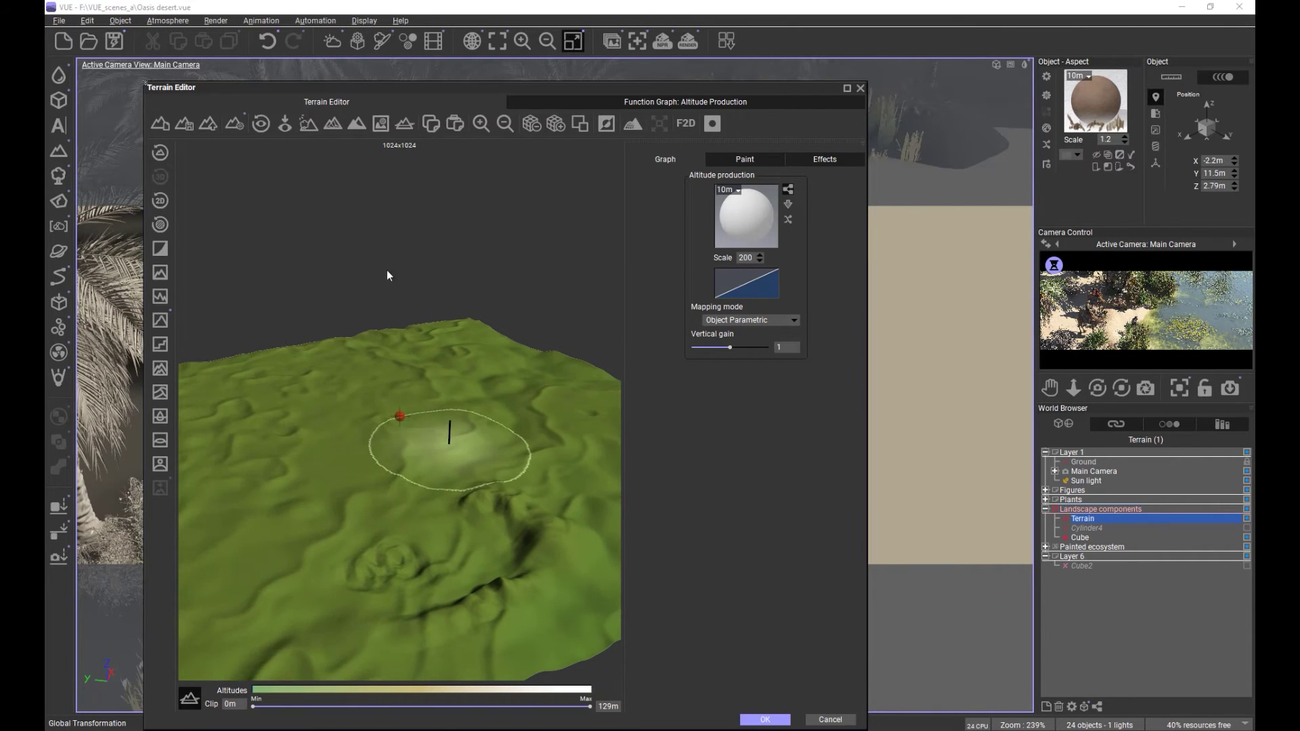
left_click(310, 126)
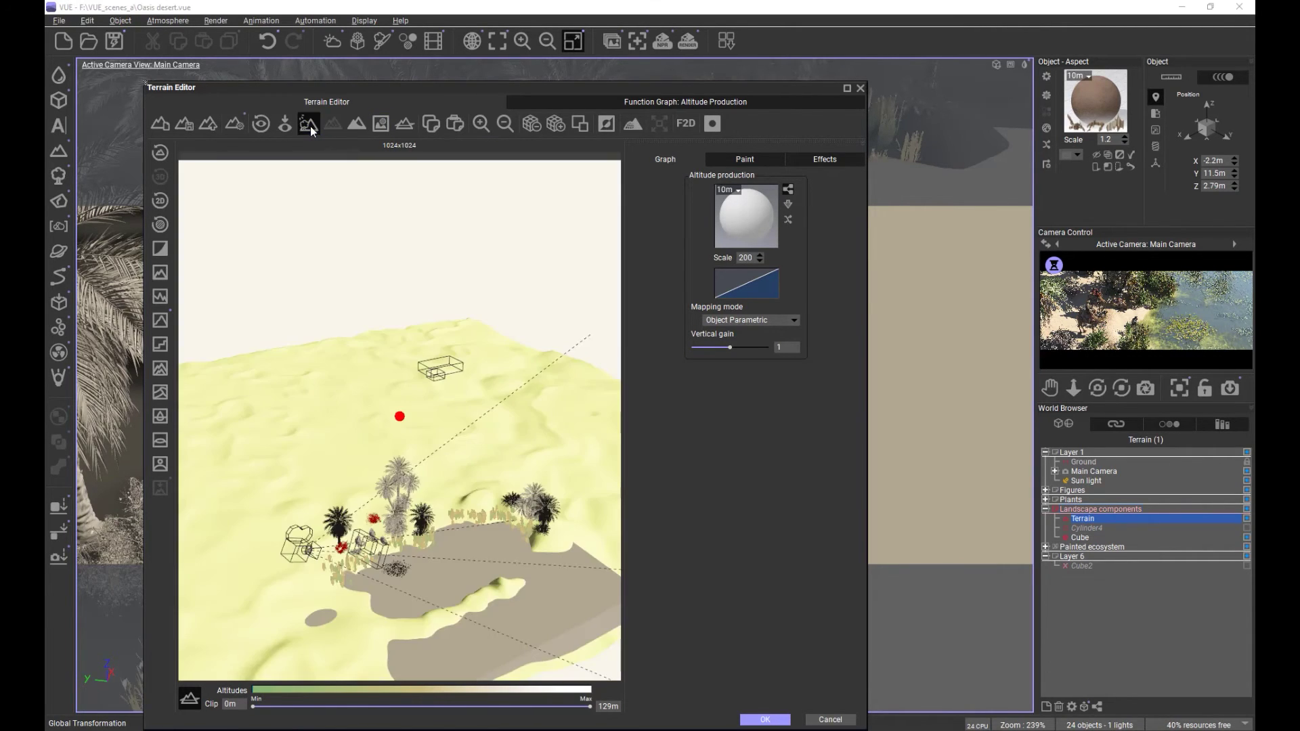
Step: Frame the oasis in the preview, then view the terrain's Altitude production graph
right_click_drag(443, 514, 502, 550)
middle_click_drag(501, 551, 486, 440)
scroll(481, 427, "up", 3)
scroll(467, 419, "up", 2)
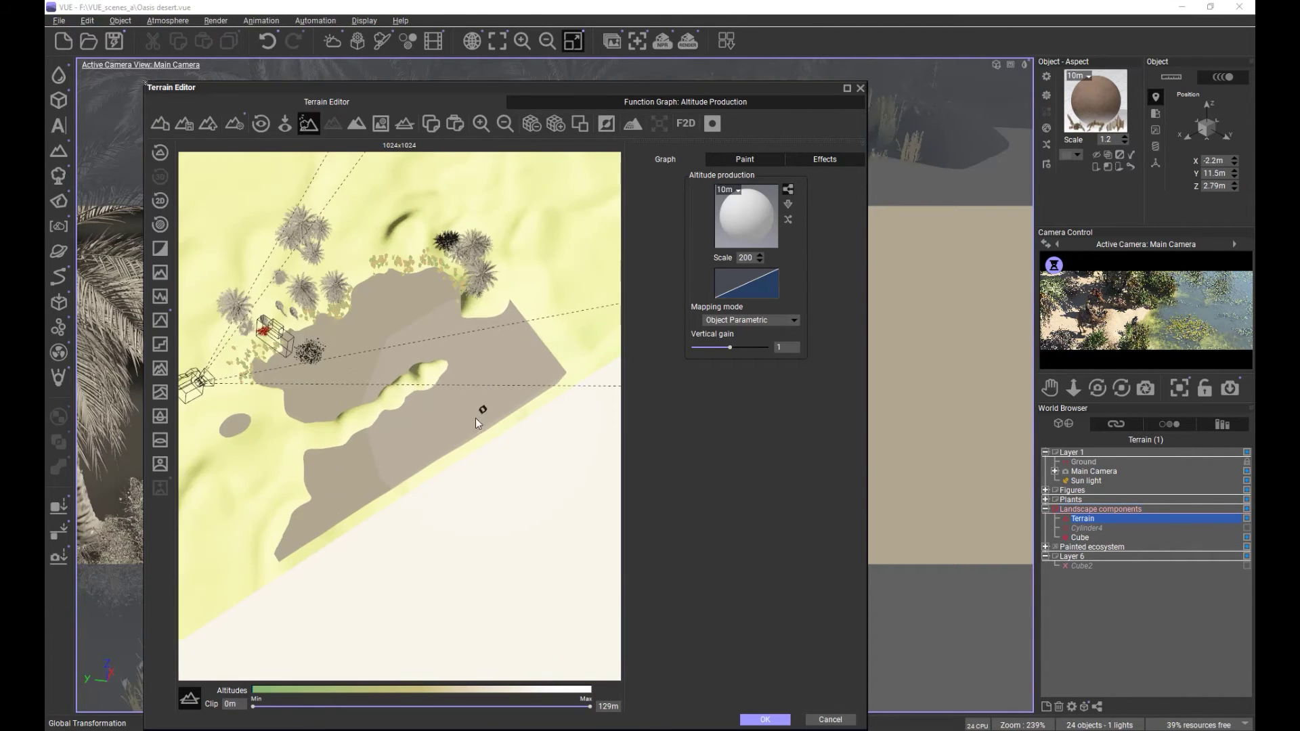
right_click_drag(391, 452, 386, 363)
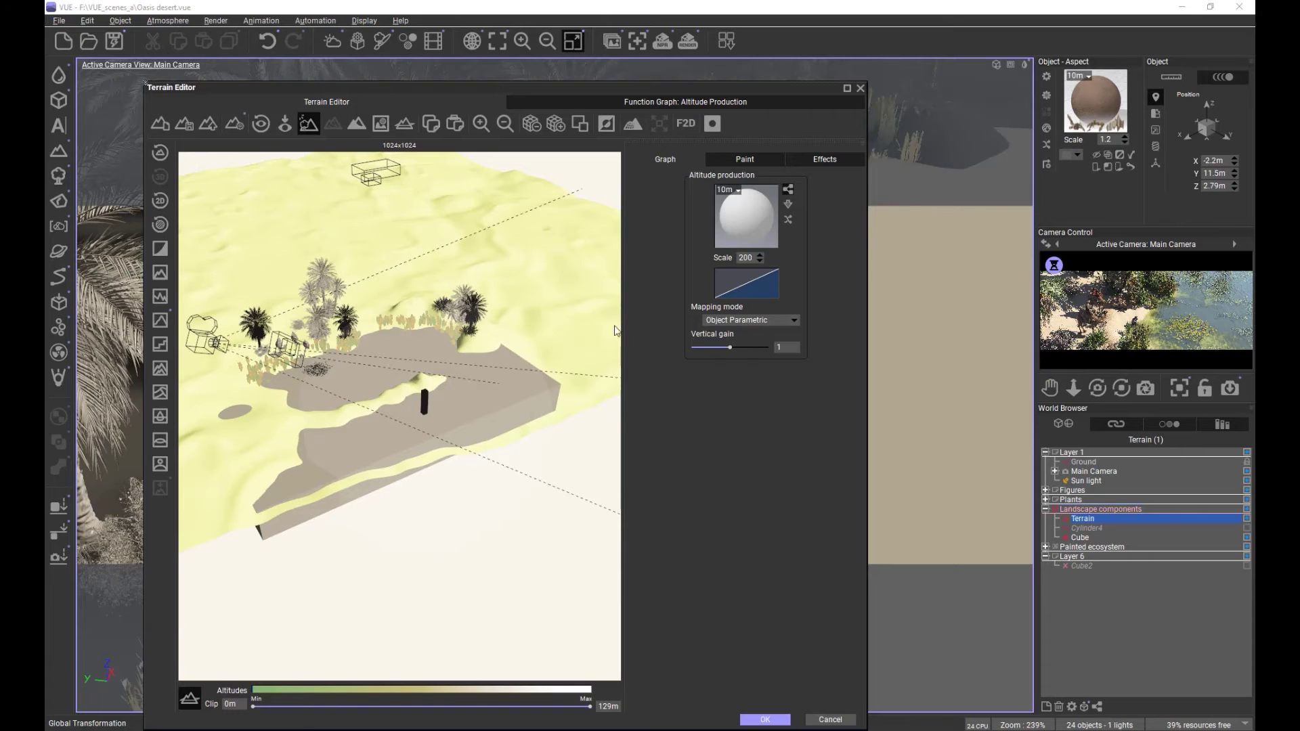
left_click(673, 105)
Step: Inspect the Simple Turbulence node's parameters, then return to the 3D terrain preview
right_click_drag(559, 388, 557, 425)
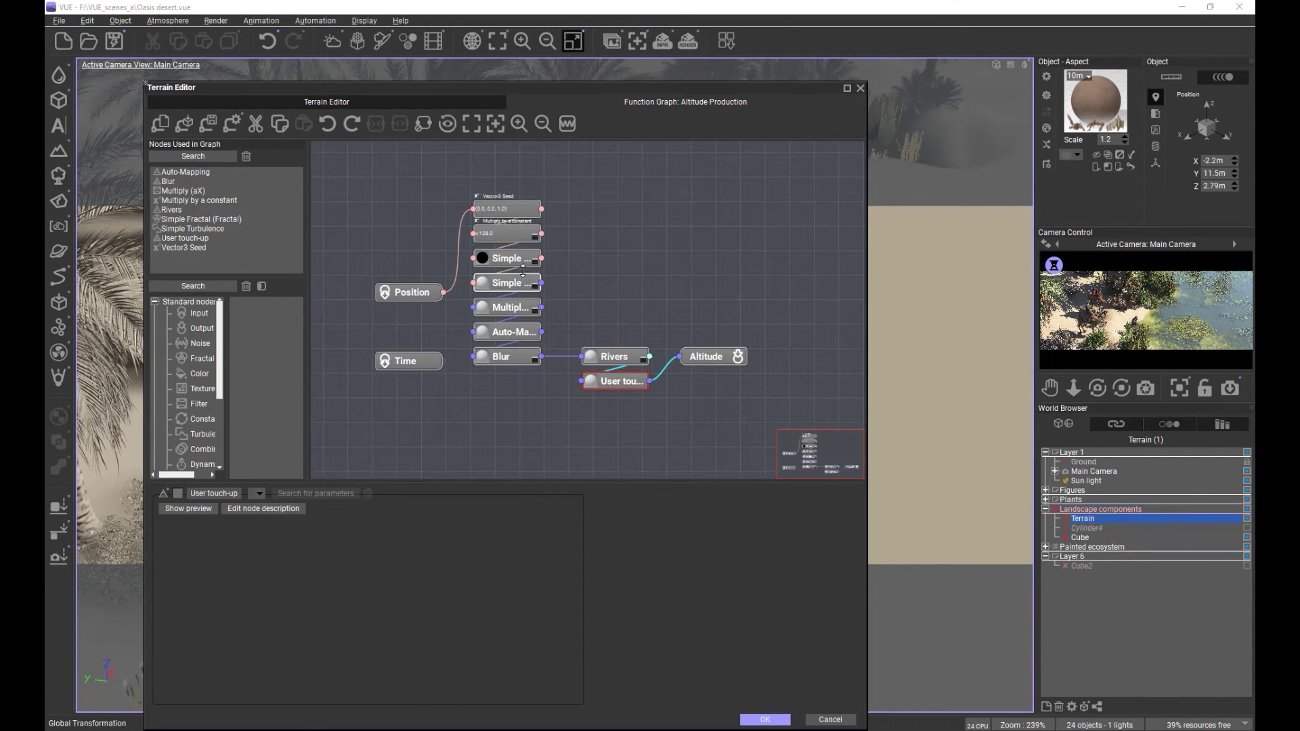
left_click(495, 261)
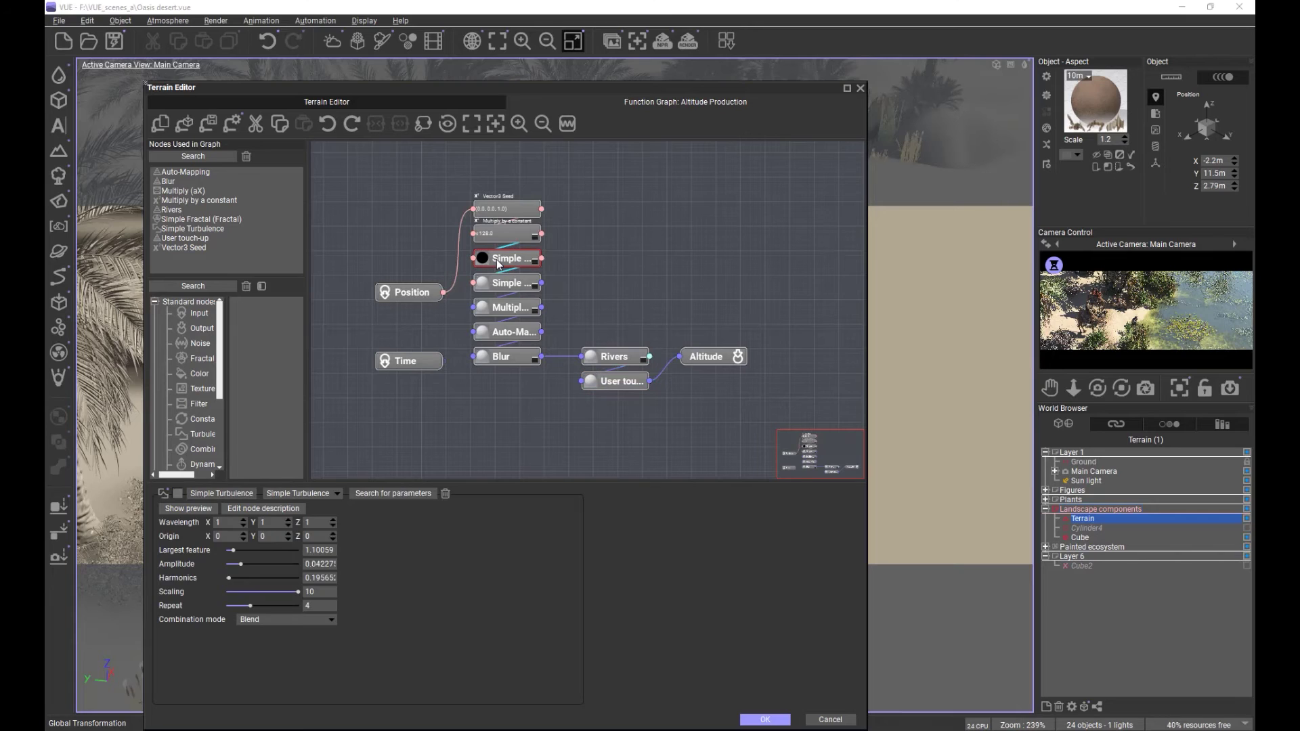
left_click(512, 422)
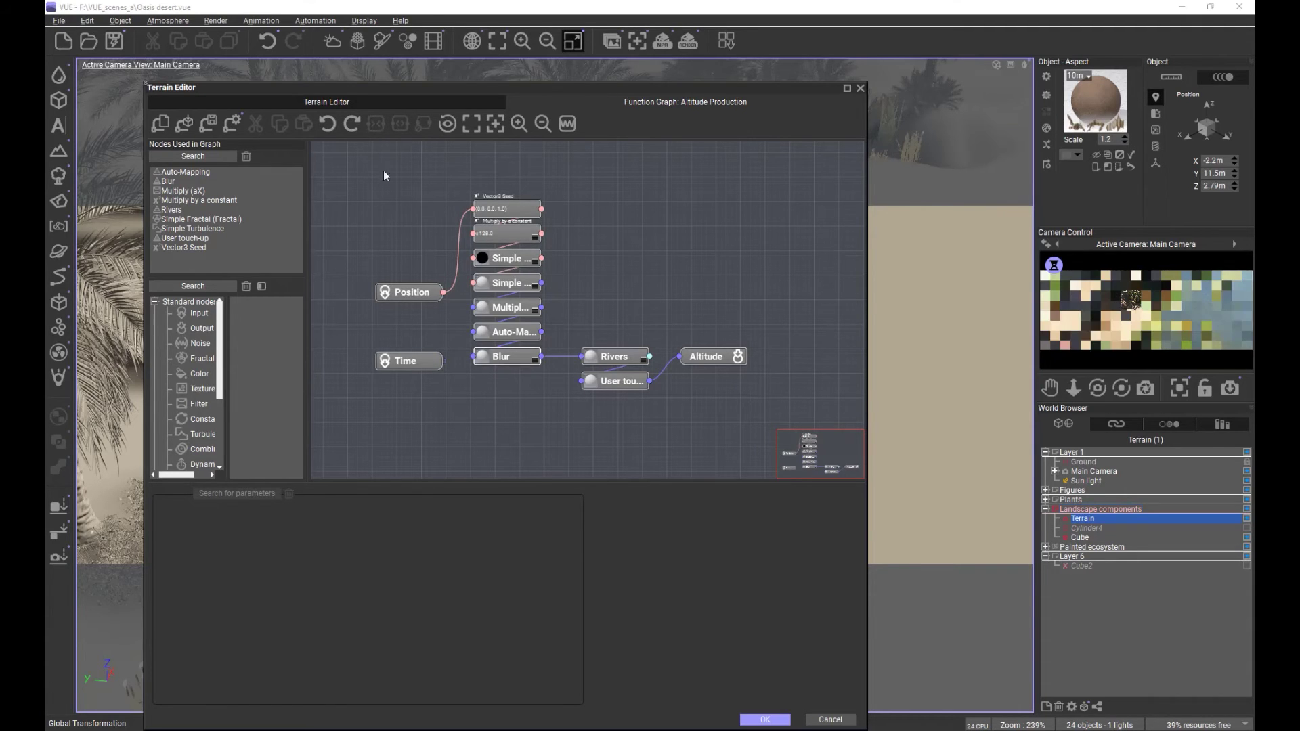
left_click(364, 99)
left_click_drag(439, 368, 308, 129)
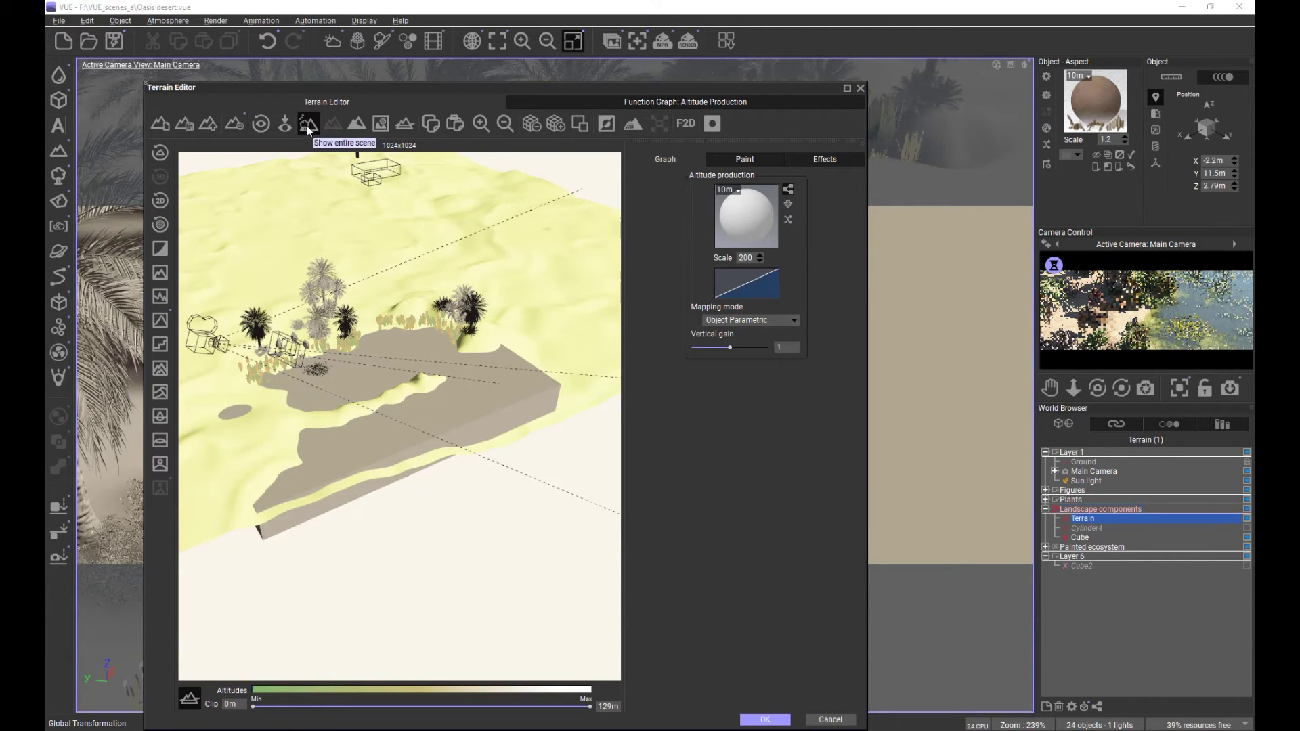
Step: Choose the Inflate brush for sculpting the terrain surface
left_click(309, 126)
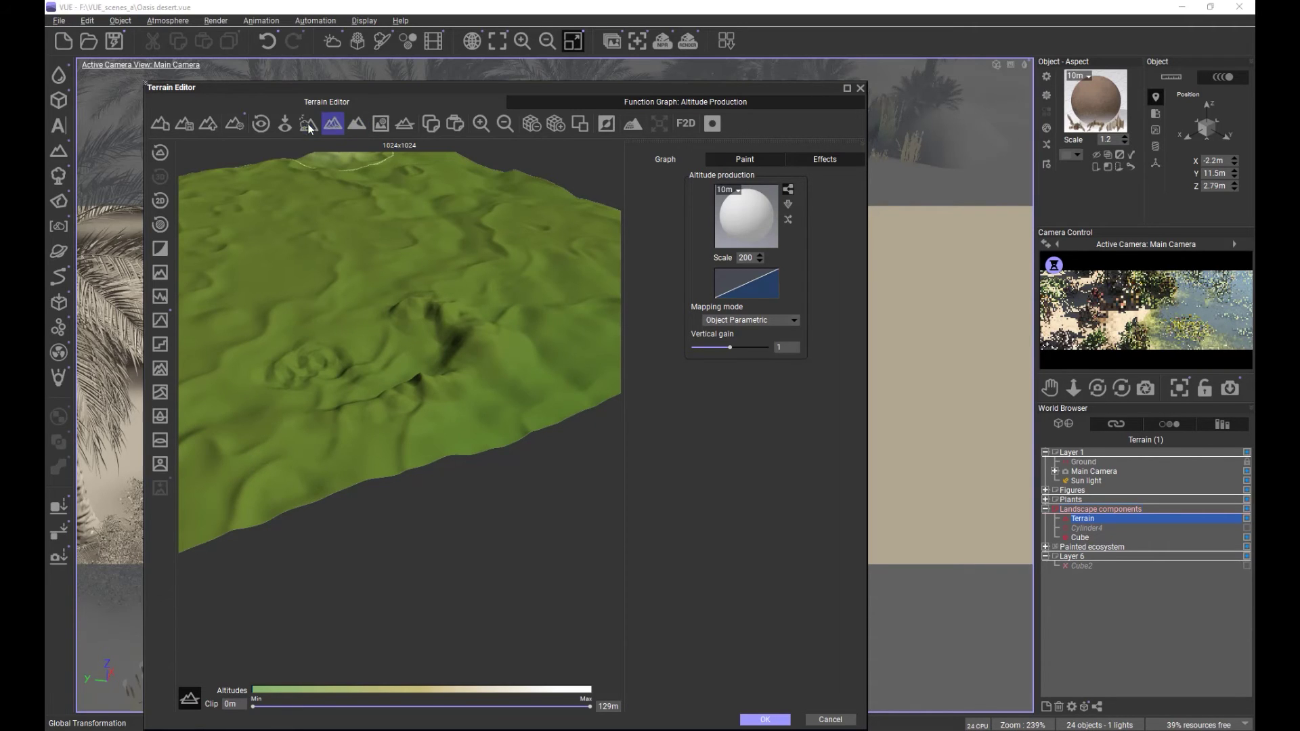
left_click(726, 163)
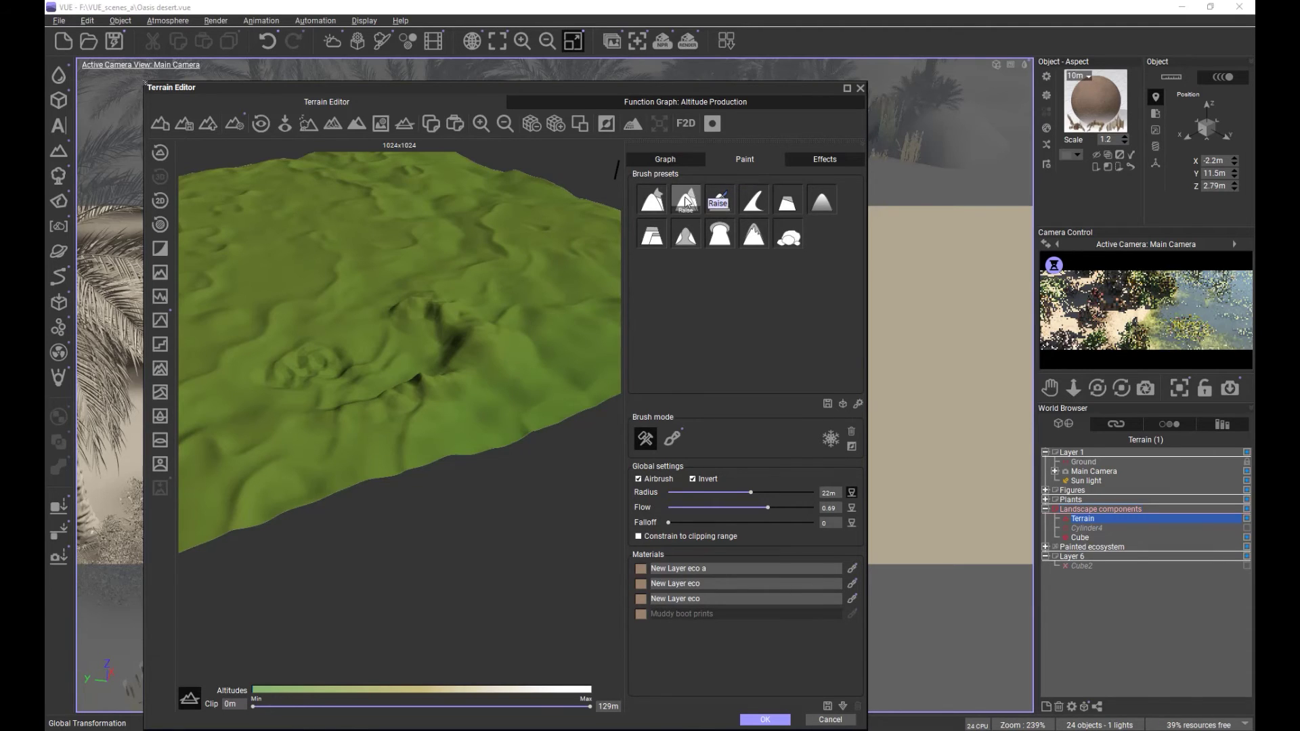
left_click(721, 234)
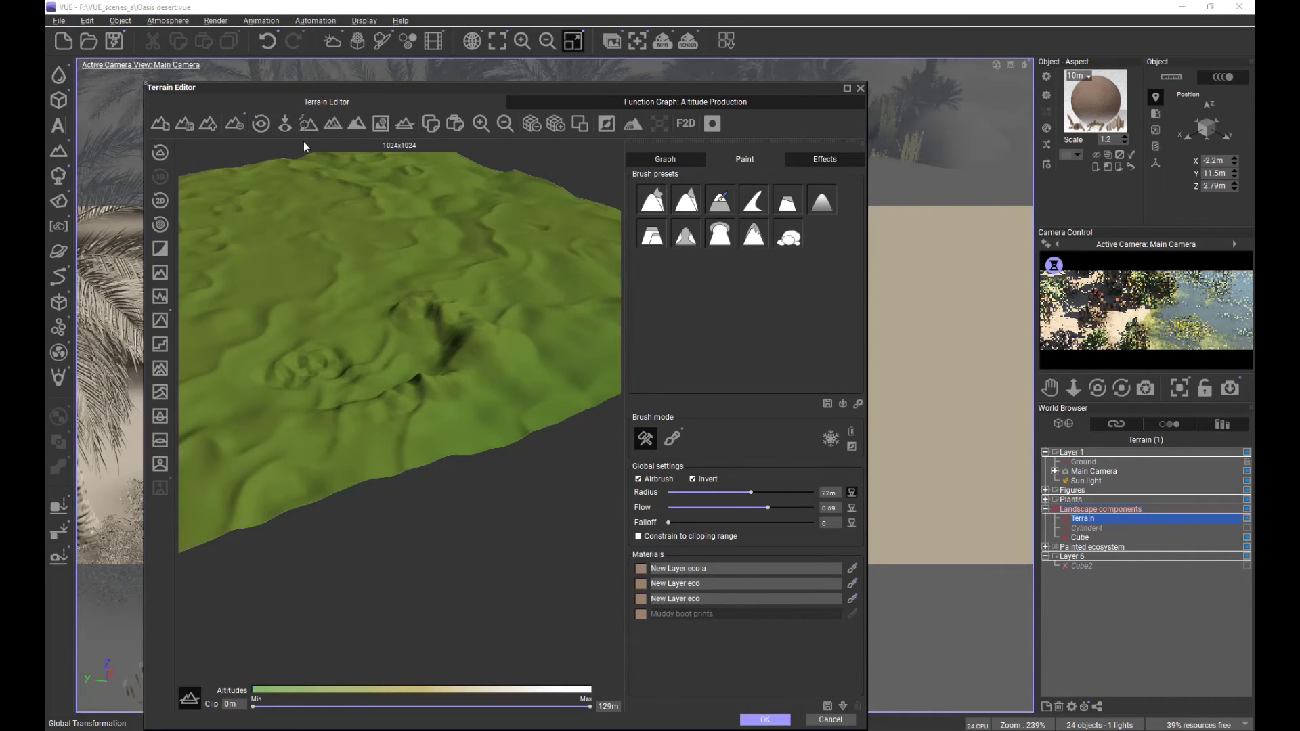
Step: Inspect the terrain obliquely with the whole scene shown, then close the editor and deselect Terrain
left_click(310, 126)
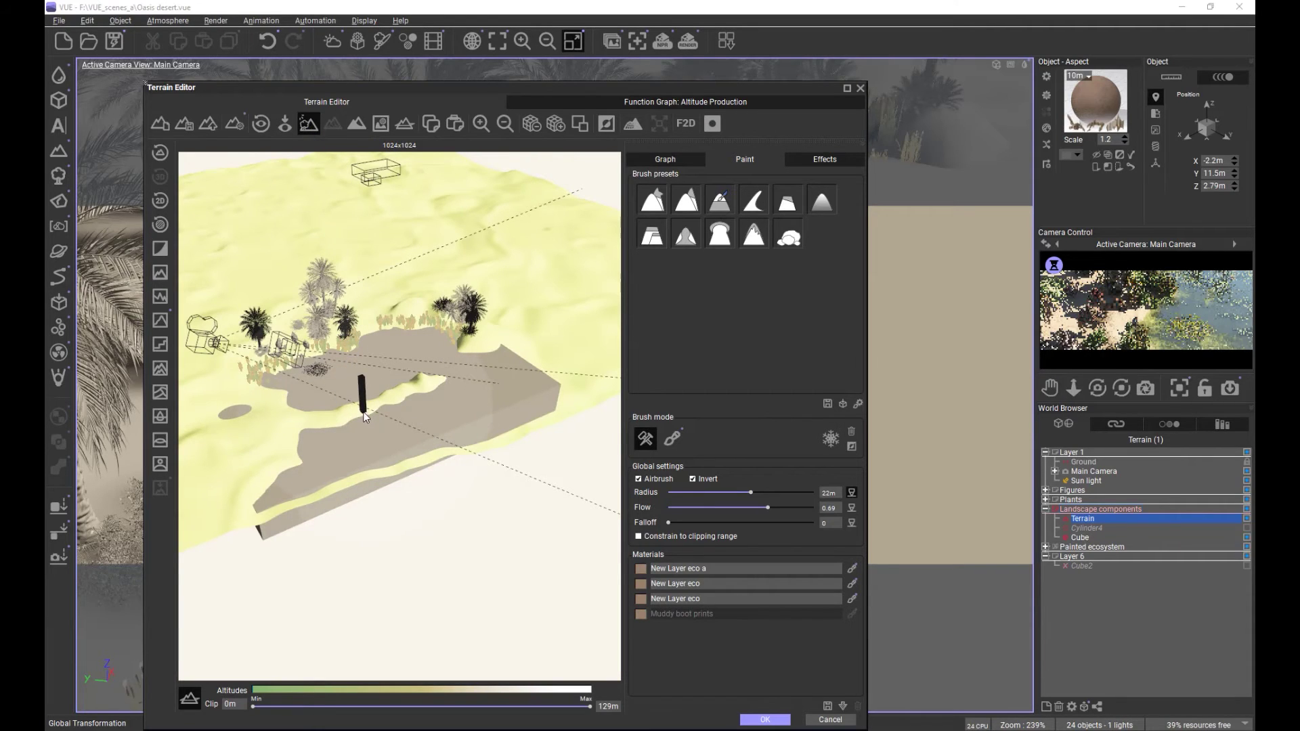
left_click_drag(360, 422, 271, 377)
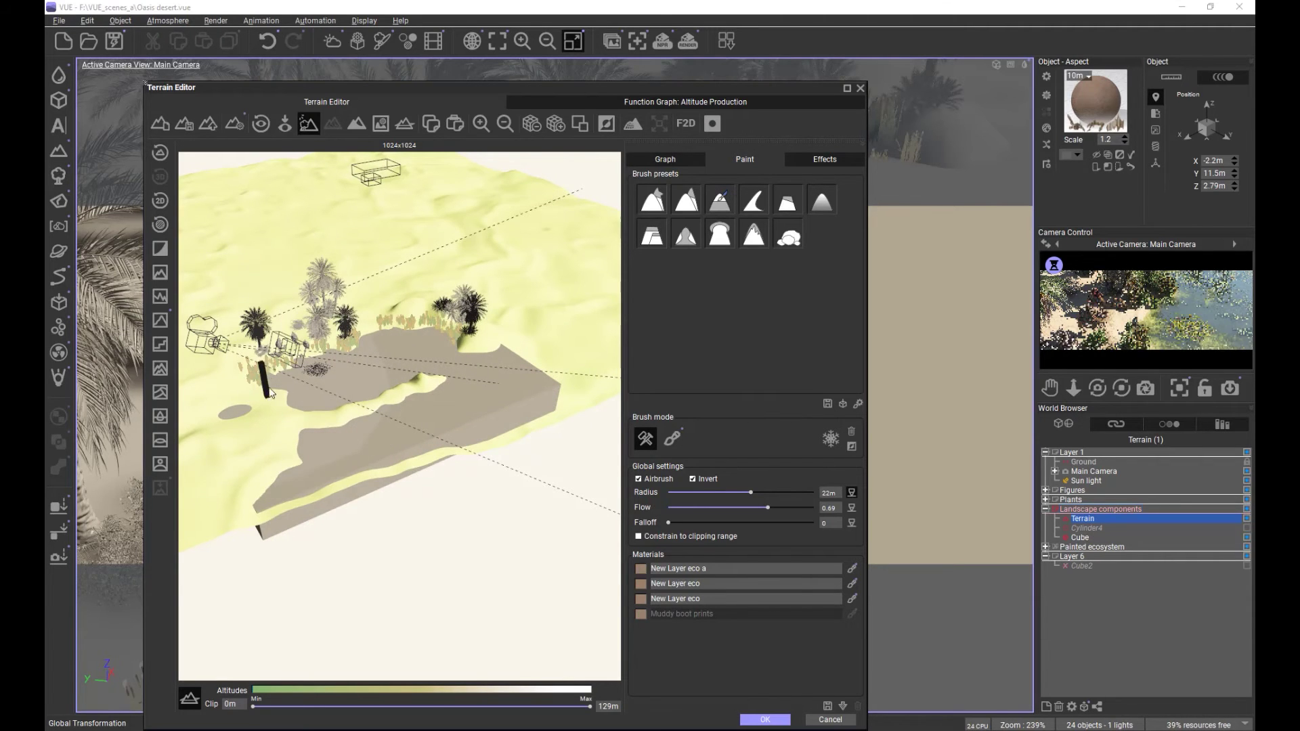
scroll(271, 376, "up", 2)
scroll(270, 377, "up", 2)
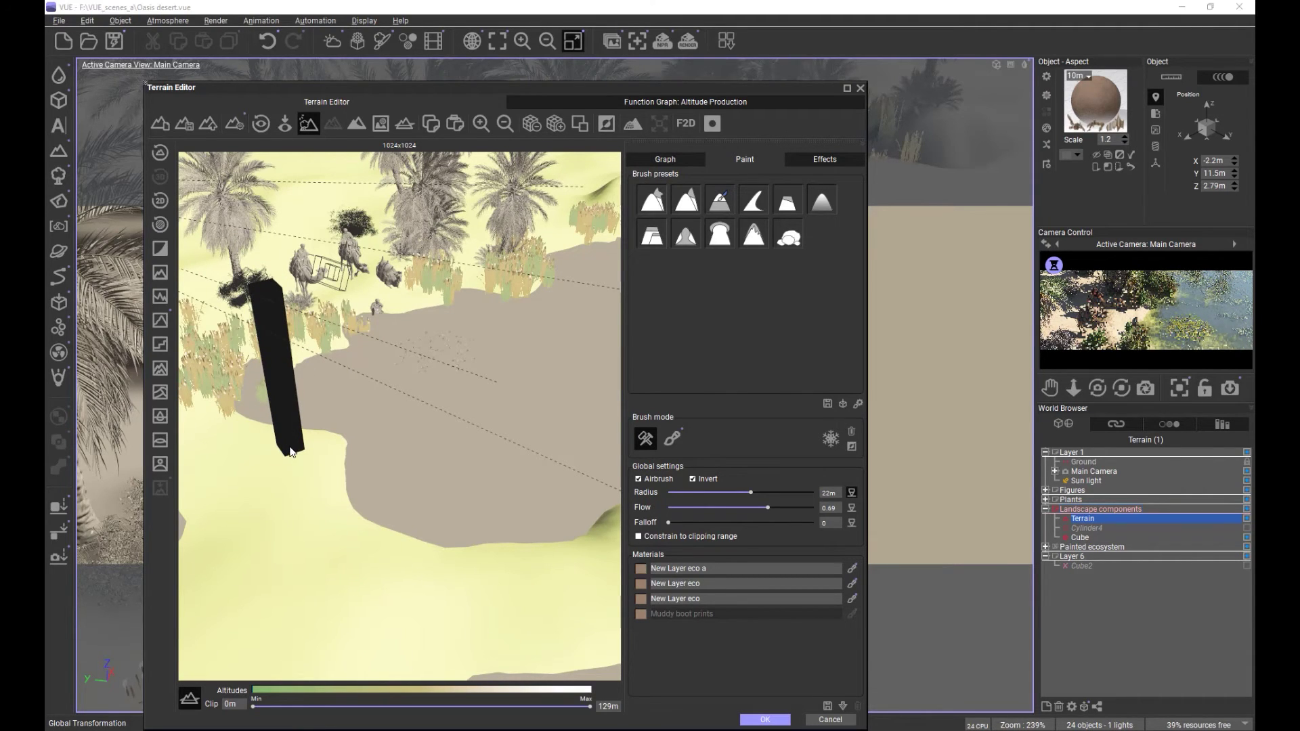
scroll(293, 452, "up", 1)
scroll(303, 466, "up", 3)
right_click_drag(422, 475, 306, 470)
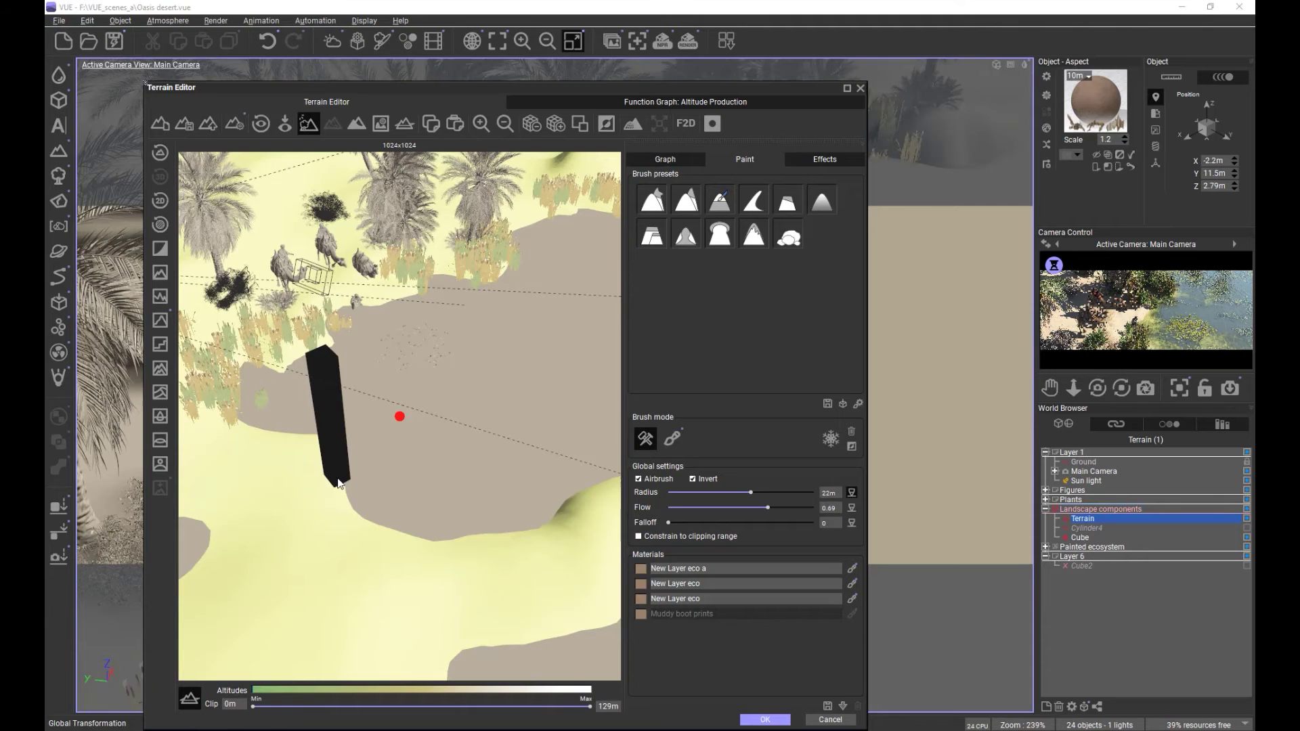
left_click_drag(339, 482, 804, 645)
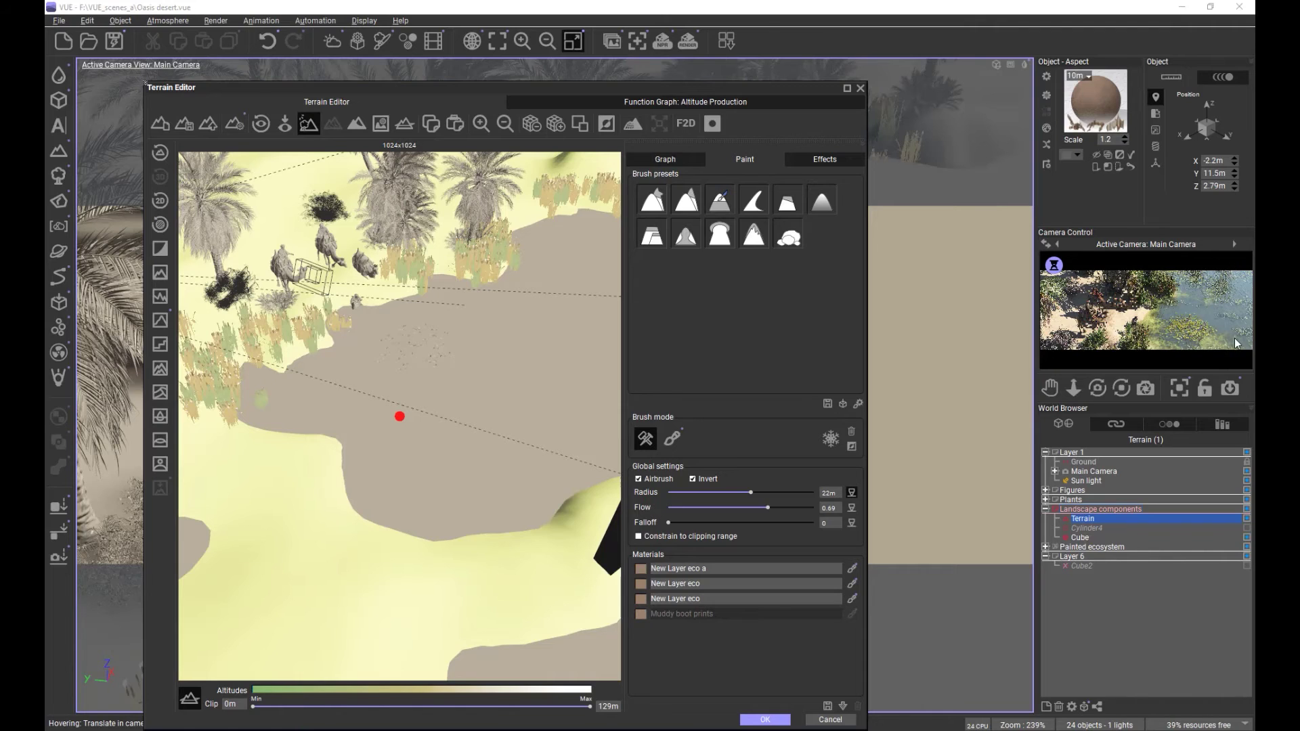
left_click_drag(1238, 343, 629, 406)
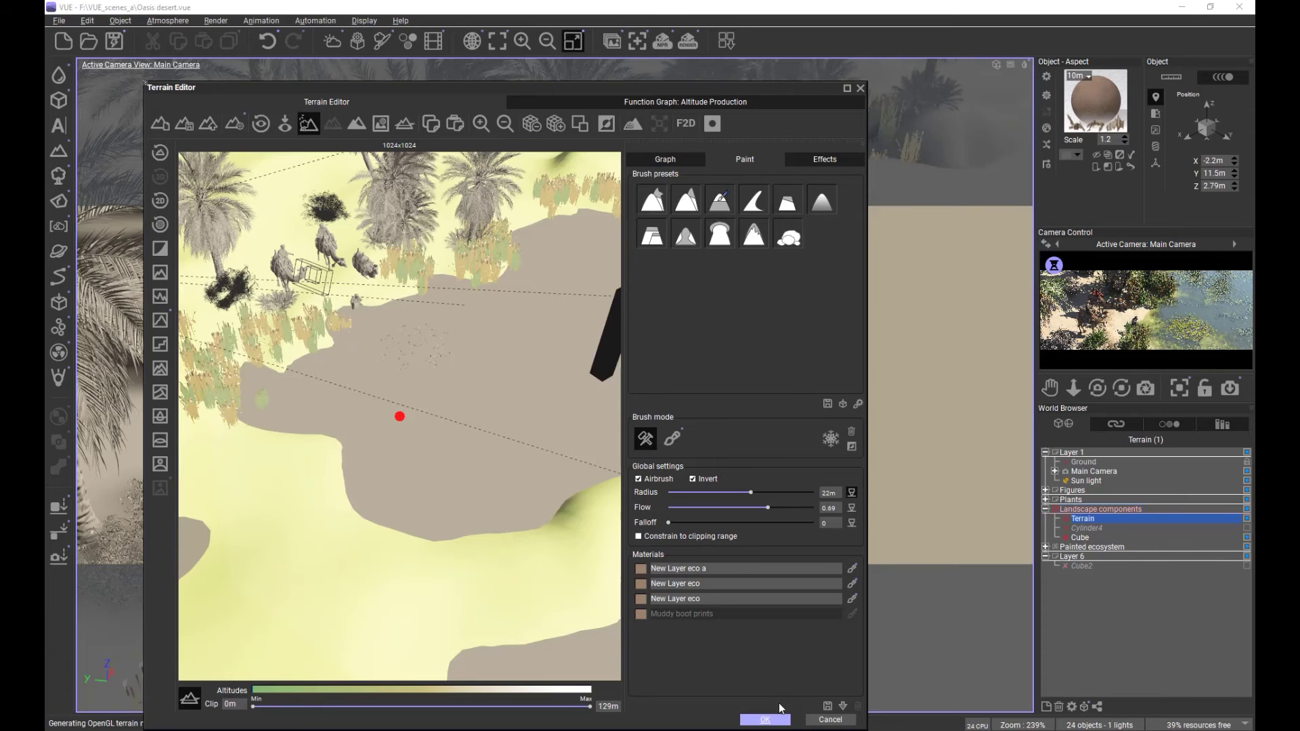
left_click(765, 720)
left_click(1087, 616)
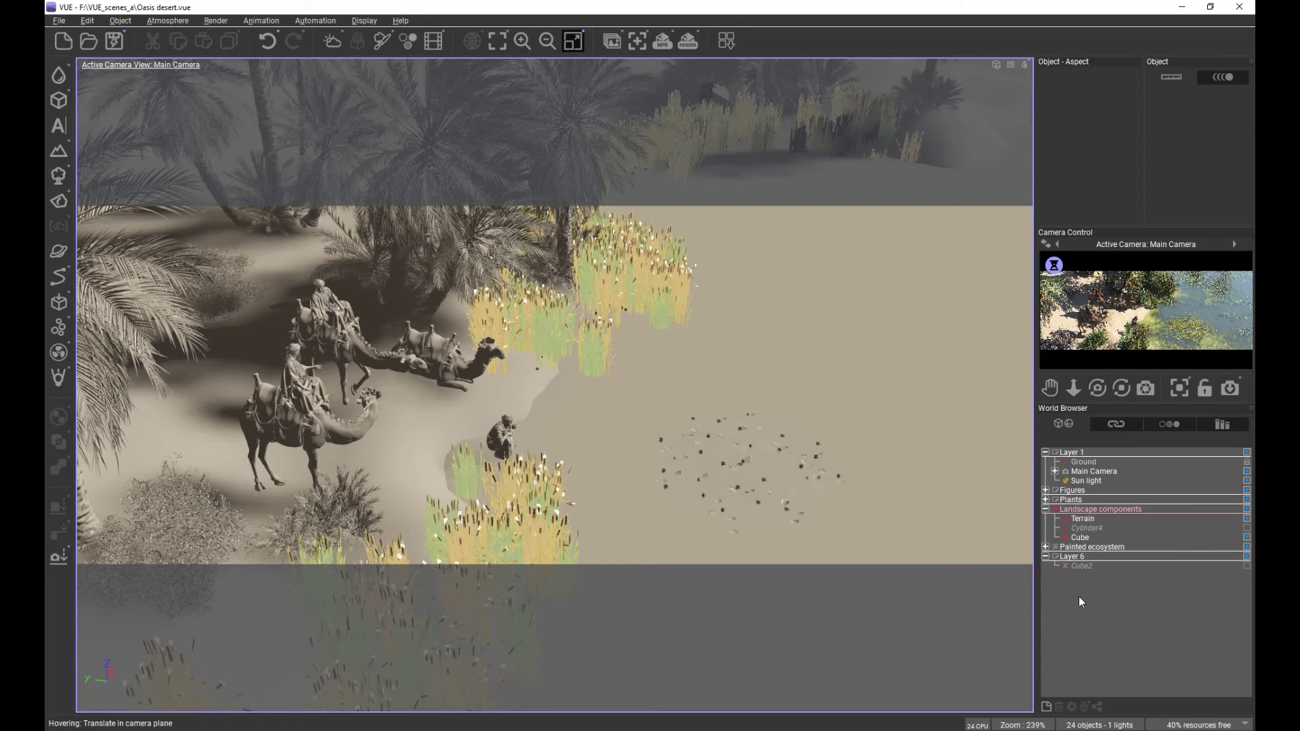
Step: Select Cylinder4, then the Terrain, and bring up its material preview's context menu
left_click(1082, 528)
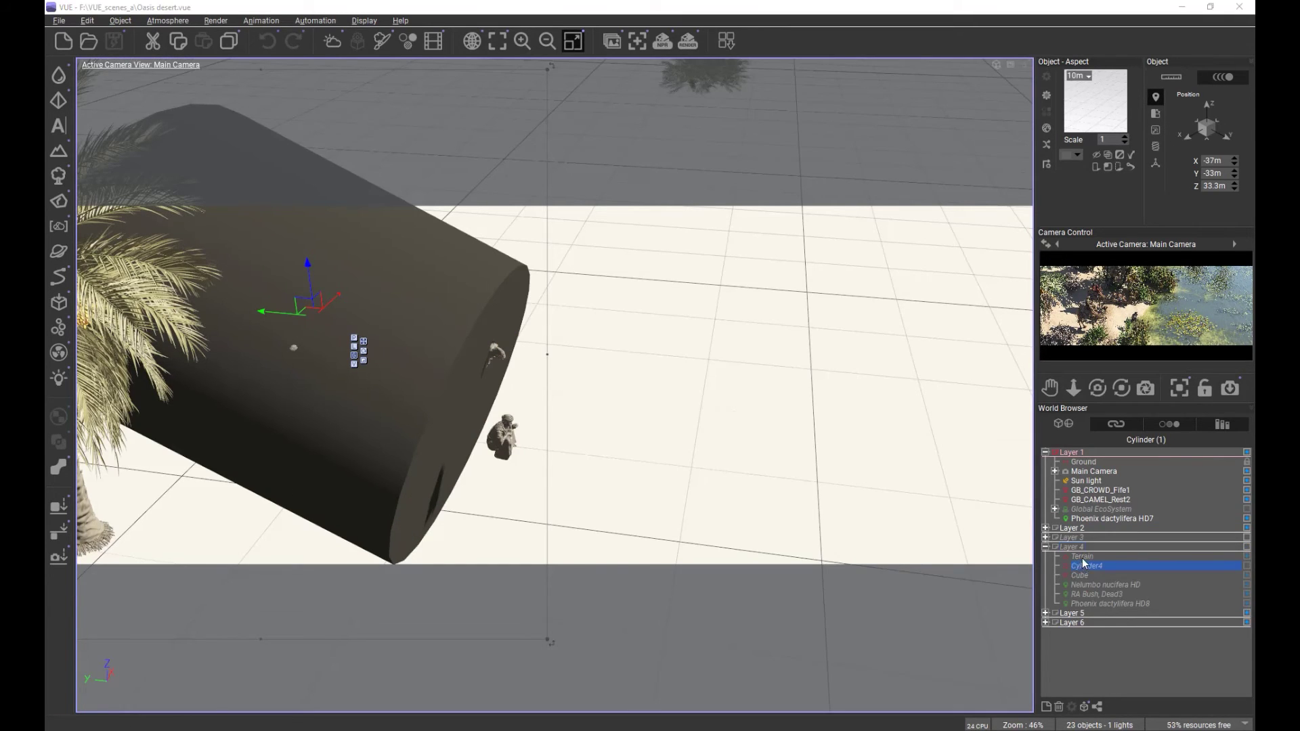
left_click(1083, 558)
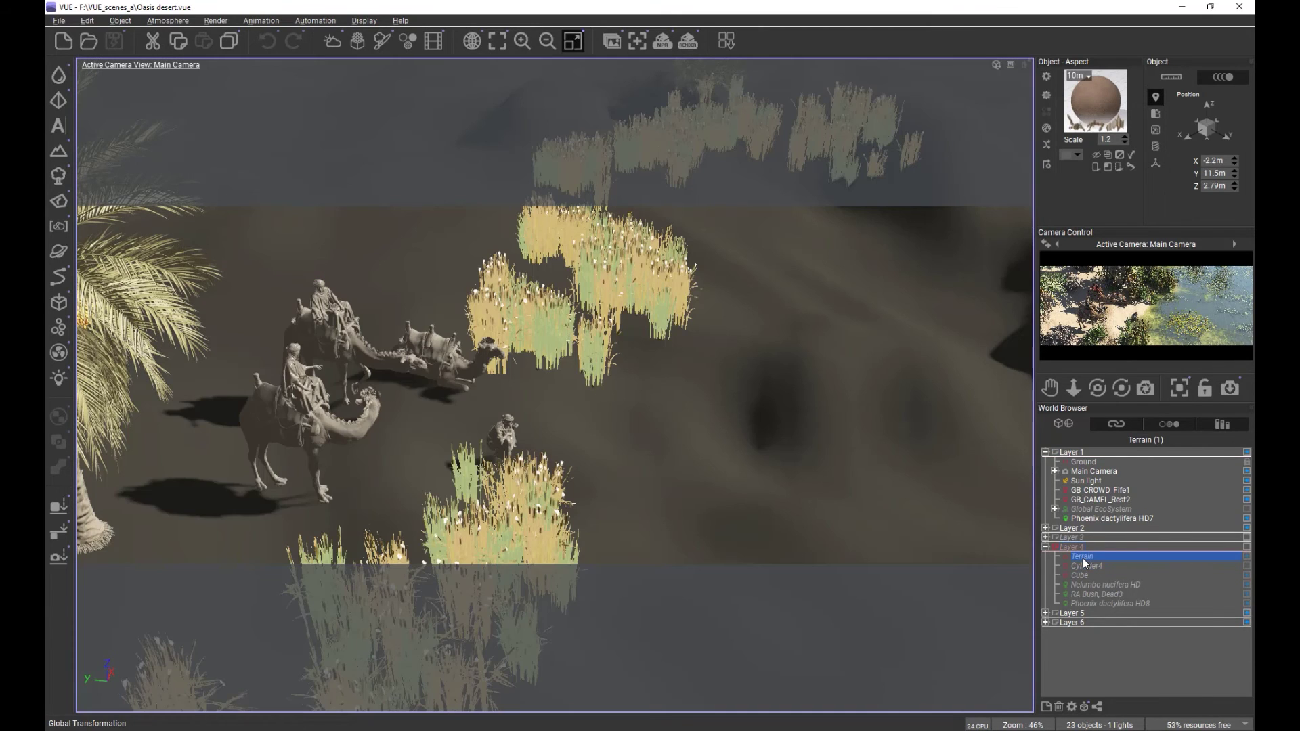
right_click(1091, 104)
Step: Edit the terrain material, browsing the sticks, 243-reed and Rough Desert Rock eco layers' density
left_click(1122, 113)
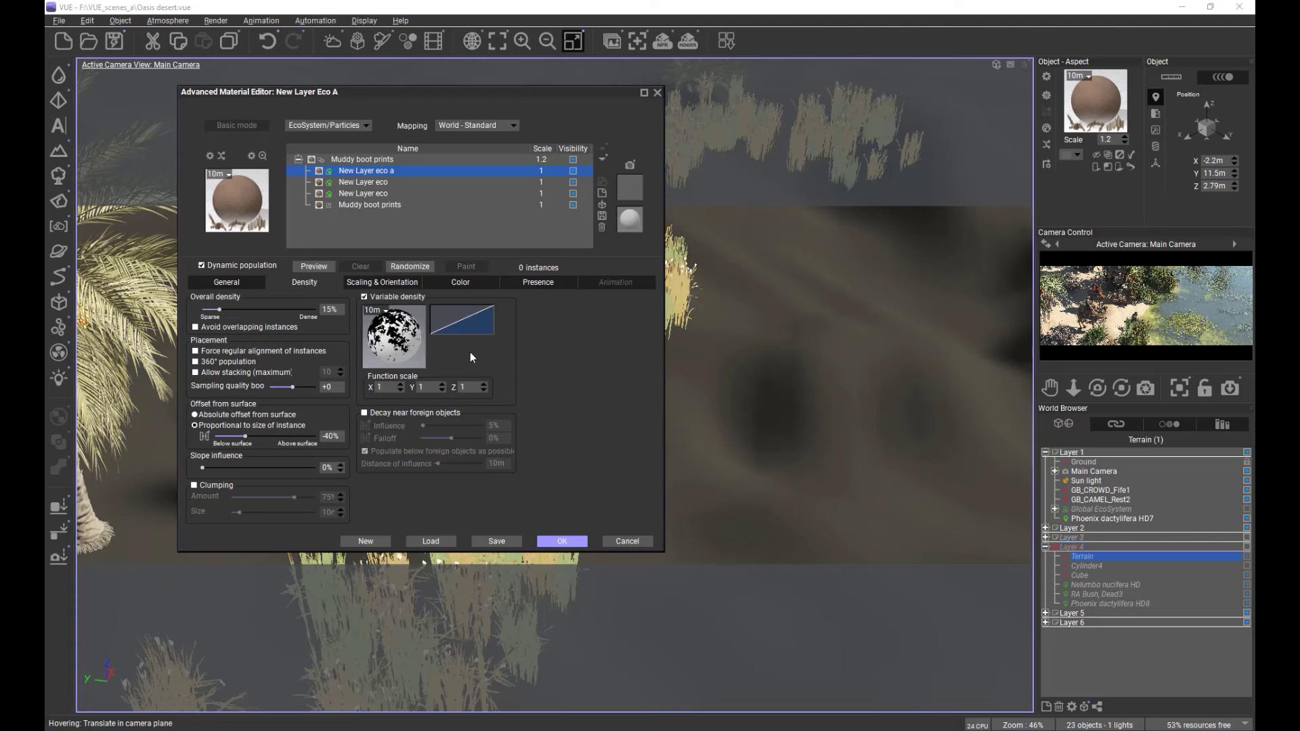
left_click(244, 288)
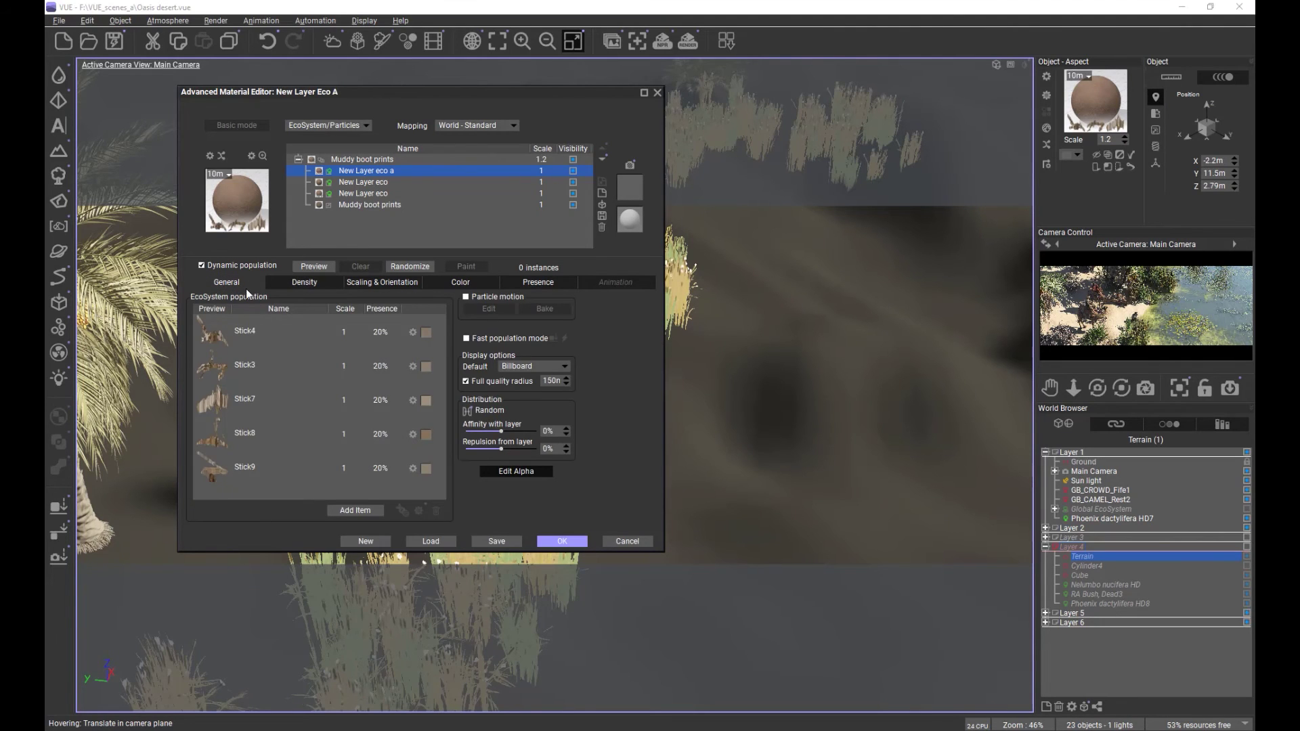
left_click(356, 194)
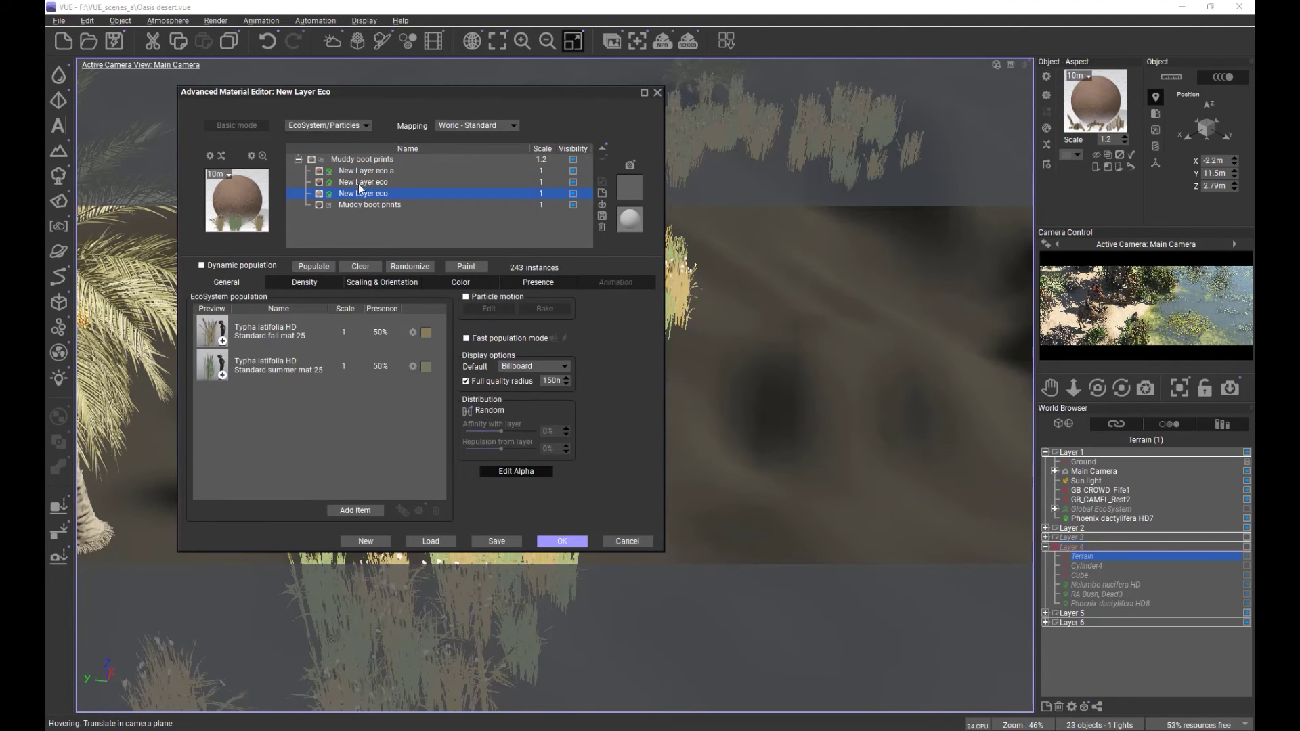
left_click(359, 180)
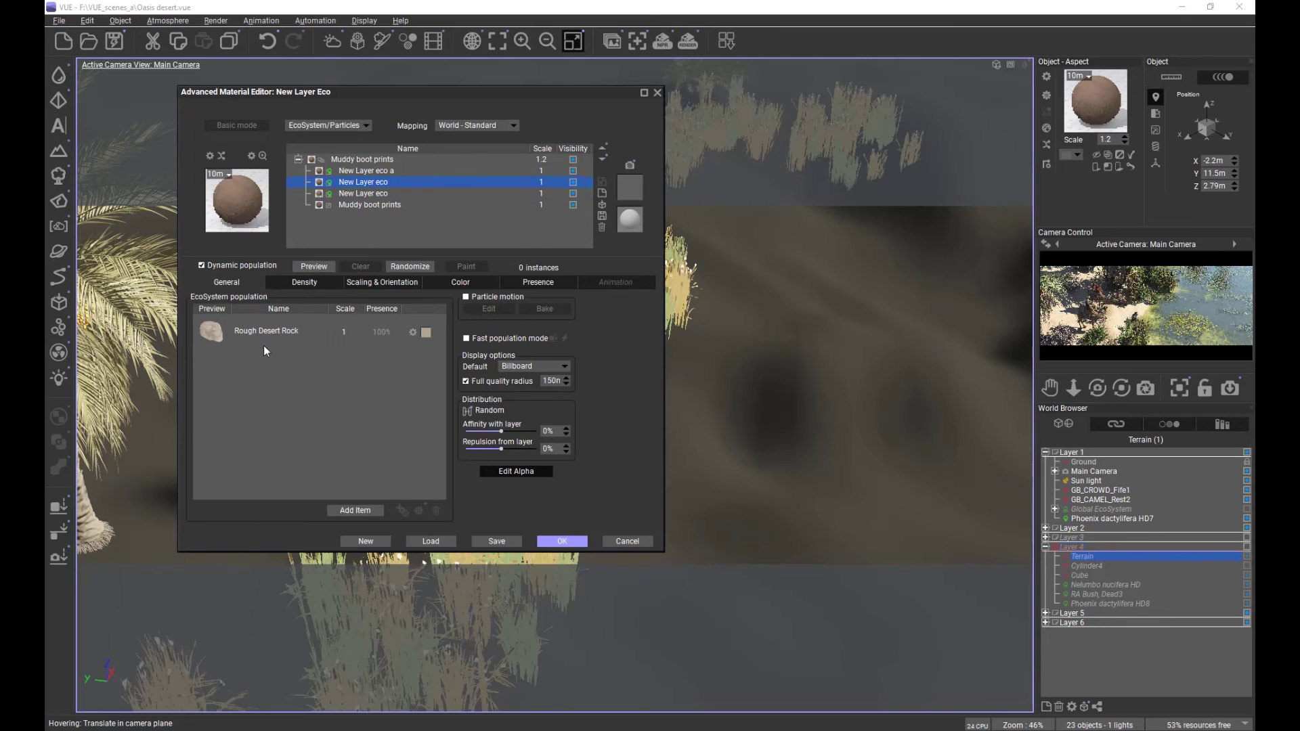
left_click(295, 279)
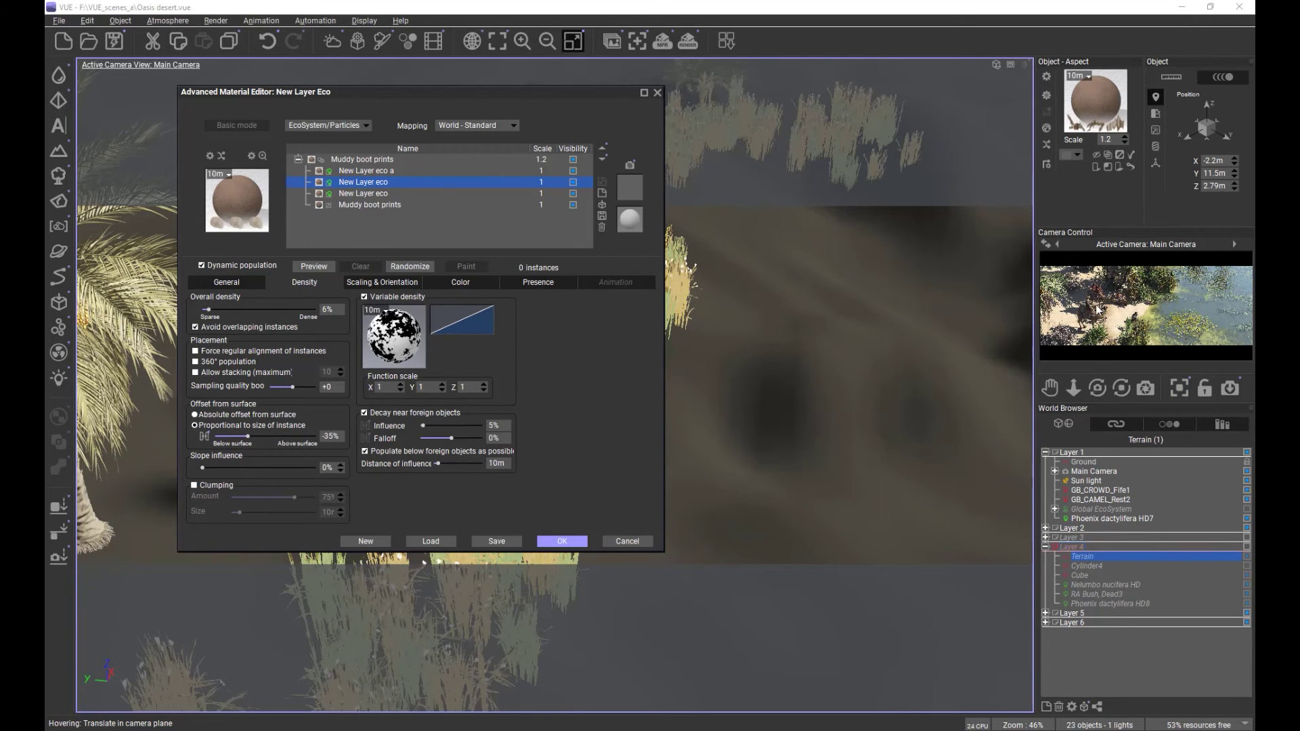
Step: Check the camera preview options, move the editor aside to reveal the camels, and close it
right_click(1091, 341)
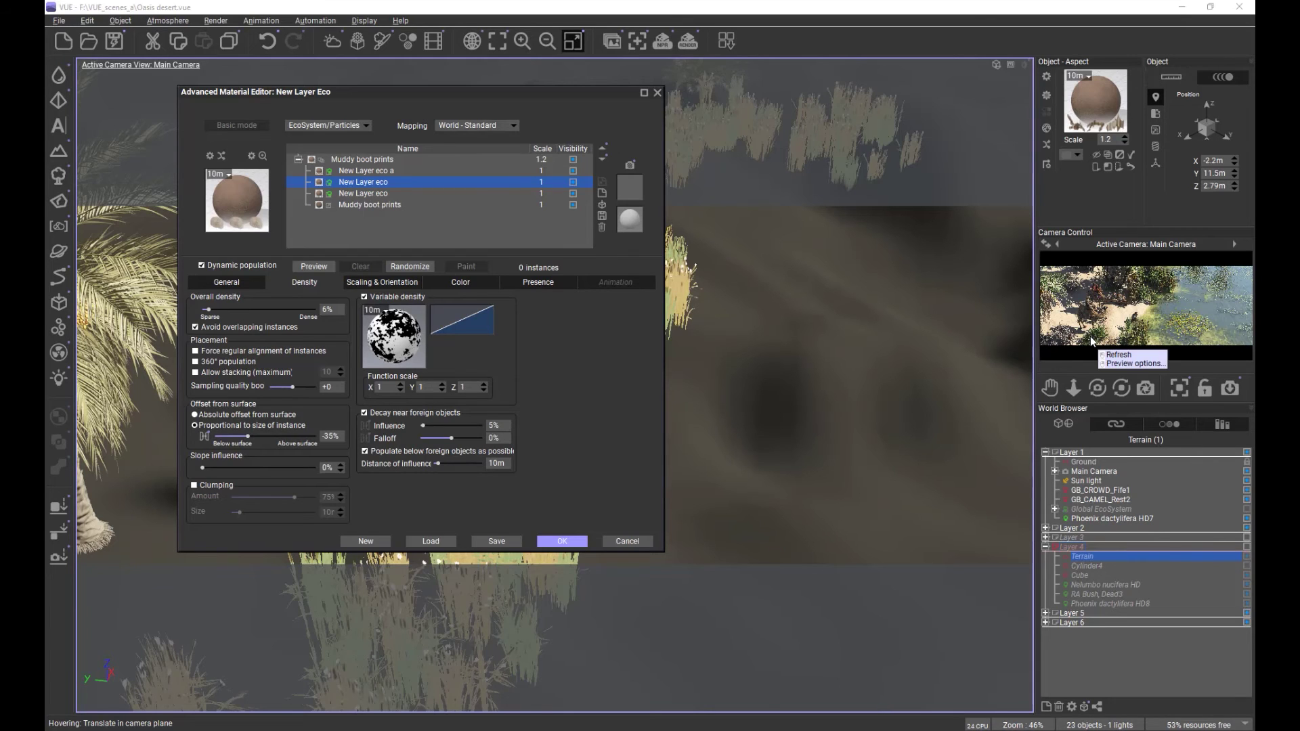
left_click(1070, 300)
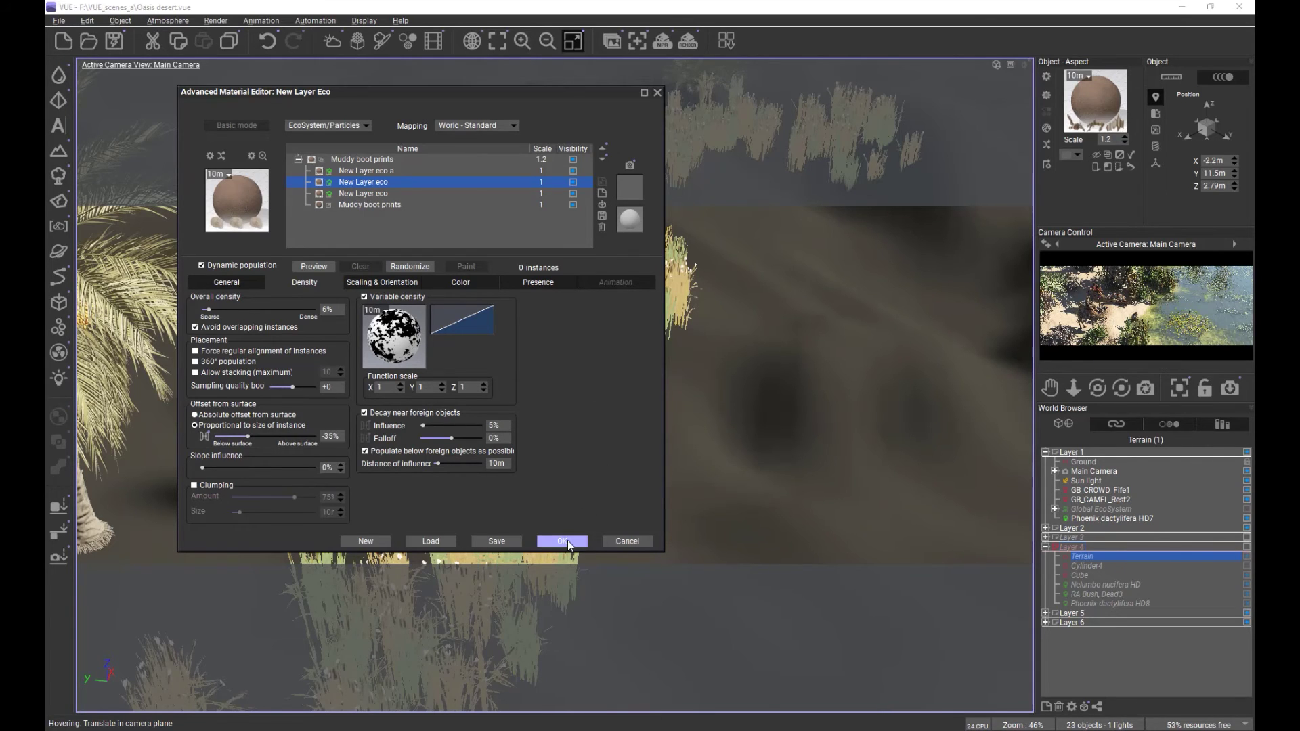
left_click_drag(470, 102, 787, 120)
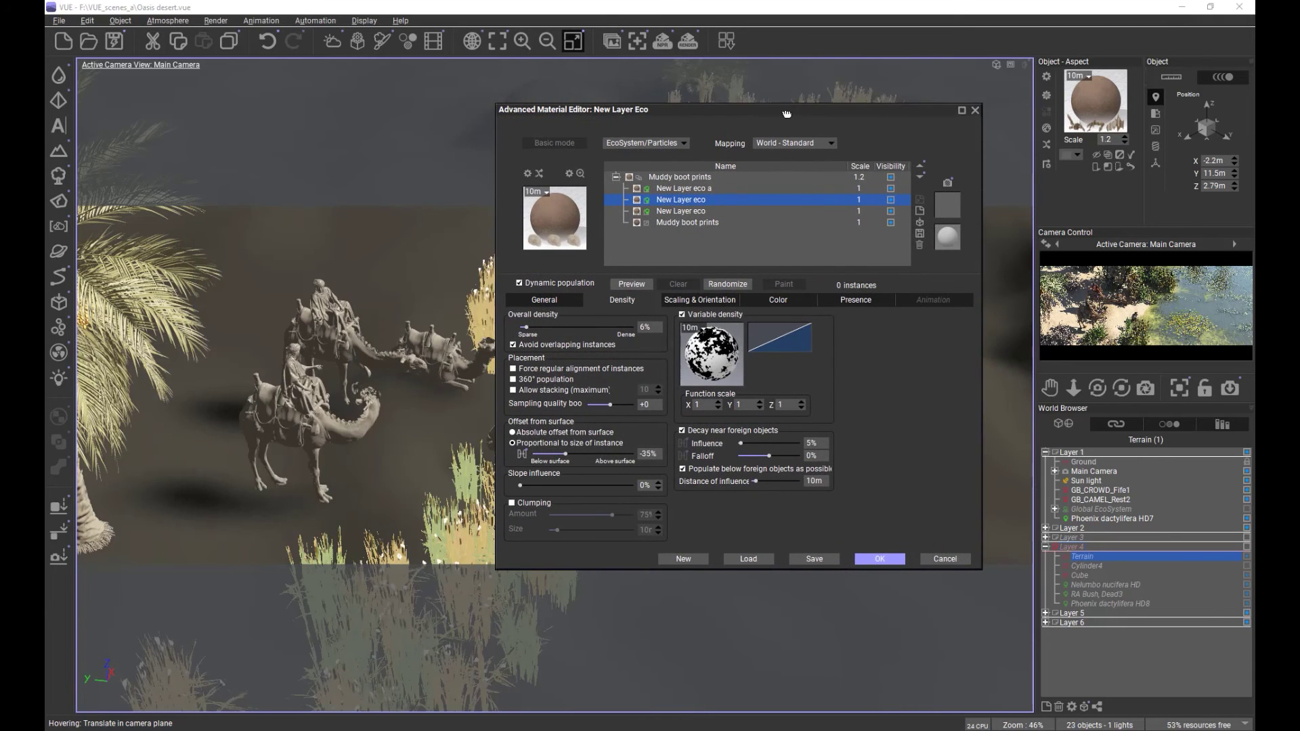
left_click(884, 559)
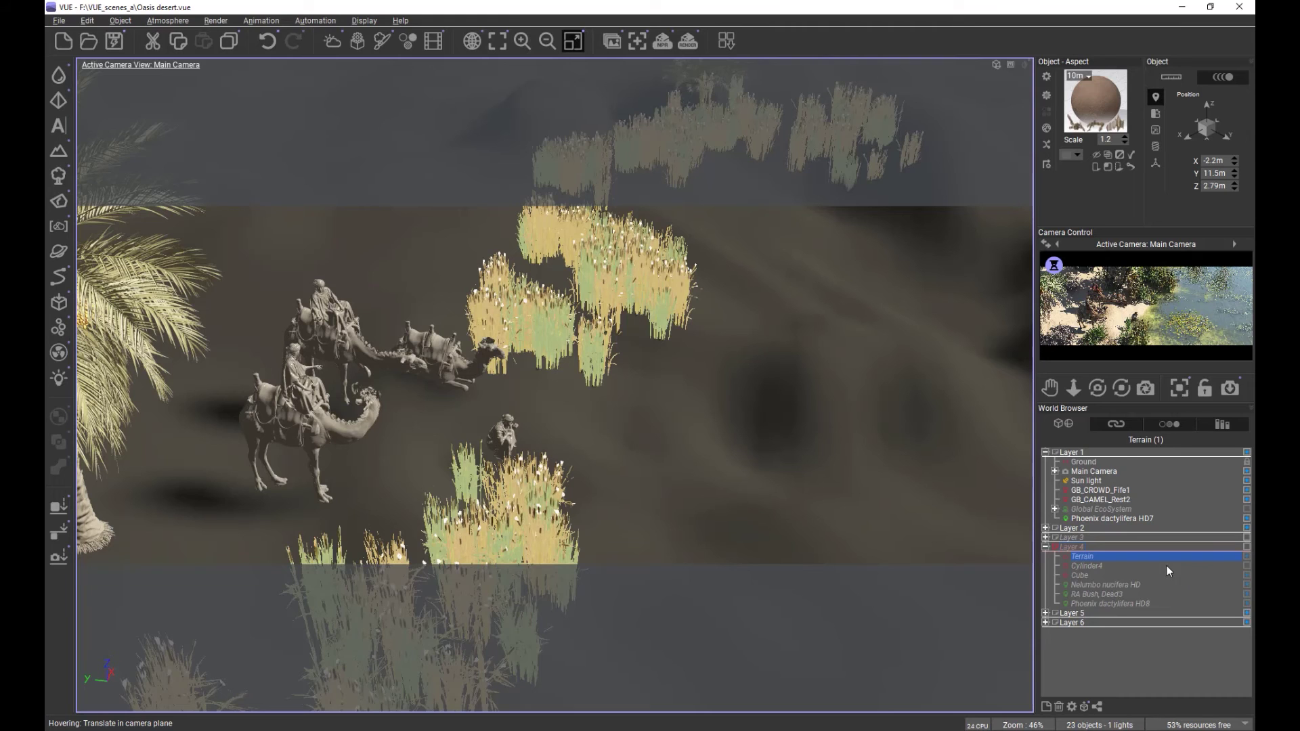
Step: Expand the Painted ecosystem layer and lock its Global EcoSystem against edits
left_click(1099, 565)
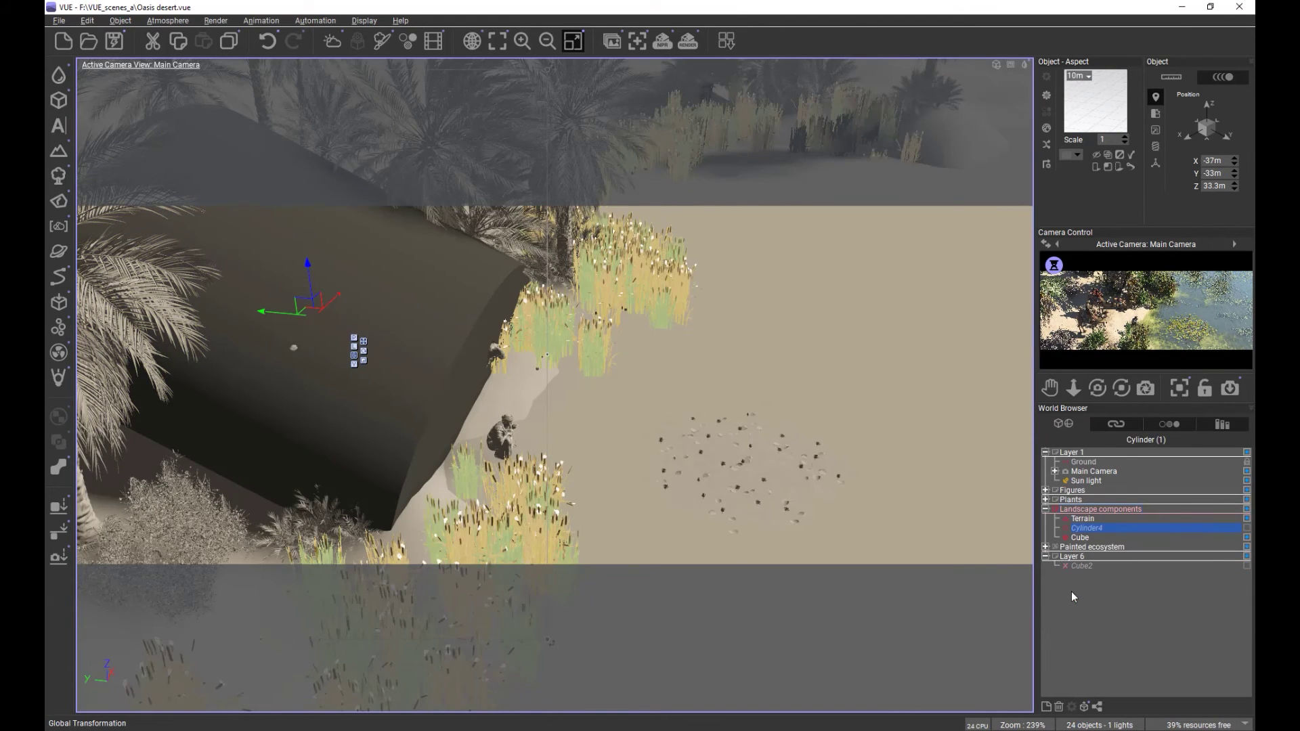
left_click(1045, 547)
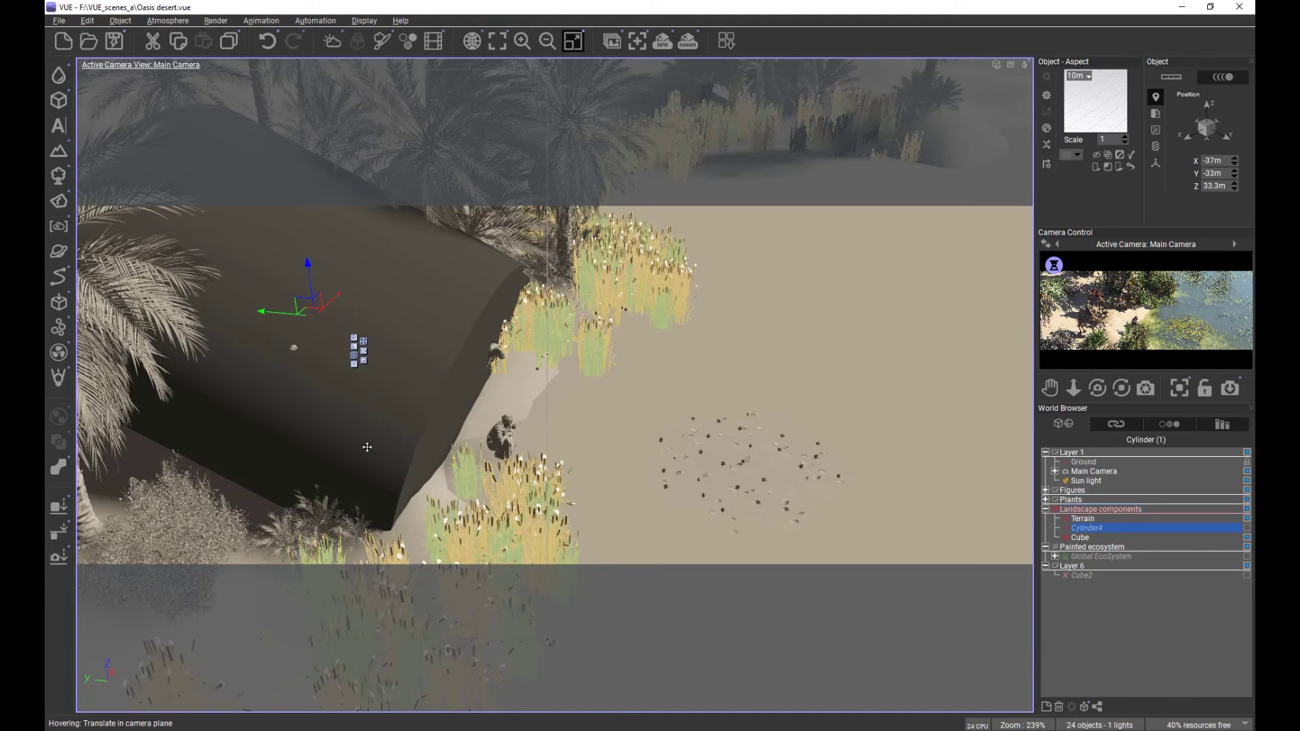
left_click(1096, 590)
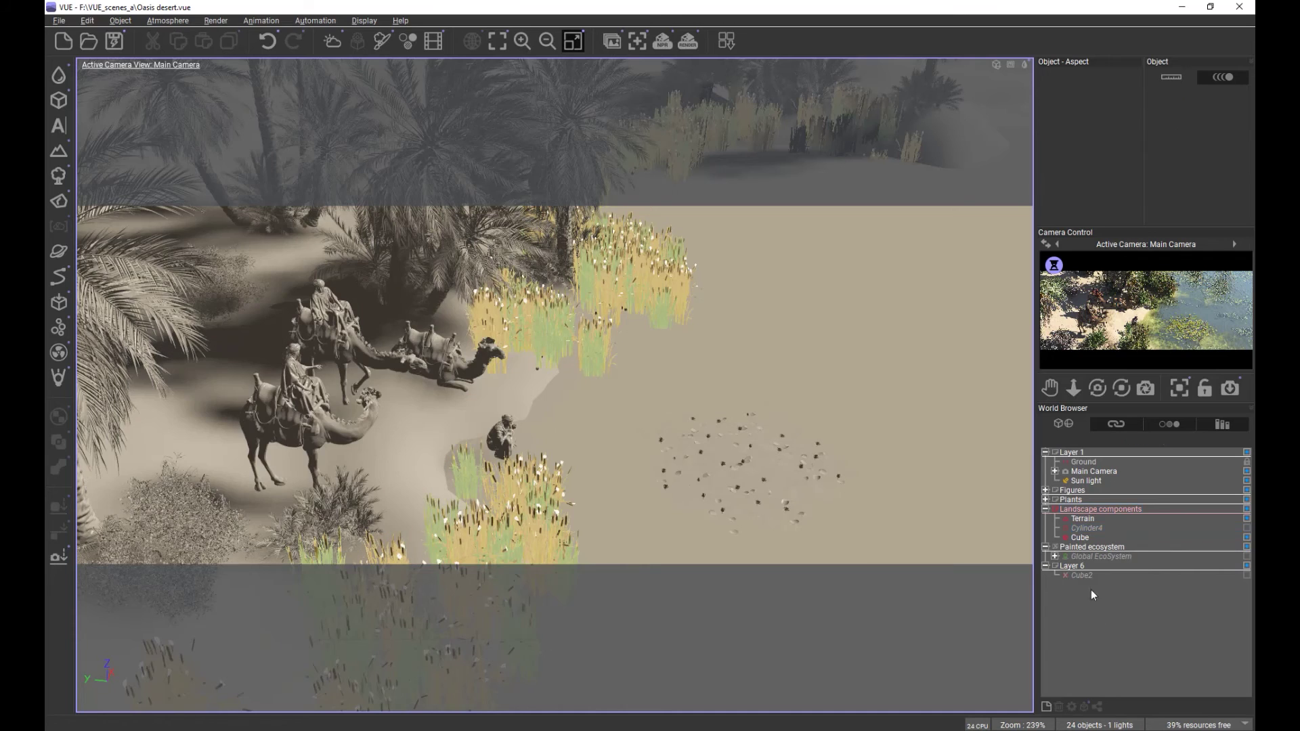
left_click(1091, 553)
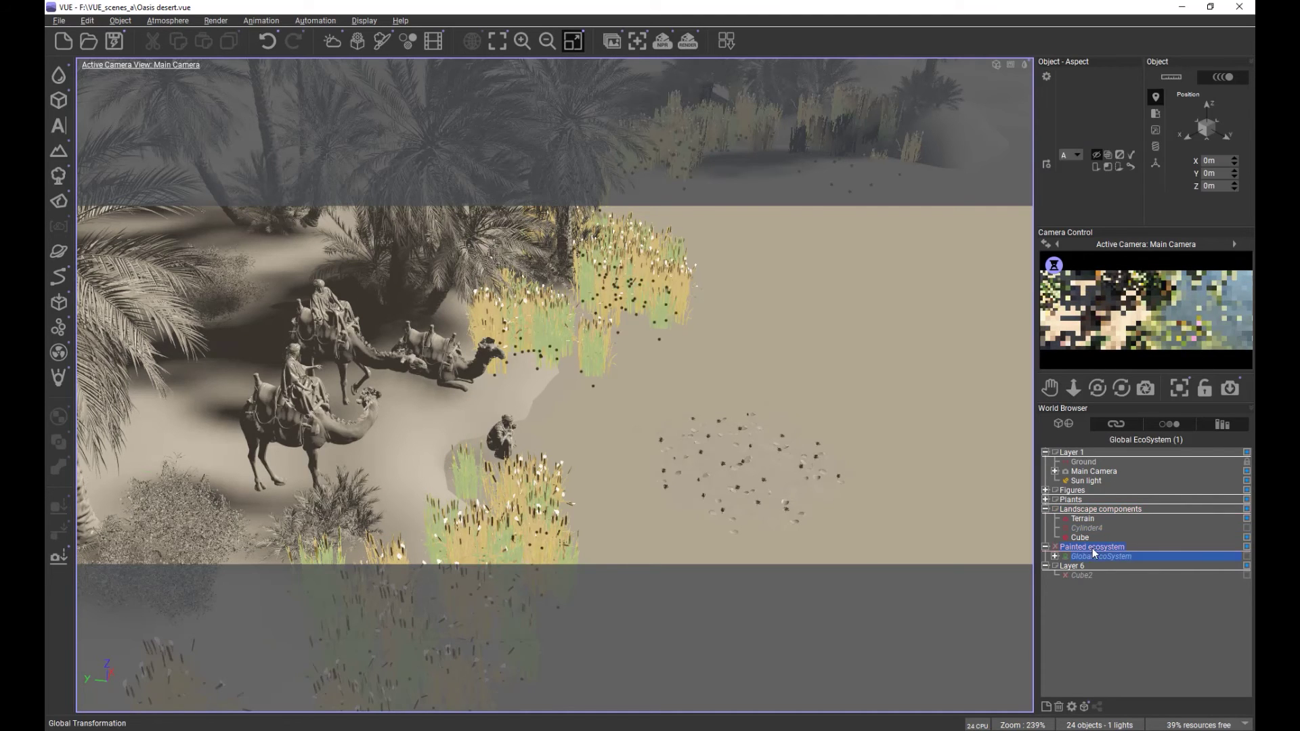
left_click(1246, 557)
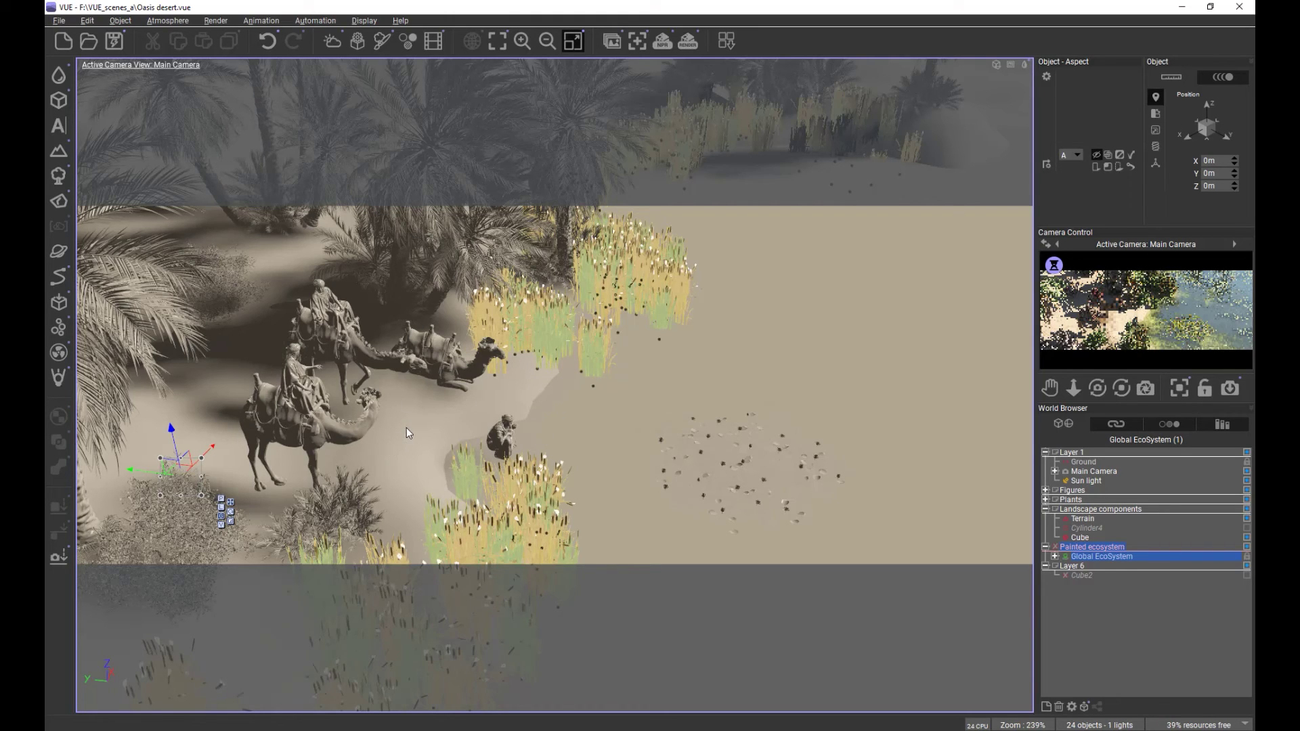
Step: Edit the Terrain's material on the reed eco layer with 243 instances
left_click(1084, 519)
right_click(1084, 123)
left_click(1107, 130)
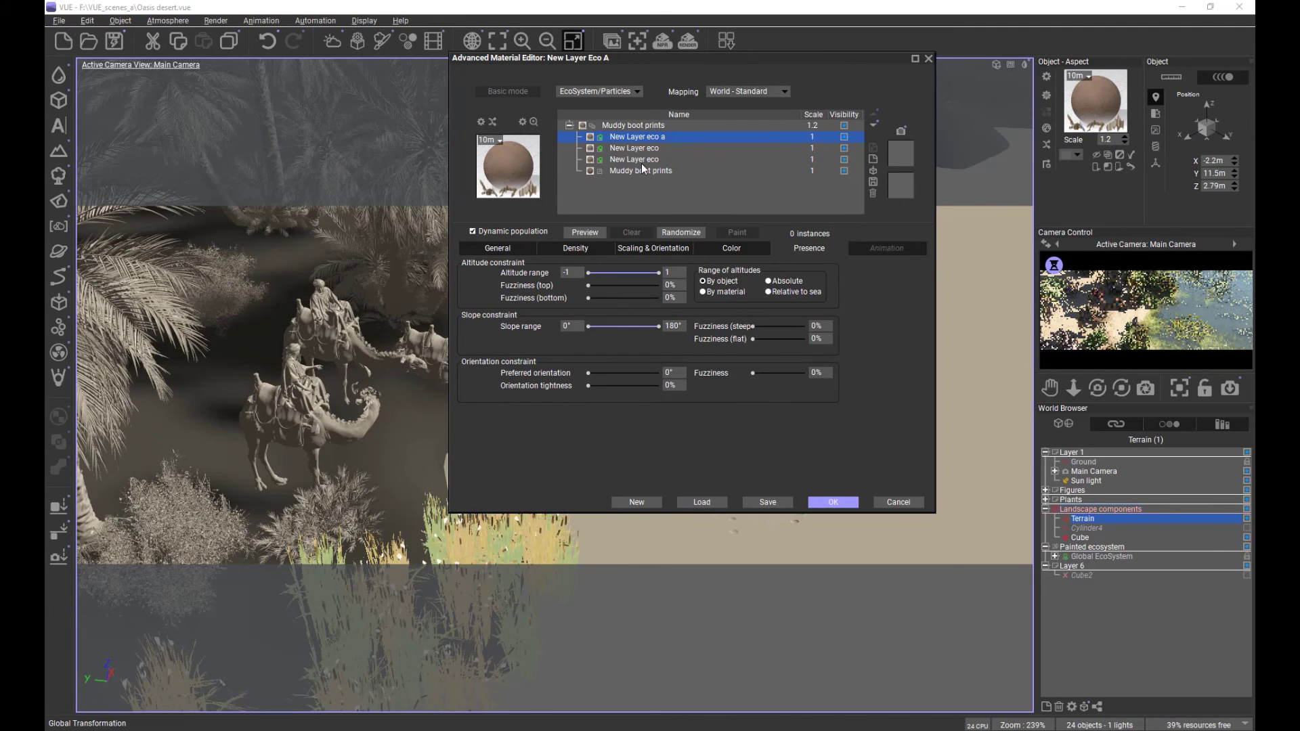
left_click(640, 163)
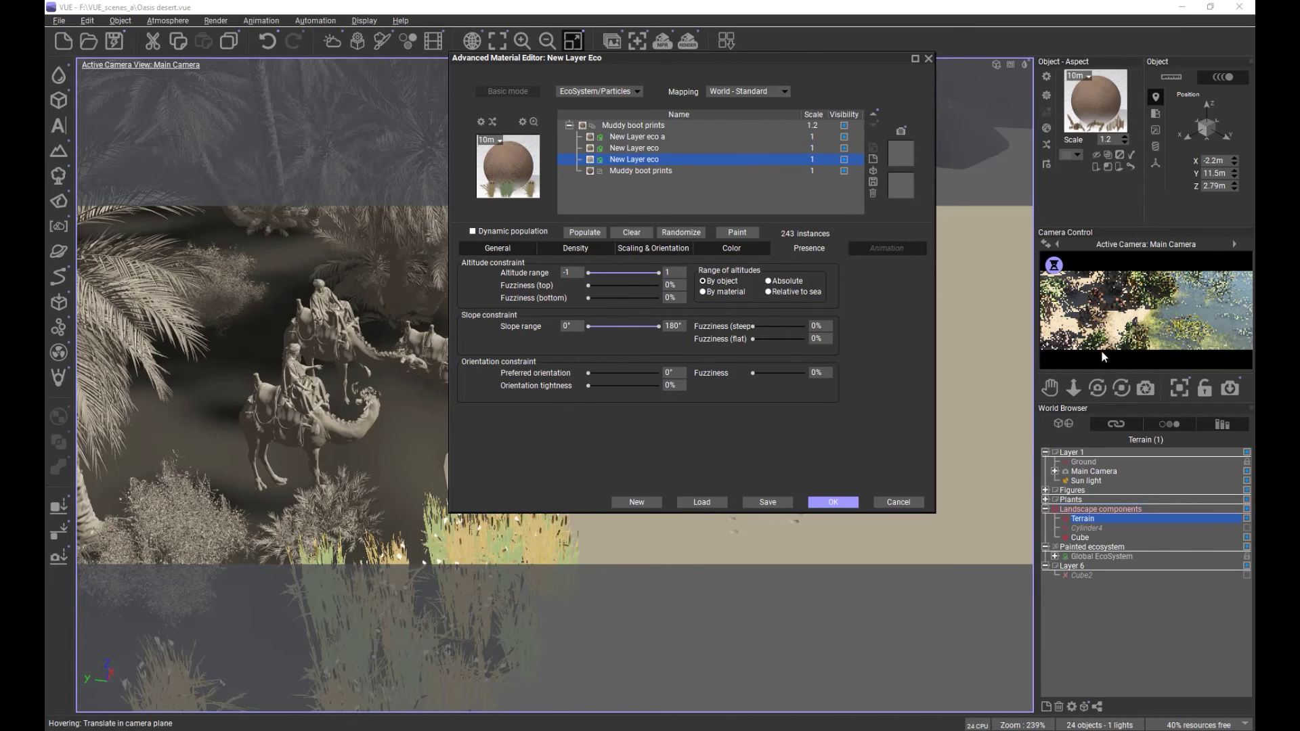
Step: Move the material editor aside and start painting reed instances in the EcoPainter
right_click(1139, 300)
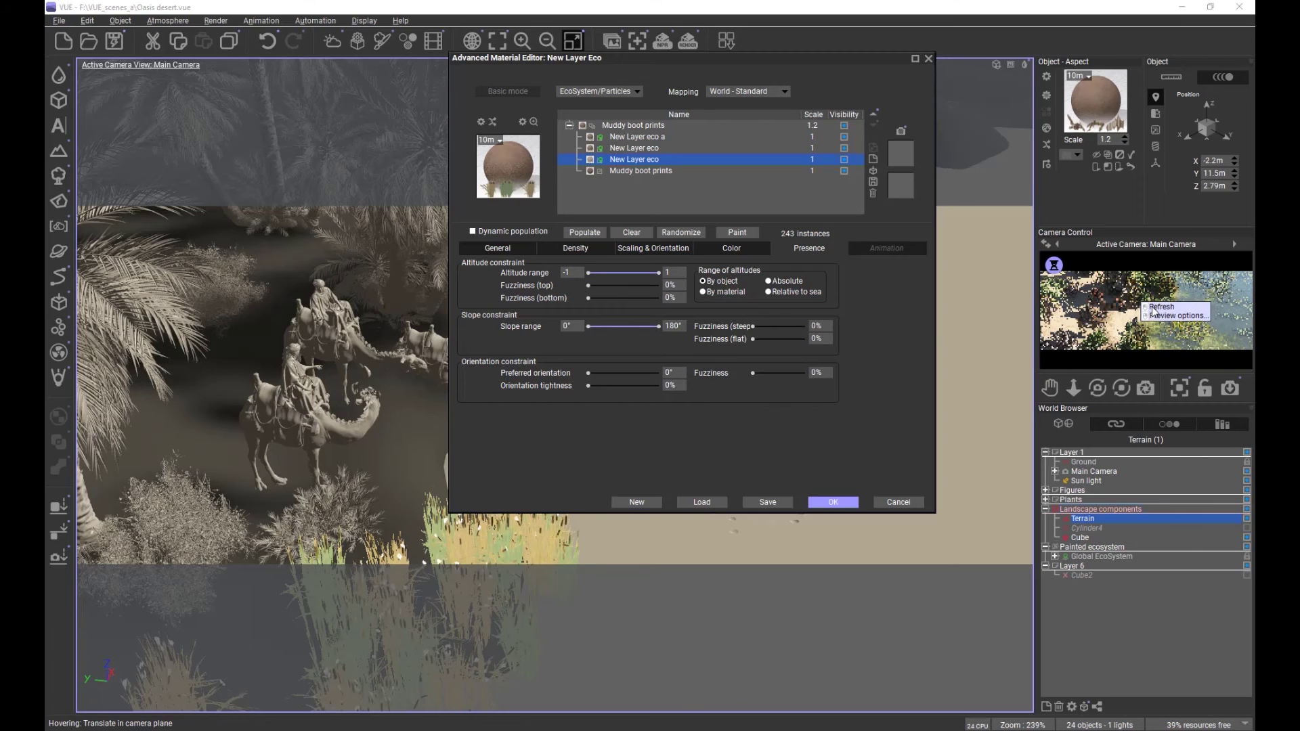
left_click(1119, 351)
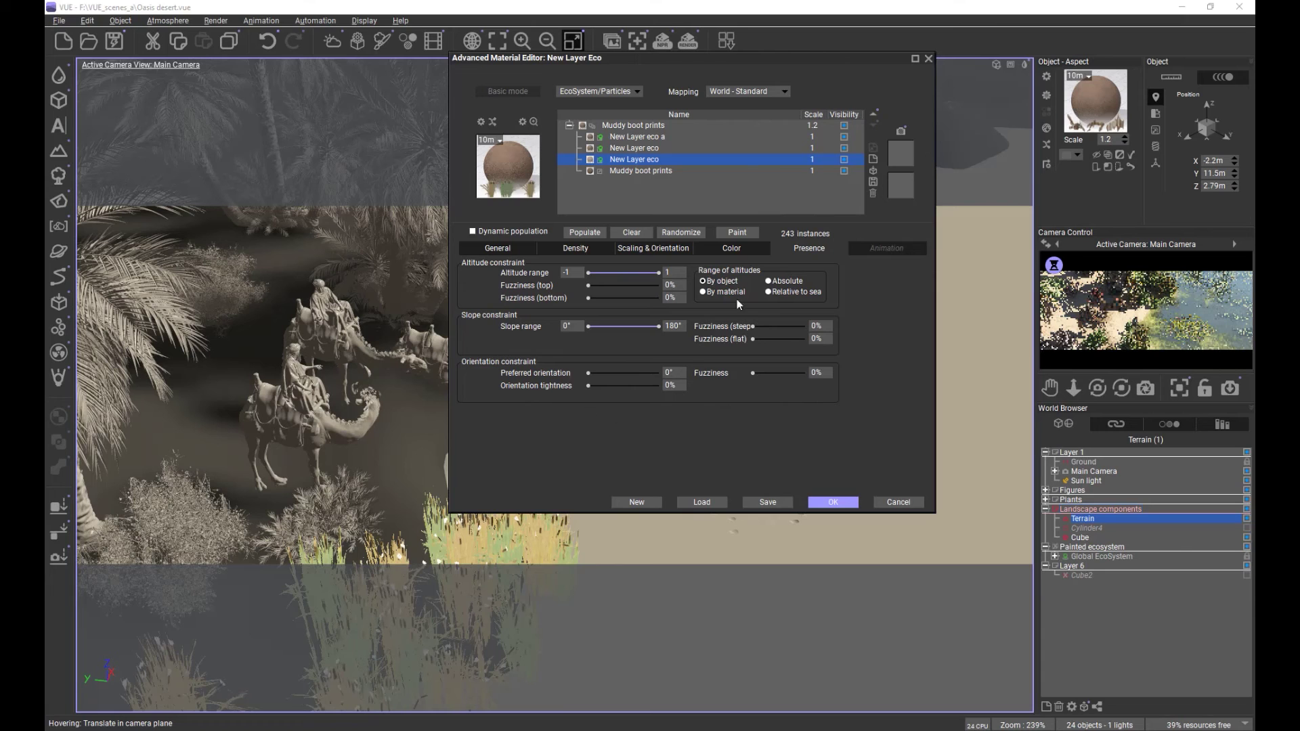
left_click_drag(666, 58, 916, 122)
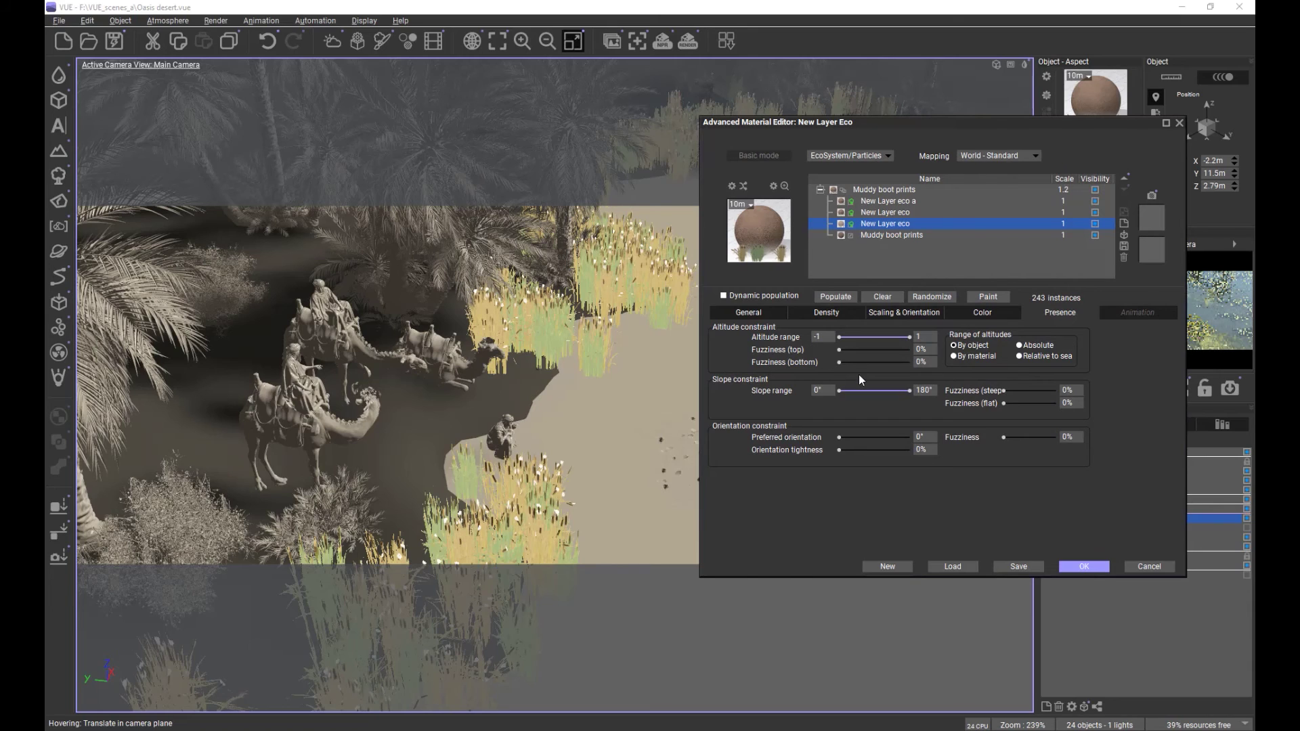
left_click(985, 295)
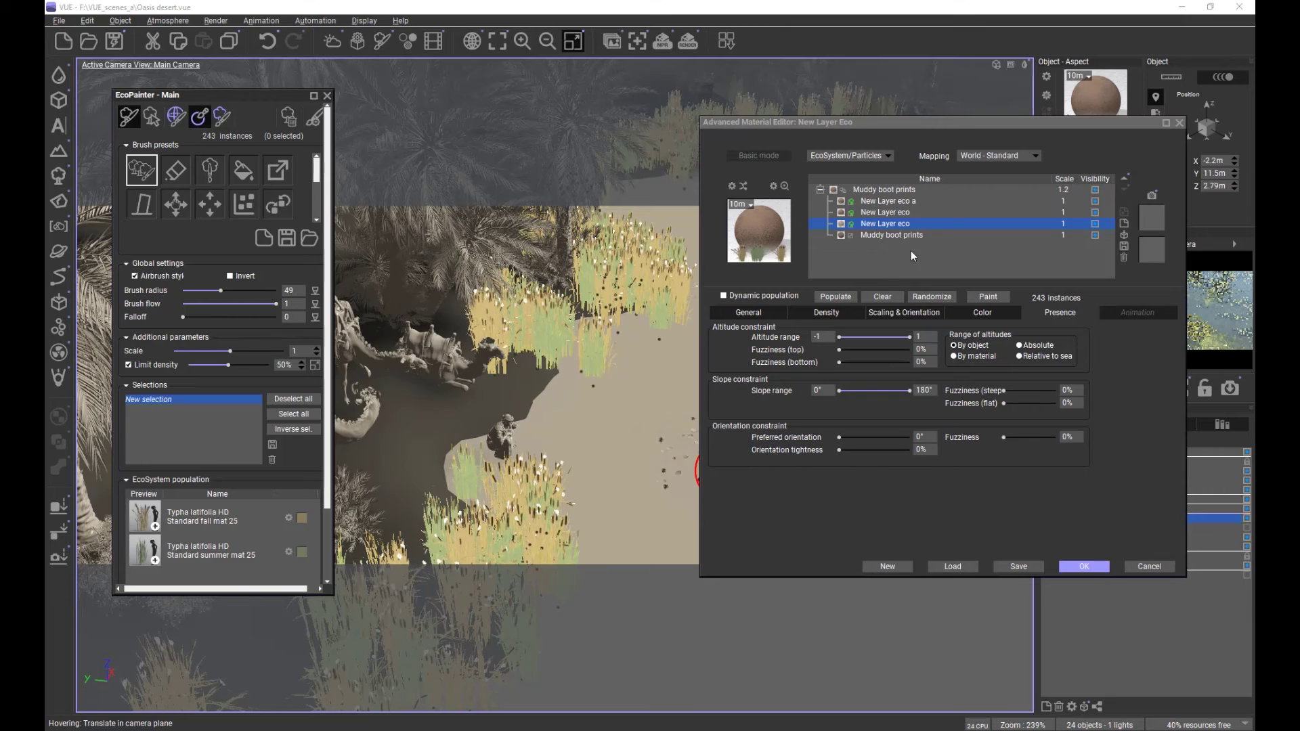
Step: Shift the Advanced Material Editor to view the scene, then accept and close it
left_click_drag(871, 121, 949, 288)
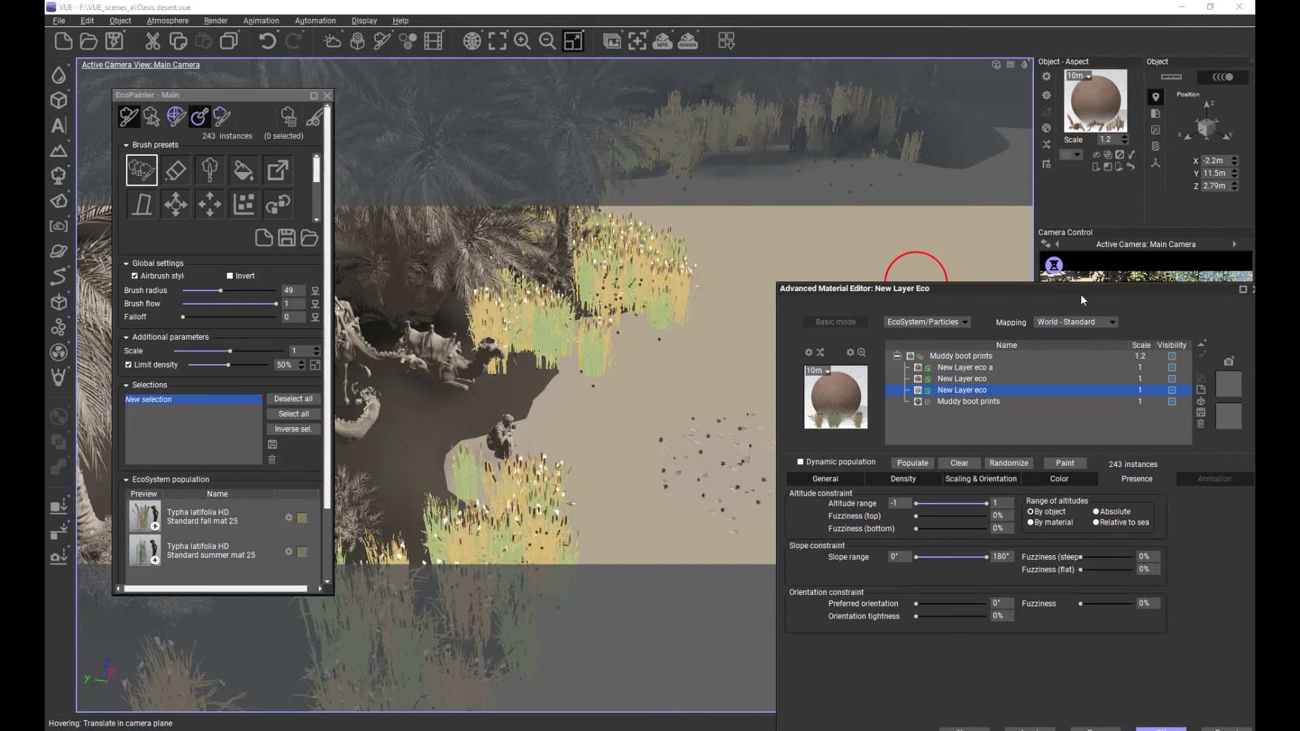
left_click_drag(1082, 292, 824, 178)
left_click(904, 619)
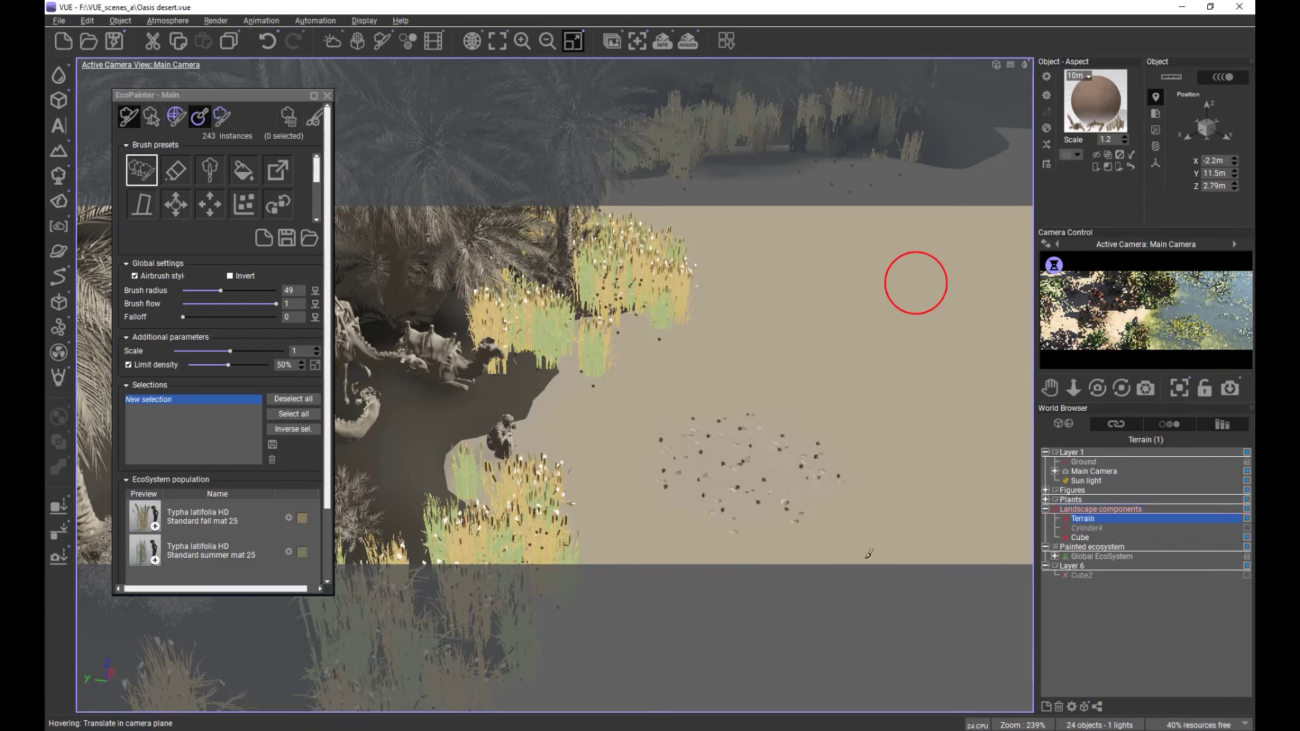
Step: Set the render aspect ratio to Television 16/9 (2000 x 1125) and launch the render
left_click(687, 42)
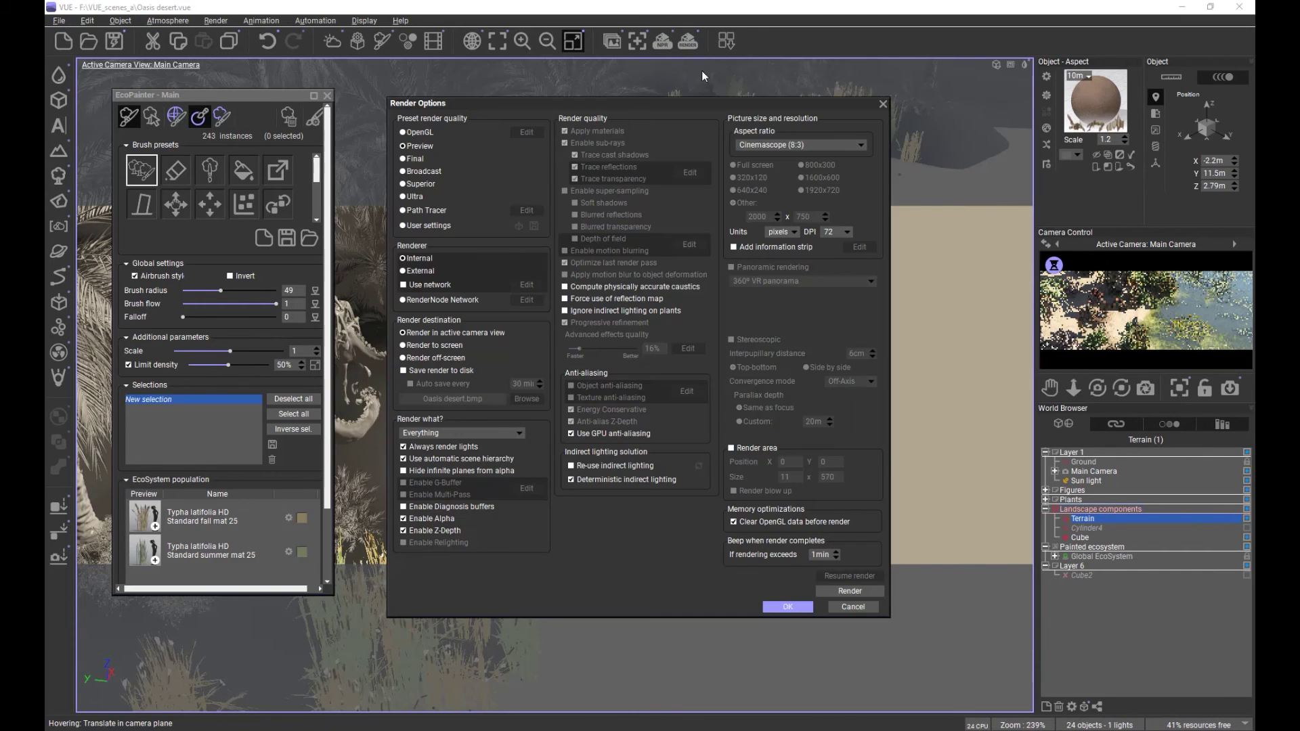
left_click(779, 146)
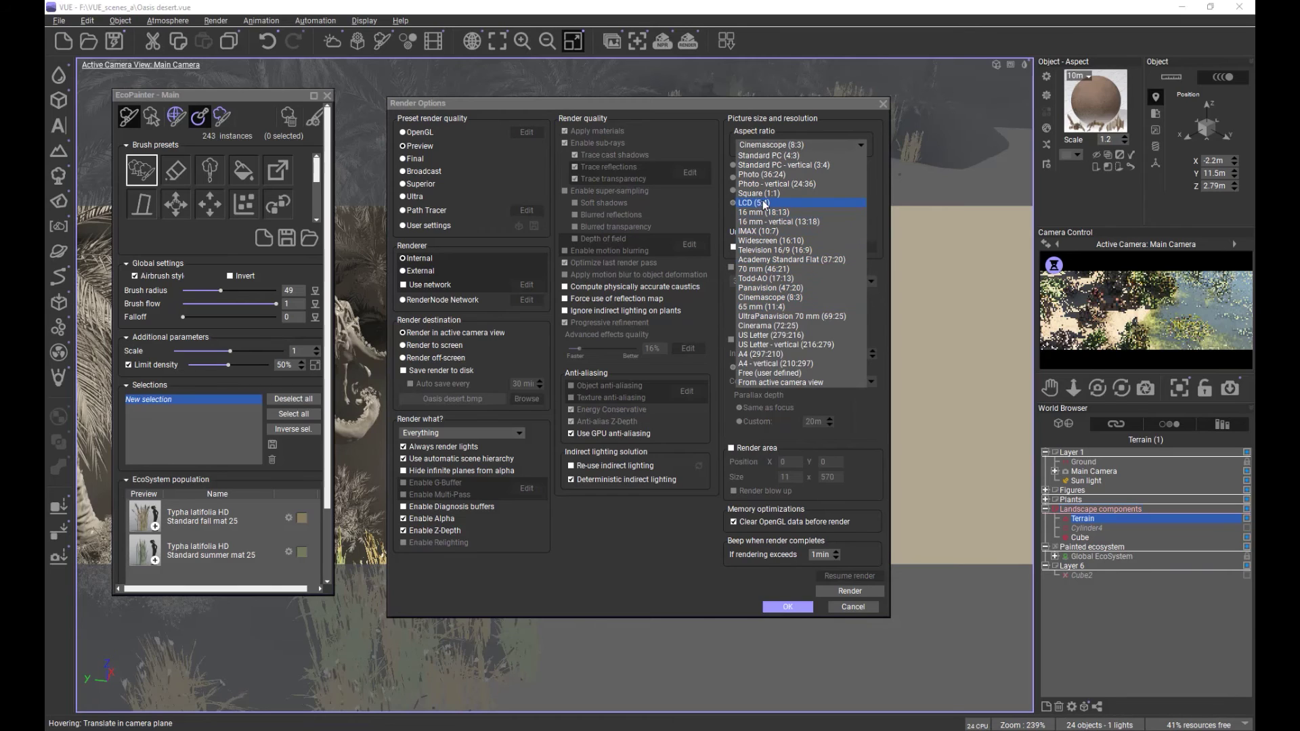
left_click(772, 251)
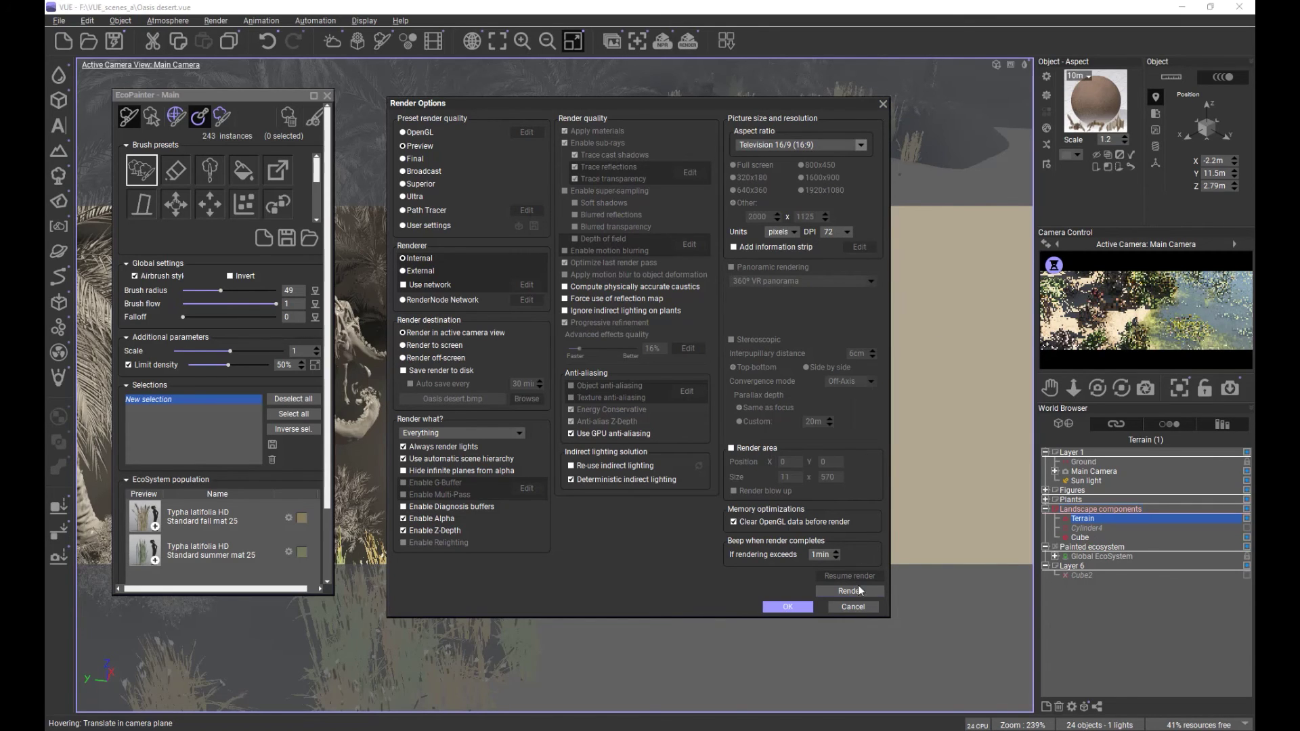
left_click(853, 606)
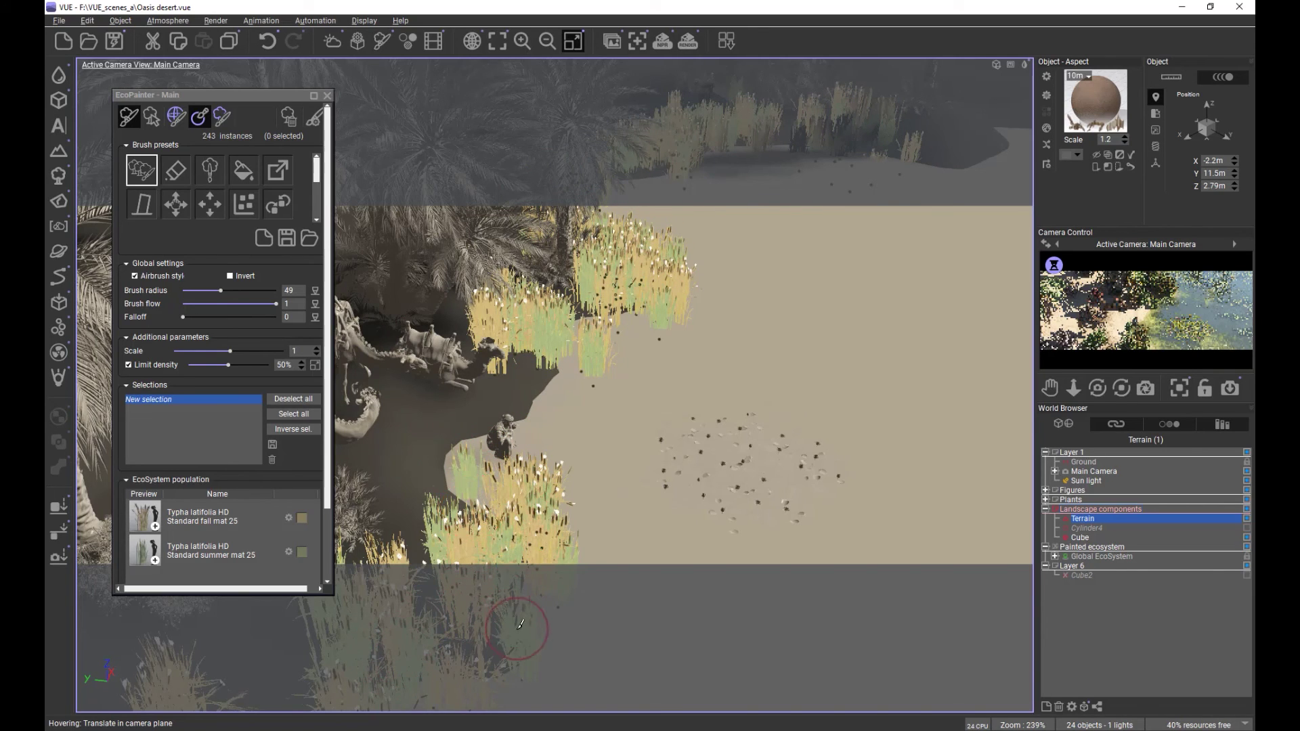
Step: Close the EcoPainter, display the last oasis render, and scroll the image left
left_click(327, 96)
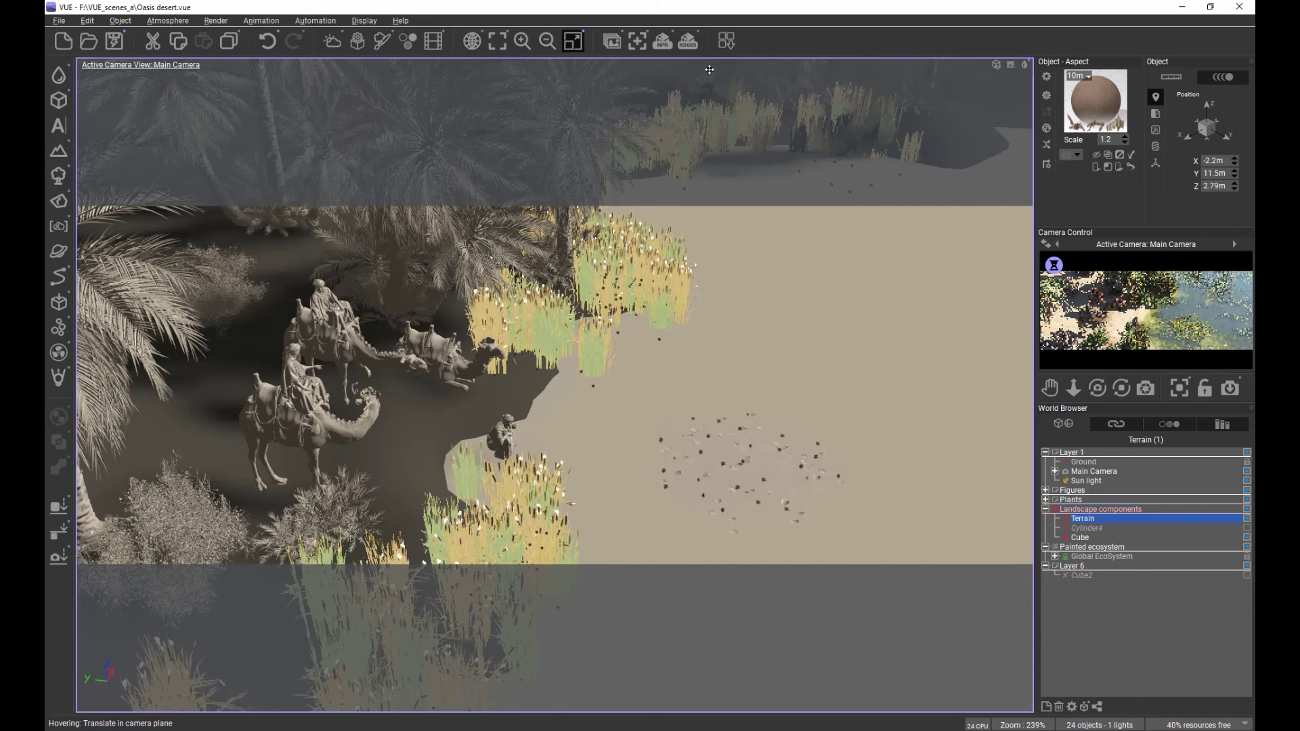
left_click(611, 42)
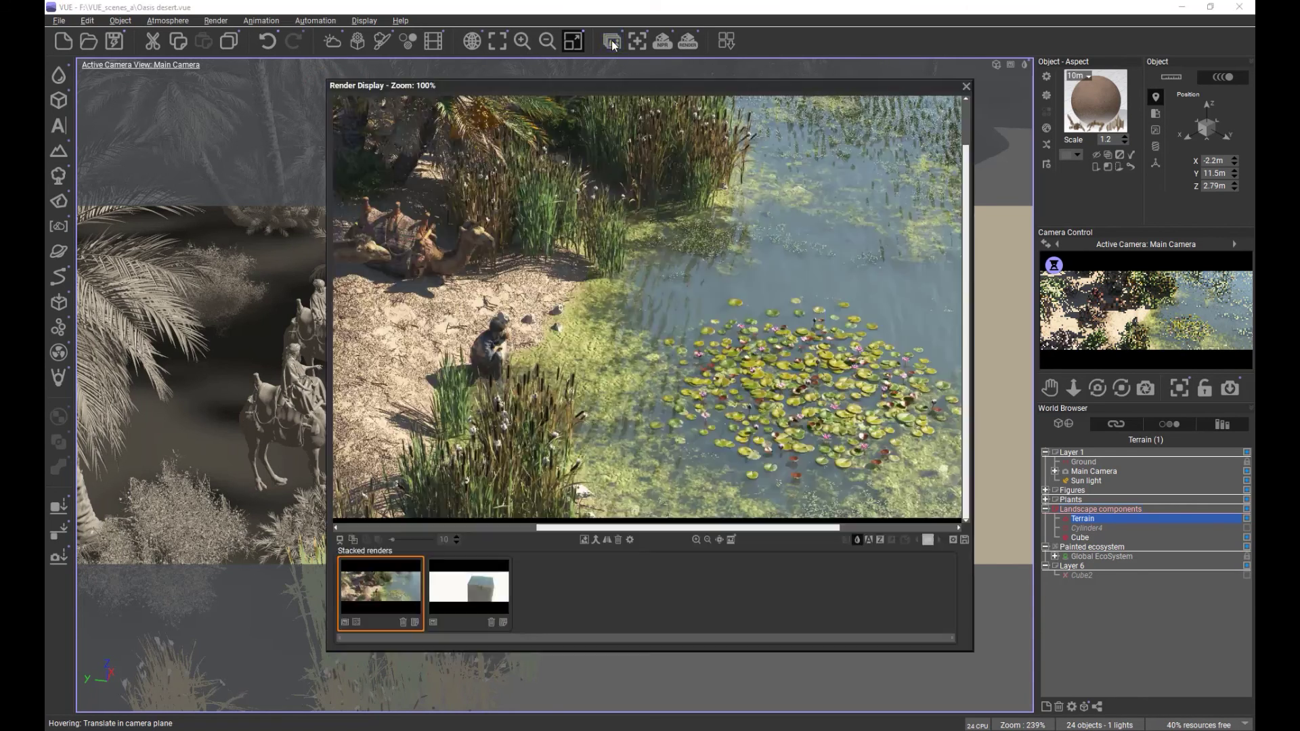
left_click_drag(784, 527, 671, 527)
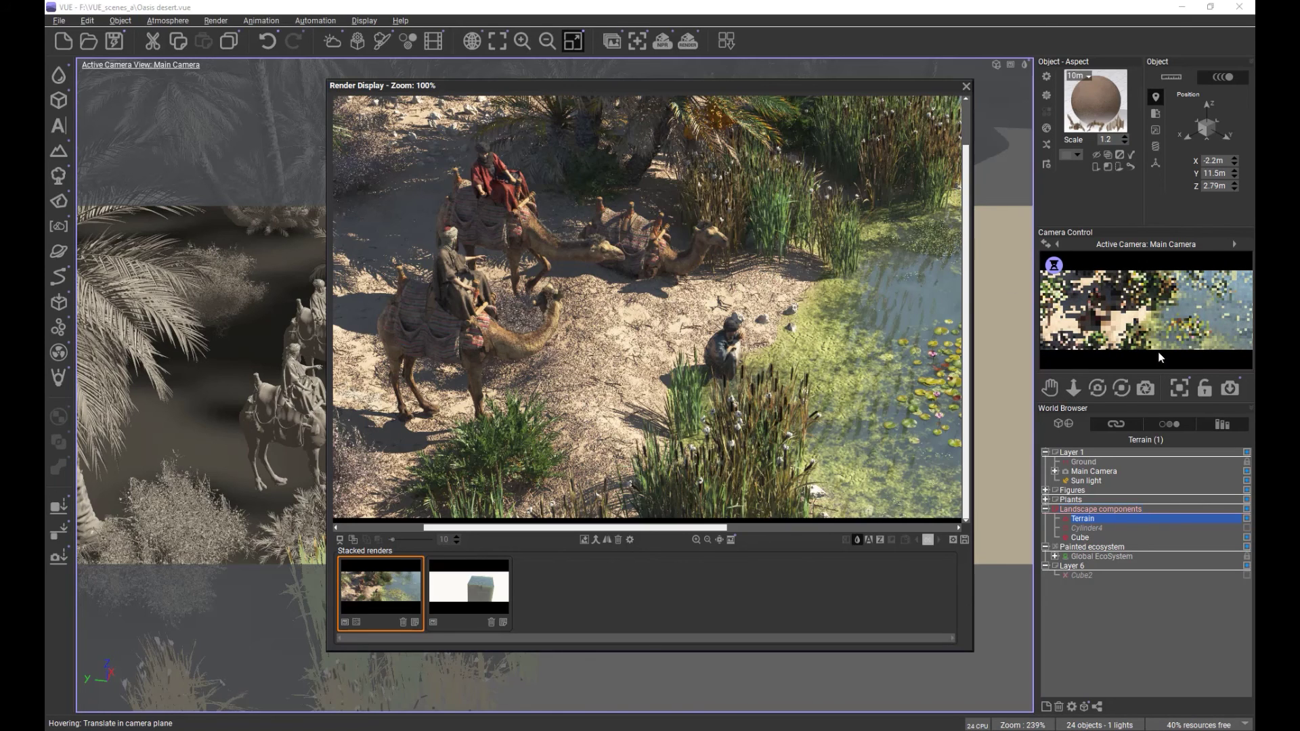
Step: Close the render display and bring up the Muddy boot prints layer's bump settings in the terrain material
left_click(966, 87)
right_click(1091, 105)
left_click(1123, 111)
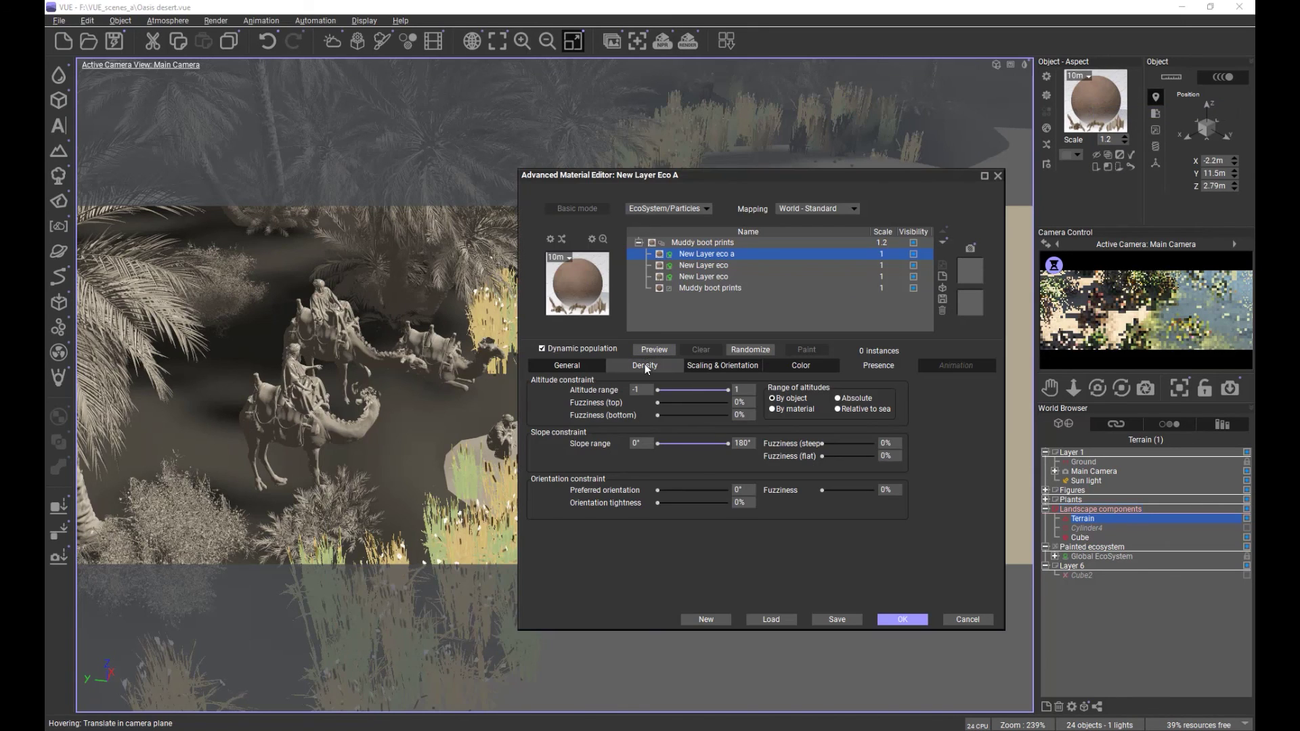
left_click(645, 366)
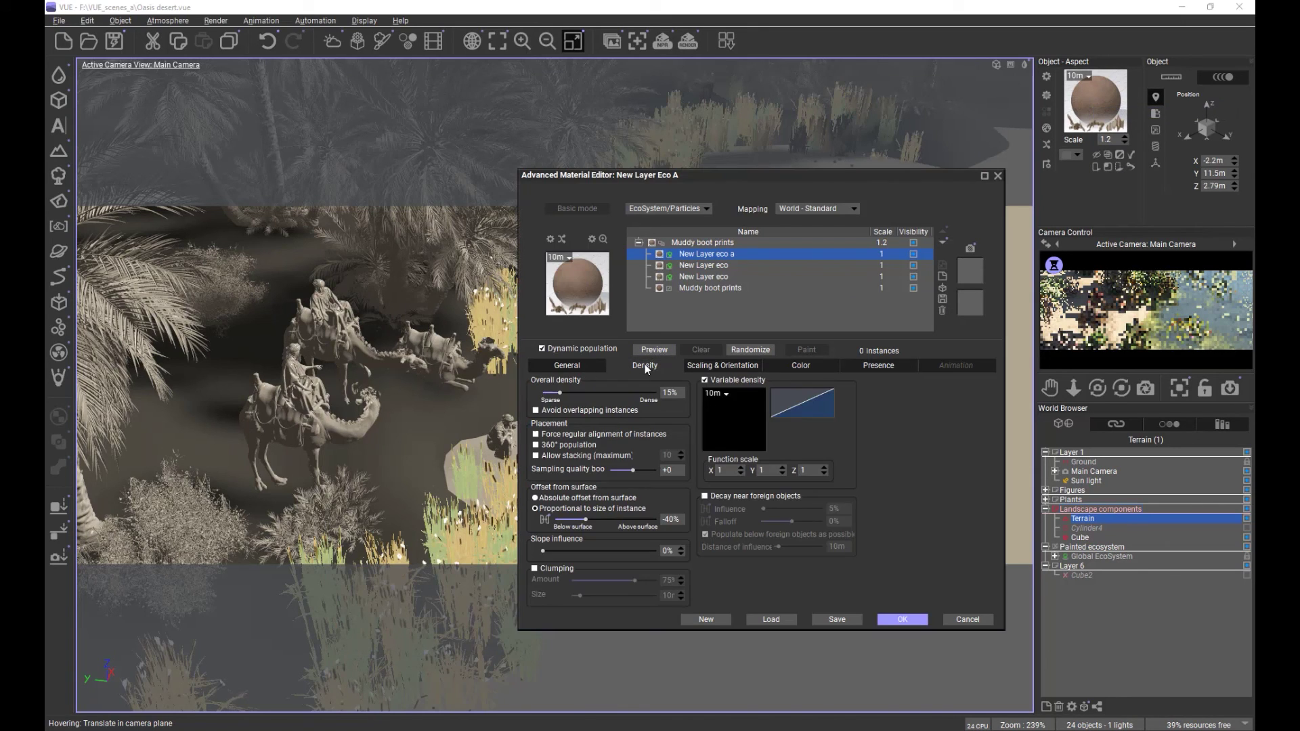
left_click(704, 289)
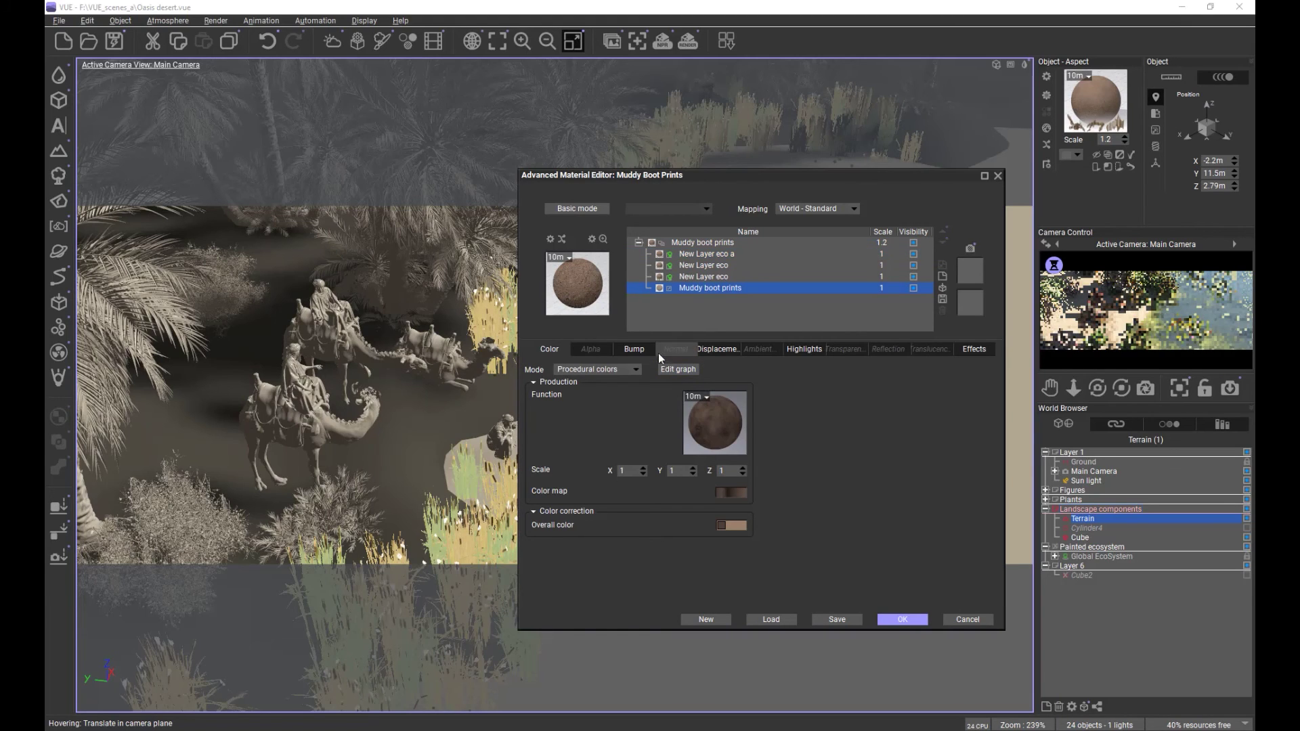
left_click(644, 350)
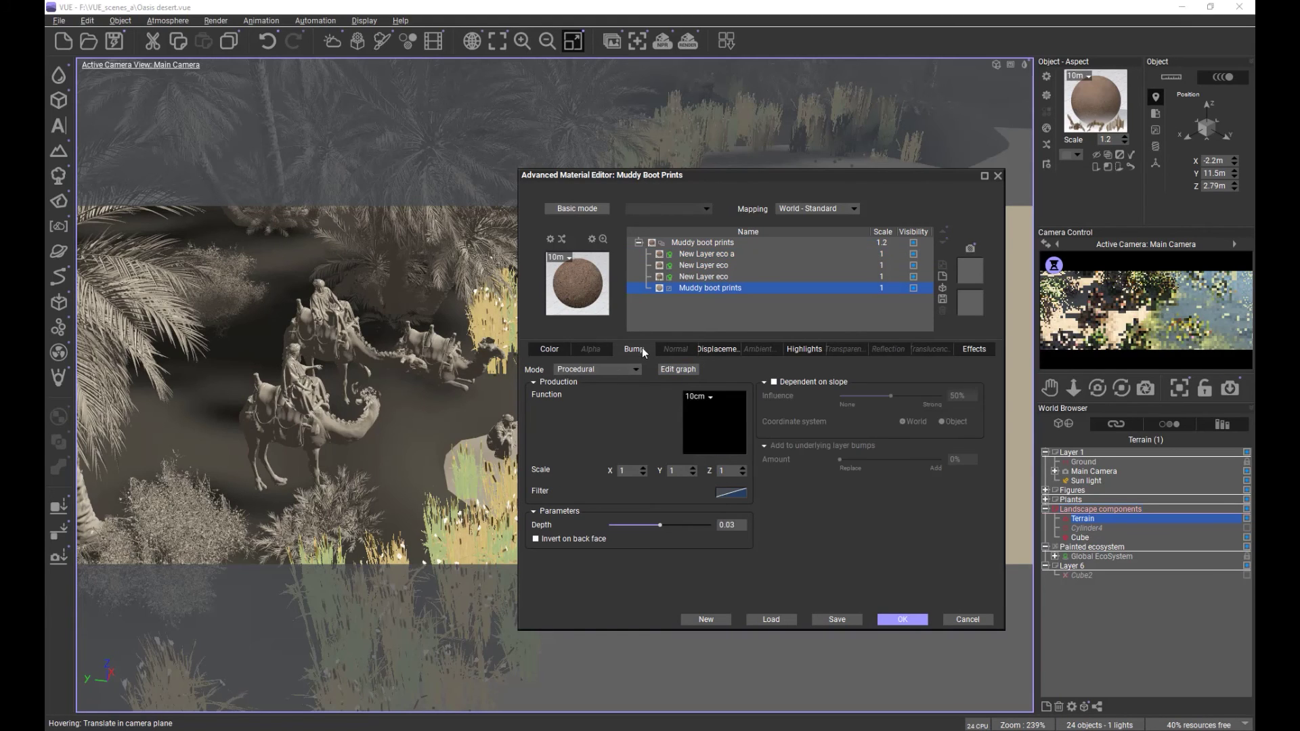
Step: In the bump function graph, move the Grainy Fractal node lower
right_click(703, 427)
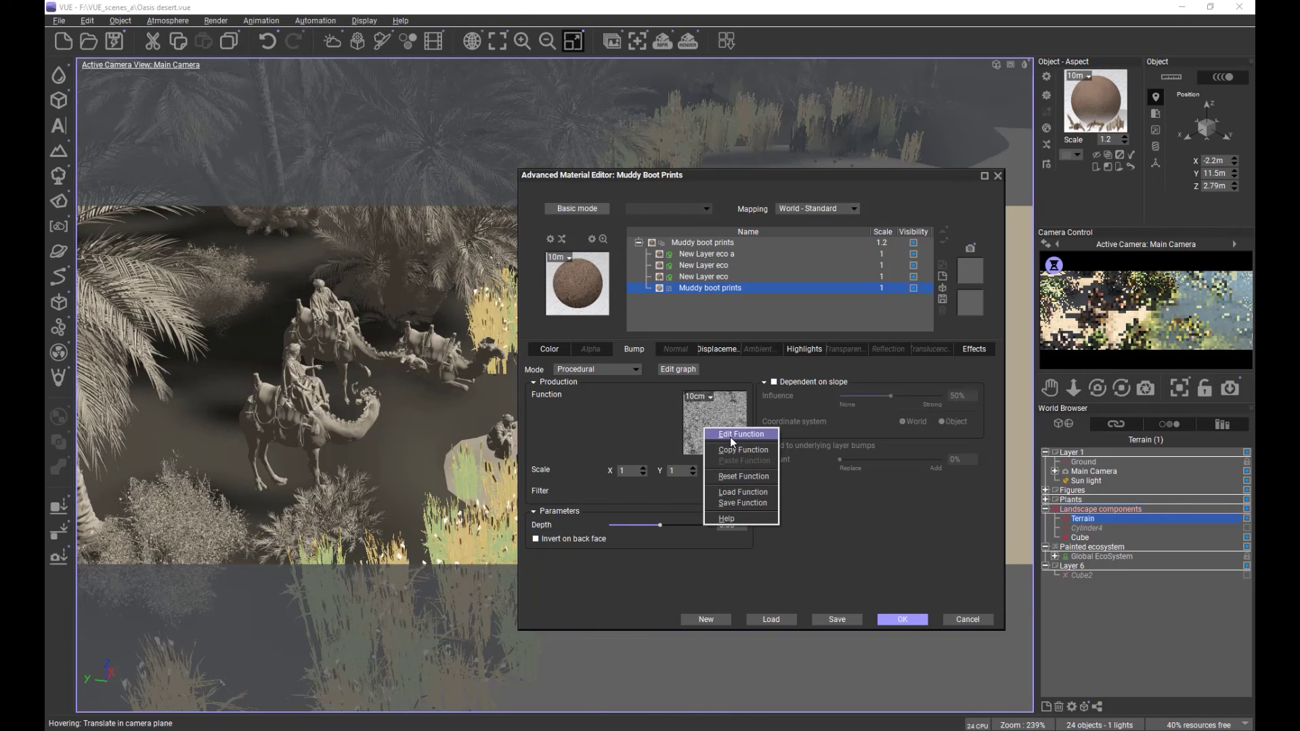
left_click(732, 436)
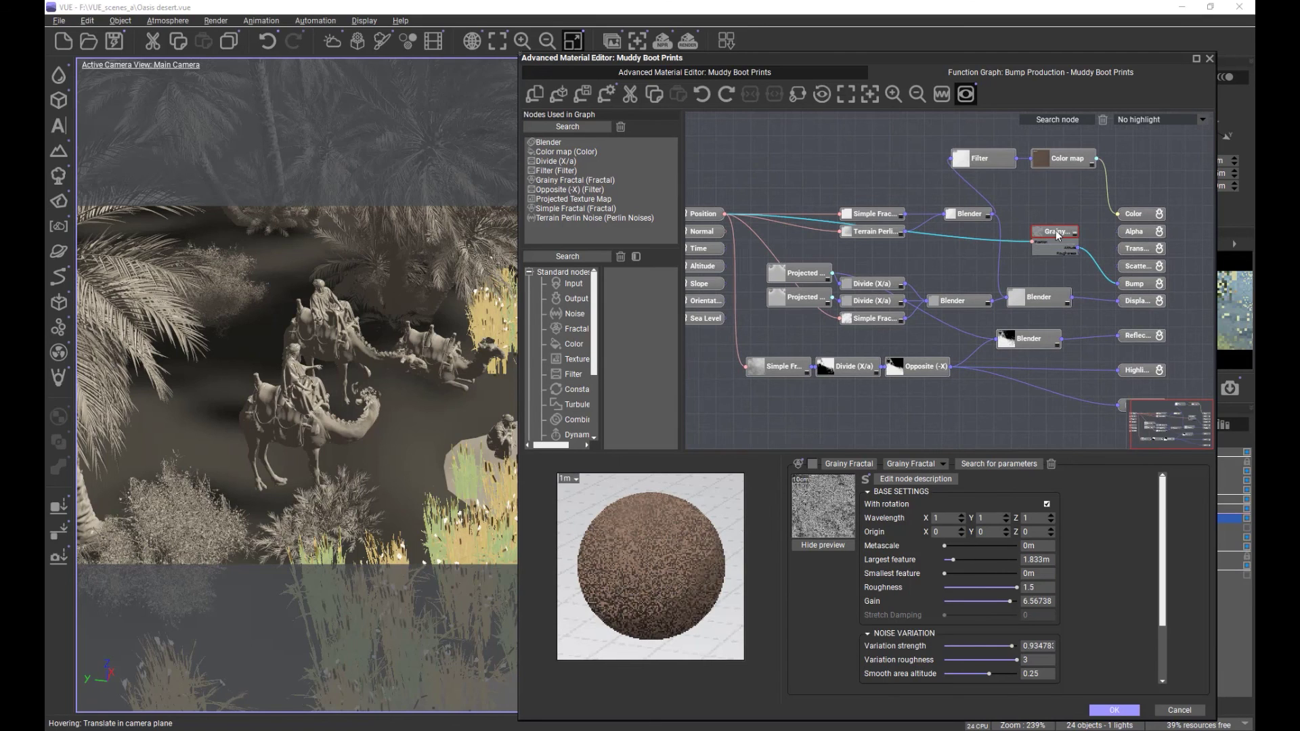
left_click_drag(1056, 232, 969, 249)
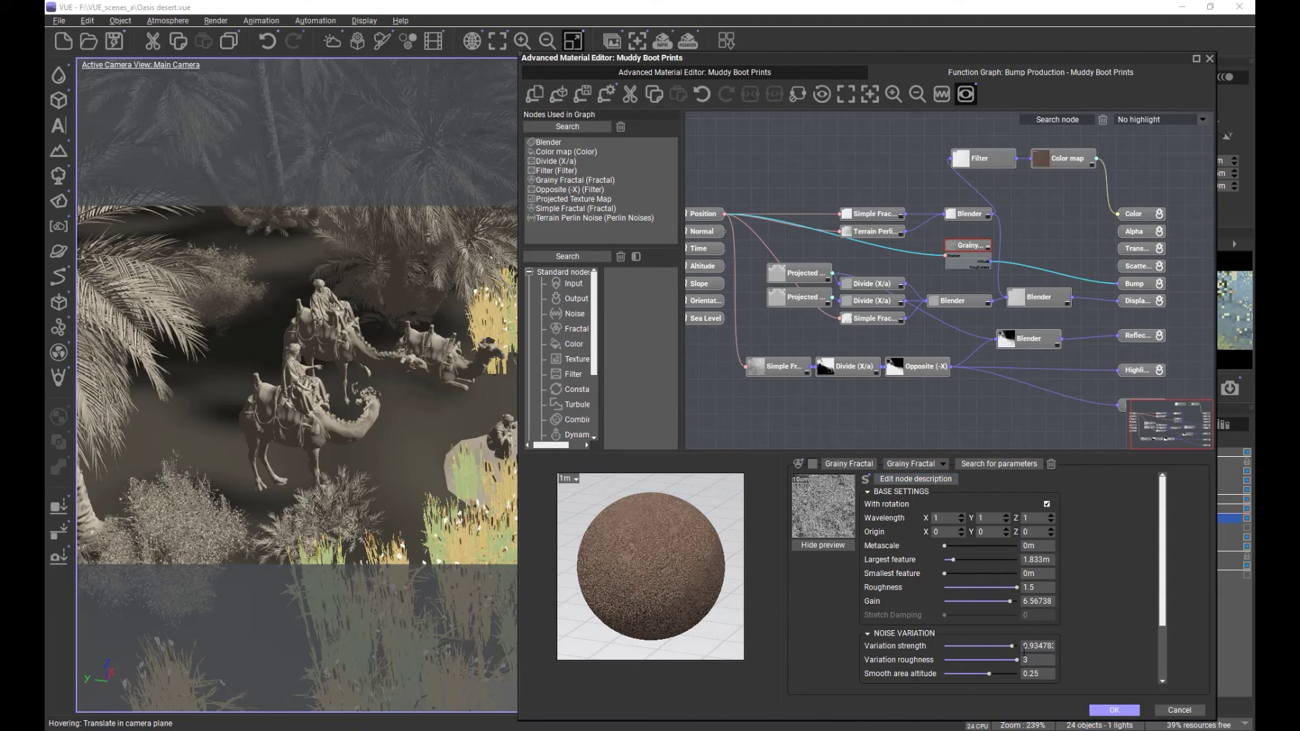
Step: Accept the material edits and close the editor, declining to force reflectivity to 100%
left_click(1115, 713)
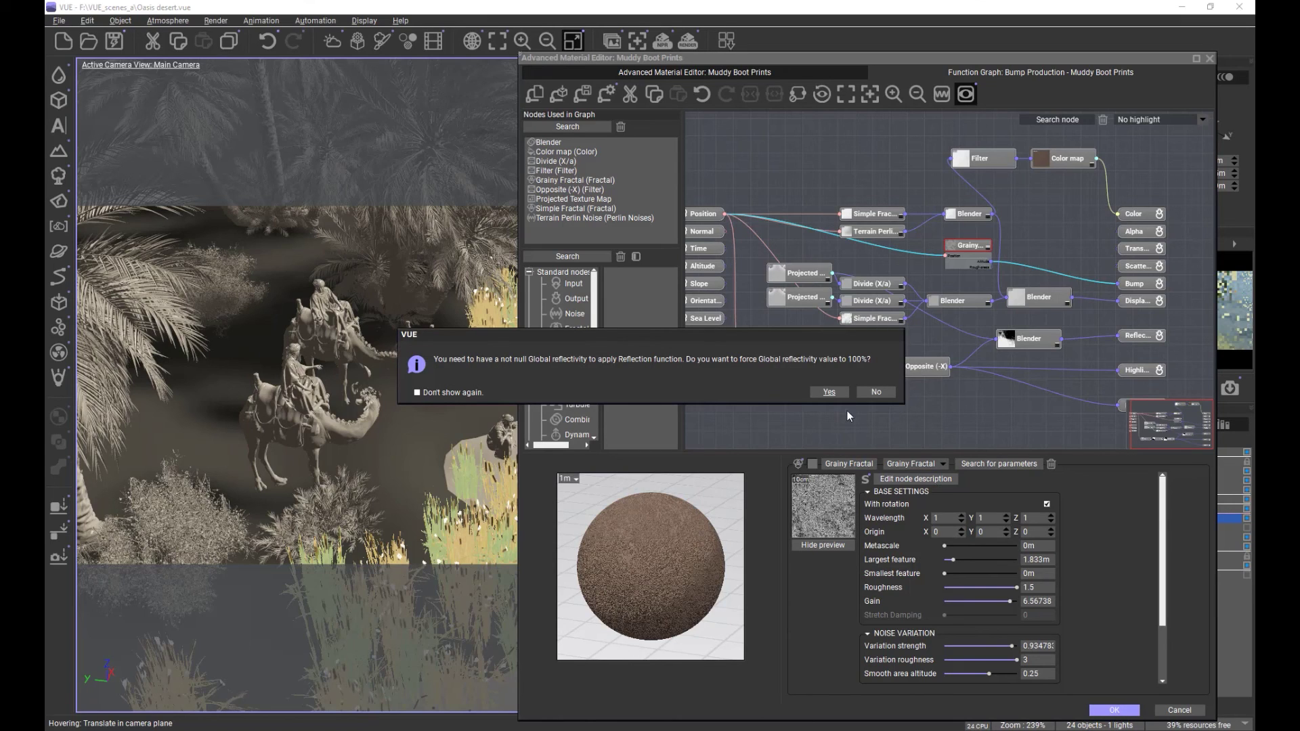
left_click(872, 393)
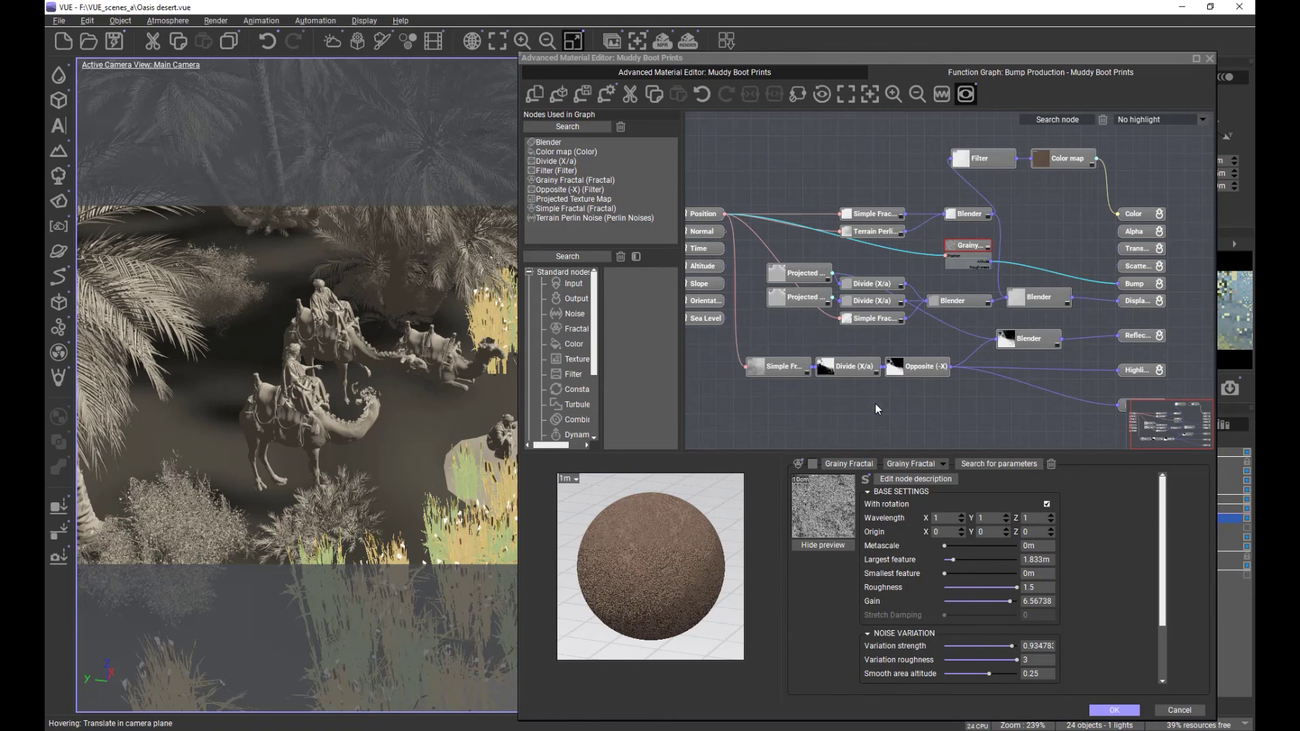
left_click(1181, 711)
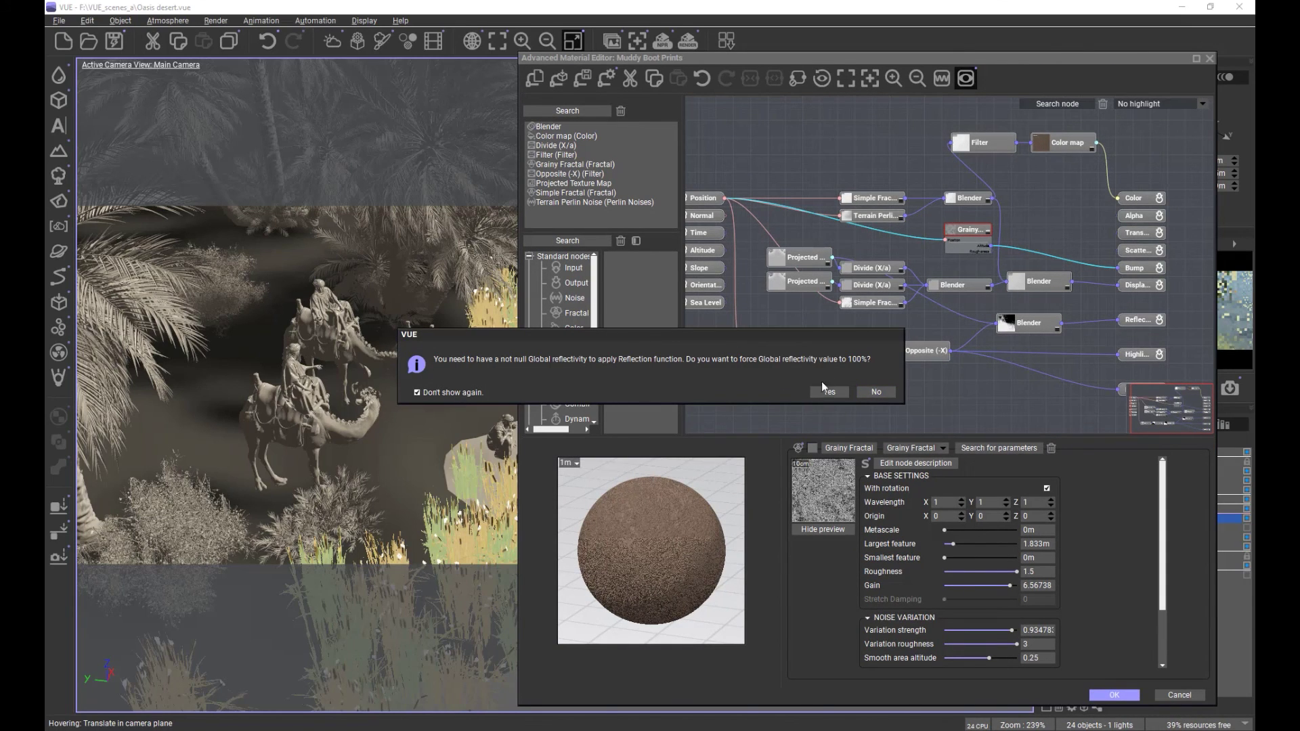
left_click(868, 392)
left_click(1114, 695)
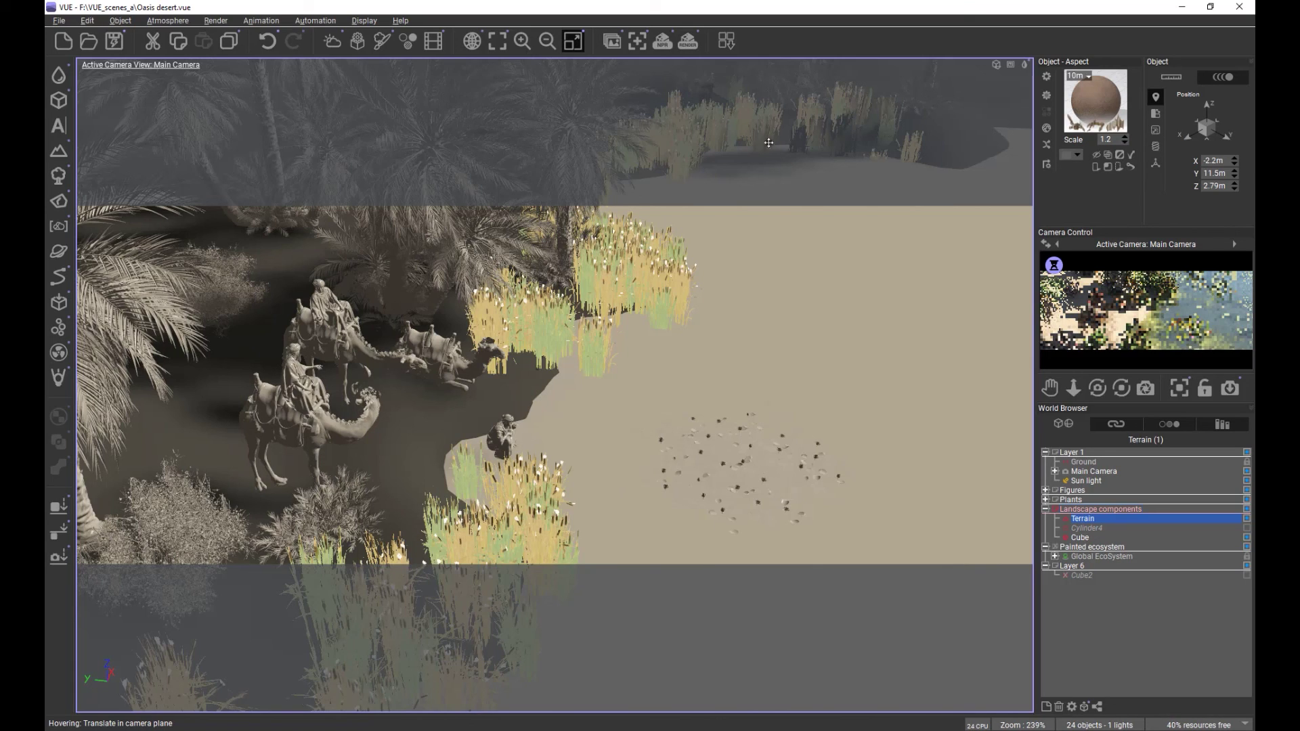
Step: Reopen the last oasis render of camels, reeds and the lily pond at 100%
left_click(612, 42)
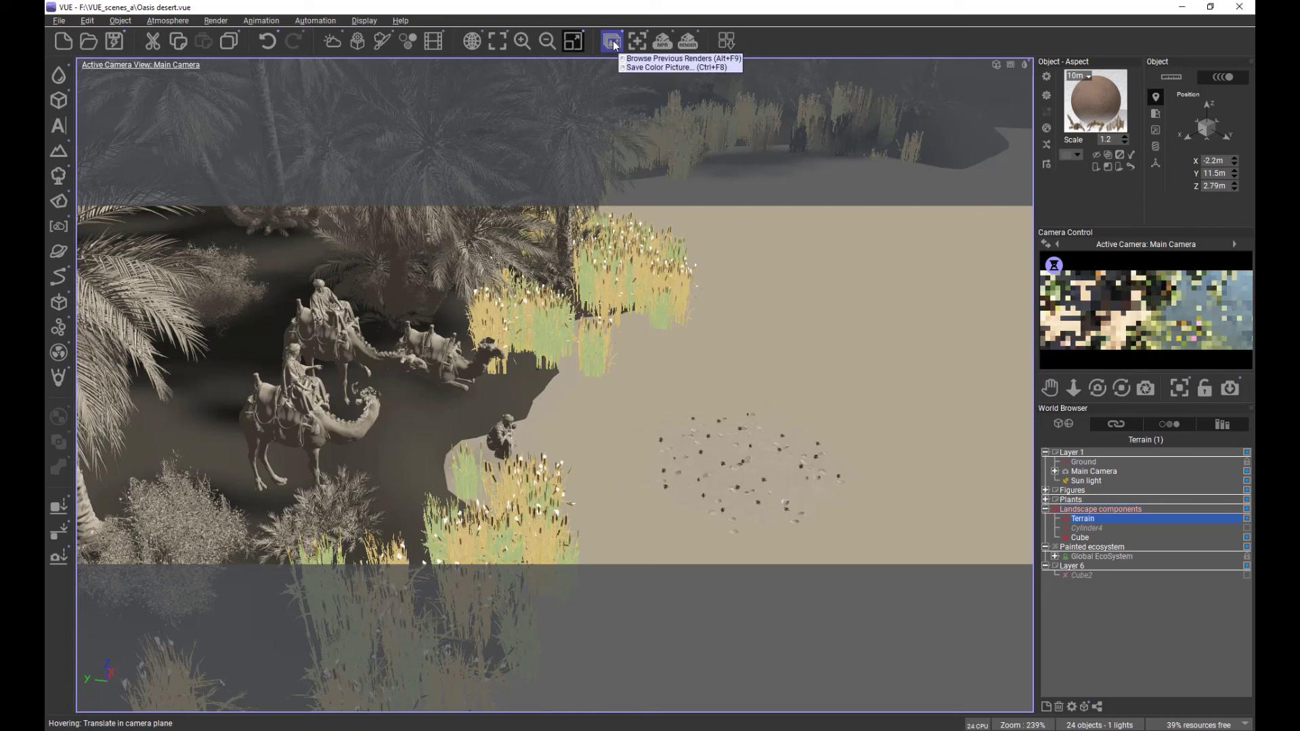
left_click(612, 42)
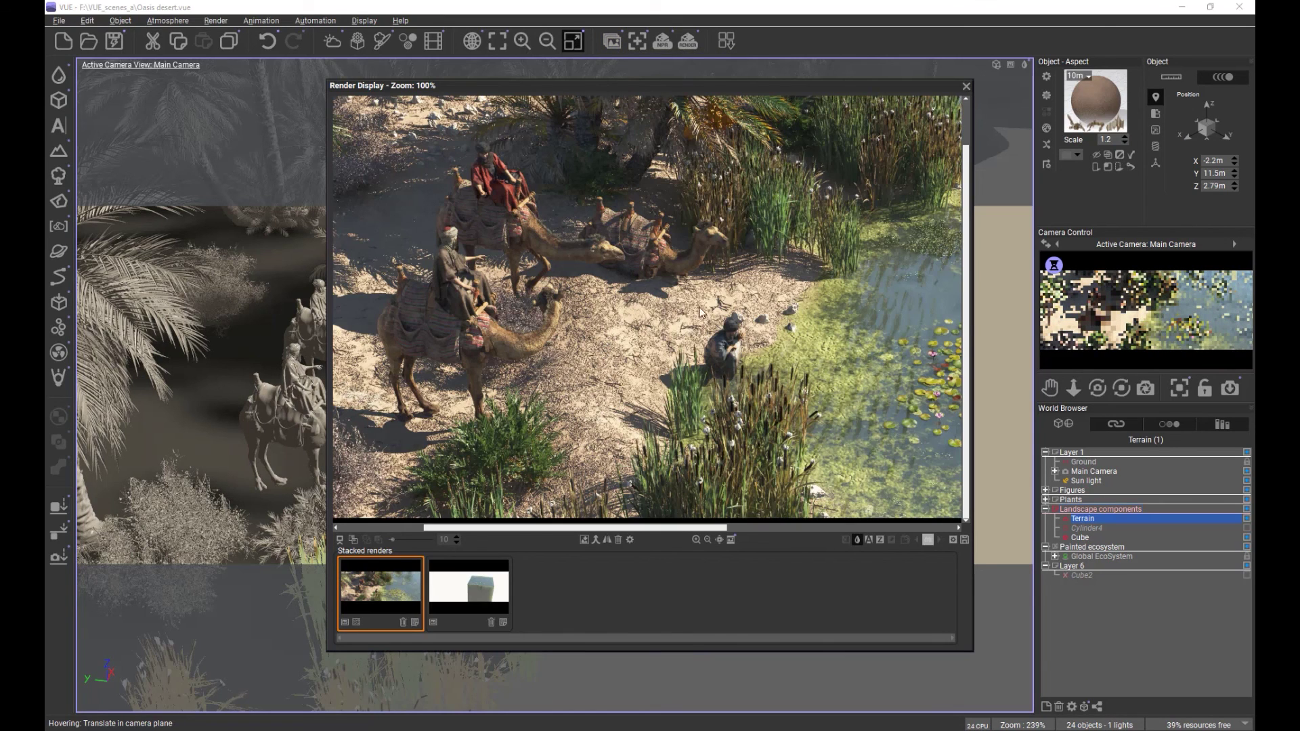